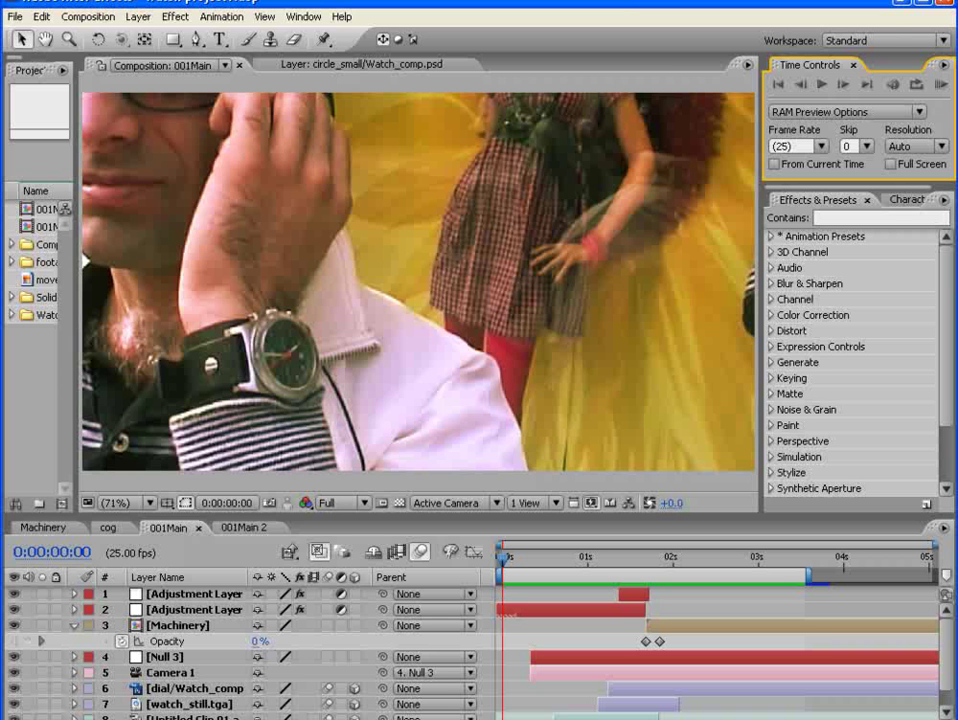
- Play a RAM preview of the 001Main composition, then bring up the 001Main 2 composition
left_click(940, 84)
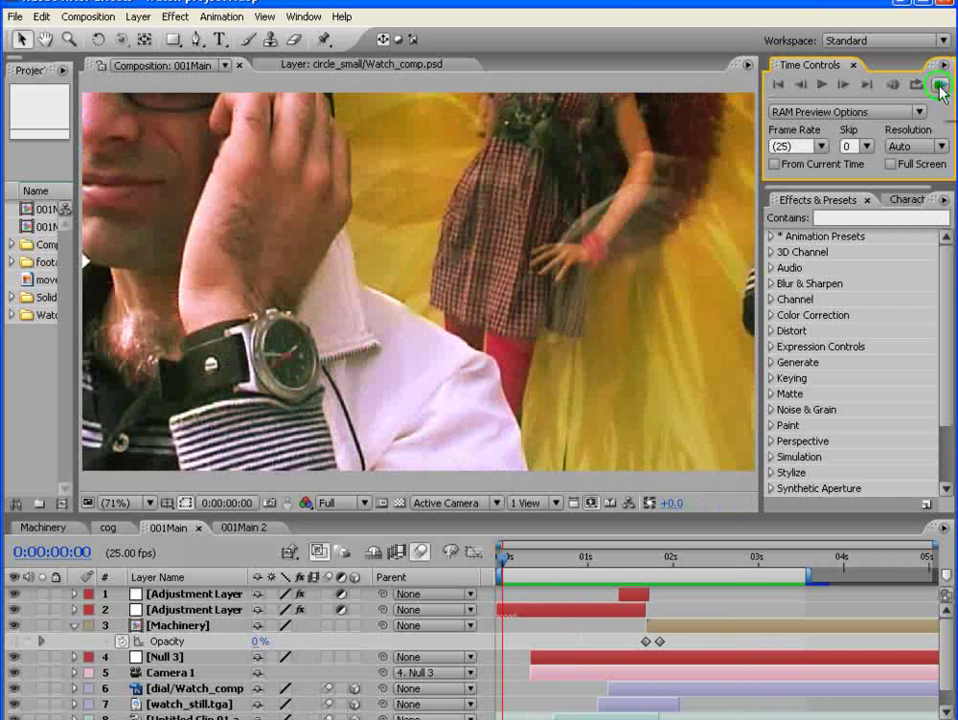
left_click(248, 528)
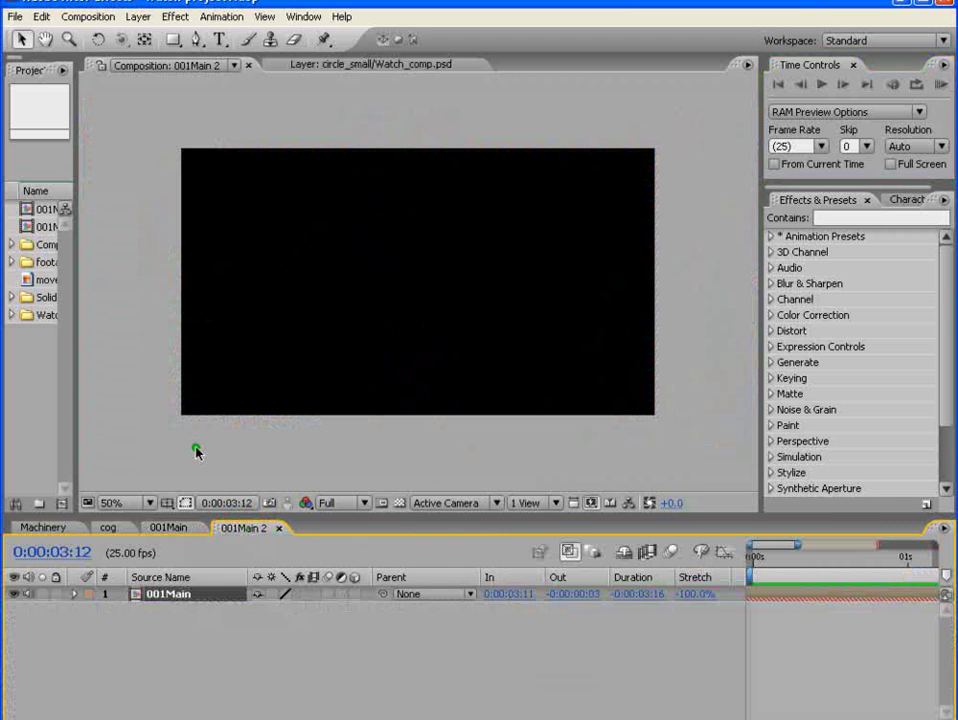
- Set the 001Main 2 viewer magnification to 'Fit up to 100%'
left_click(148, 503)
left_click(142, 540)
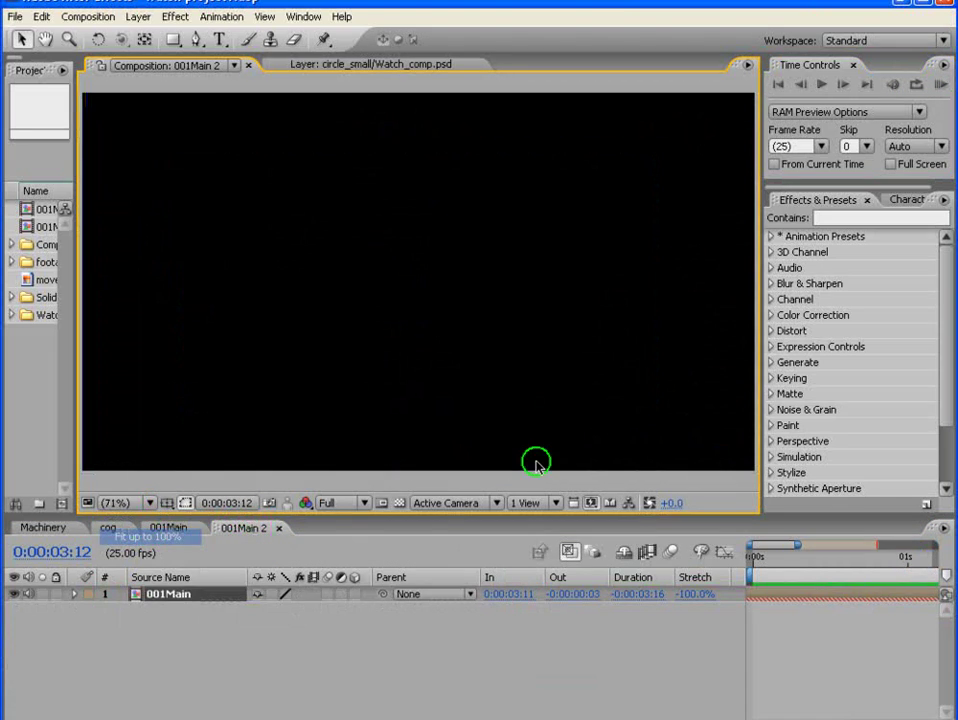
left_click(943, 86)
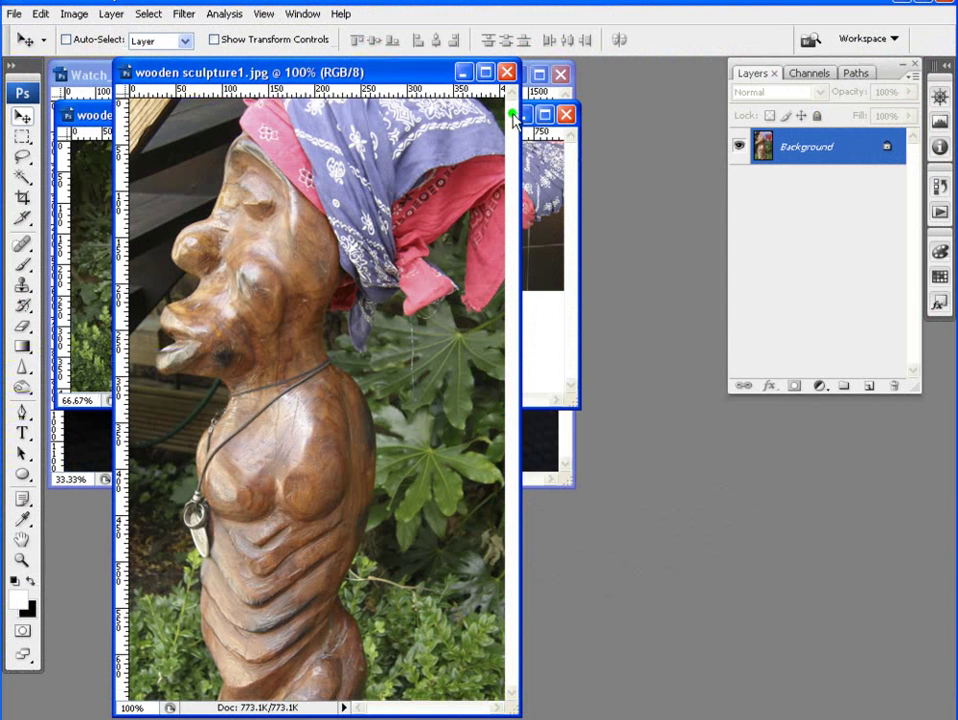
- Close the wooden sculpture1.jpg and wooden sculpture3.jpg windows, leaving Watch_comp.psd open
mouse_move(413, 75)
left_mouse_down()
mouse_move(455, 86)
mouse_move(441, 77)
left_mouse_up()
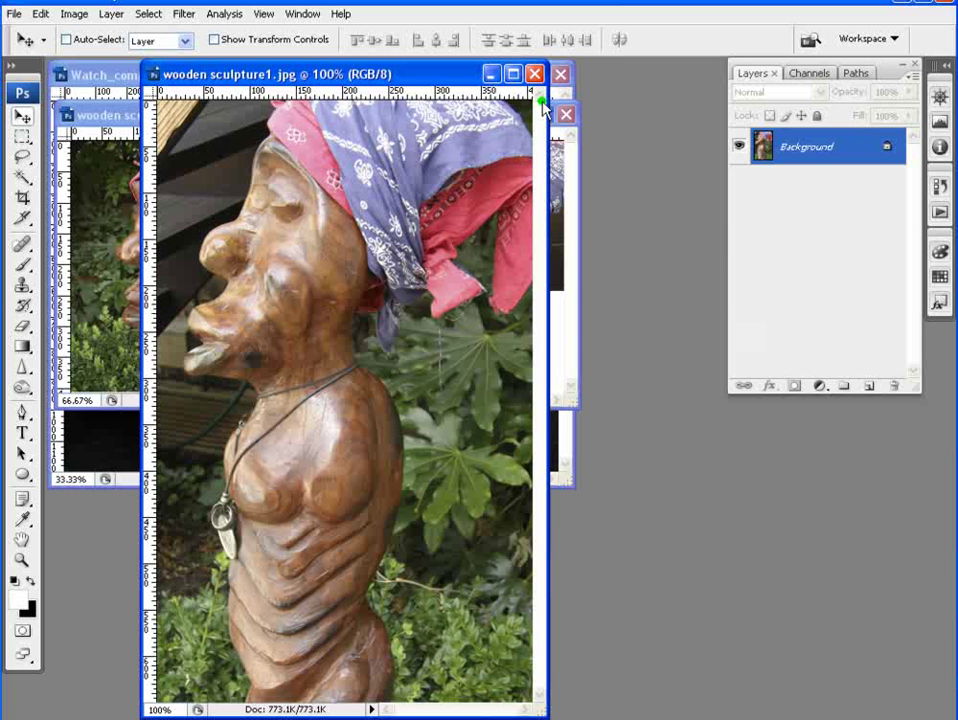
left_click(534, 74)
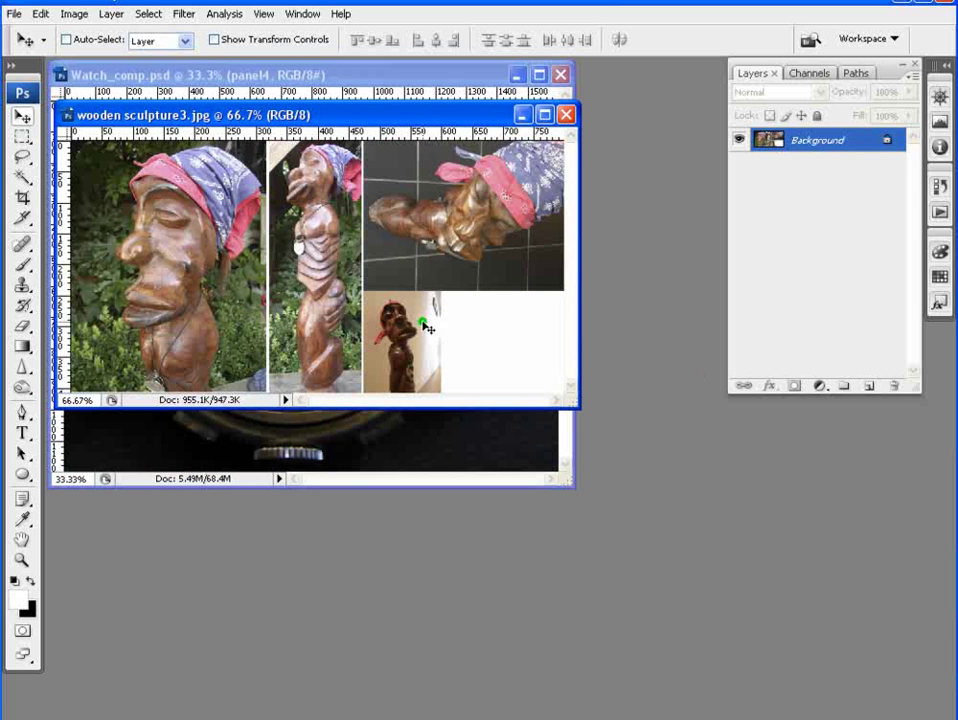
left_click(566, 116)
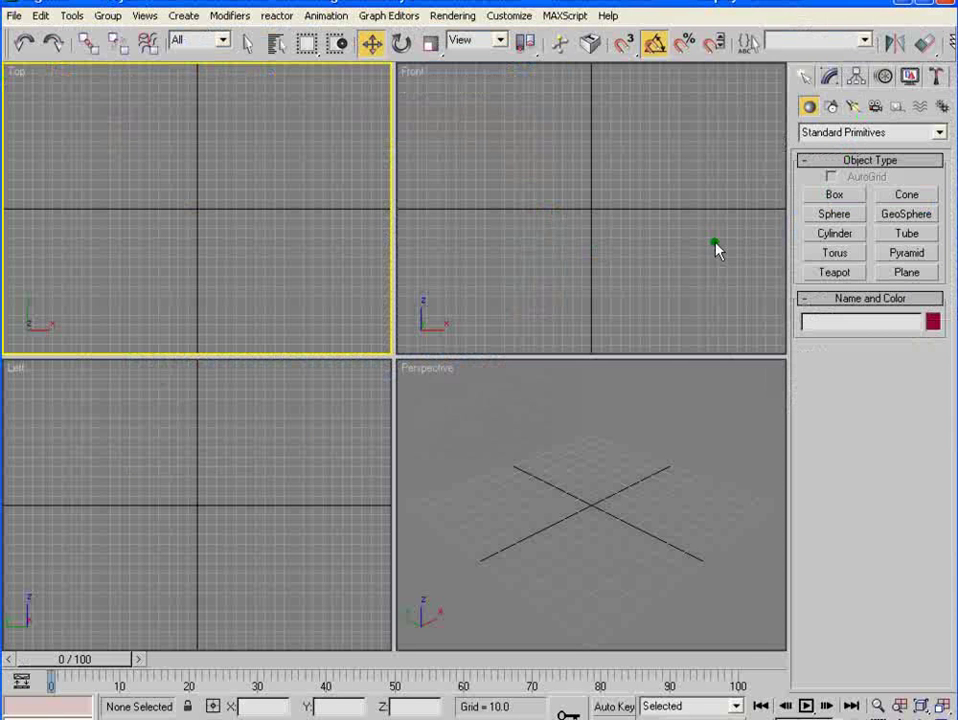
- Show the Splines object types under the Create panel's Shapes category
left_click(831, 107)
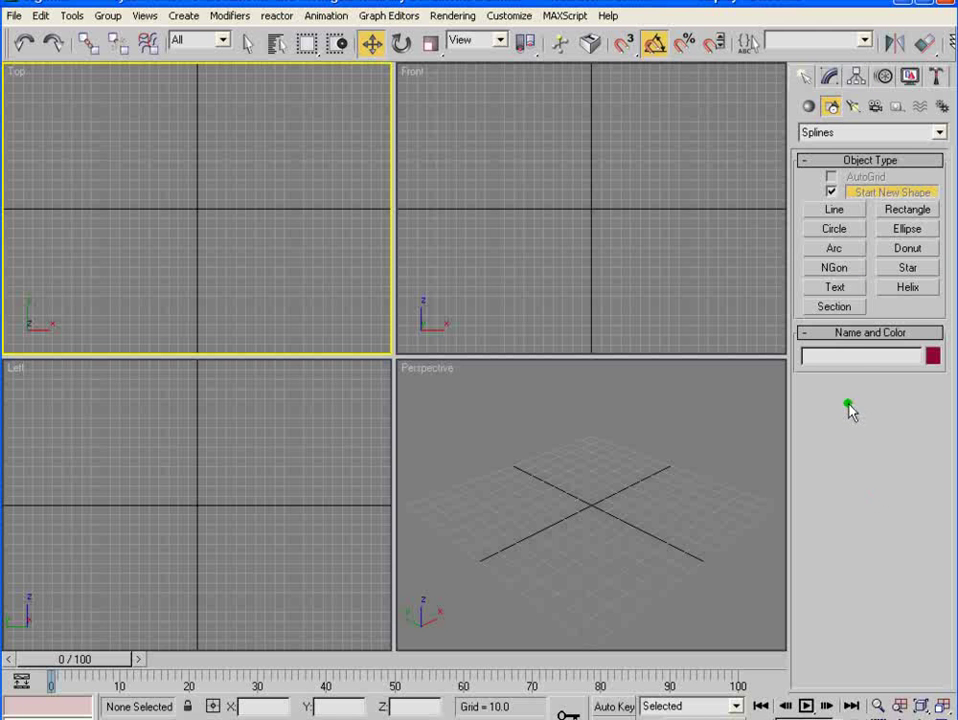
- Maximize the Top view and draw star Star02 from the origin (Radius 1 122.145, Radius 2 71.831)
left_click(900, 268)
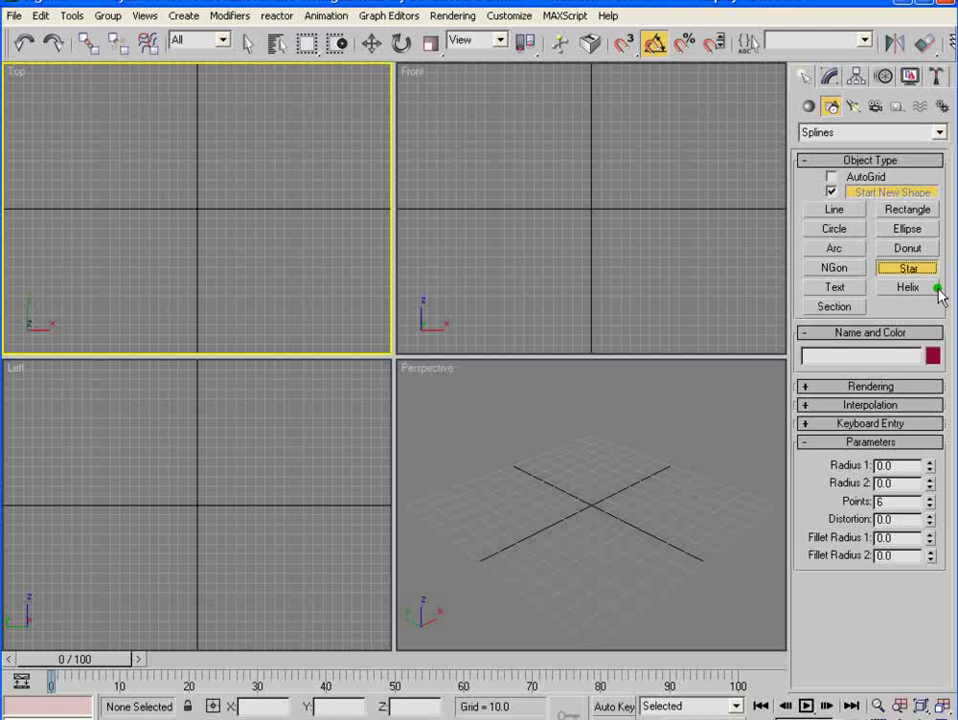
right_click(196, 206)
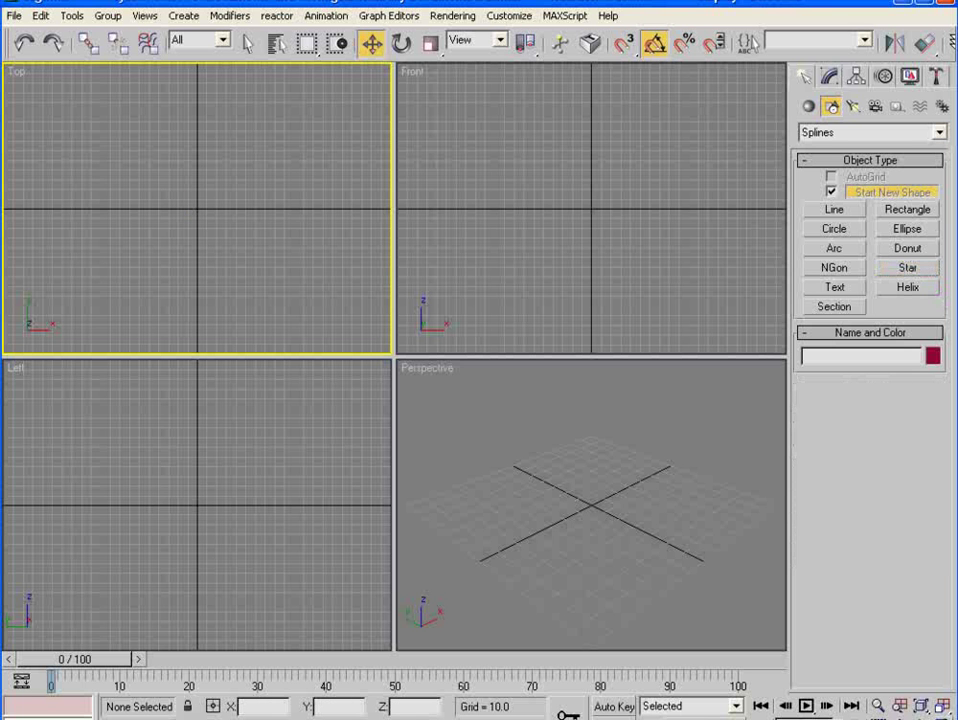
left_click(941, 706)
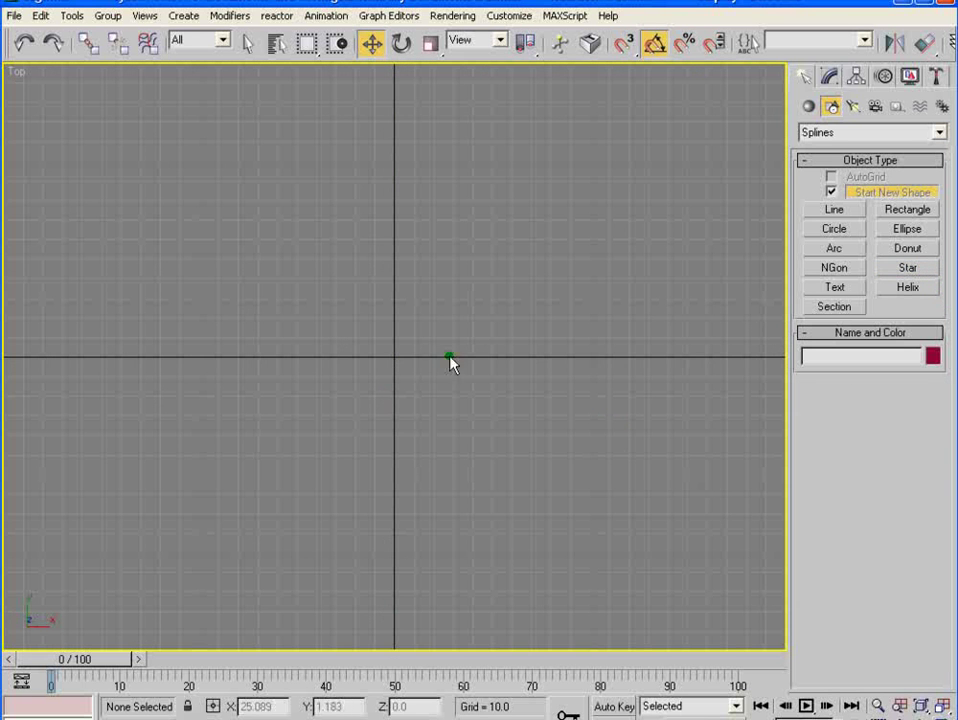
left_click(907, 269)
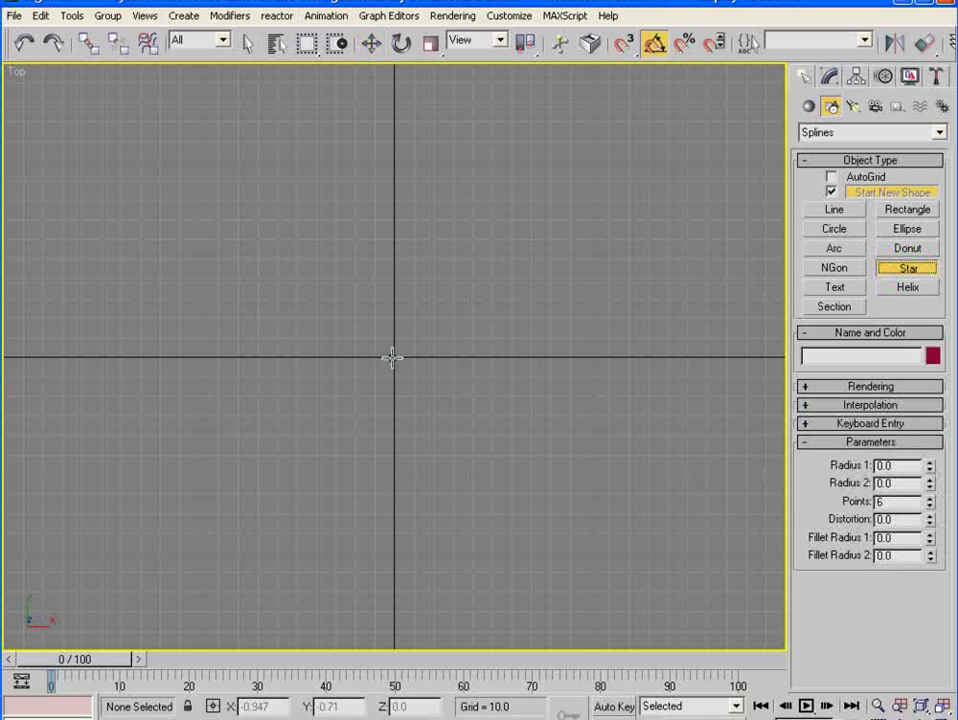
left_click_drag(392, 357, 537, 171)
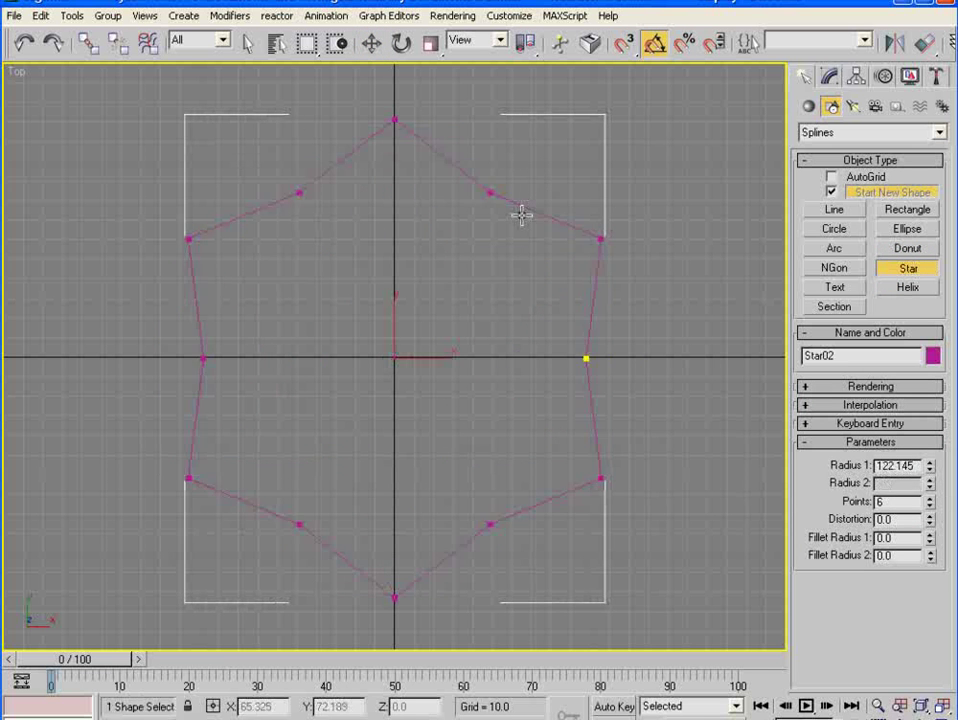
left_click(500, 265)
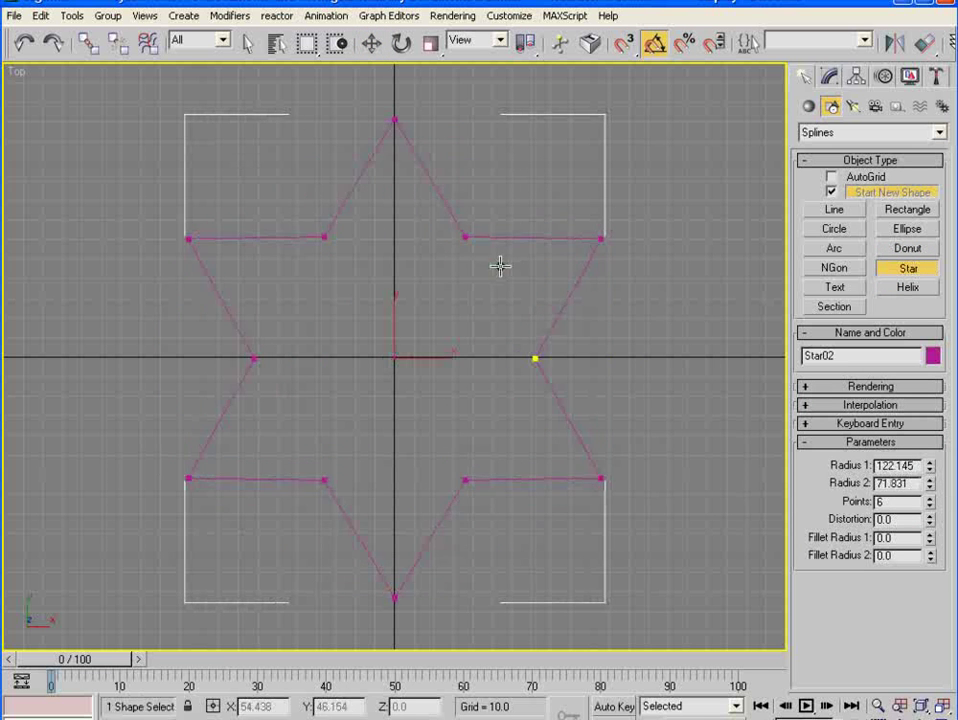
left_click(372, 44)
left_click(829, 78)
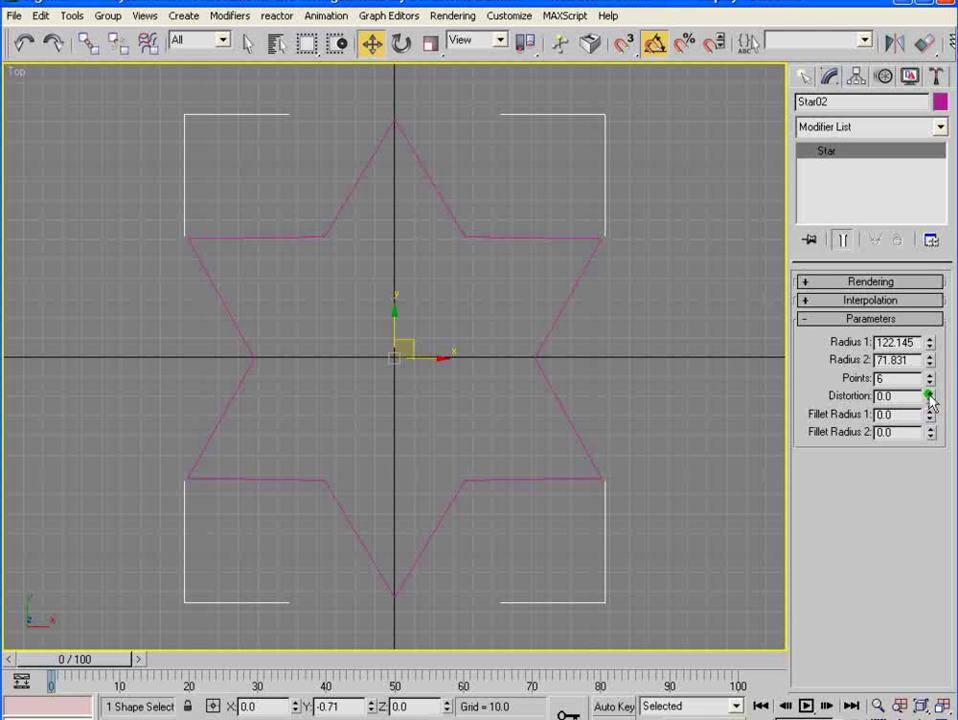
- Set Star02 to 30 points with Distortion 0
mouse_move(929, 396)
left_mouse_down()
mouse_move(934, 418)
mouse_move(922, 377)
mouse_move(930, 372)
left_mouse_up()
left_click(885, 396)
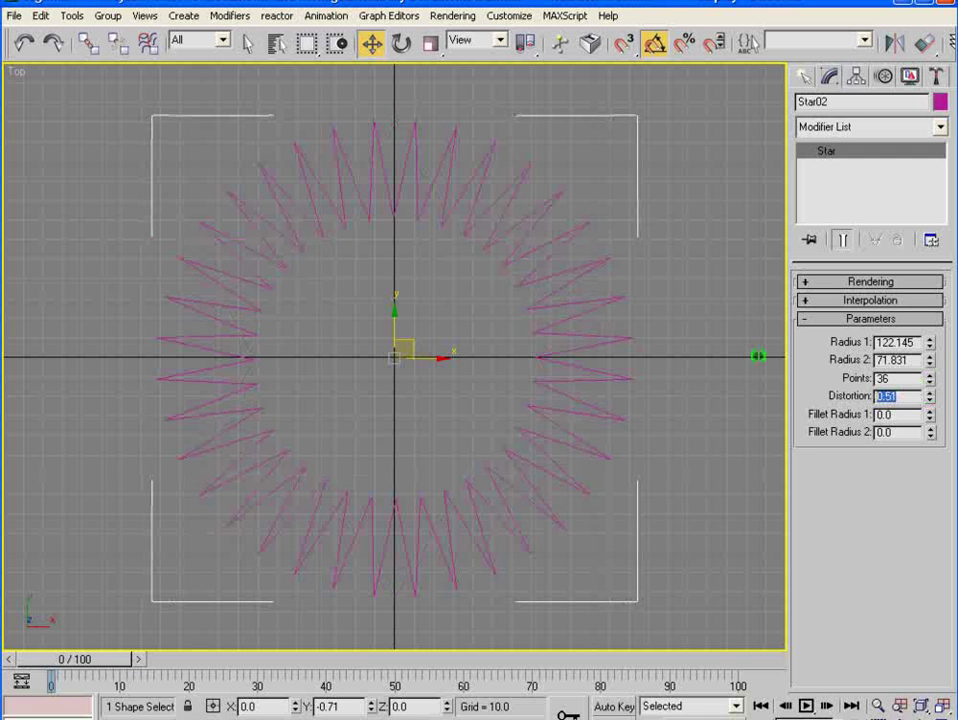
type("0")
key("Return")
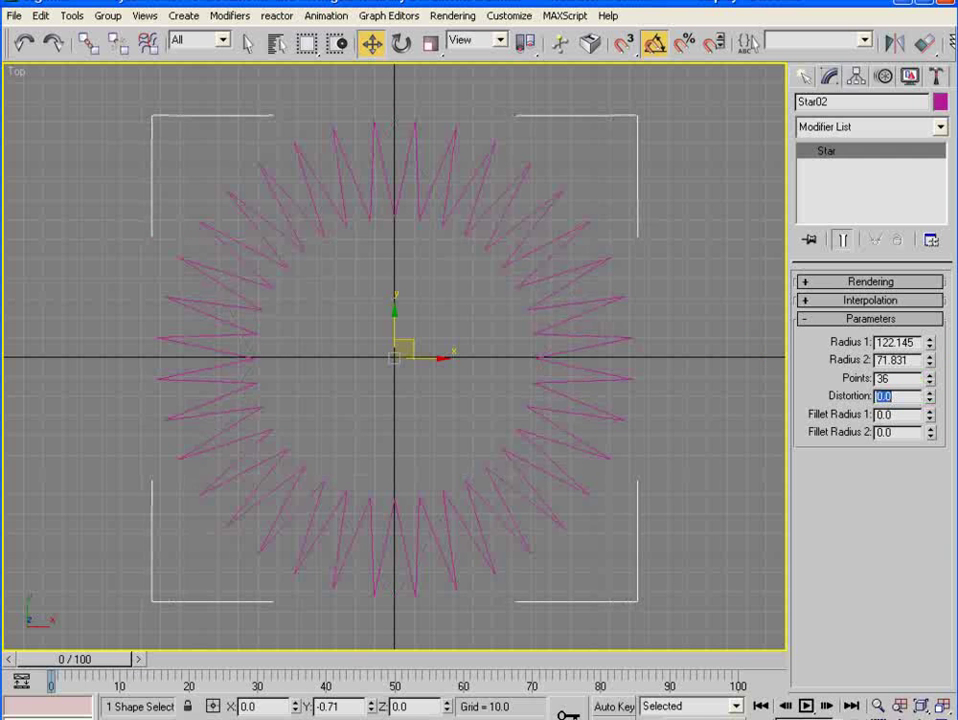
left_click_drag(929, 379, 935, 341)
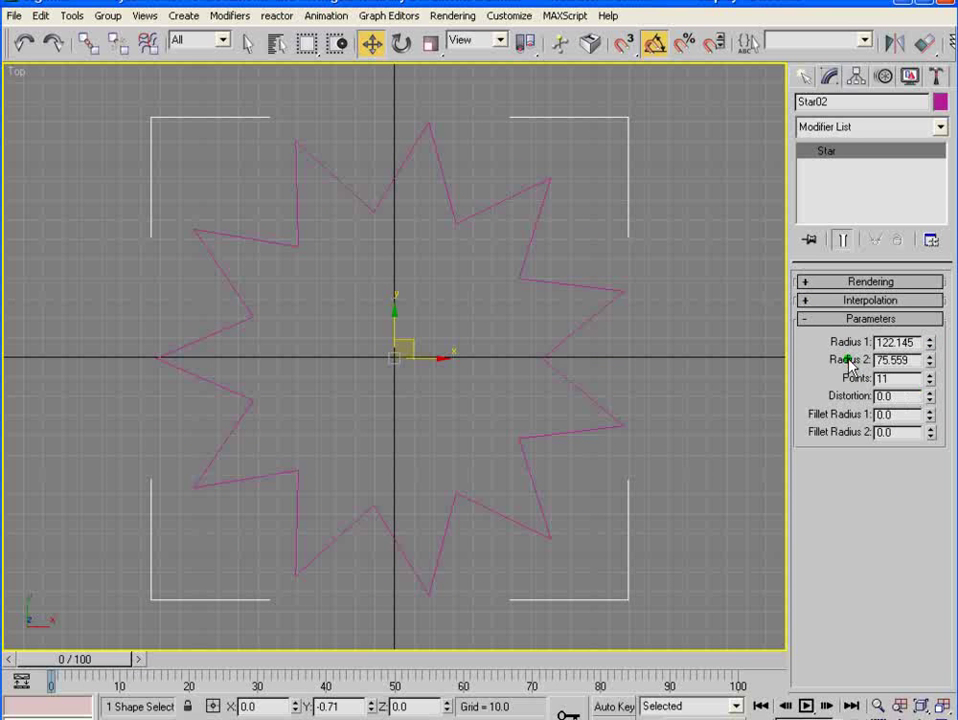
left_click_drag(929, 378, 940, 333)
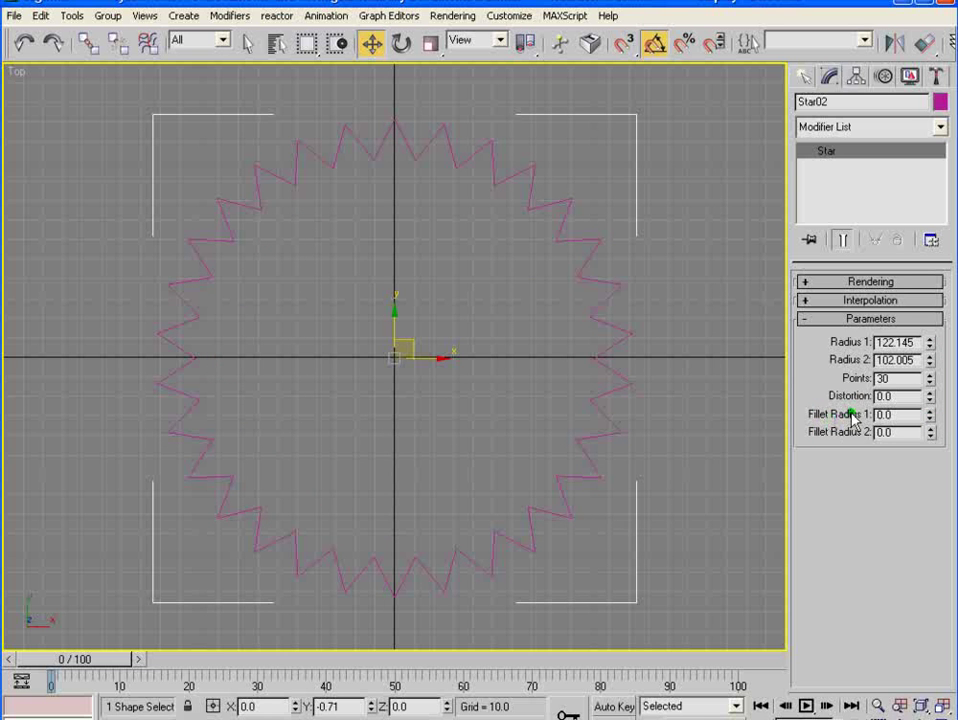
- Round the teeth with fillet radii 5.9 and 7.14, and set Radius 2 to 94.864
left_click_drag(932, 418, 953, 190)
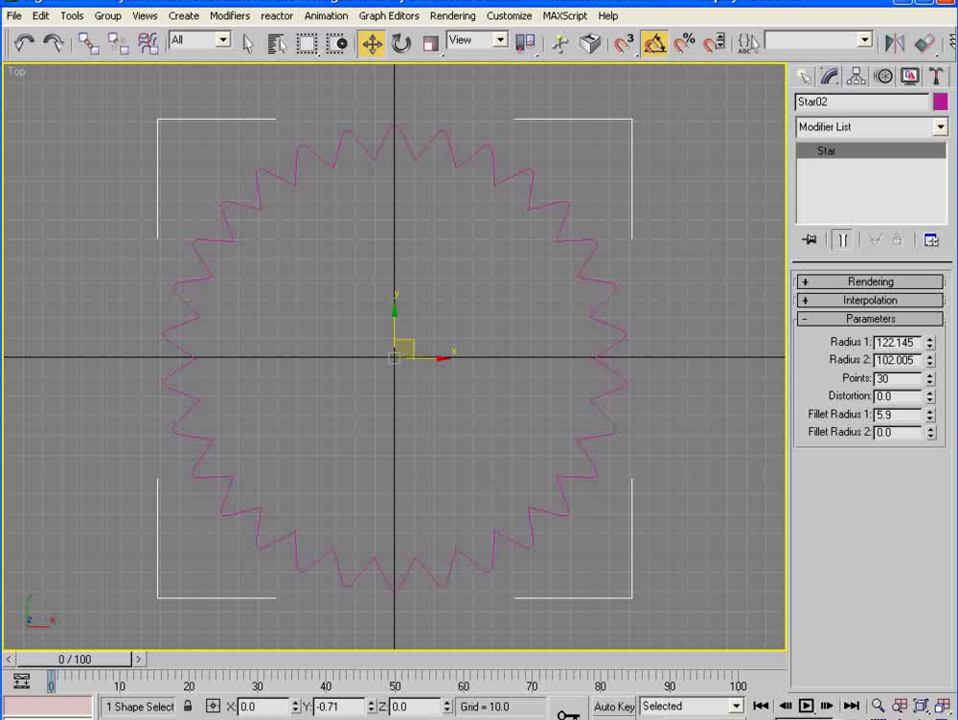
left_click_drag(930, 432, 900, 310)
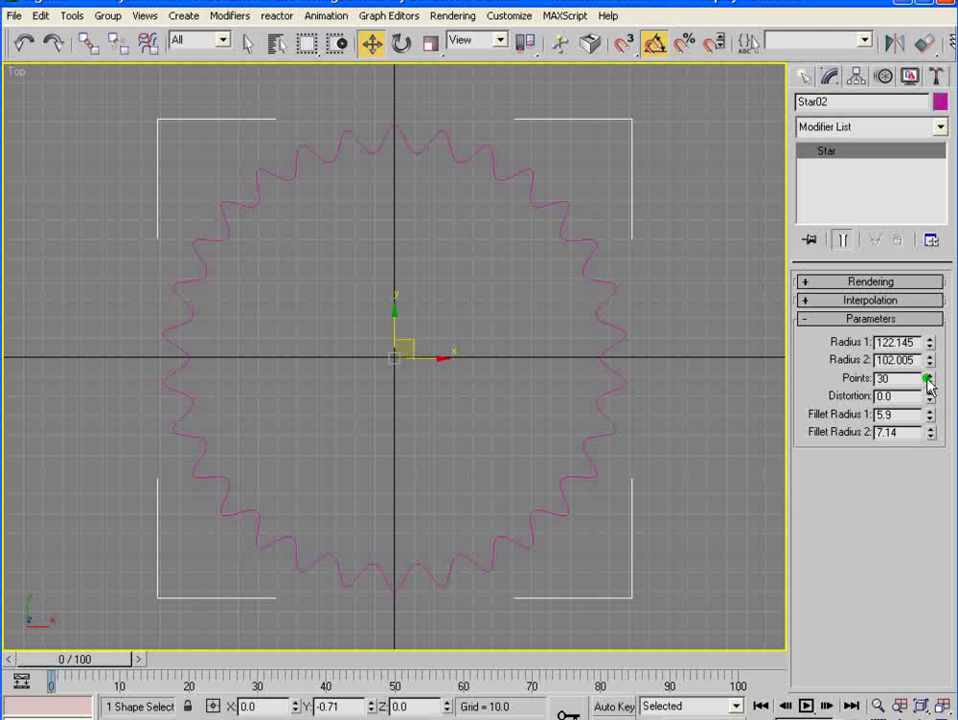
left_click_drag(932, 361, 931, 370)
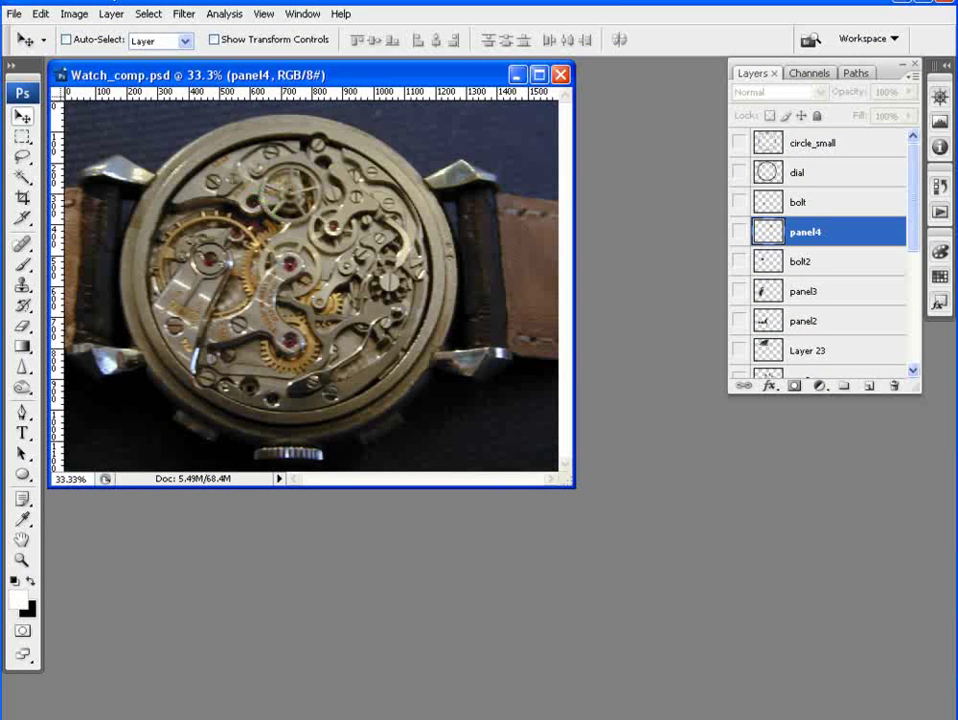
key("alt+Tab")
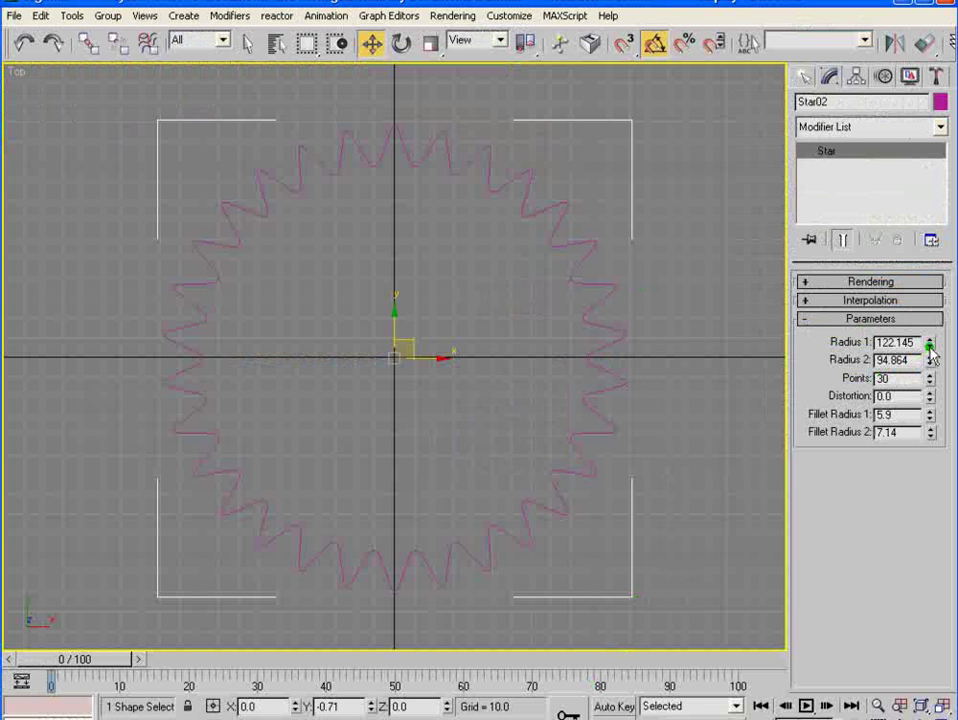
- Set Star02's Radius 1 to 114.816
left_click_drag(931, 356, 929, 352)
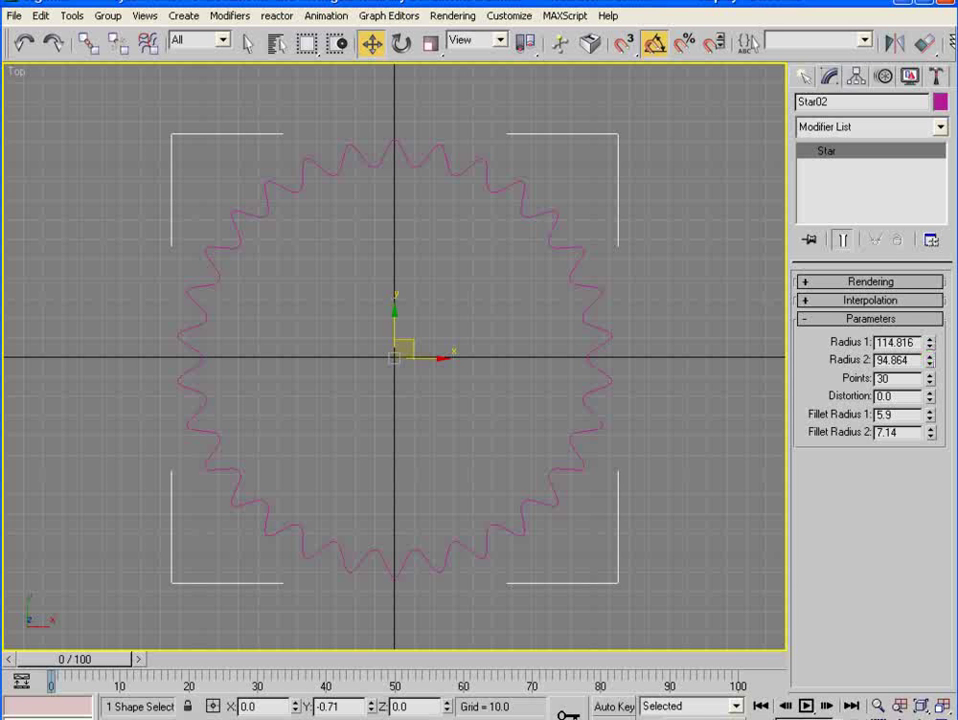
left_click(831, 77)
left_click(823, 77)
left_click_drag(928, 353, 930, 361)
- Apply an Extrude modifier to the gear and restore the four-viewport layout
left_click(942, 128)
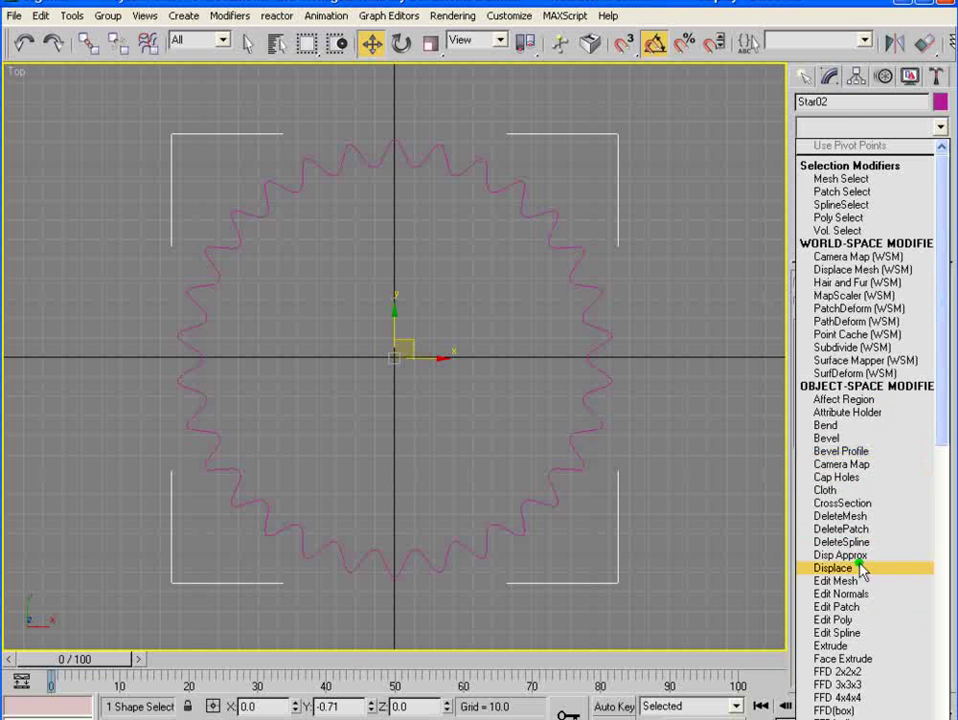
left_click(843, 647)
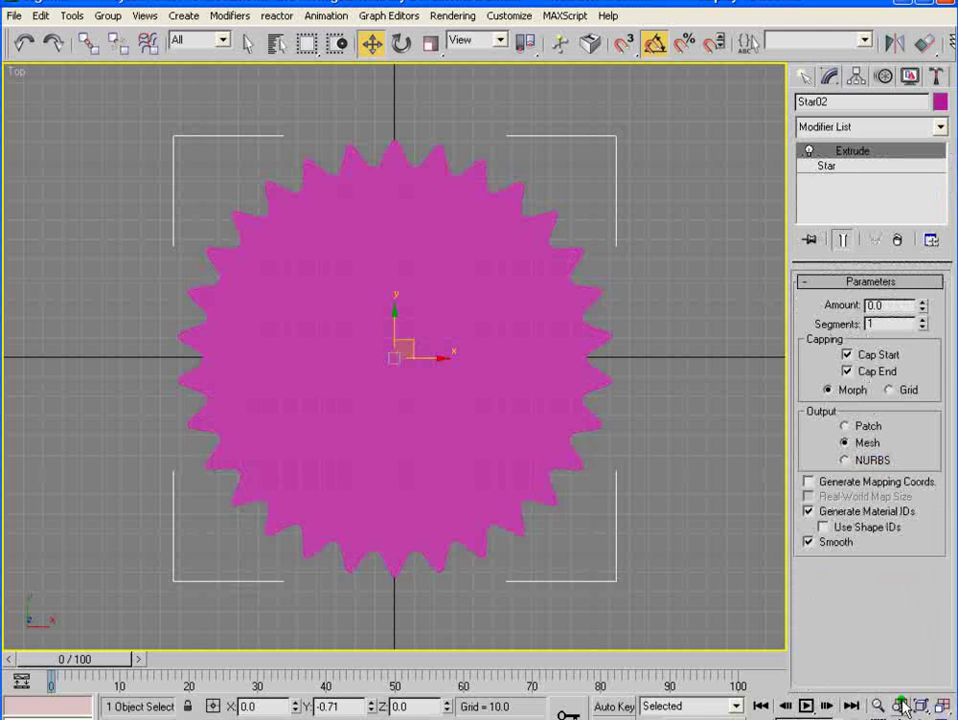
left_click(940, 706)
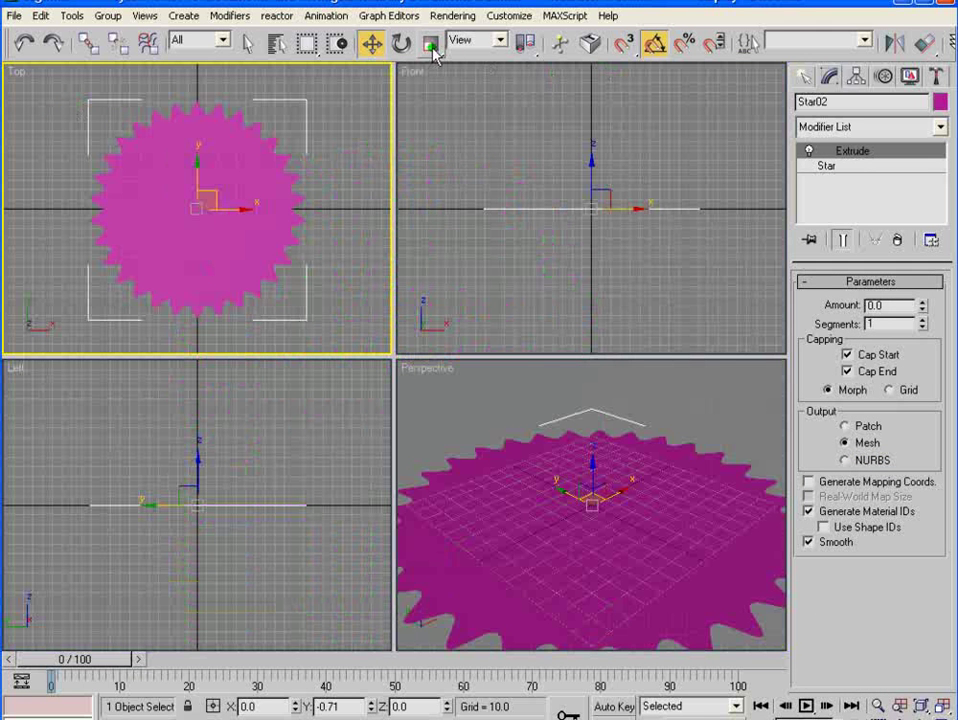
- Render the Top viewport at 1200 × 1200 output size
left_click_drag(618, 43, 560, 25)
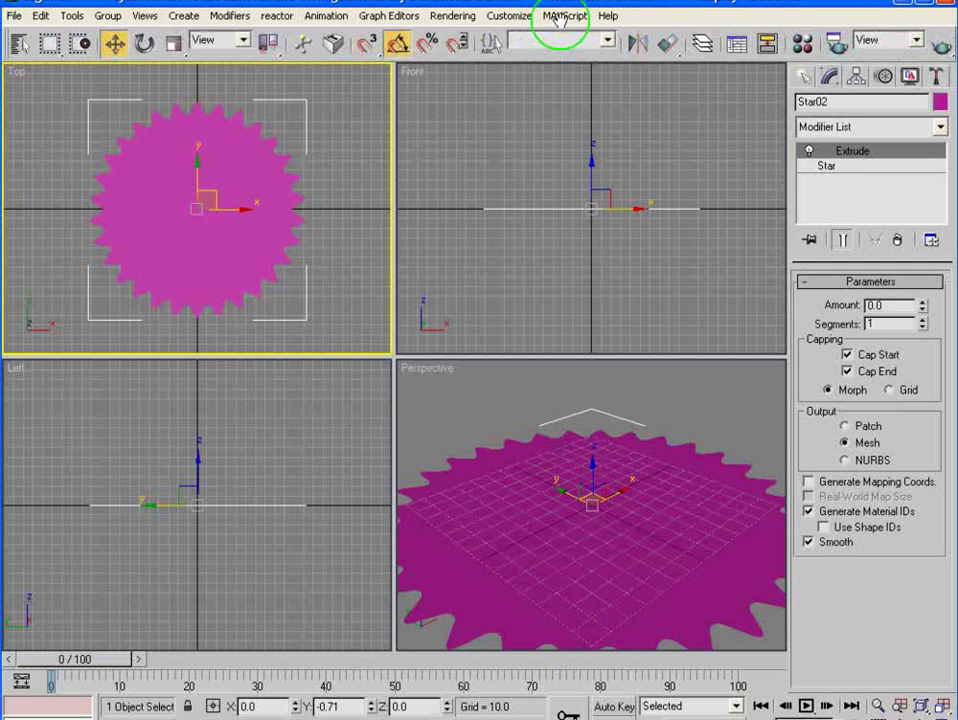
left_click(836, 43)
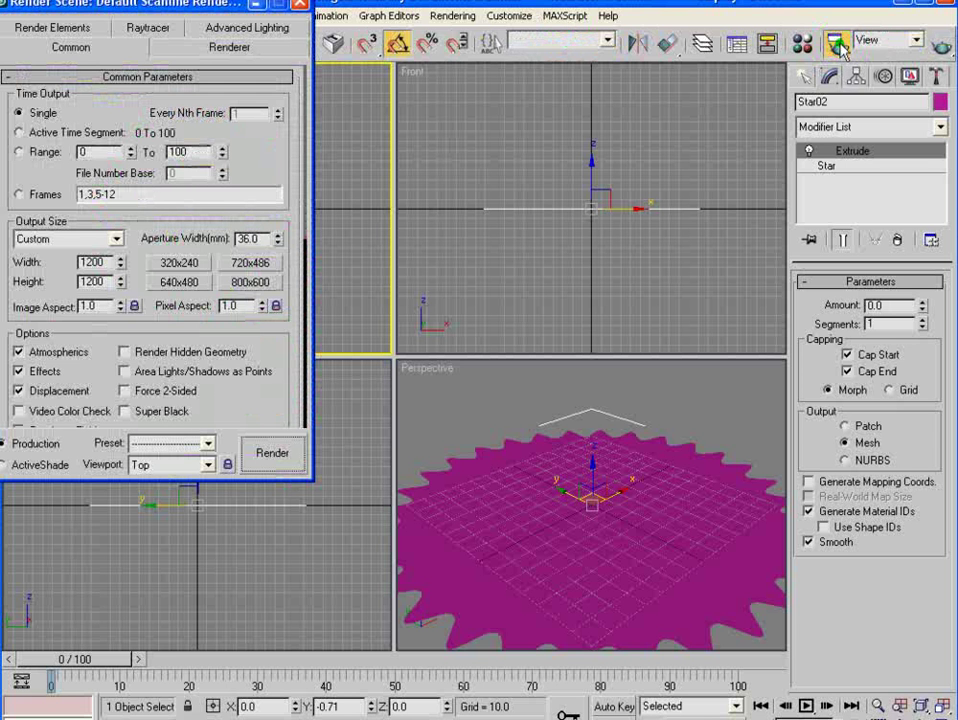
left_click_drag(173, 9, 565, 87)
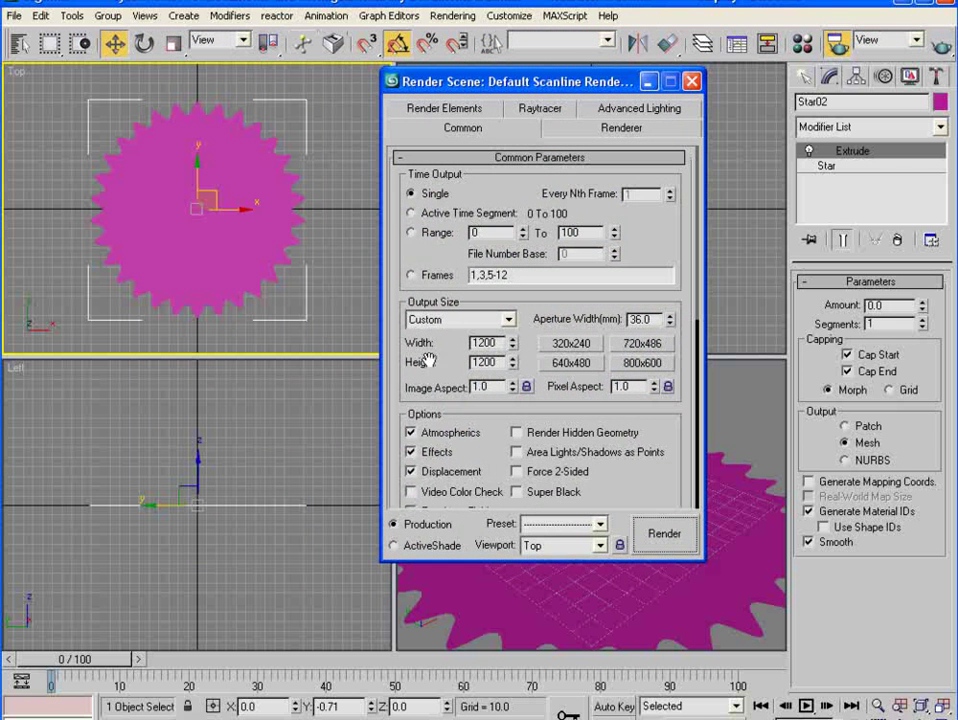
left_click(485, 342)
left_click_drag(669, 497, 689, 151)
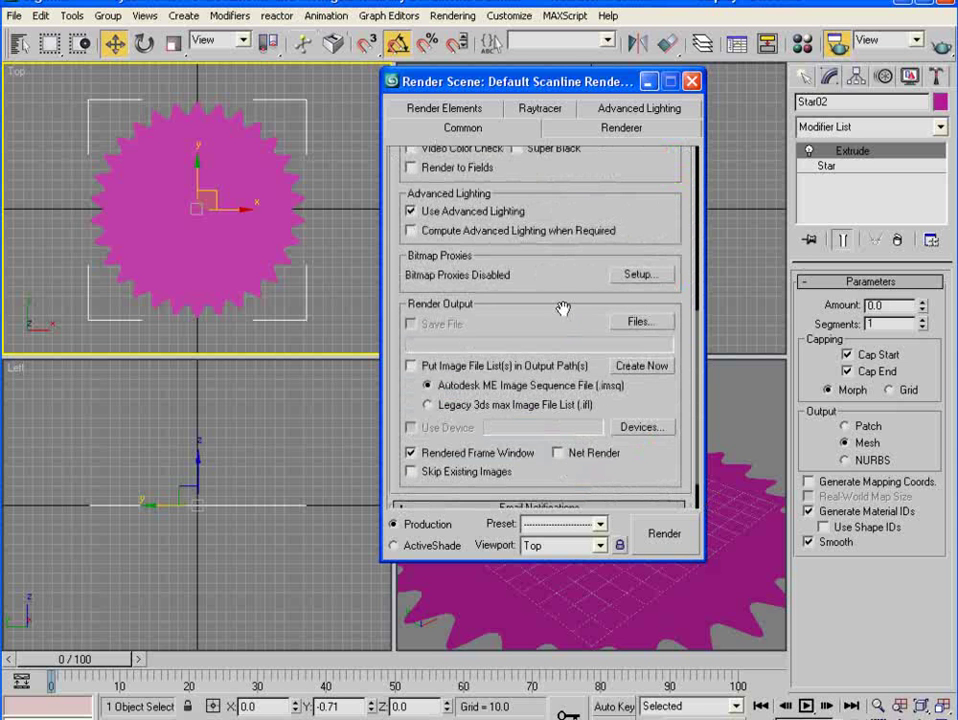
left_click_drag(562, 310, 602, 615)
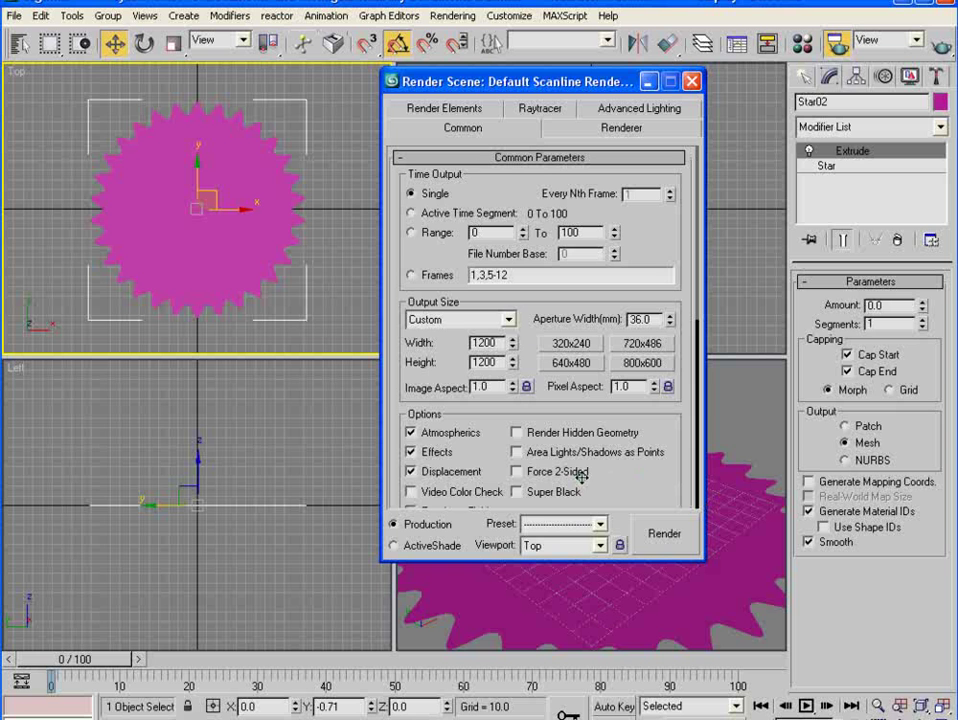
left_click(656, 530)
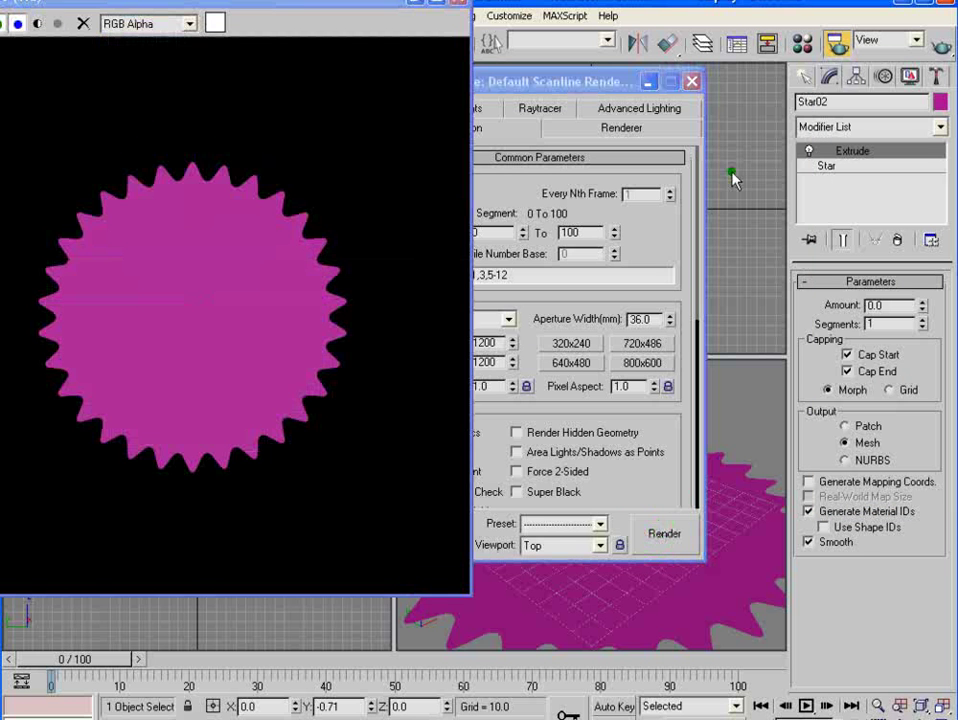
left_click_drag(291, 2, 480, 25)
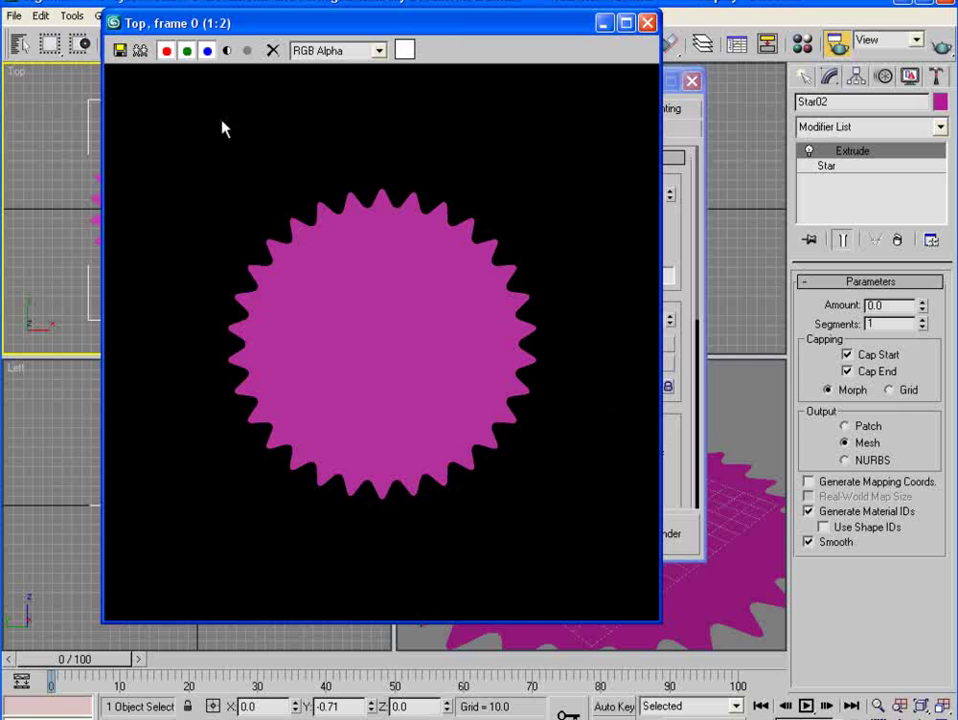
- Save the render as the 32-bit Targa image star1 in the images folder
left_click(119, 52)
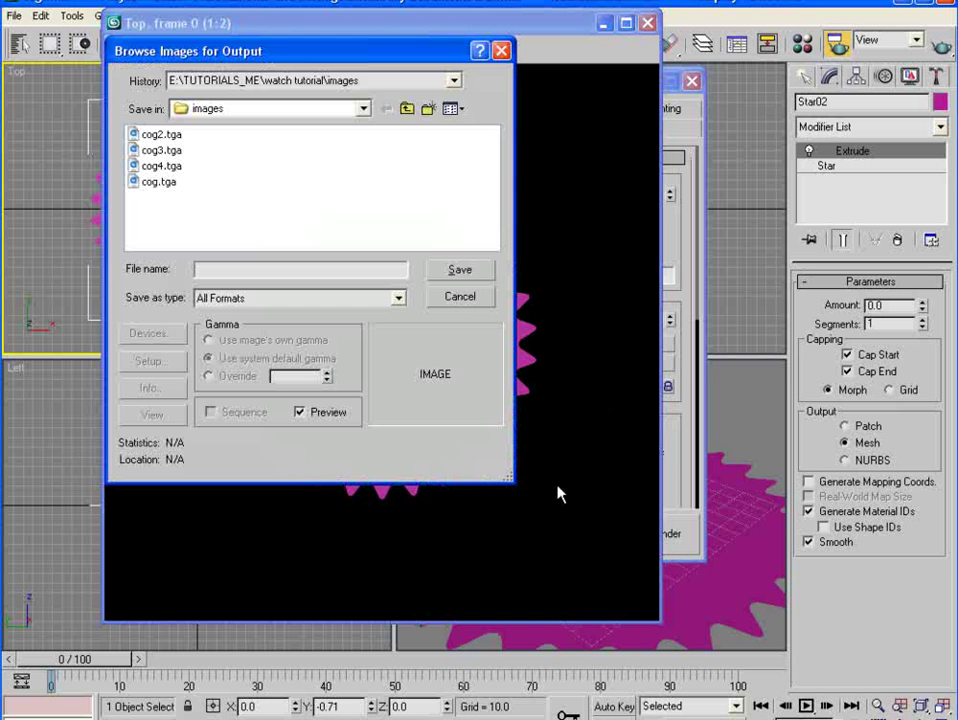
left_click_drag(367, 68, 652, 152)
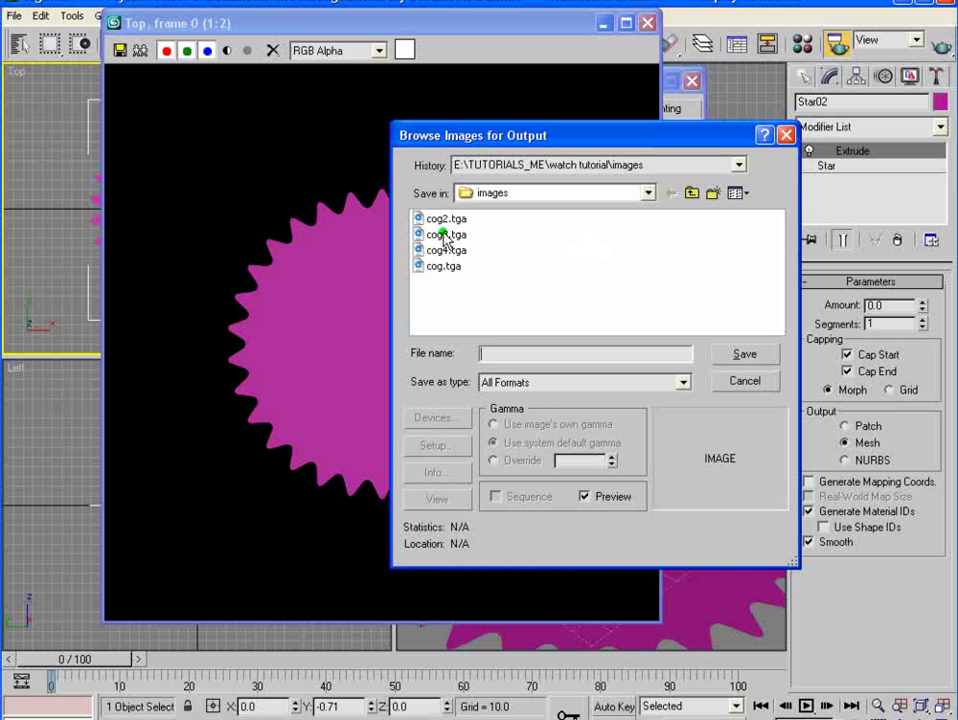
left_click(552, 384)
left_click(552, 384)
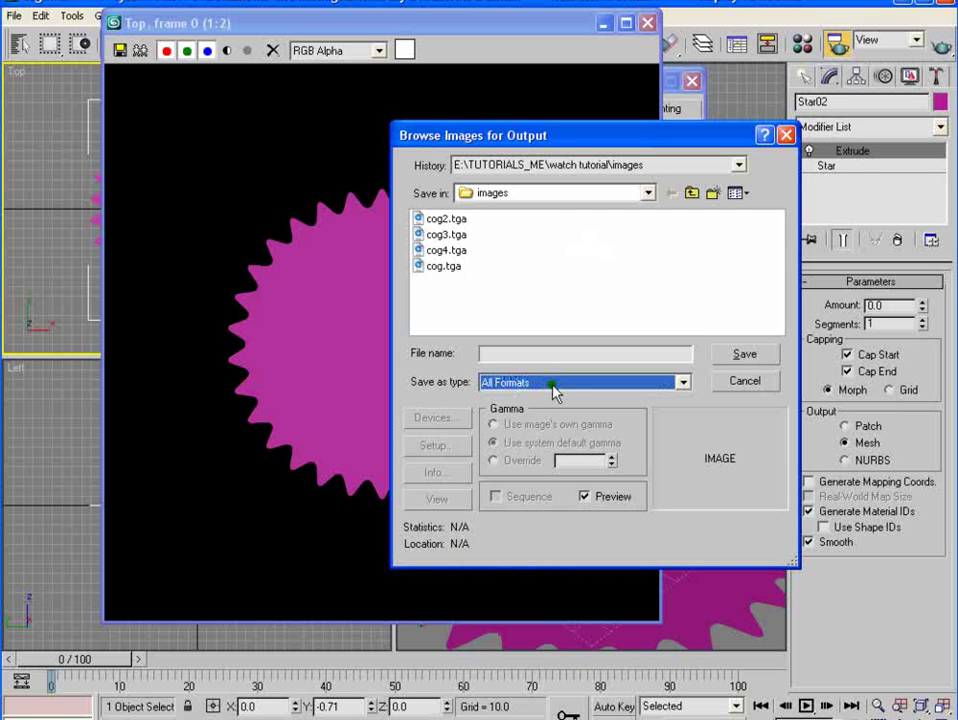
key("t")
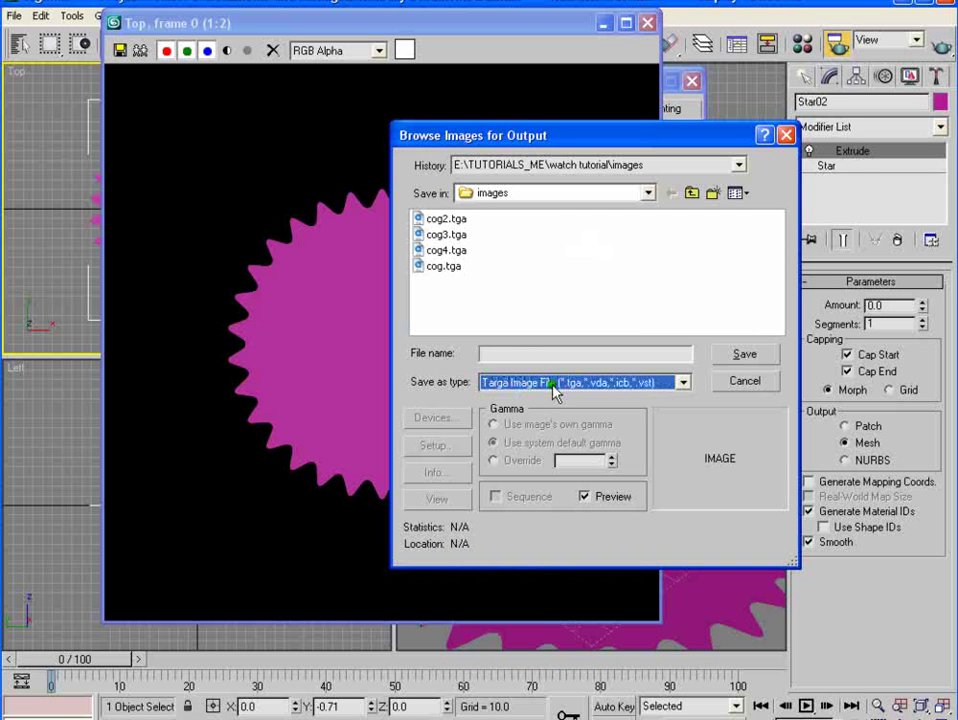
left_click(505, 353)
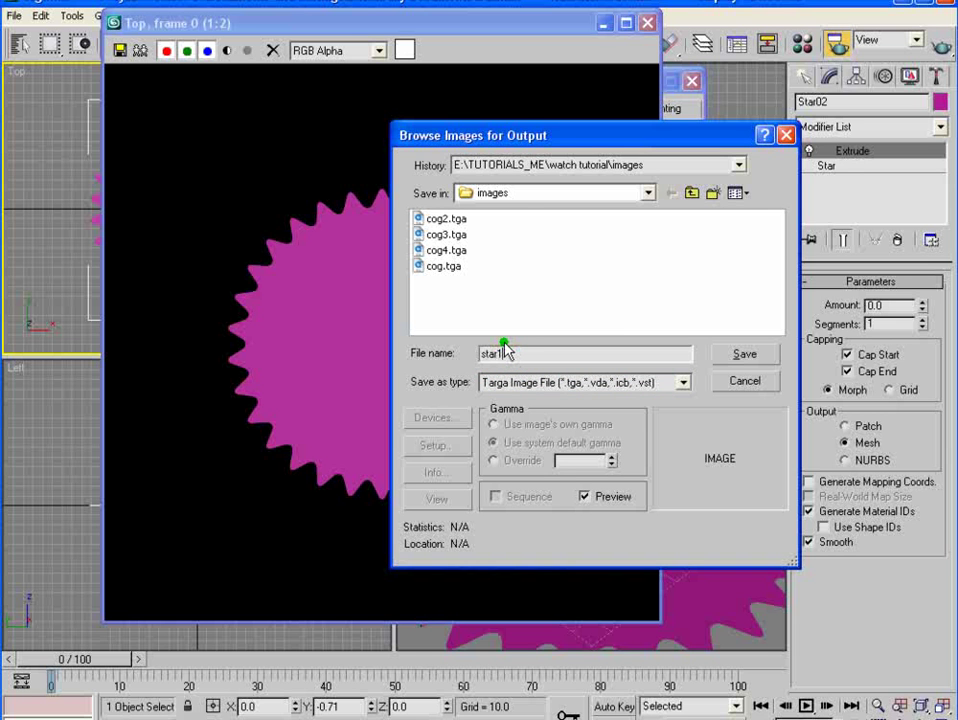
left_click(744, 356)
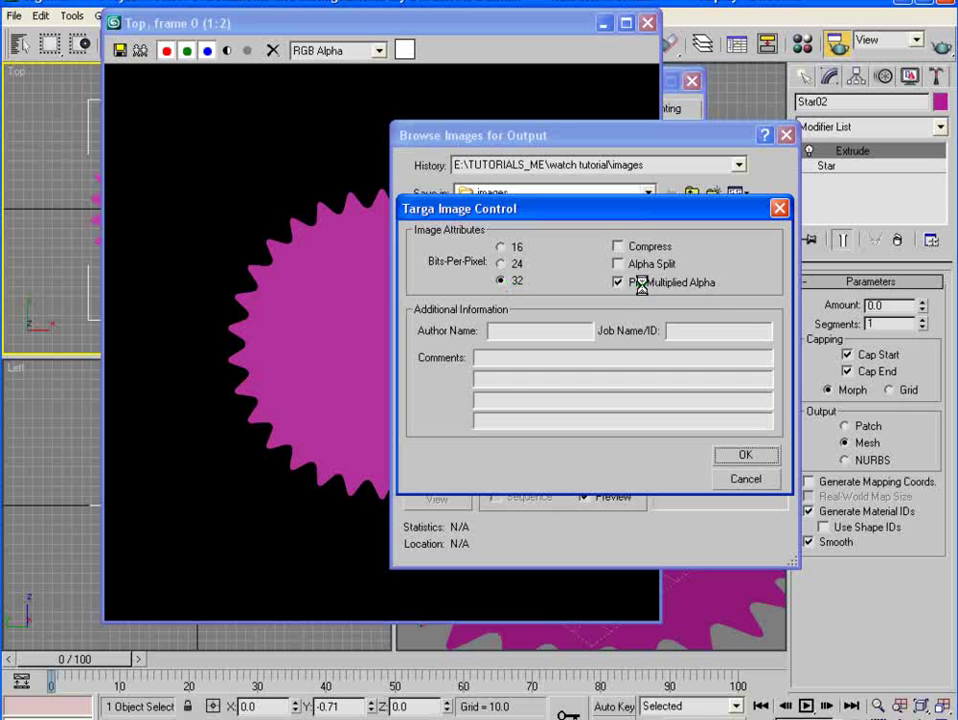
left_click(749, 456)
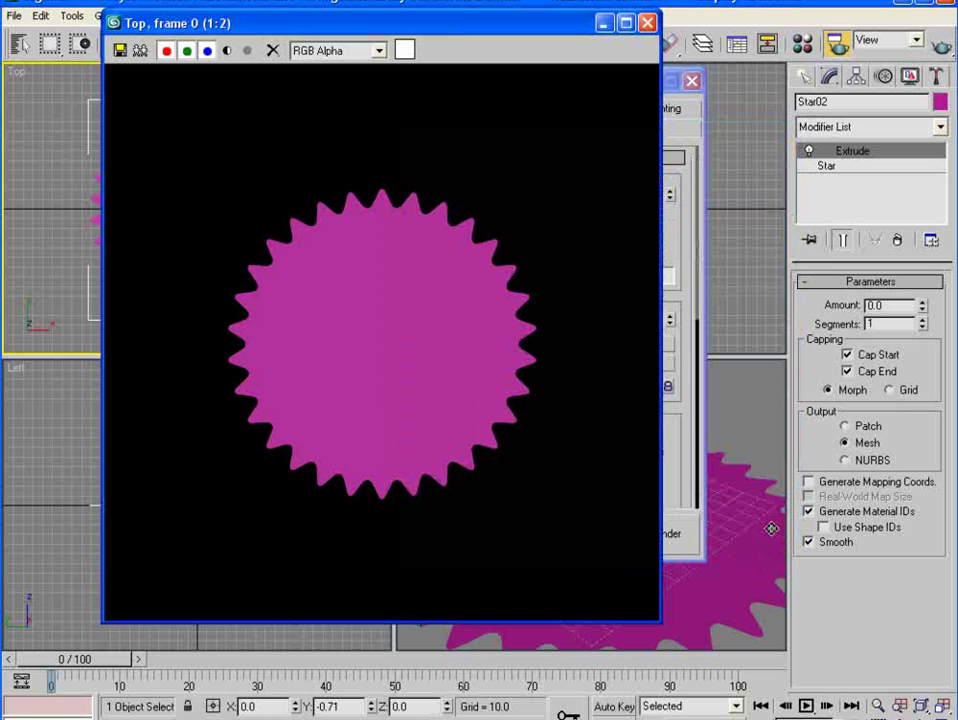
- Close the rendered frame window and the Render Scene dialog
left_click(648, 22)
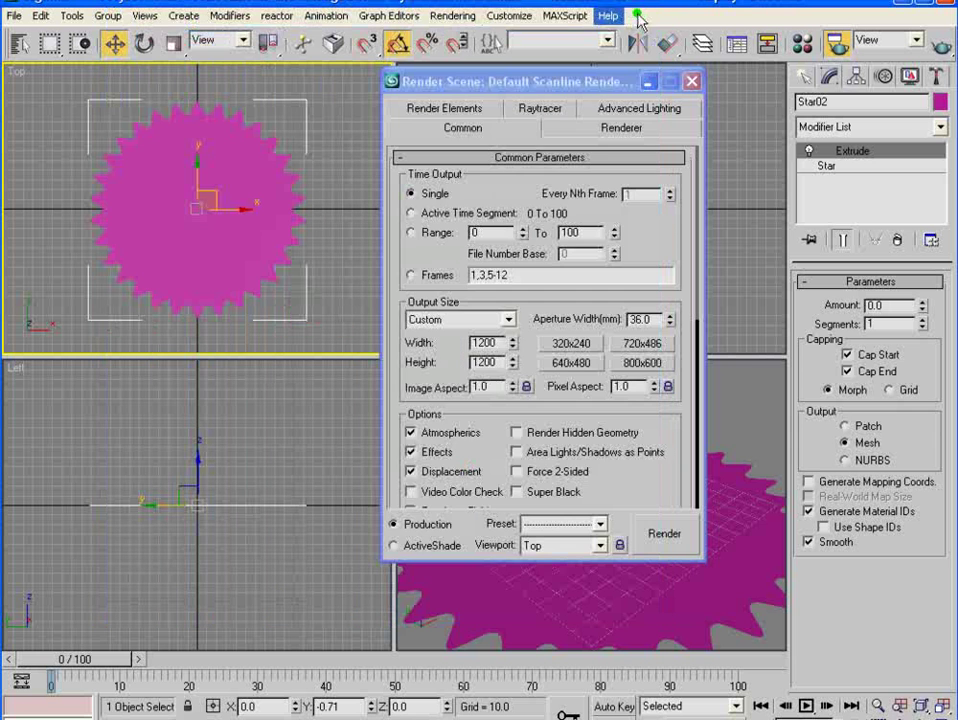
left_click_drag(603, 80, 649, 107)
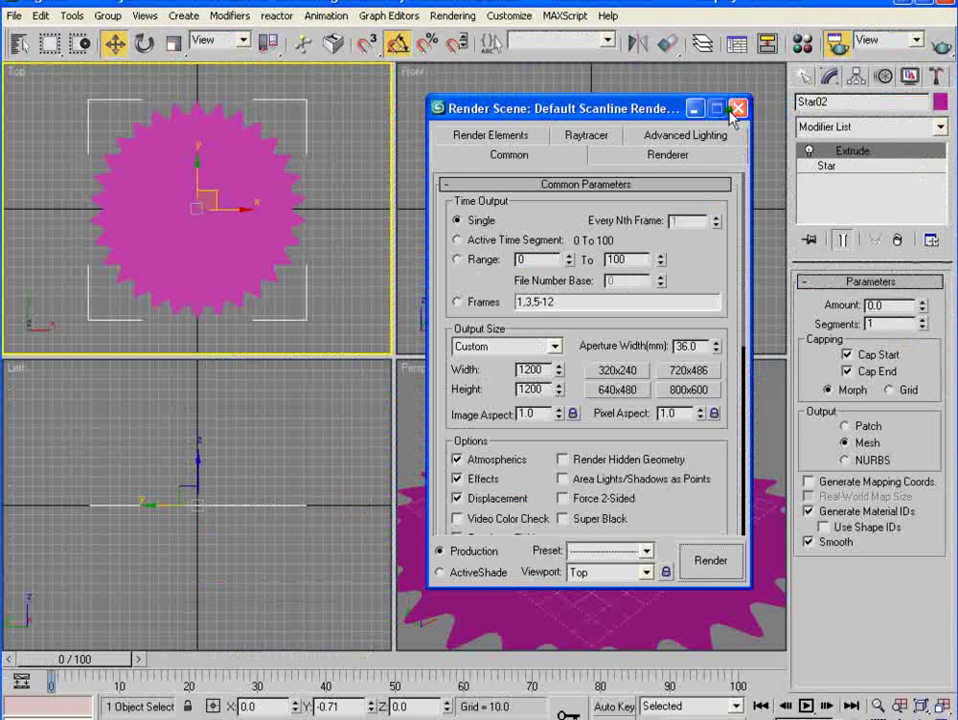
left_click(738, 108)
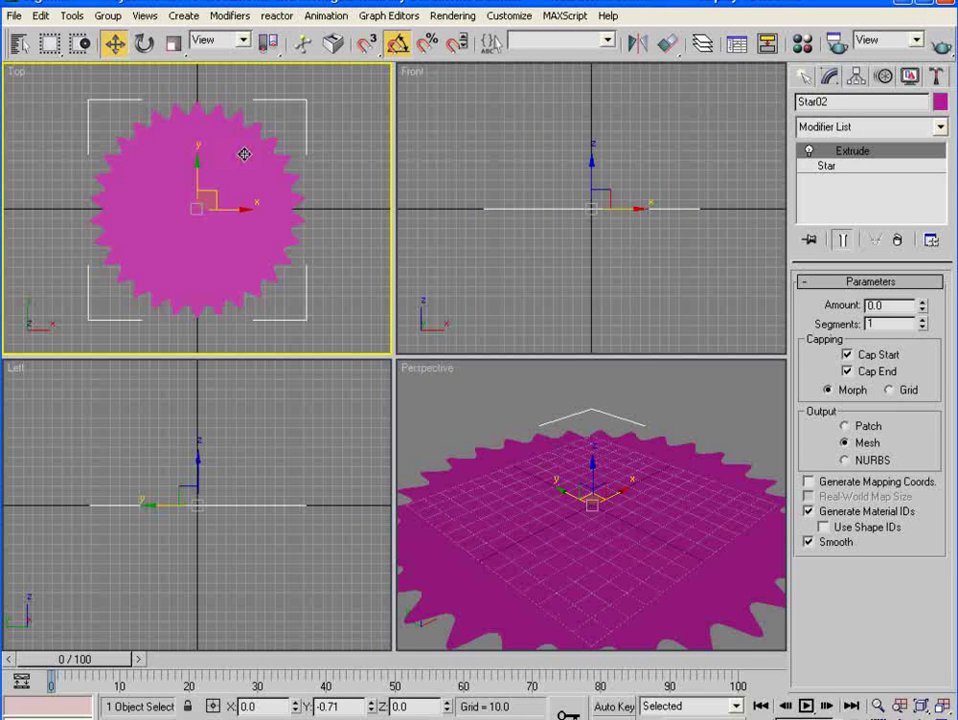
- Delete the Extrude modifier from Star02
left_click(348, 187)
left_click(250, 194)
left_click(897, 240)
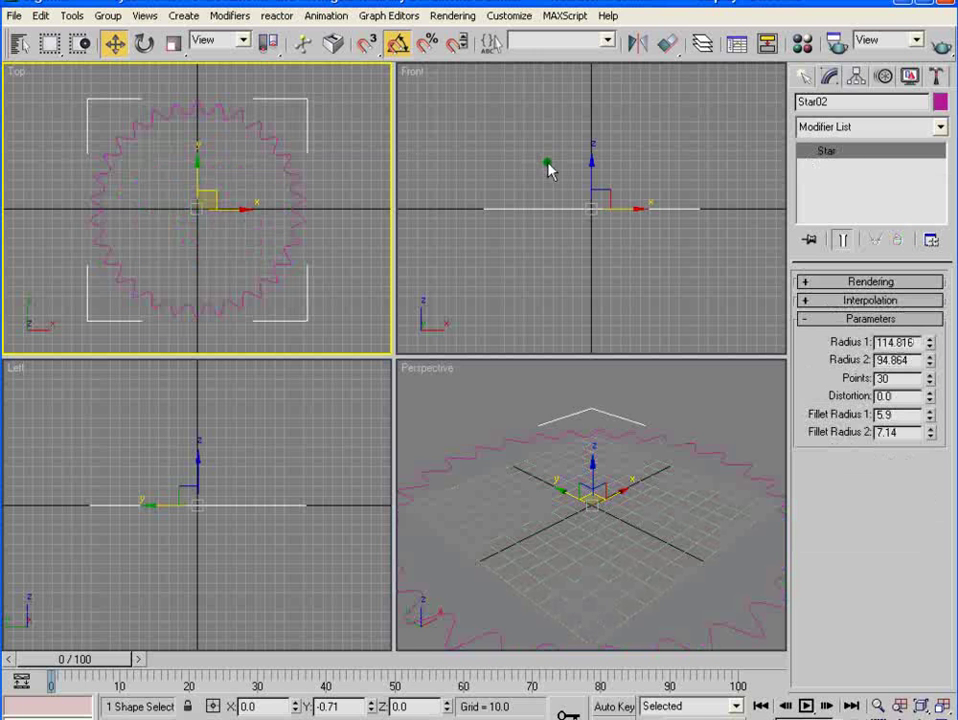
- Draw a circle of radius 80.969 from the star's centre in the maximized Top view
left_click(803, 79)
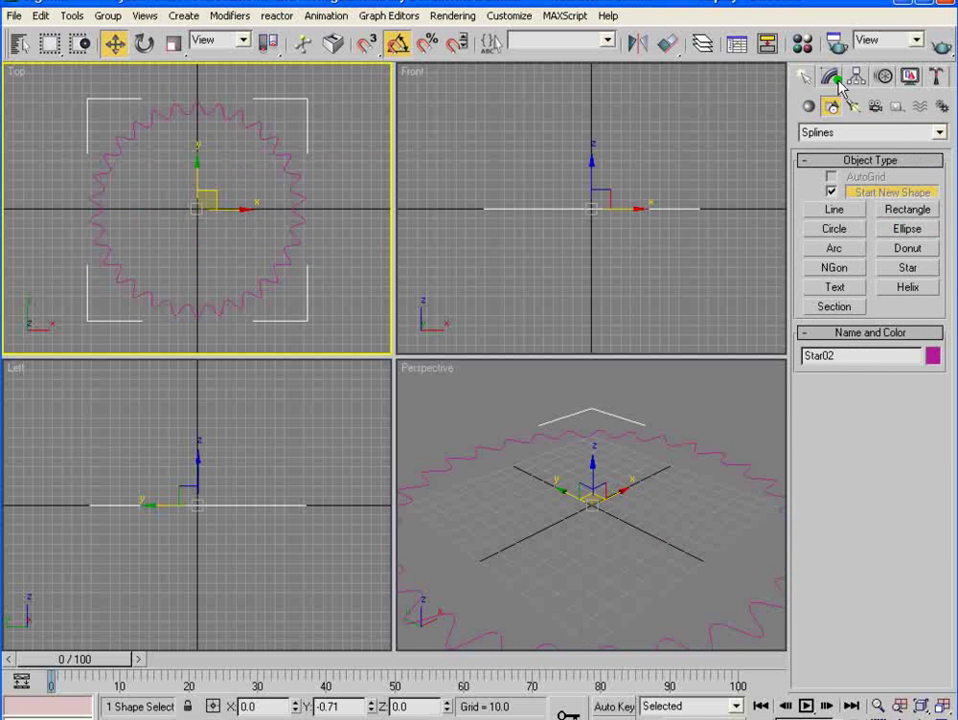
left_click(836, 229)
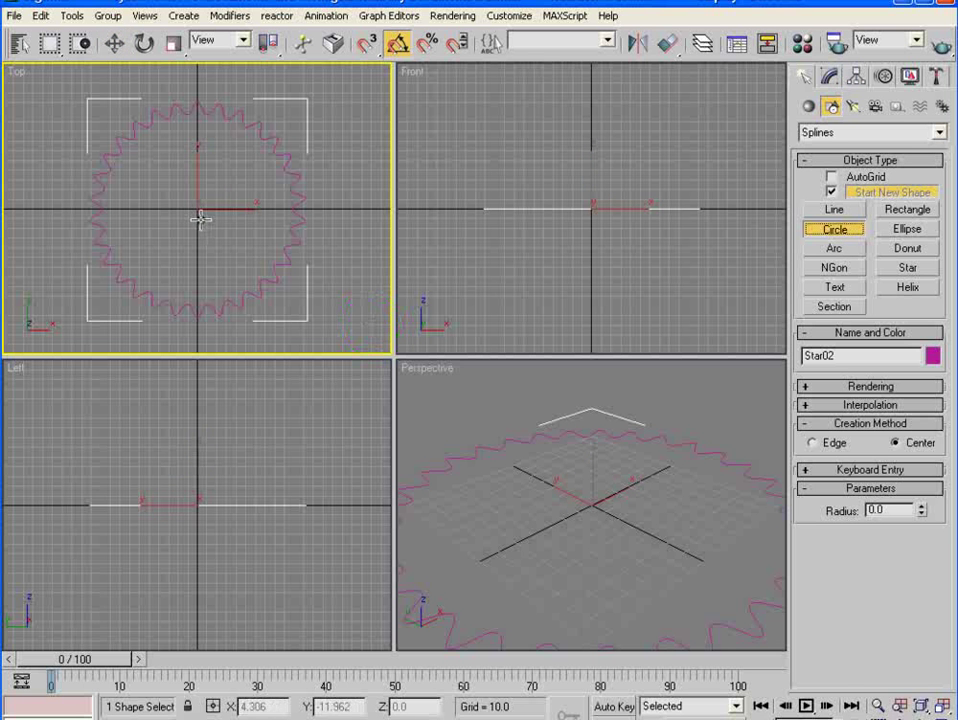
key("alt+w")
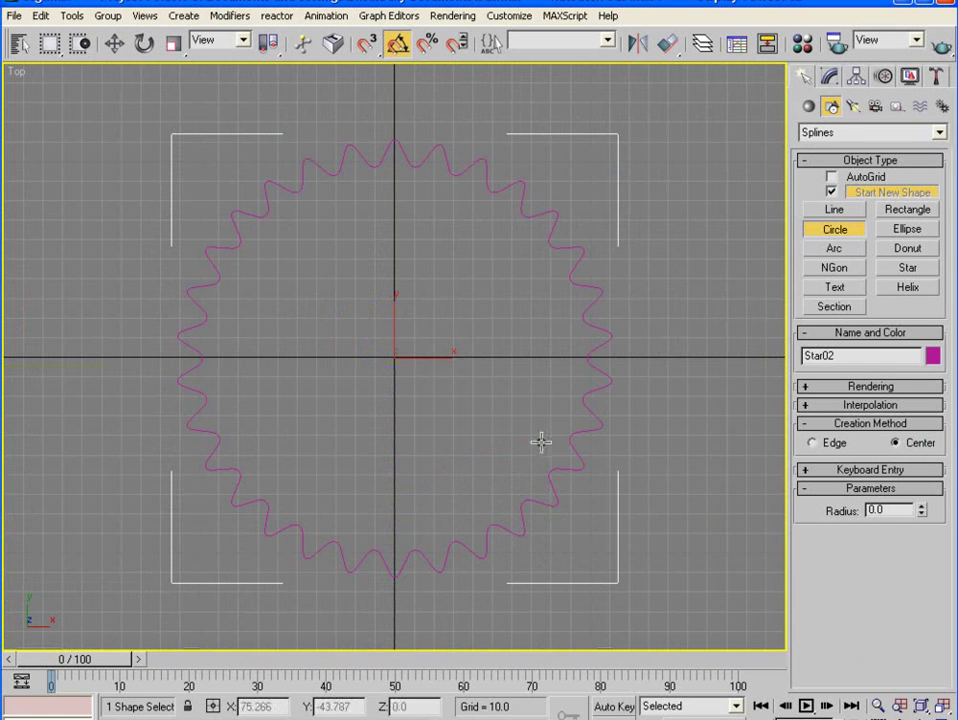
left_click_drag(393, 355, 471, 218)
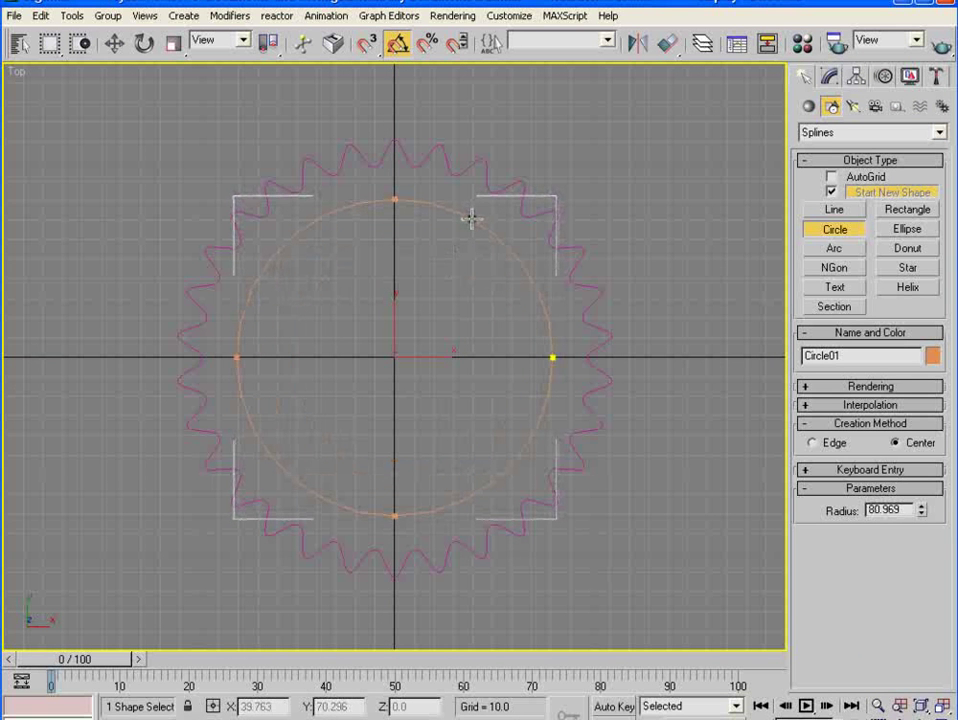
left_click(114, 43)
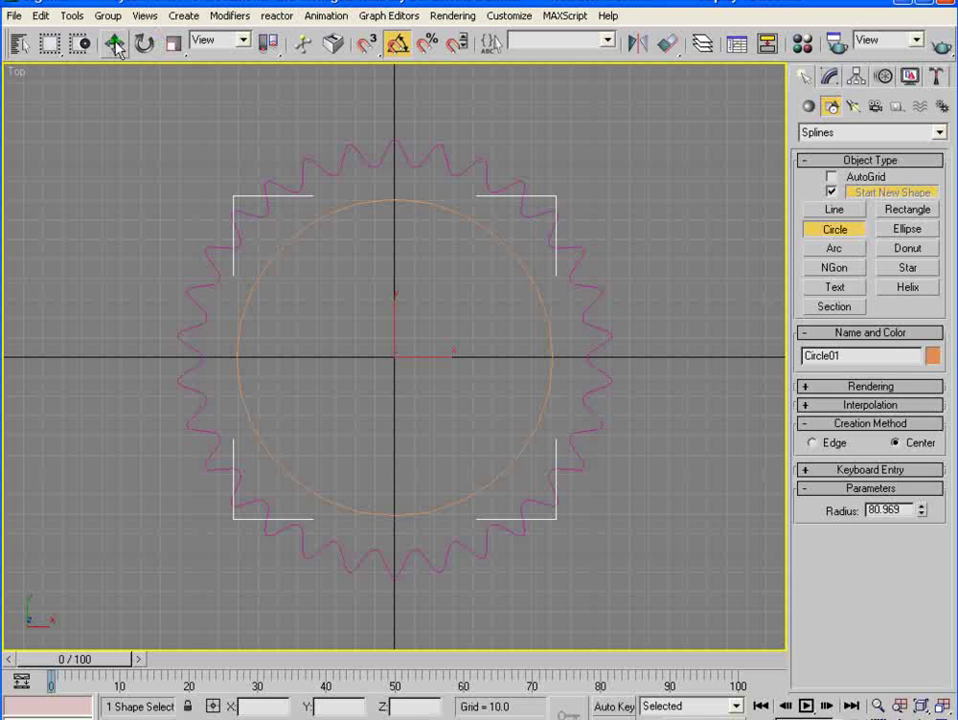
- Change Circle01's interpolation steps value in the Modify panel
left_click(830, 78)
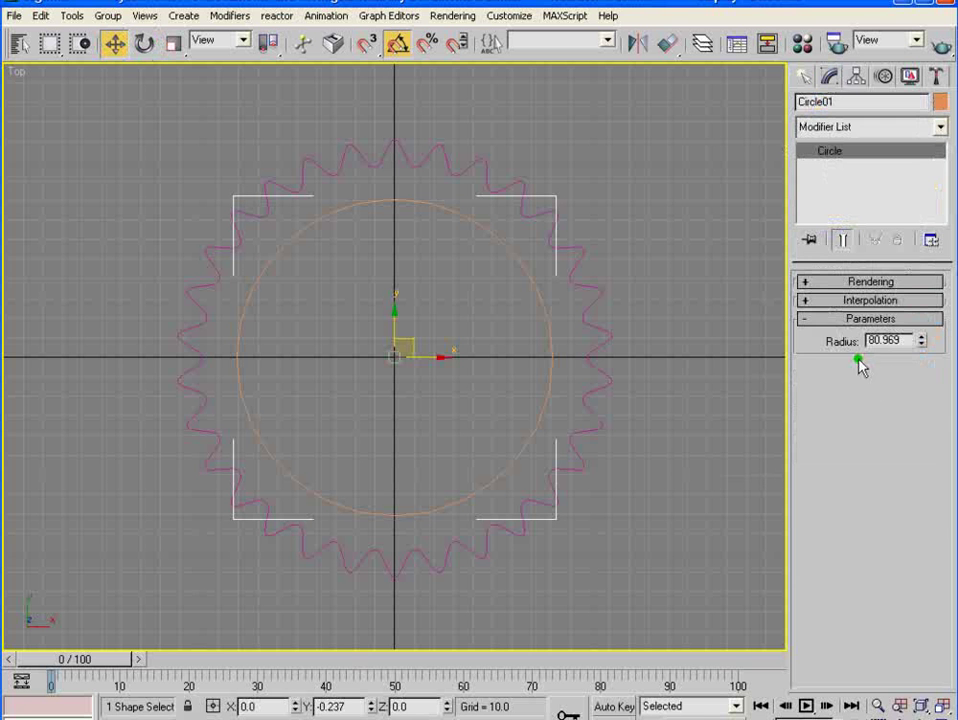
left_click(806, 300)
left_click(864, 319)
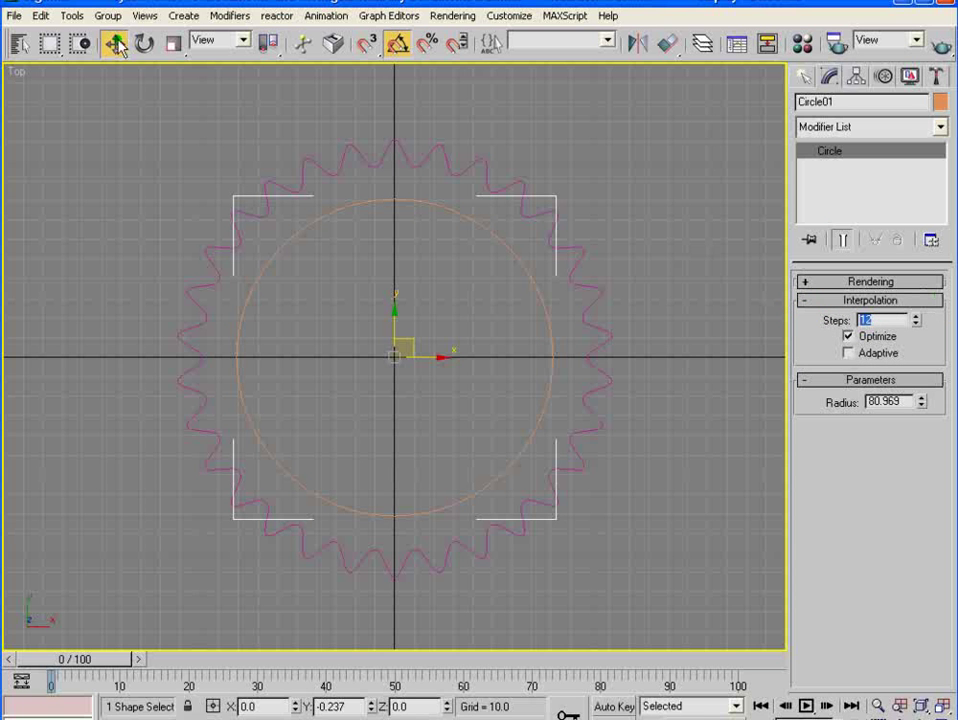
left_click(348, 244)
left_click(663, 232)
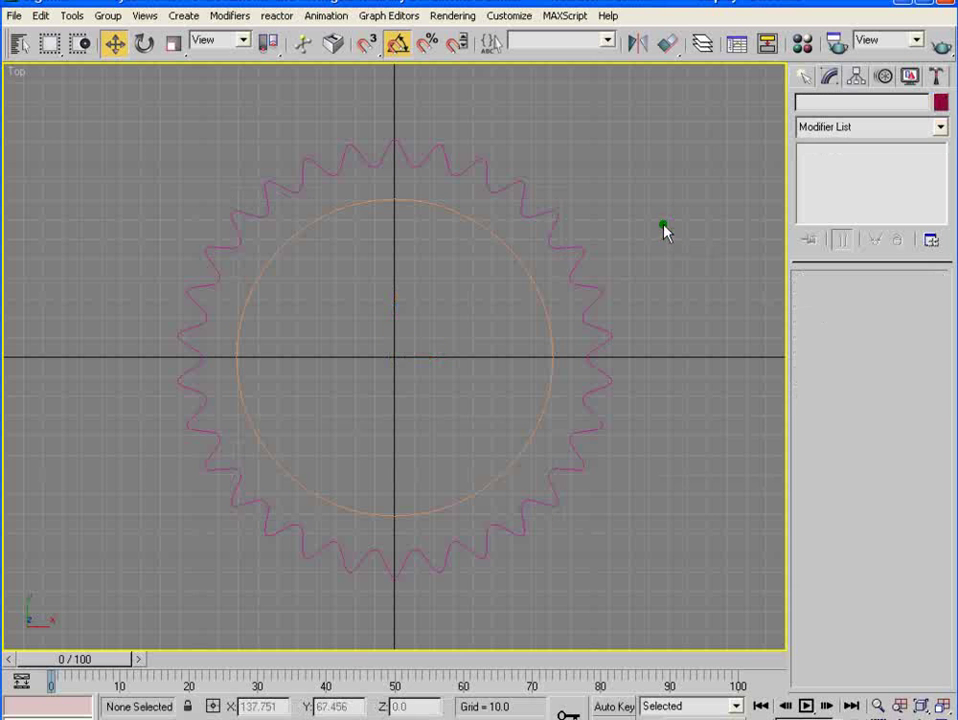
left_click(537, 290)
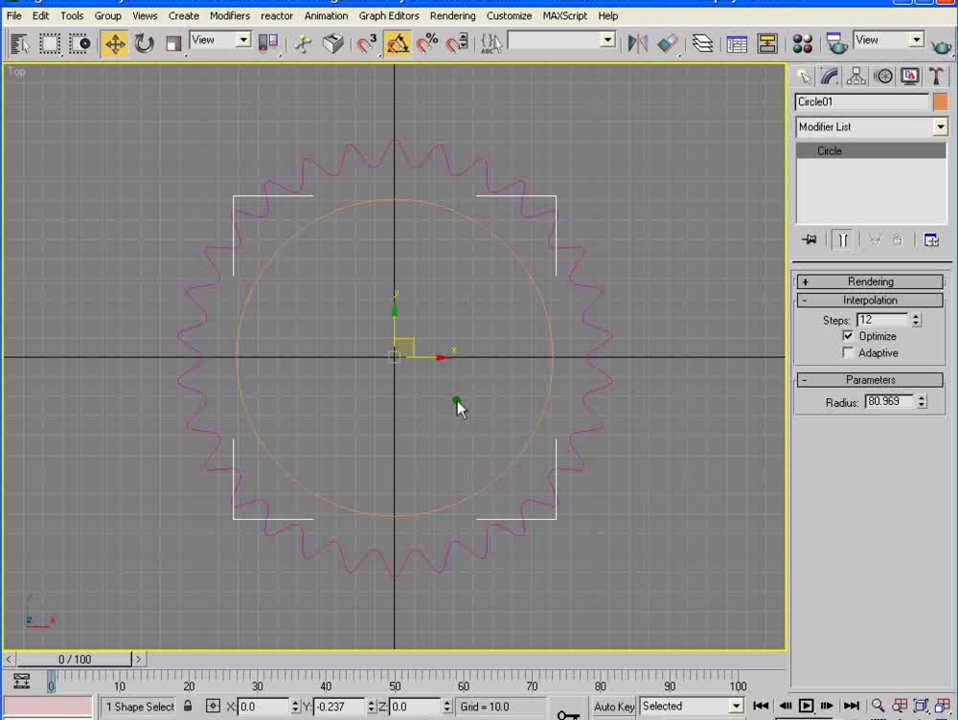
- Clone the centre circle as a copy, Circle05, and set its radius to about 21.8
left_click(410, 342, "shift")
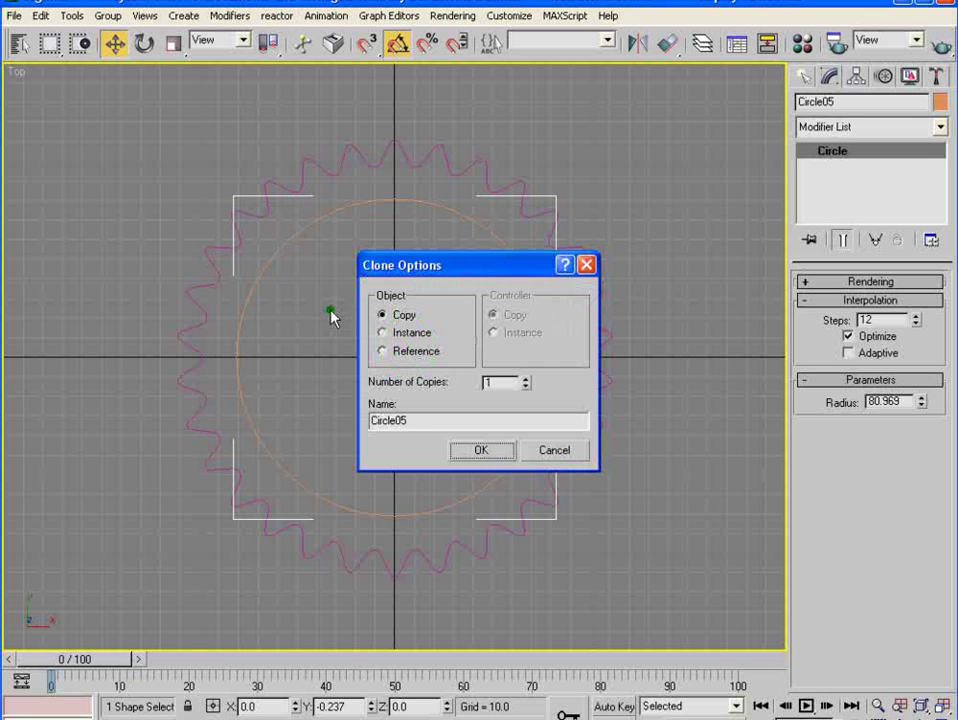
left_click(479, 452)
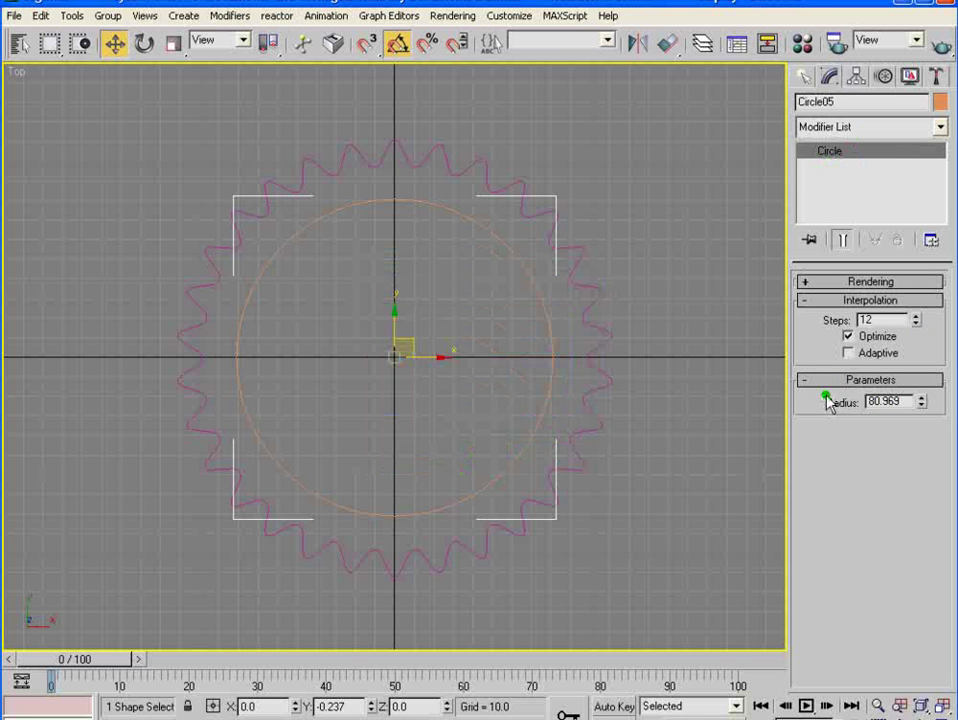
left_click_drag(924, 404, 929, 466)
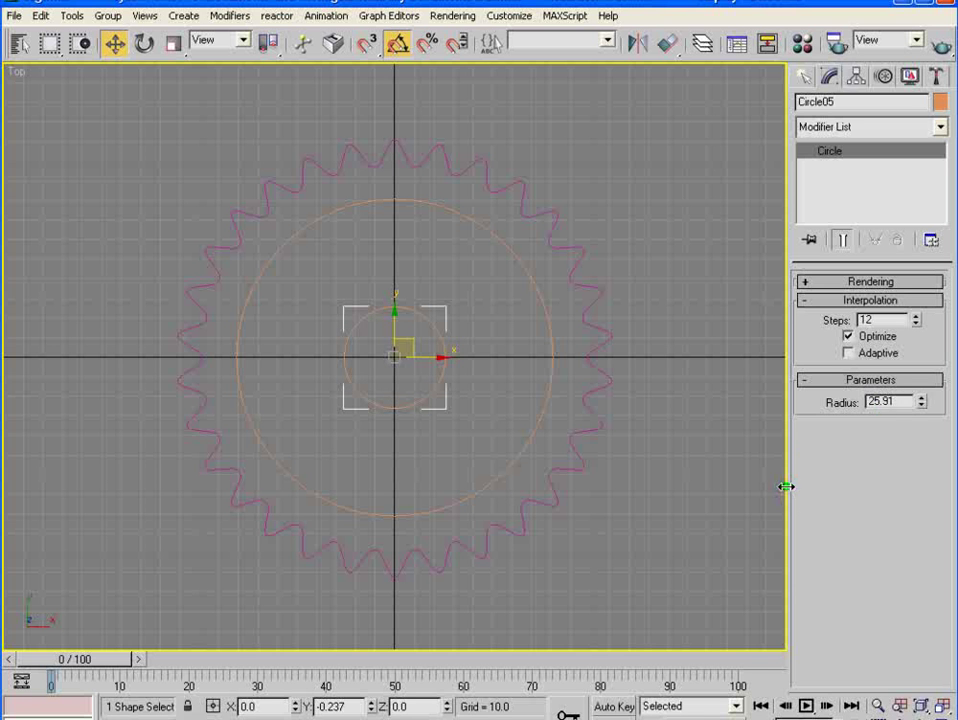
left_click_drag(925, 416, 922, 414)
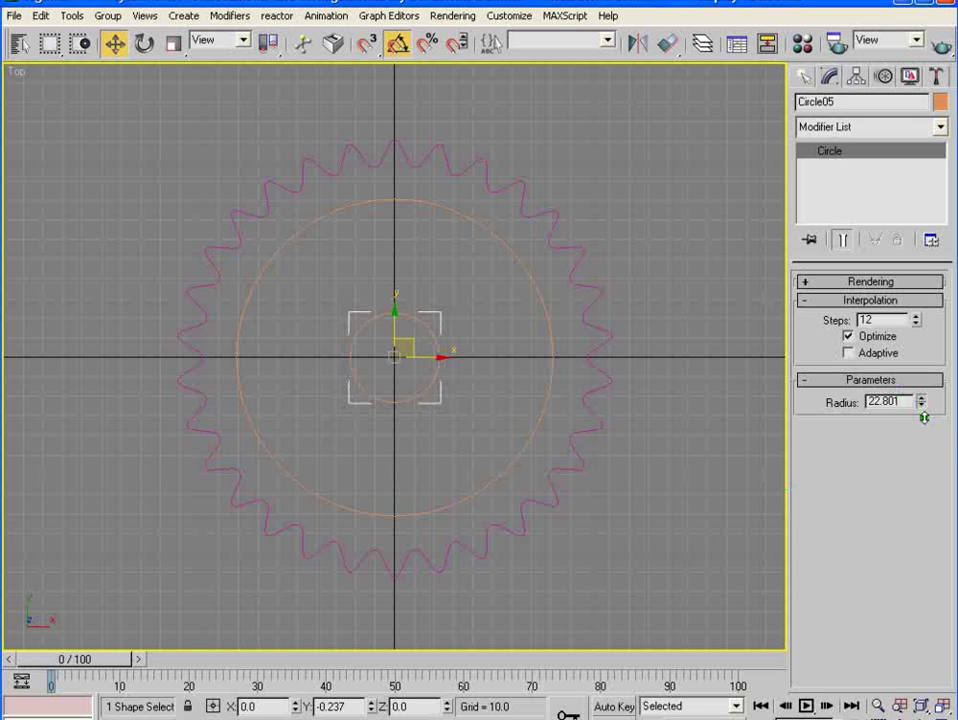
left_click_drag(923, 417, 949, 418)
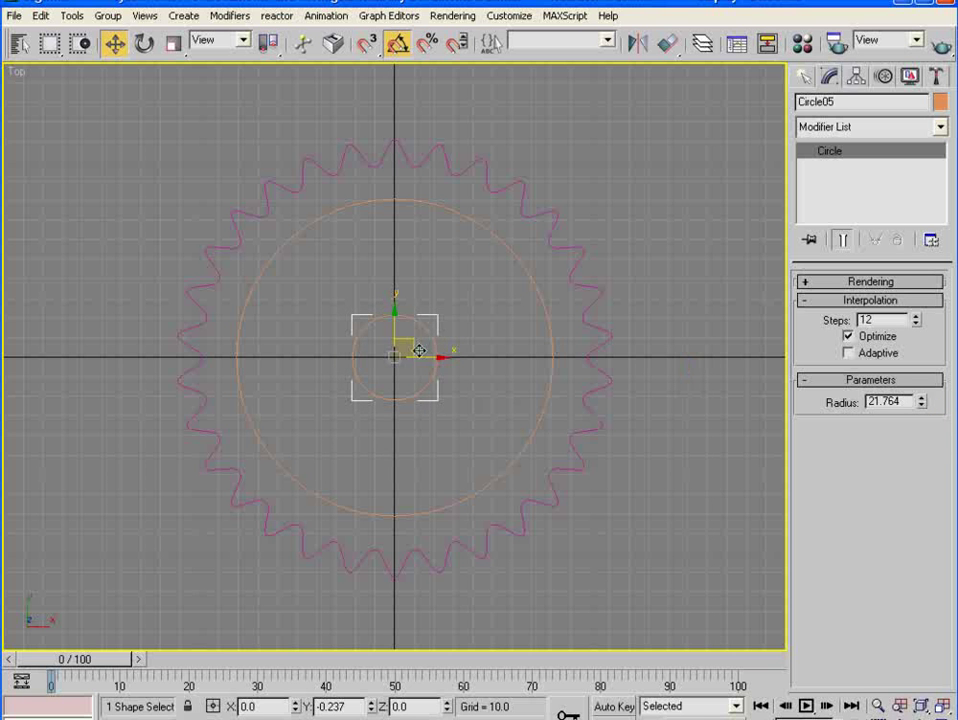
- Clone Circle05 as Circle06 with radius about 10, then deselect it
left_click_drag(408, 343, 409, 344, "shift")
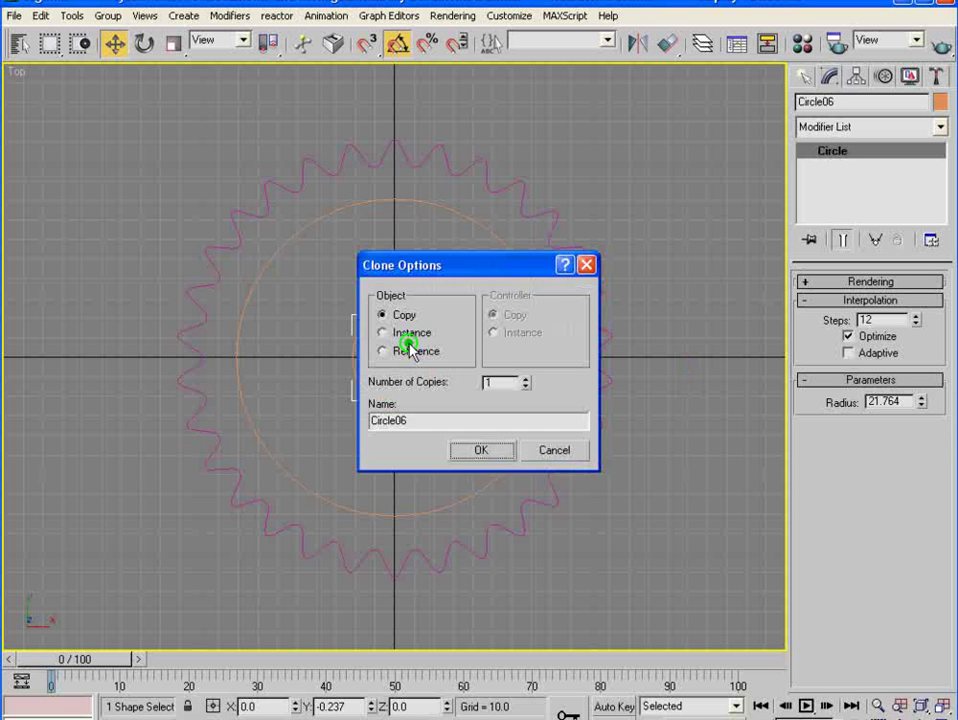
left_click(478, 452)
left_click_drag(928, 402, 926, 453)
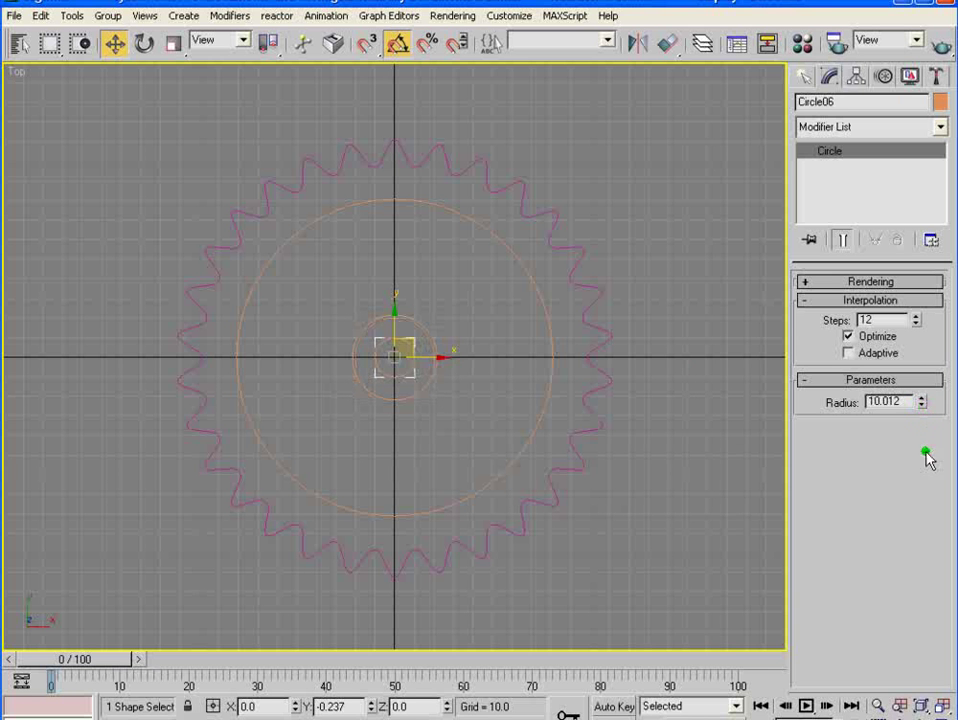
left_click(687, 325)
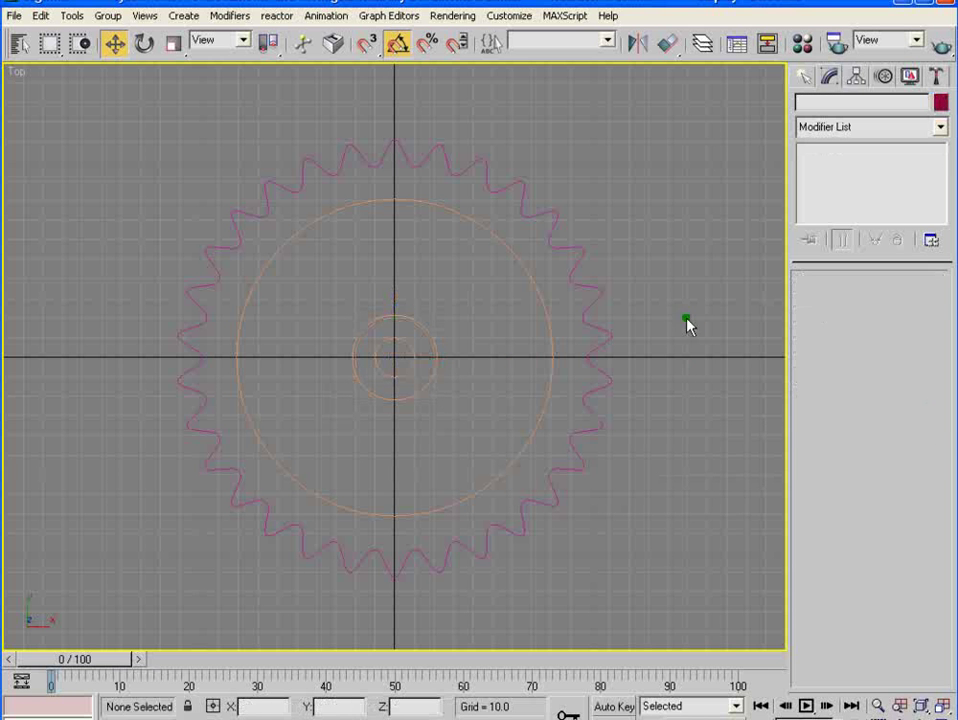
- Convert the star gear Star02 to an Editable Spline
left_click(549, 229)
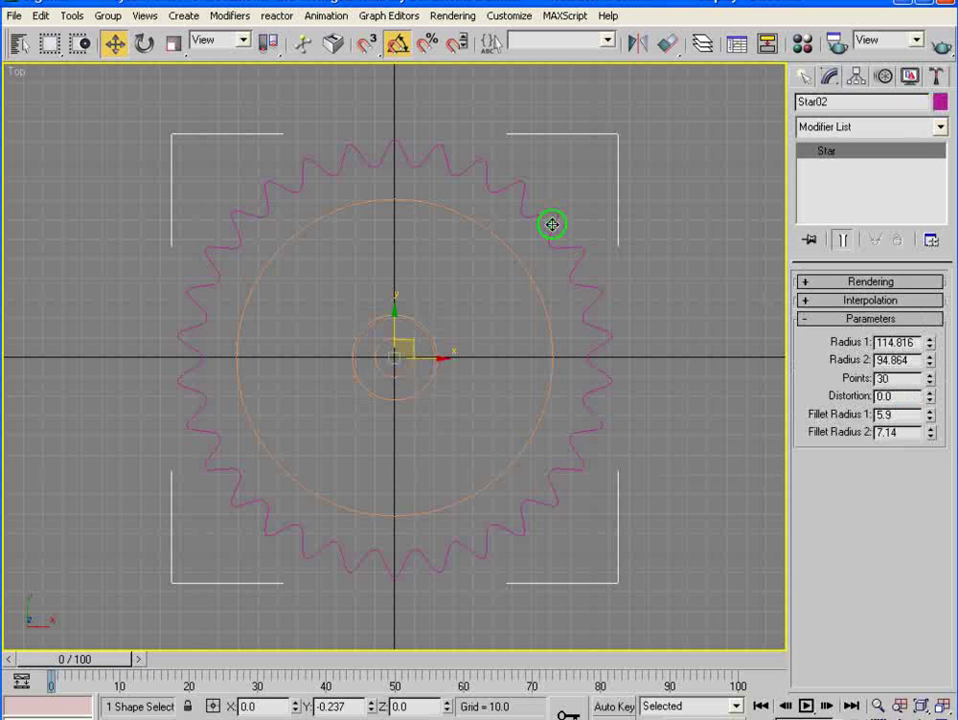
right_click(508, 187)
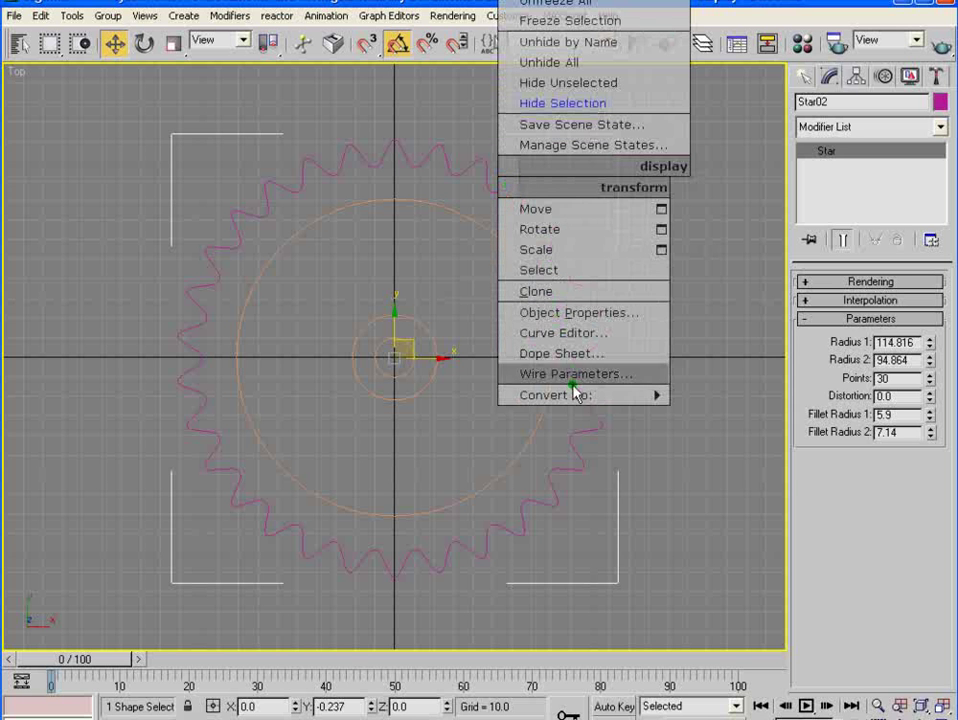
mouse_move(573, 395)
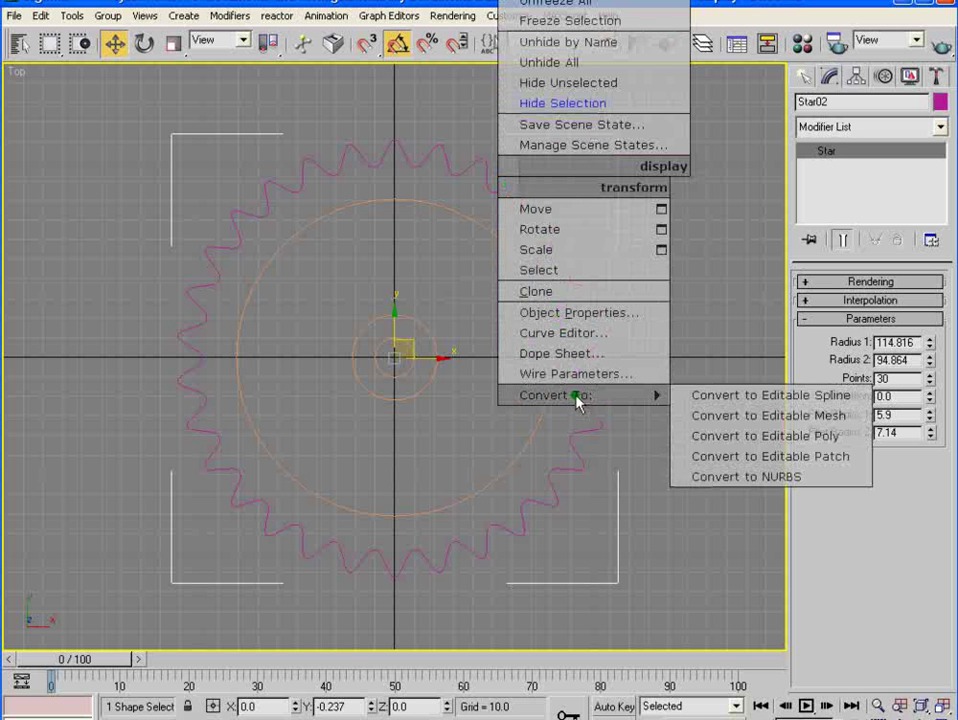
left_click(759, 397)
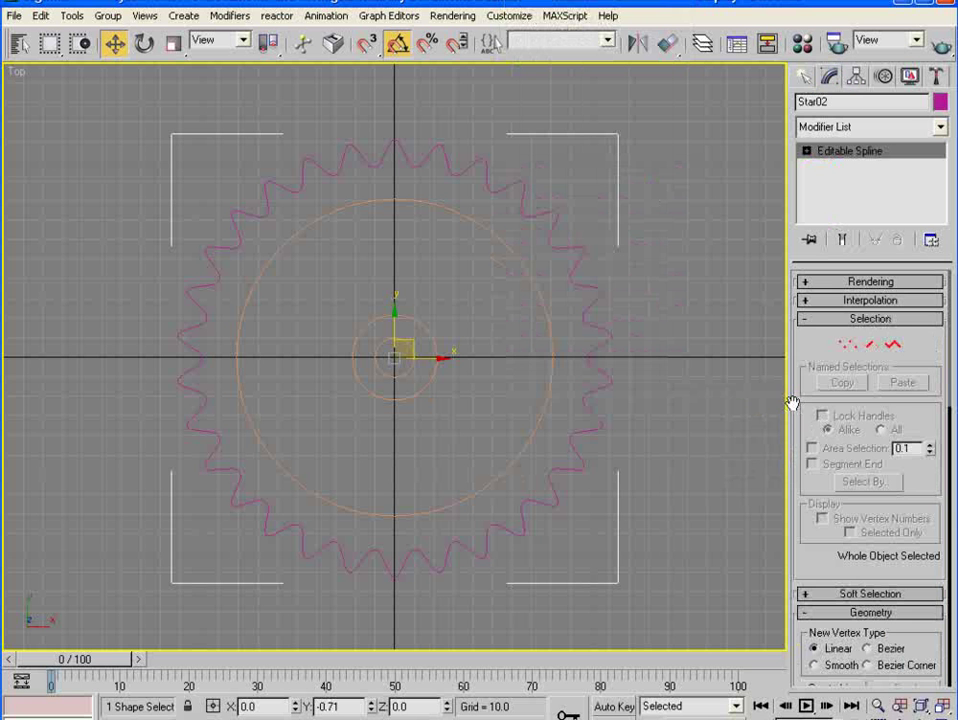
- Attach the large circle and the centre circles to Star02 as one shape
left_click_drag(806, 418, 804, 55)
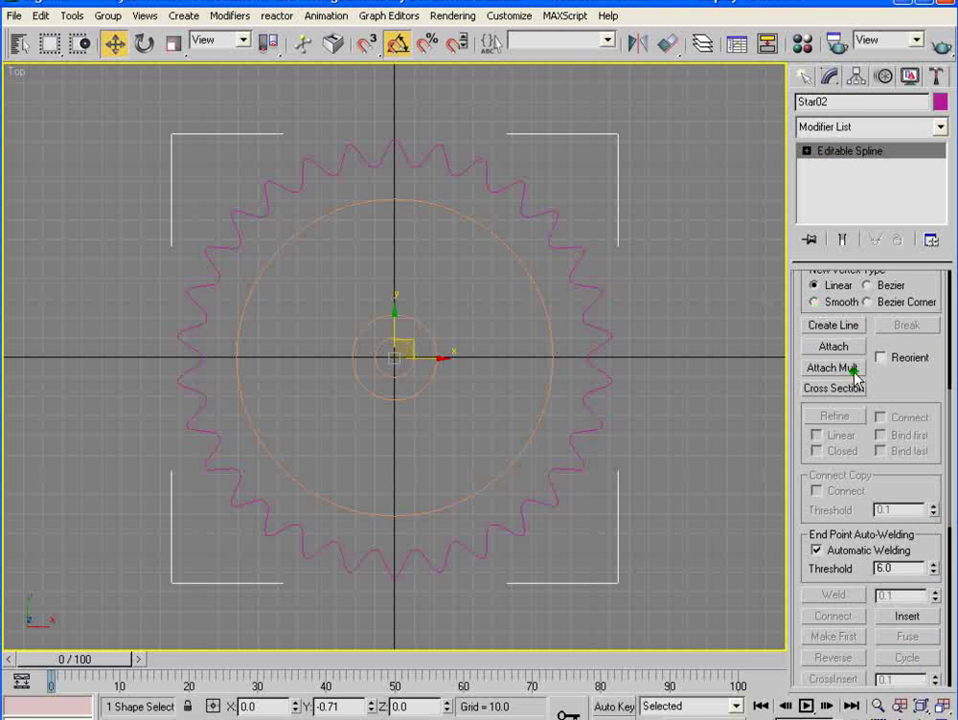
left_click_drag(876, 376, 877, 404)
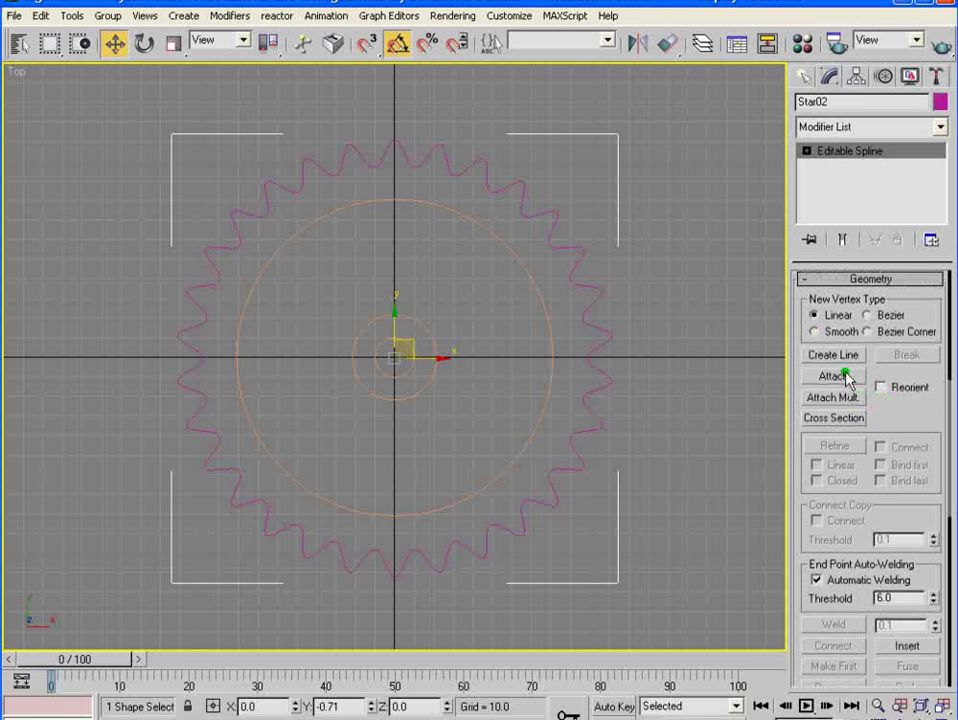
left_click(845, 378)
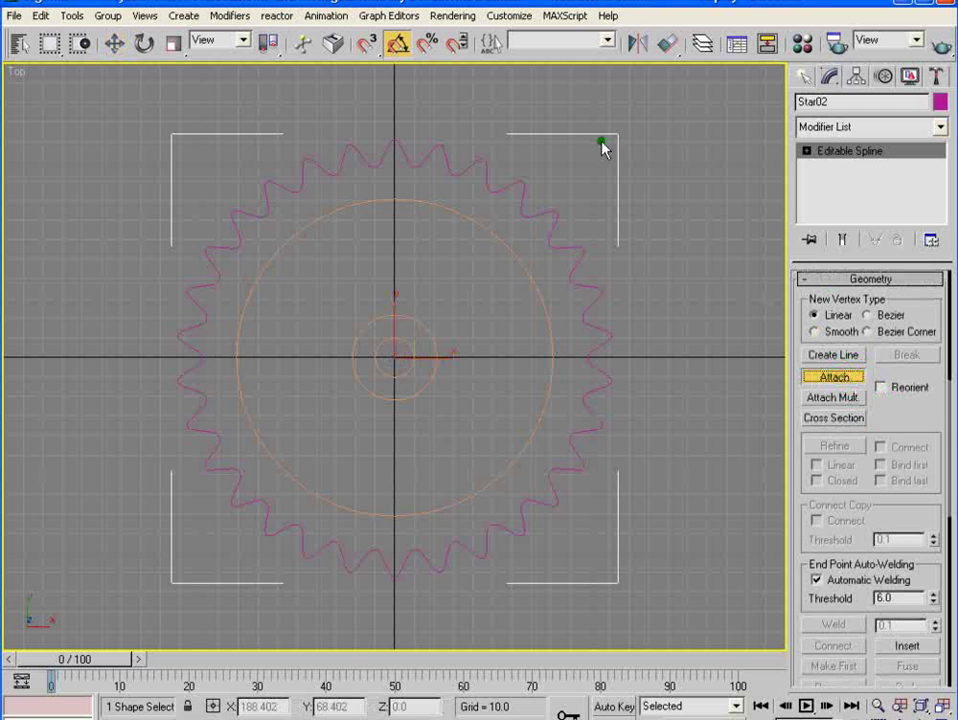
left_click(512, 248)
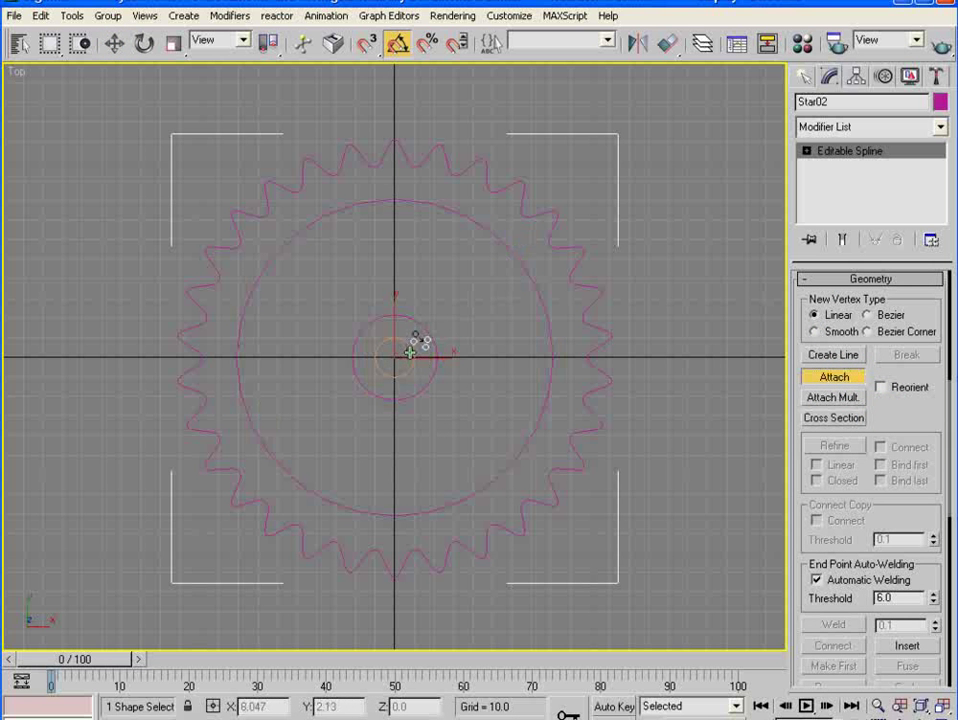
left_click(424, 341)
left_click(114, 43)
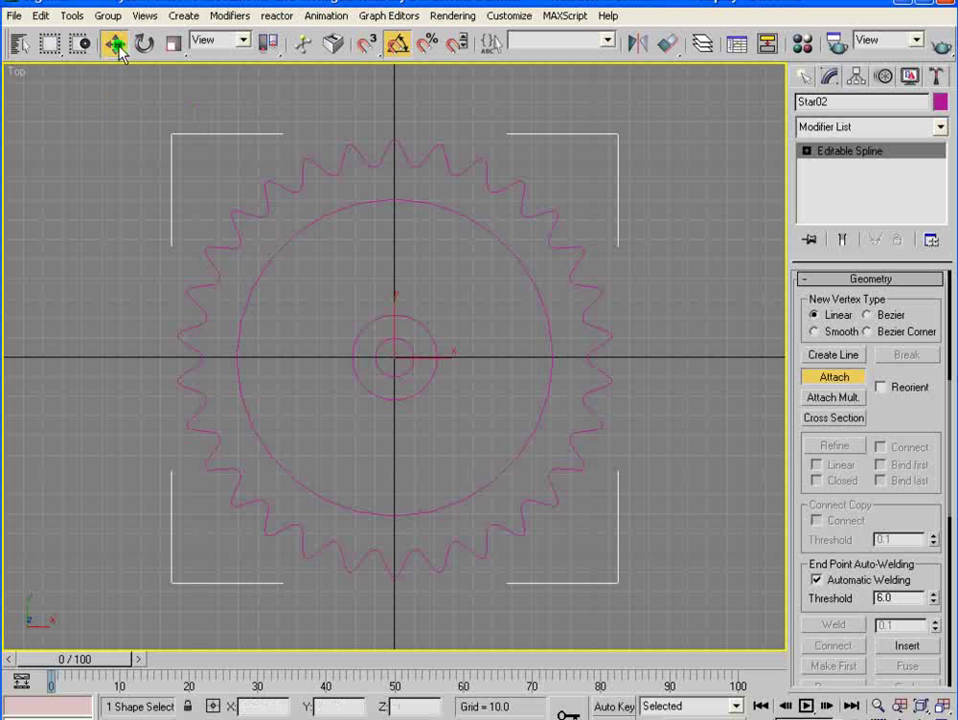
left_click(806, 150)
- Try the Vertex and Segment levels, then check the reference cog in Photoshop
left_click(838, 165)
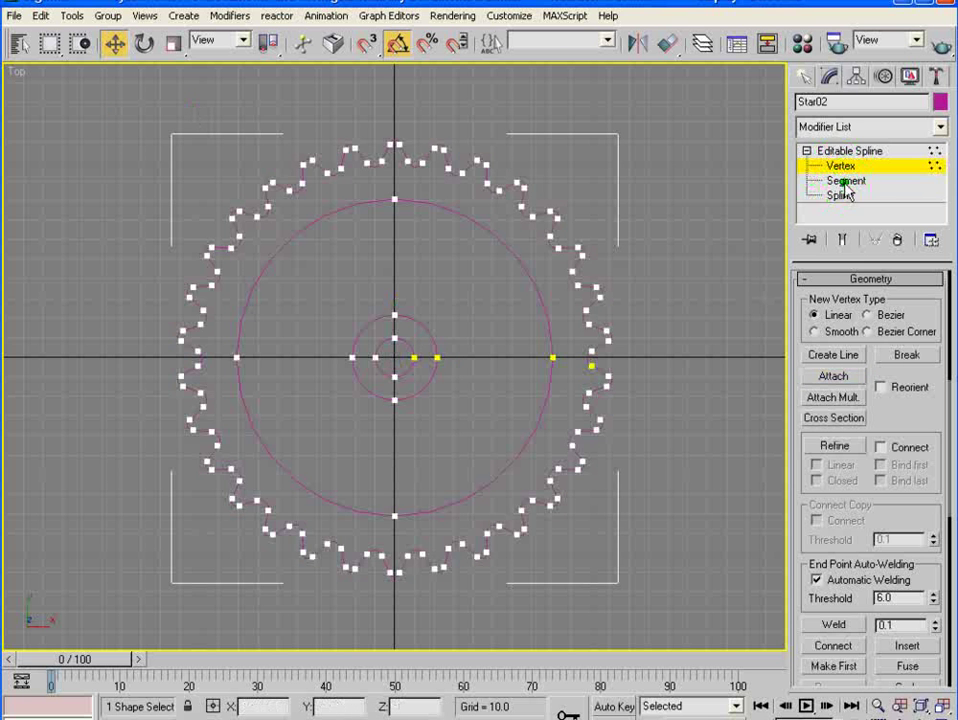
left_click(844, 182)
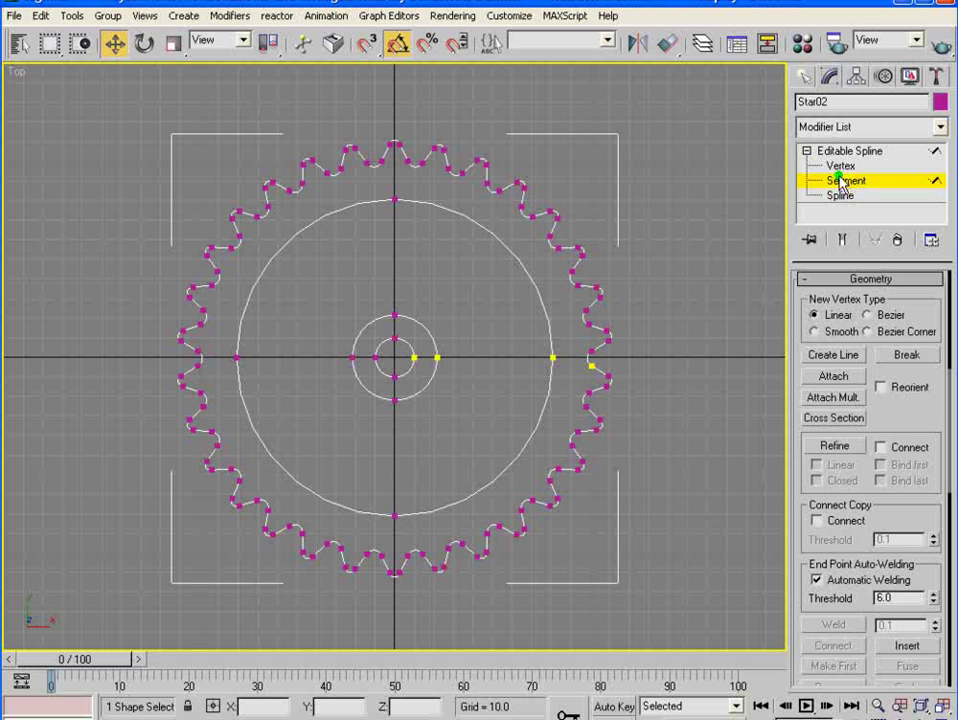
left_click(806, 150)
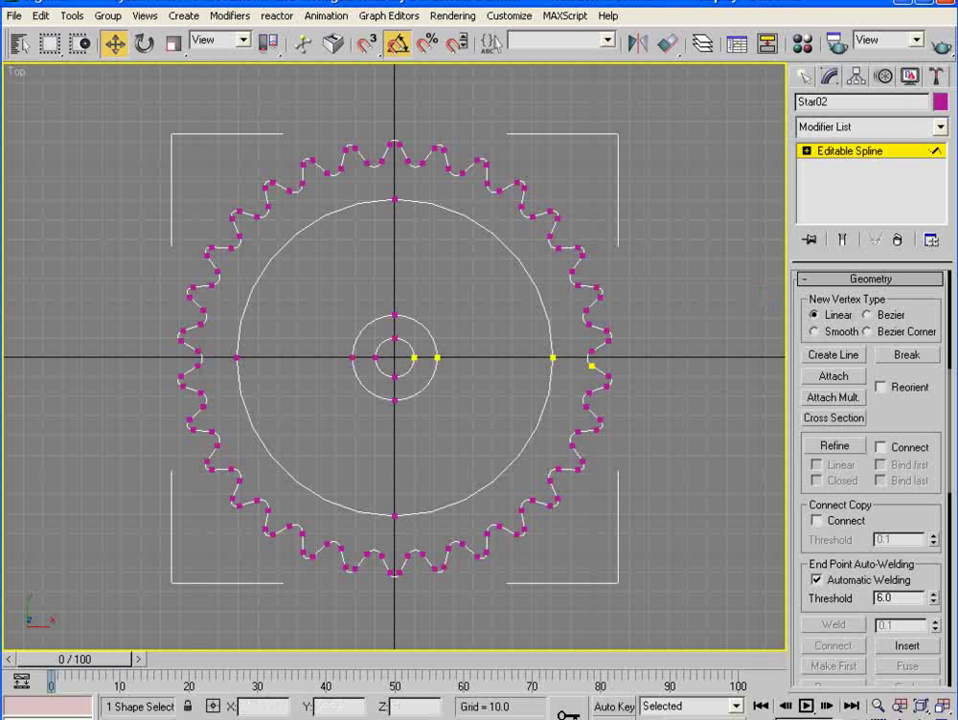
key("alt+Tab")
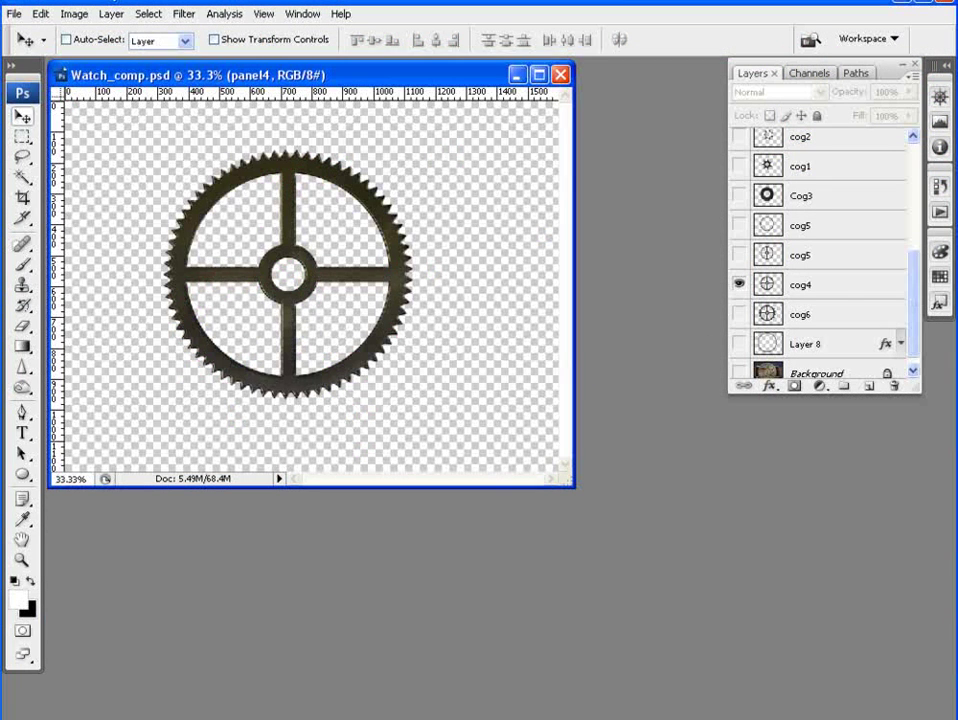
key("alt+Tab")
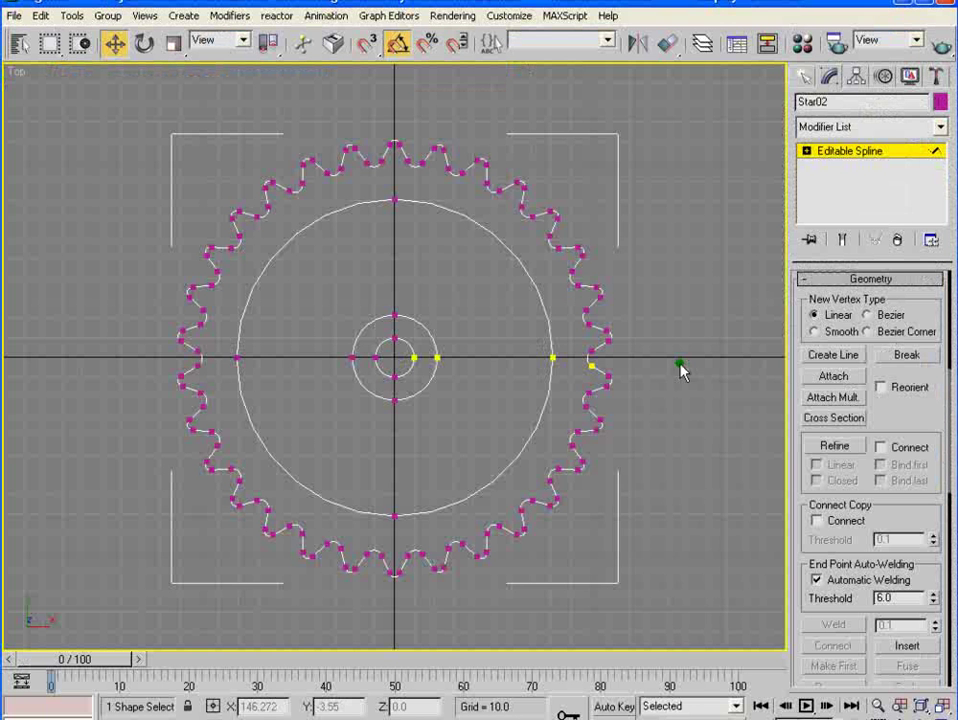
- At Vertex level, select the four side vertices of both the large and small circles
left_click(806, 150)
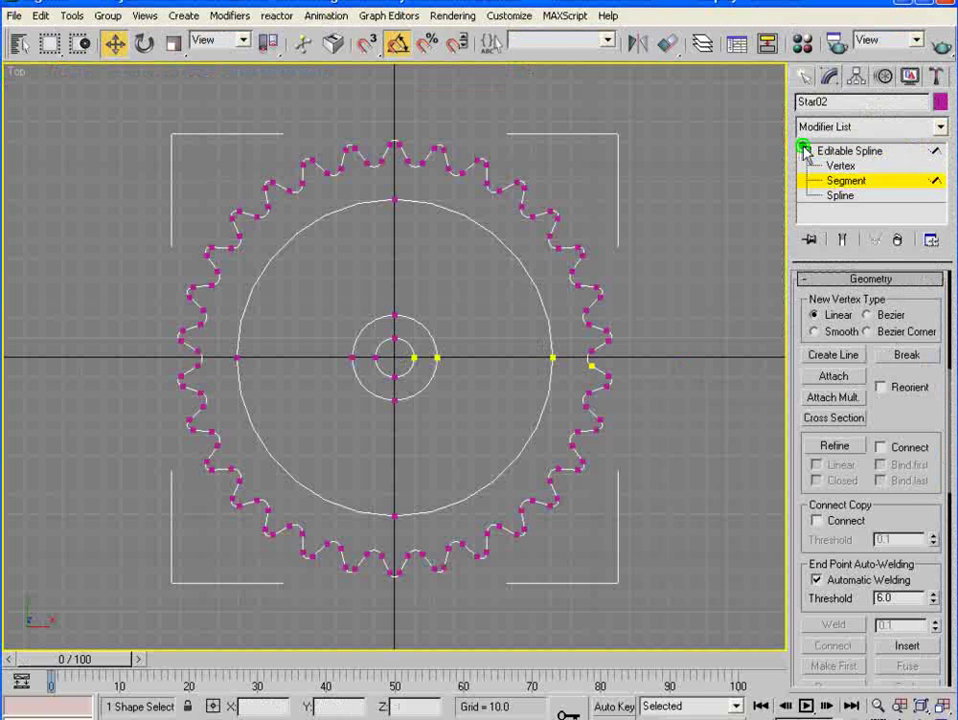
left_click(840, 166)
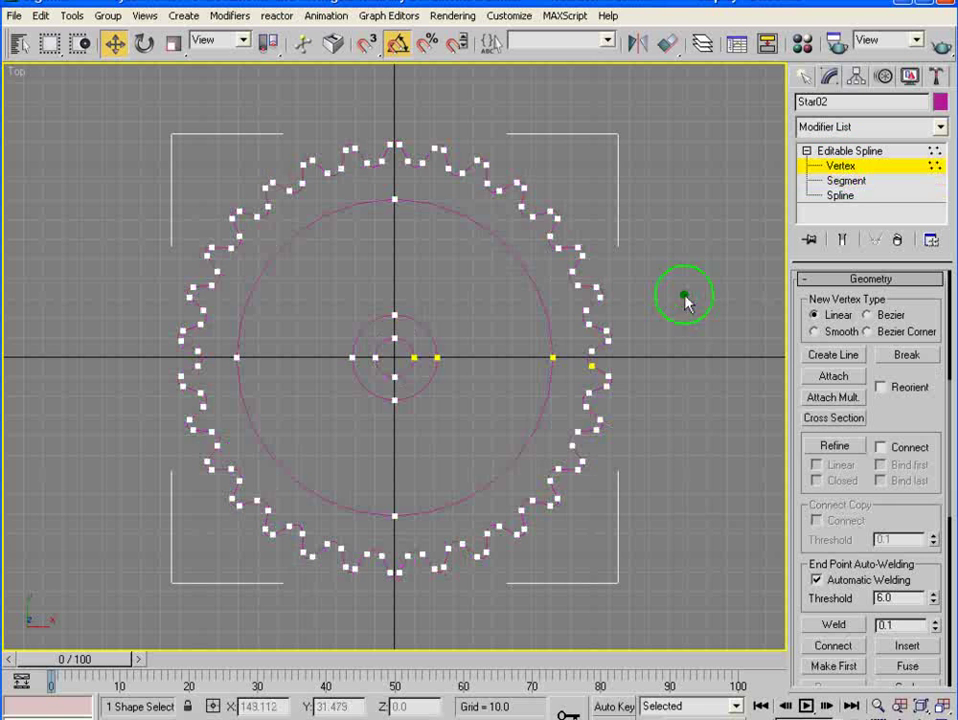
left_click_drag(375, 190, 420, 218)
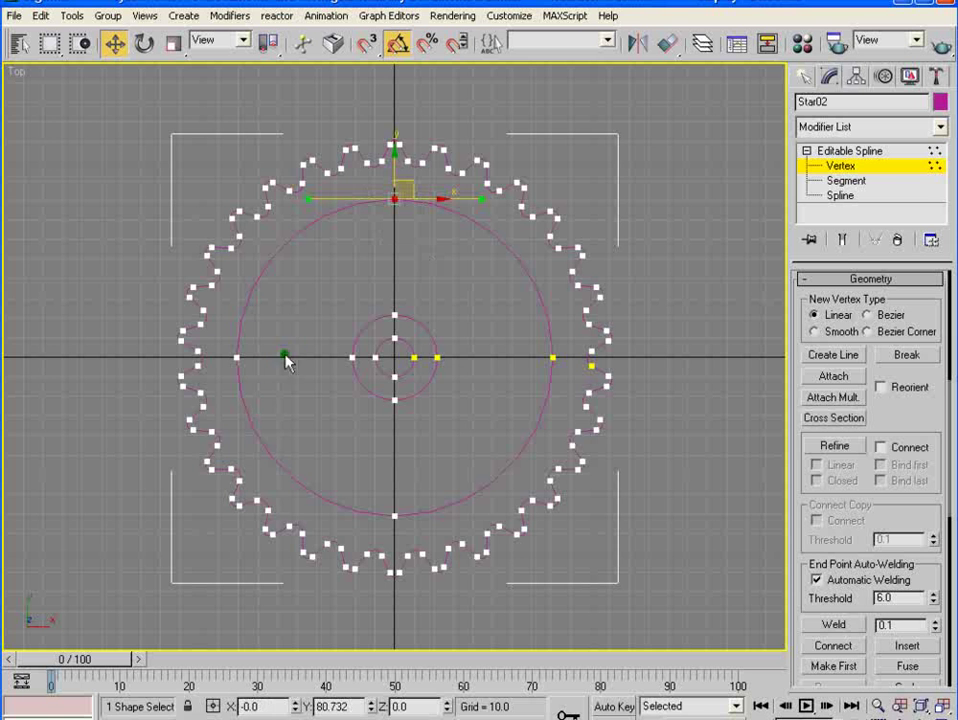
left_click(236, 356, "ctrl")
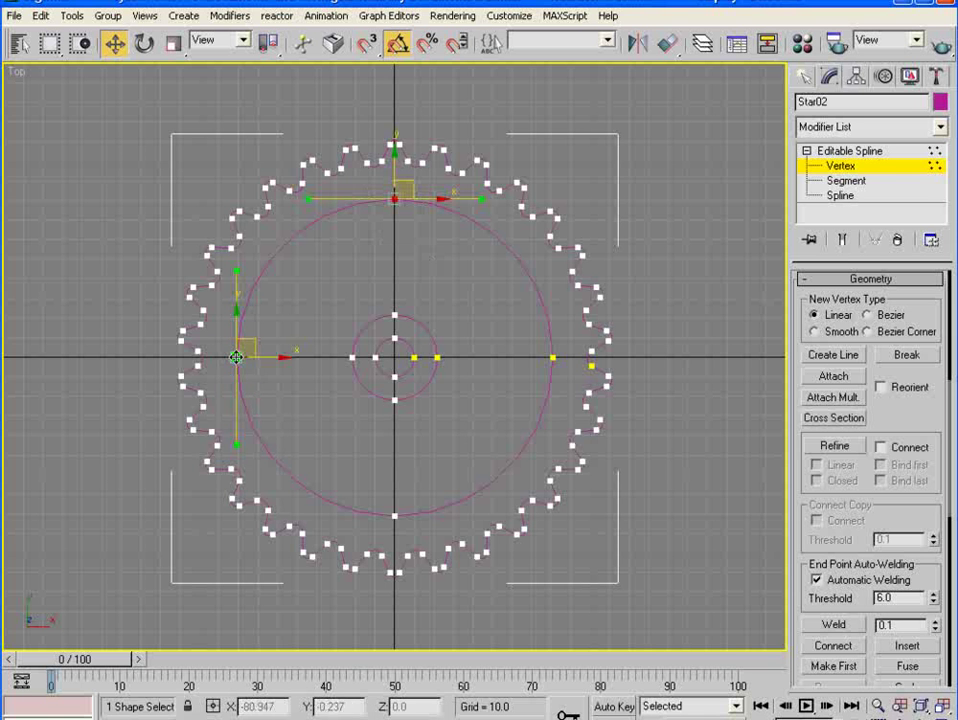
left_click(394, 515, "ctrl")
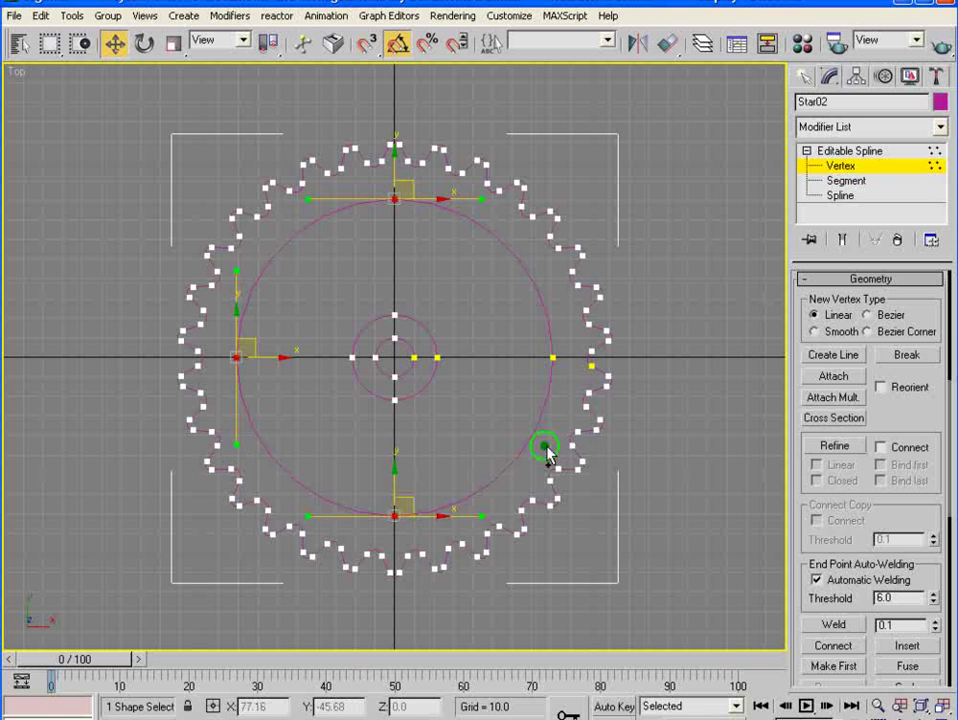
left_click(552, 356, "ctrl")
left_click(438, 356, "ctrl")
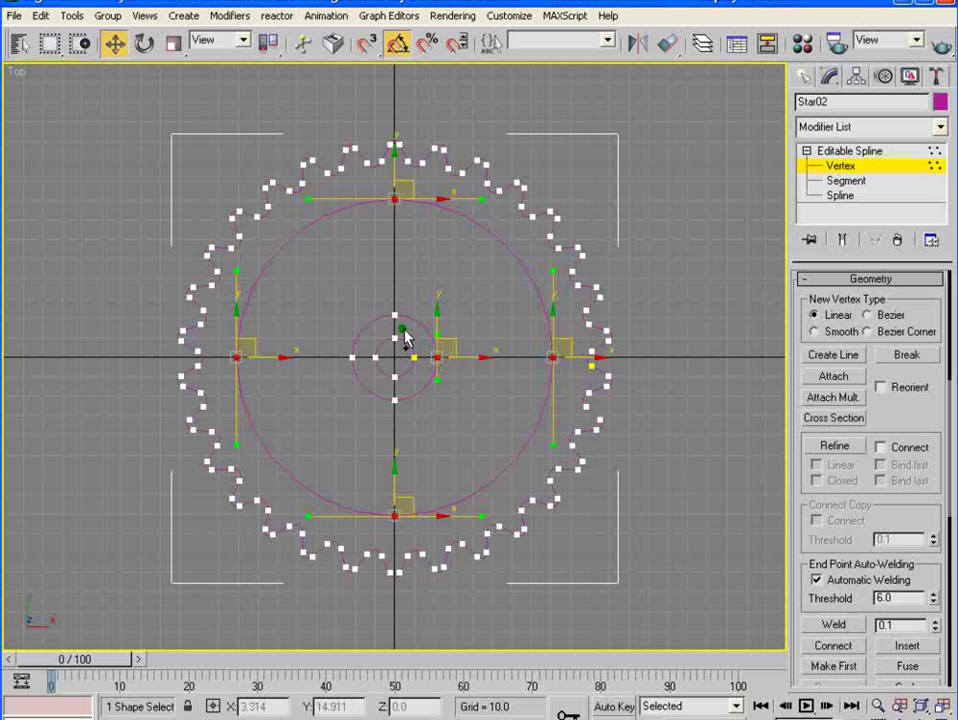
left_click(394, 313, "ctrl")
left_click(350, 357, "ctrl")
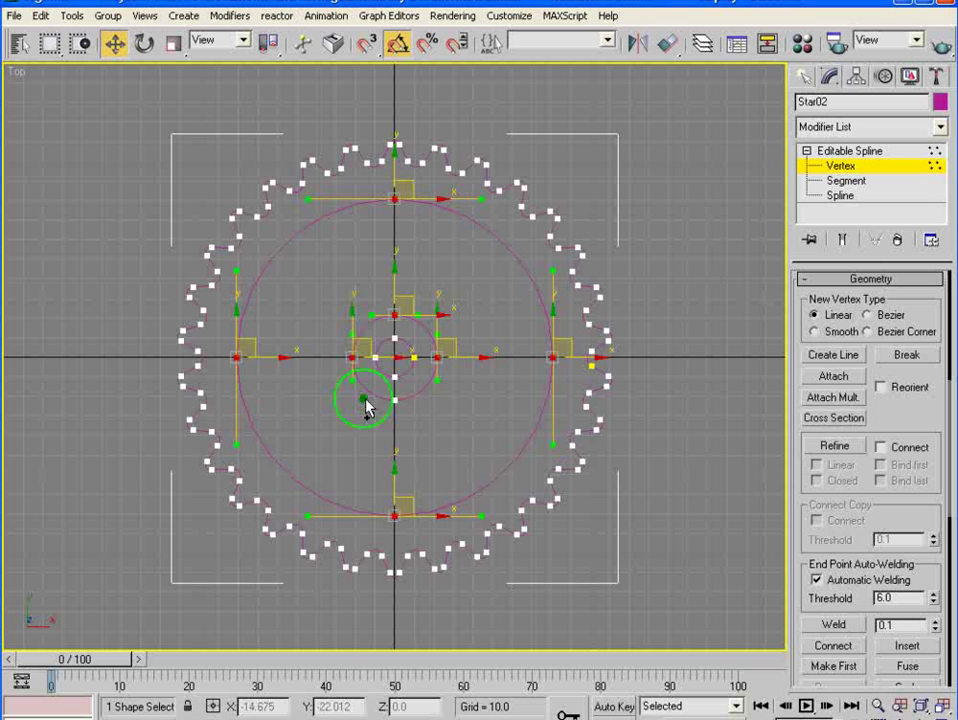
left_click(395, 400, "ctrl")
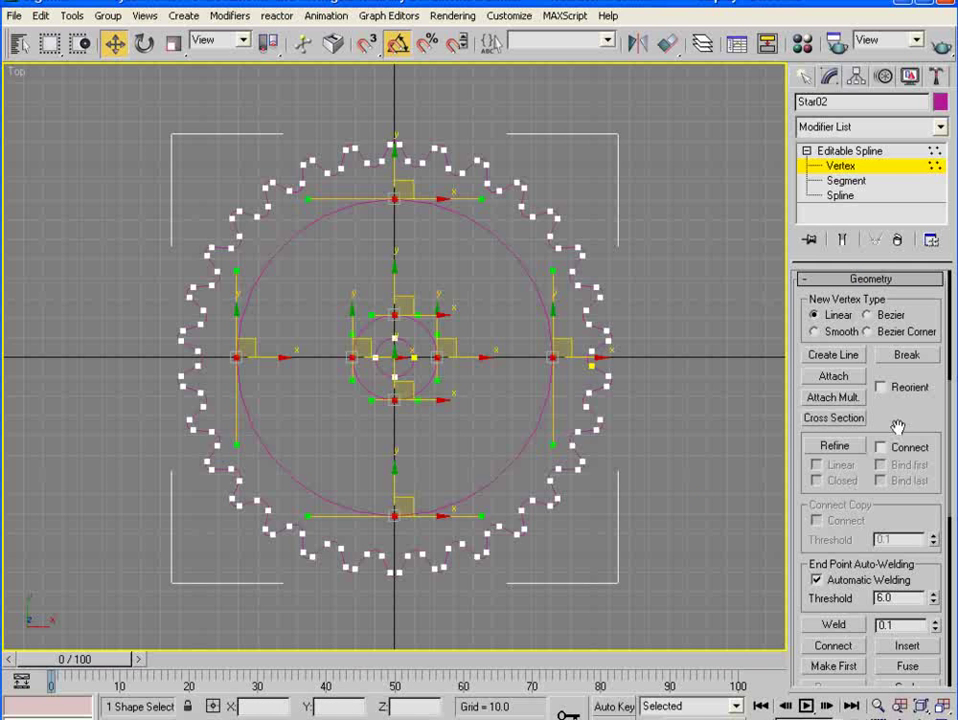
- Chamfer the selected vertices by 9
left_click_drag(898, 420, 898, 184)
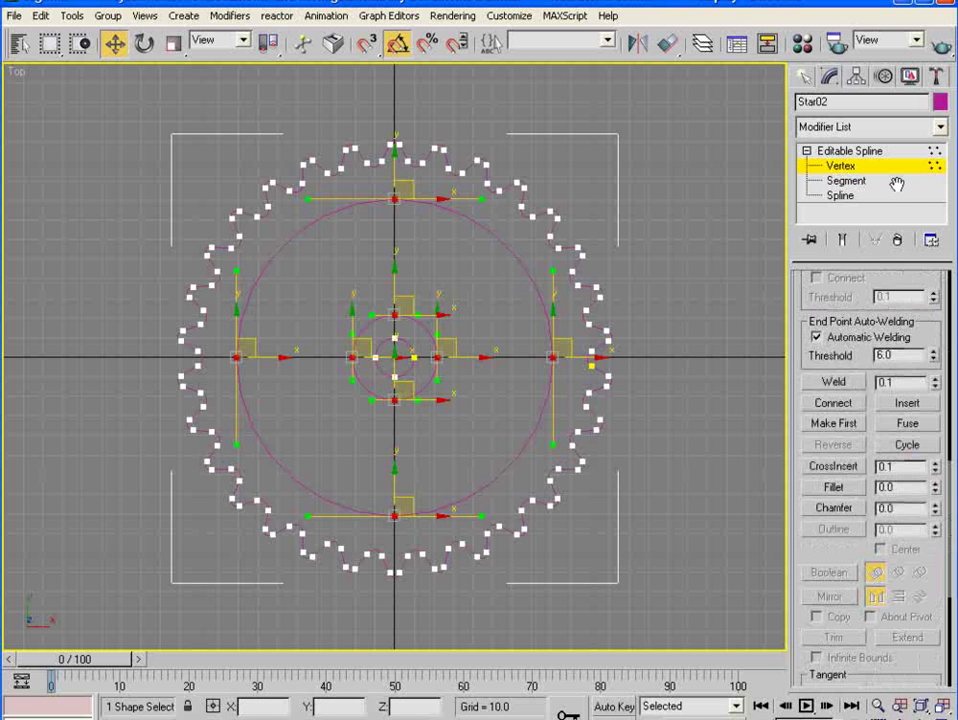
left_click_drag(827, 544, 827, 530)
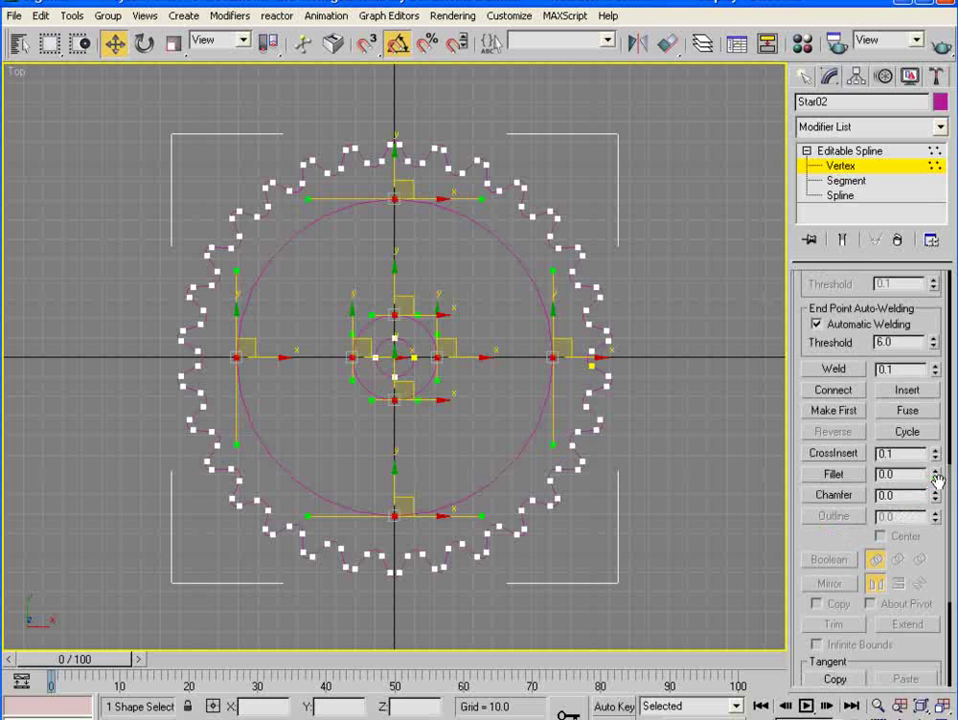
left_click_drag(935, 492, 935, 486)
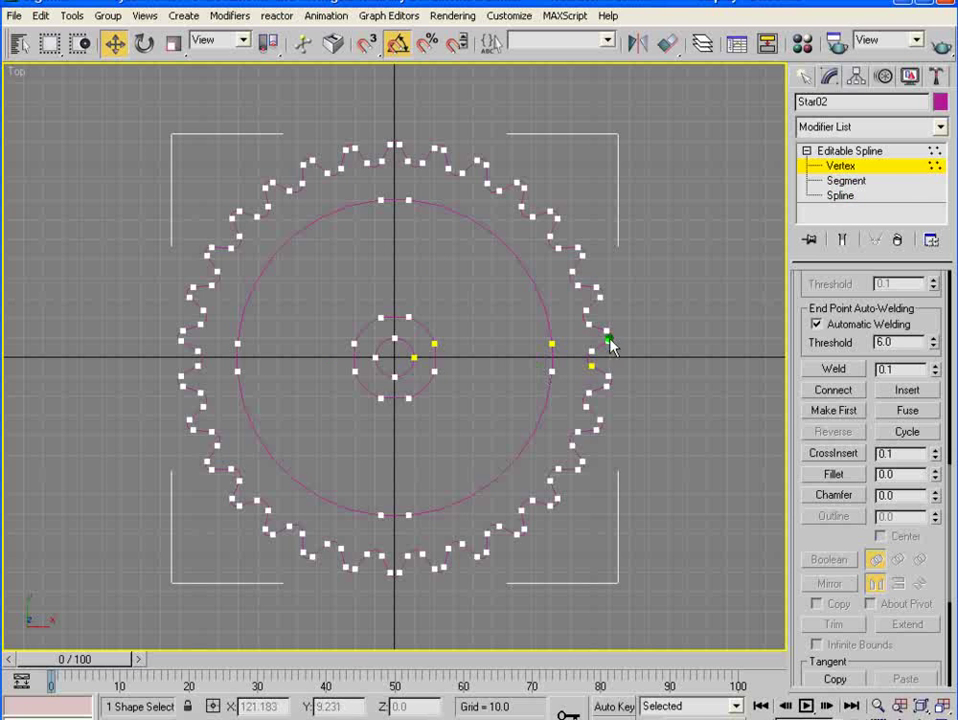
- At Segment level, delete the large circle's right, top and left segments
left_click(845, 181)
left_click(553, 353)
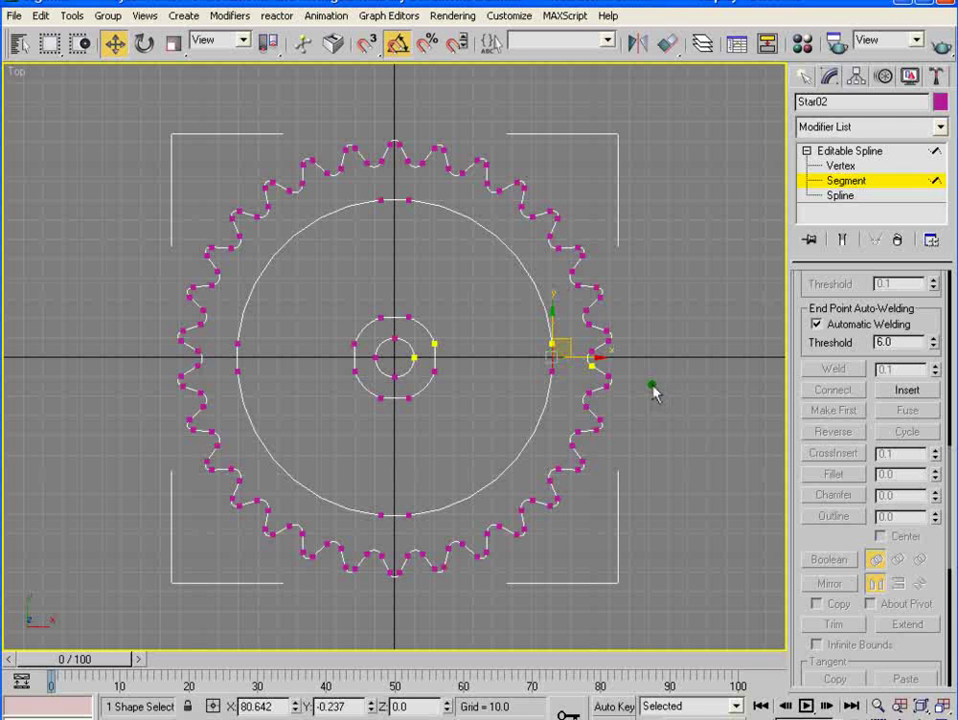
key("Delete")
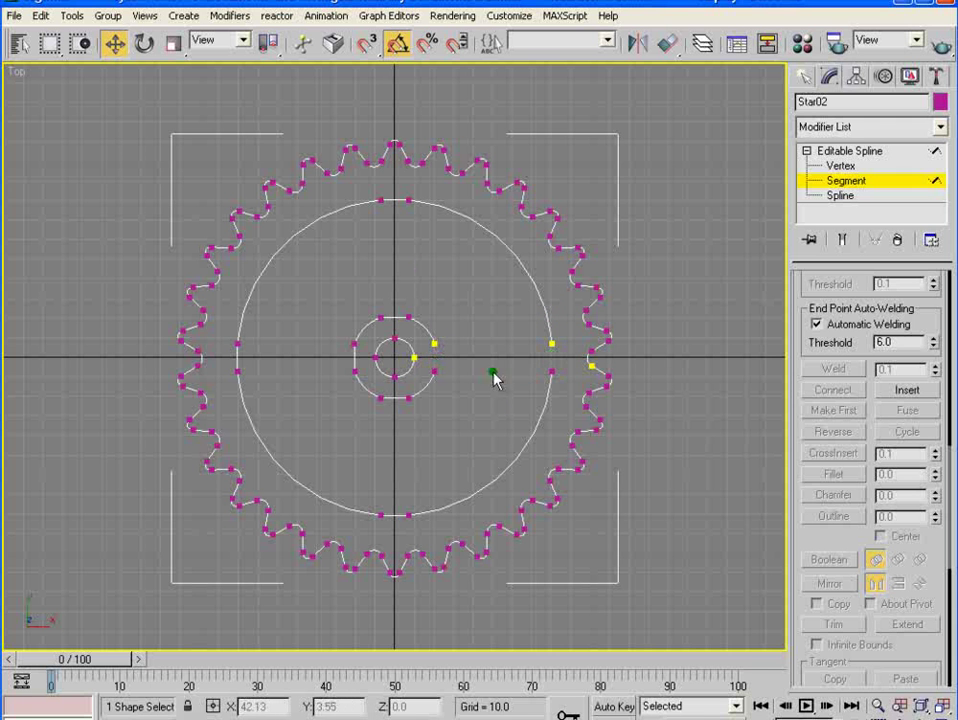
left_click(395, 201)
key("Delete")
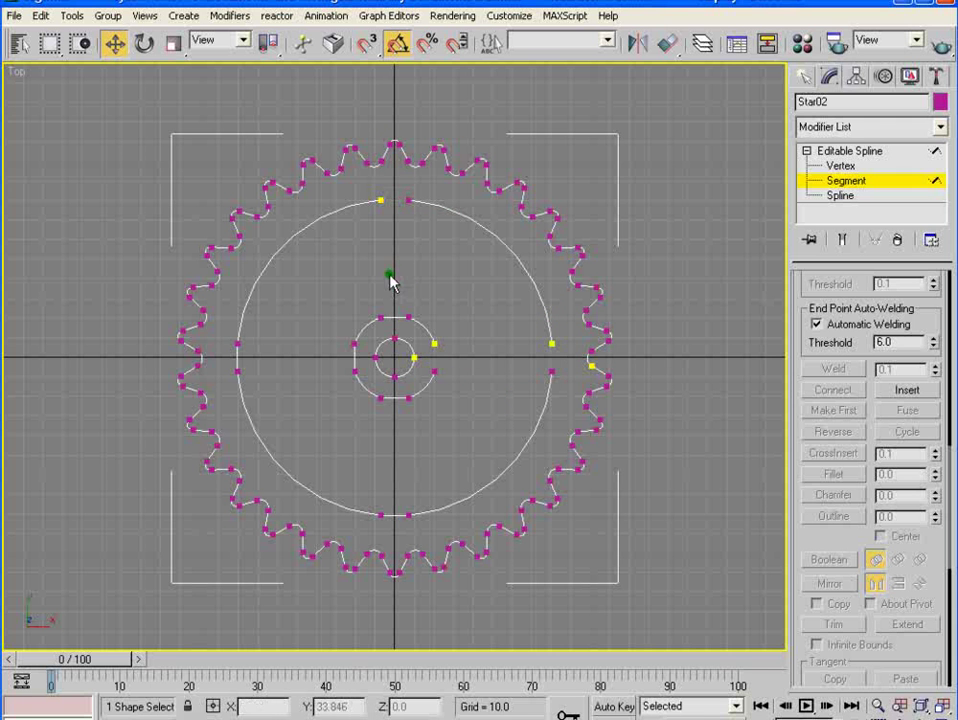
left_click(237, 357)
key("Delete")
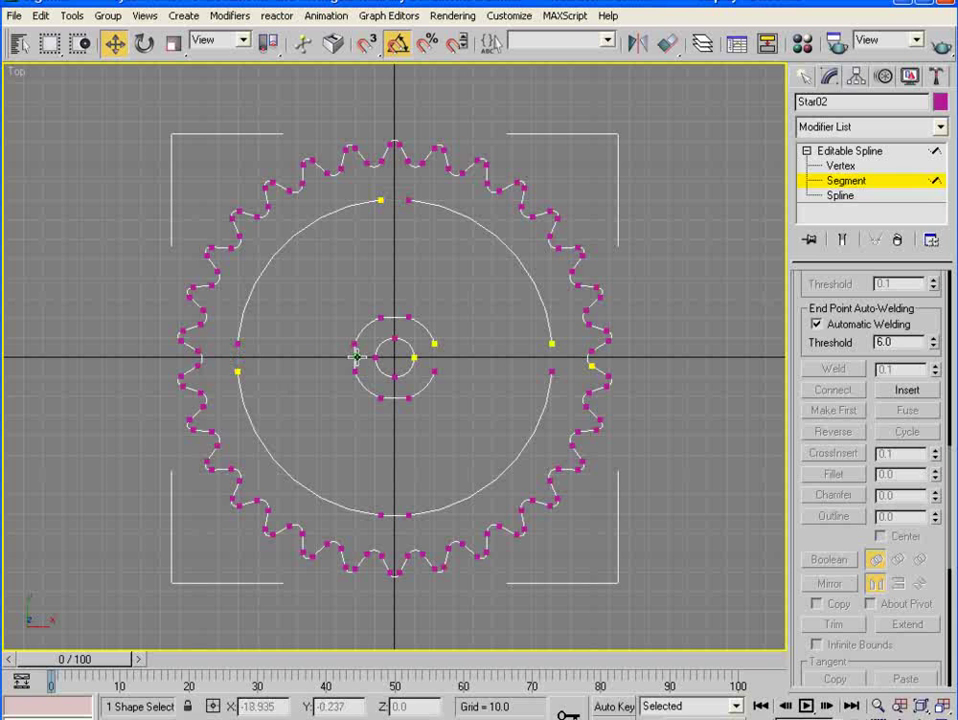
- Delete the hub ring's left, top and bottom segments and the large circle's bottom segment
left_click(356, 357)
key("Delete")
left_click(395, 318)
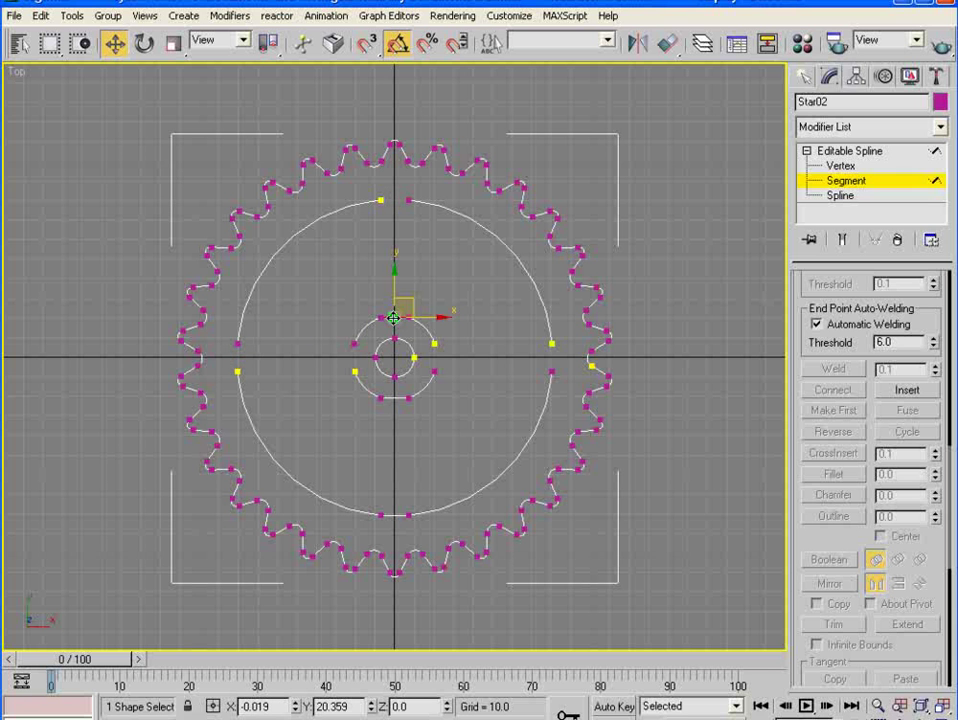
key("Delete")
left_click(397, 398)
key("Delete")
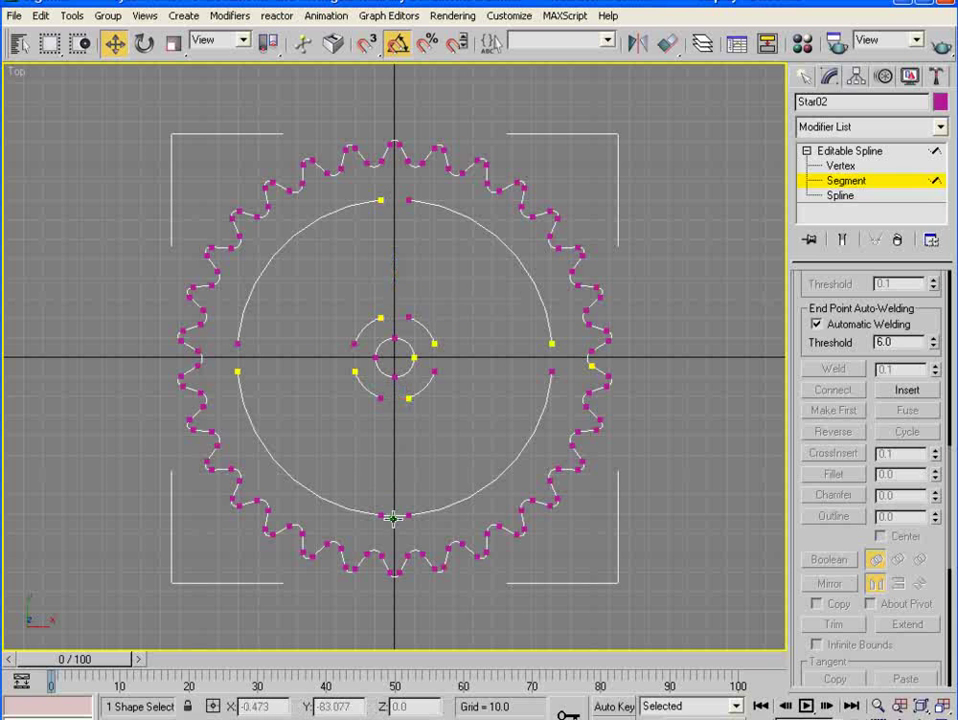
left_click(393, 518)
key("Delete")
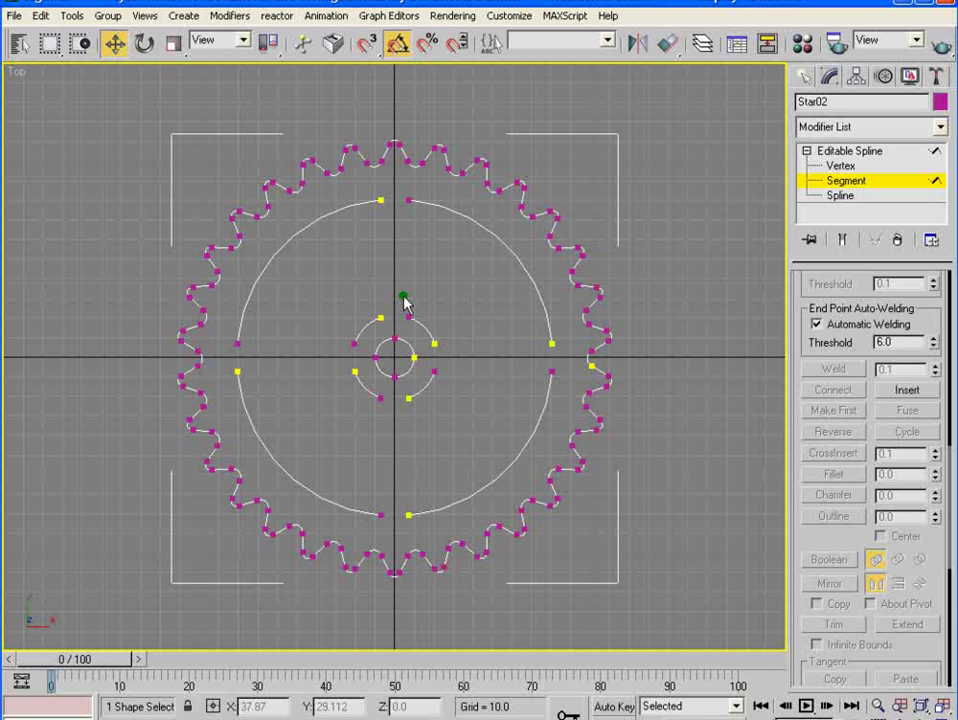
left_click(806, 77)
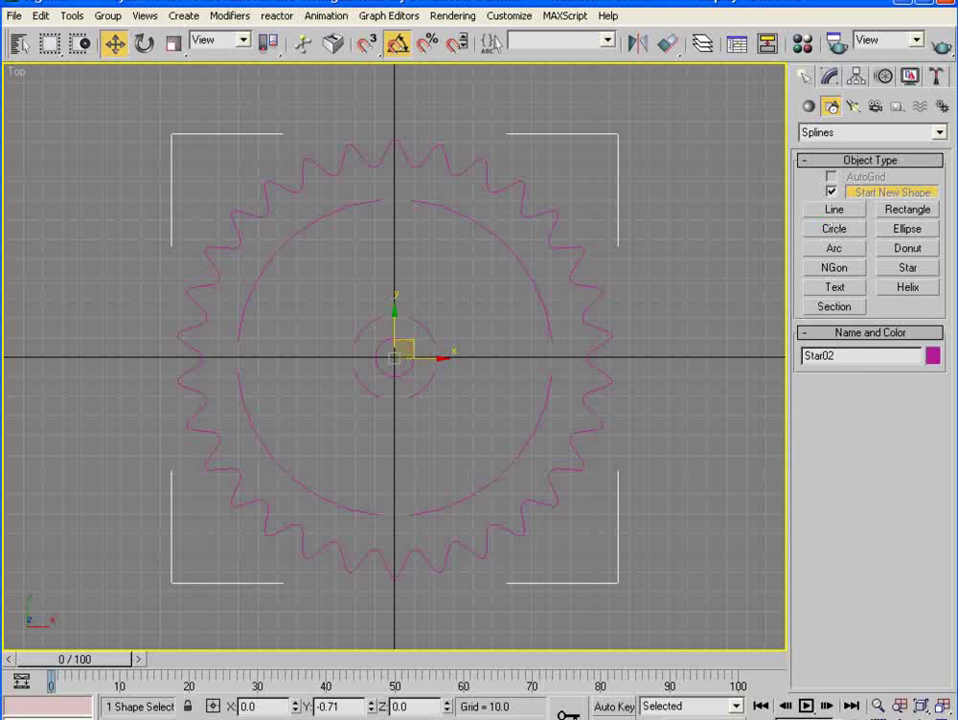
- Draw a straight line from the large circle's left gap to the hub ring's left gap
left_click(617, 328)
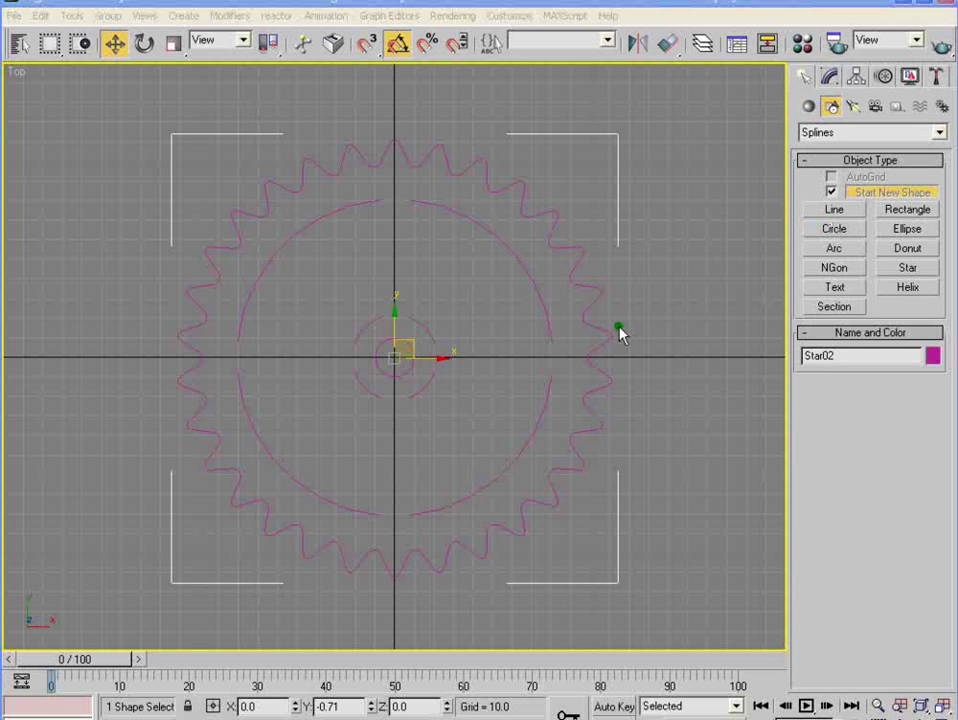
left_click(835, 210)
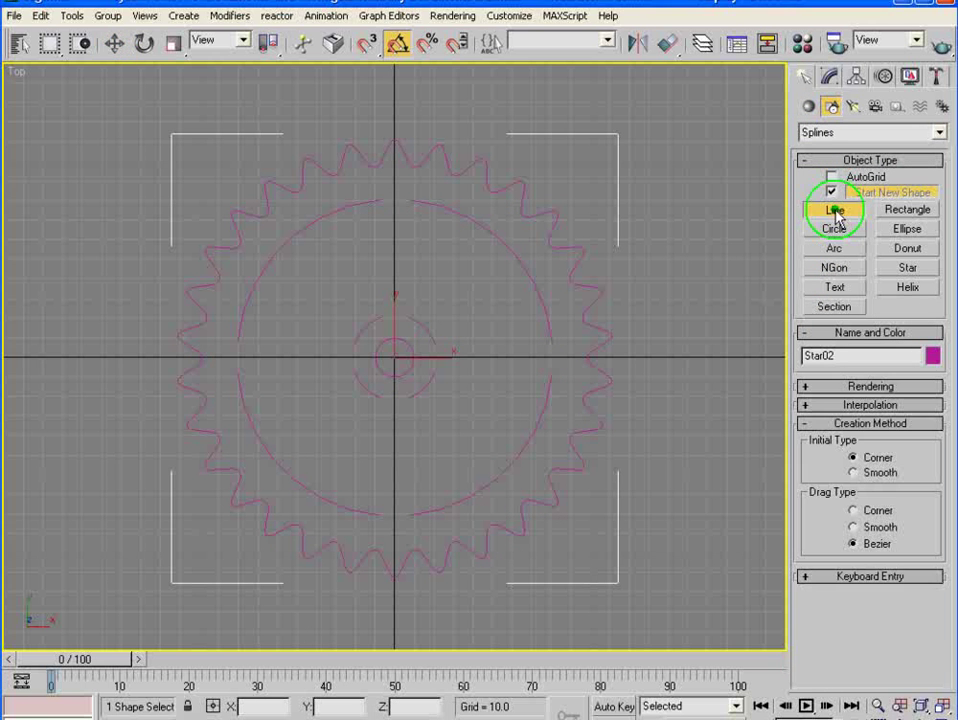
left_click(237, 370)
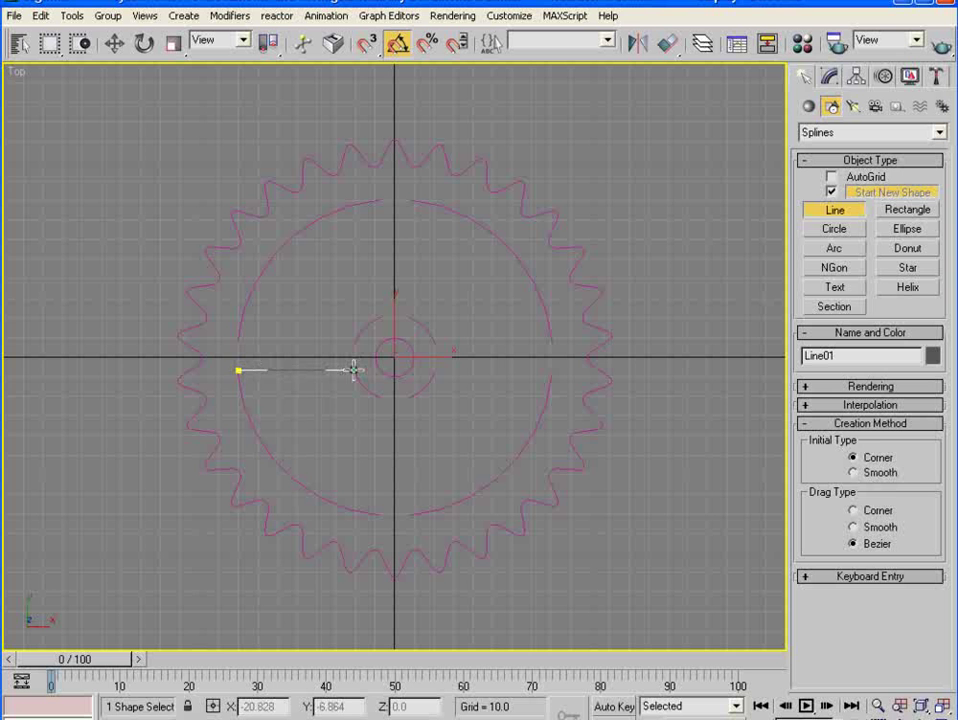
left_click(355, 370)
right_click(363, 385)
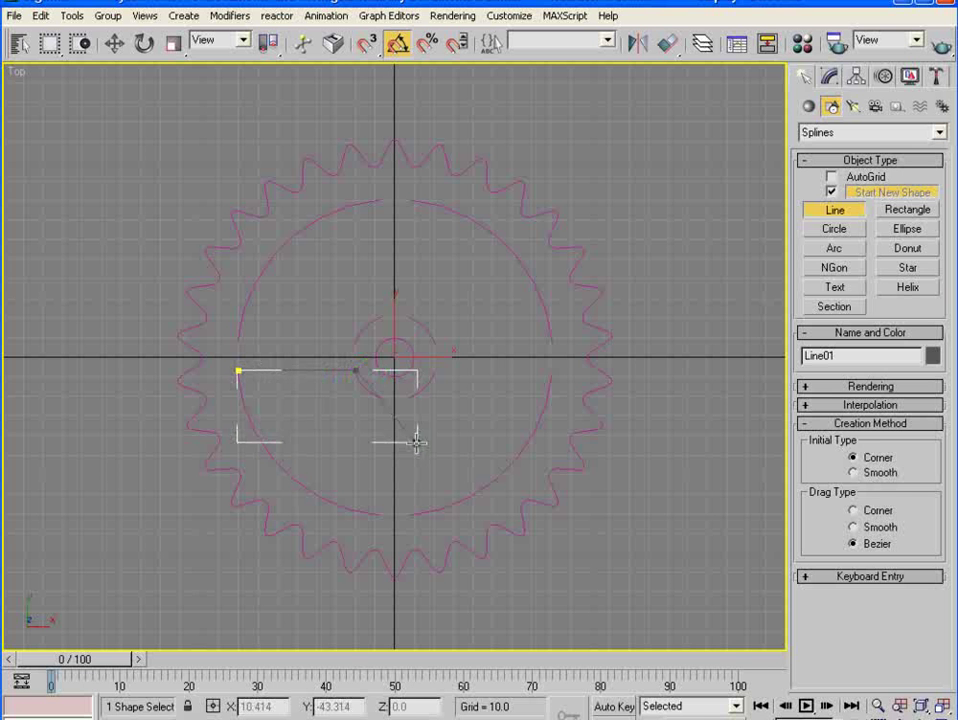
- Select Line01 in the Modify panel and inspect its end vertices up close
left_click(114, 43)
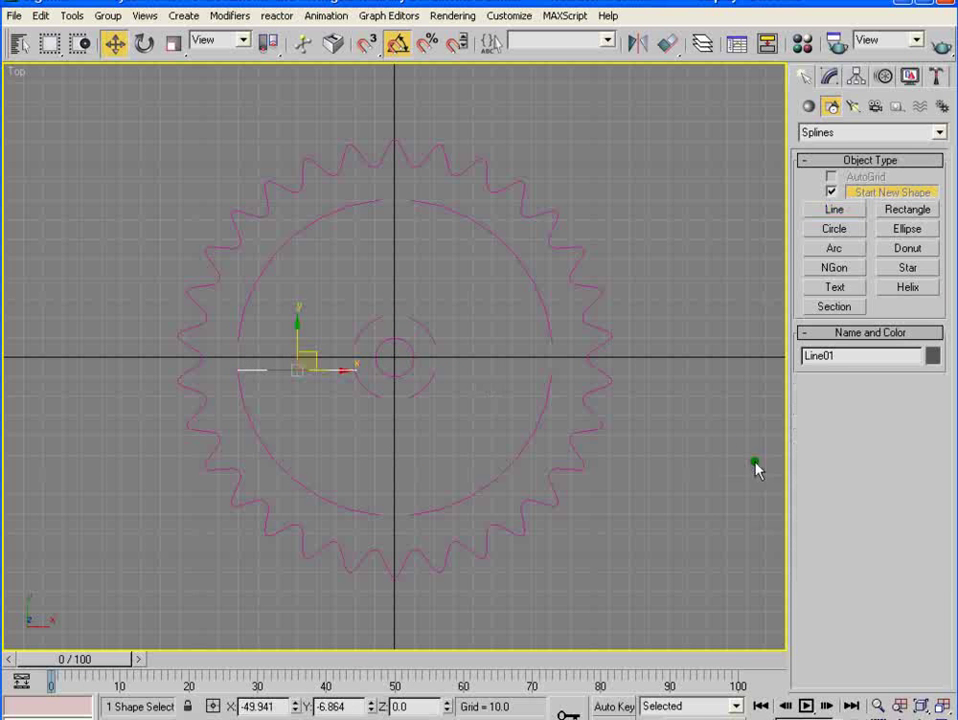
left_click(703, 453)
middle_click_drag(462, 376, 488, 370)
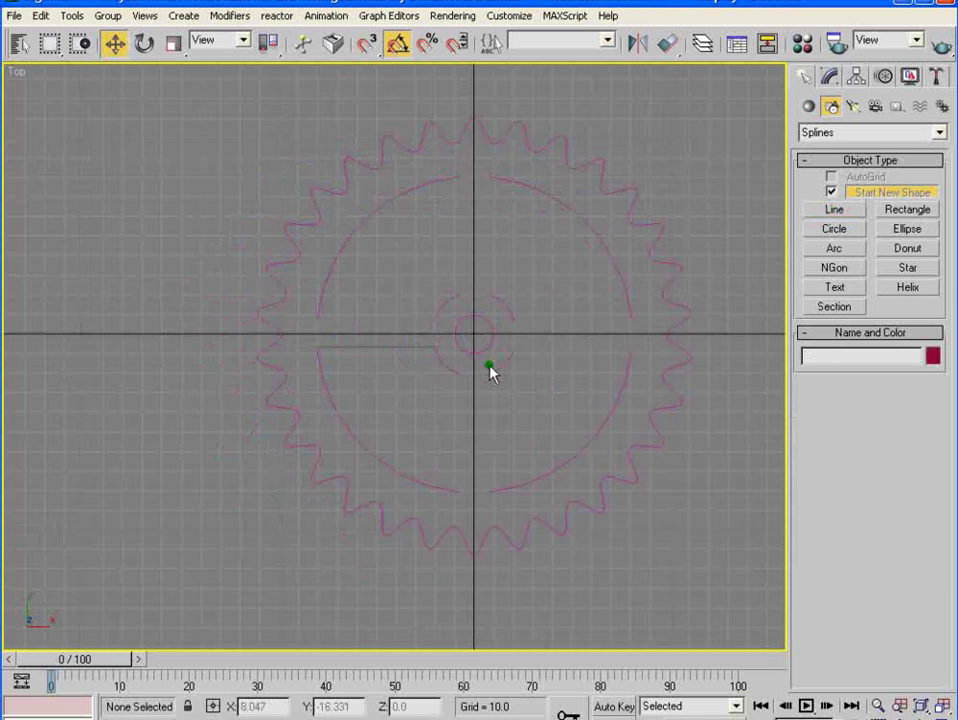
scroll(488, 370, "up", 5)
scroll(489, 366, "up", 2)
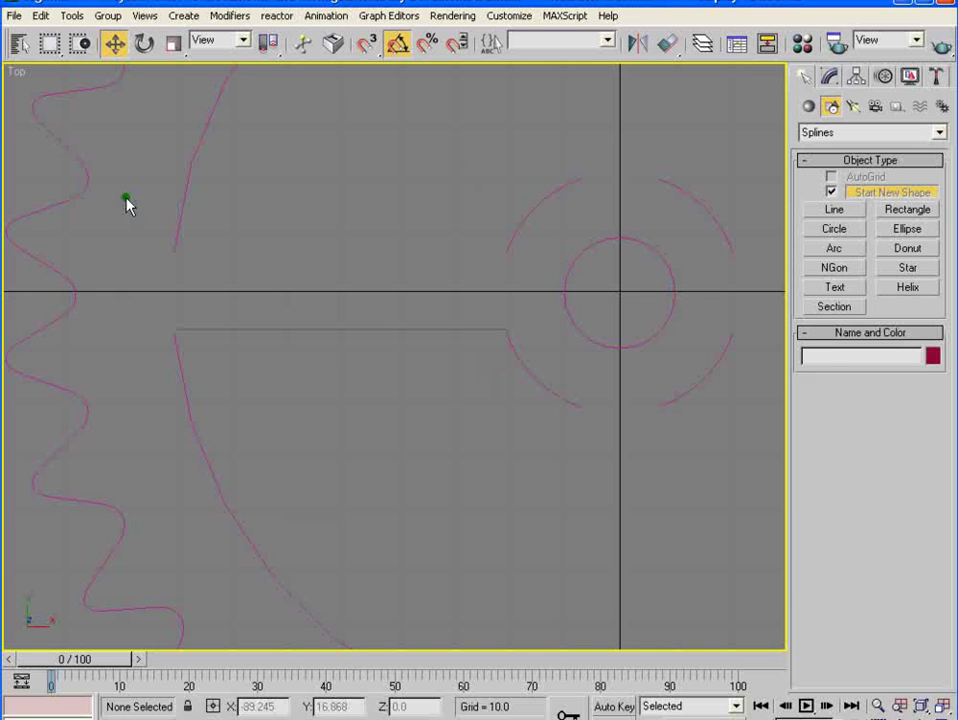
left_click(362, 330)
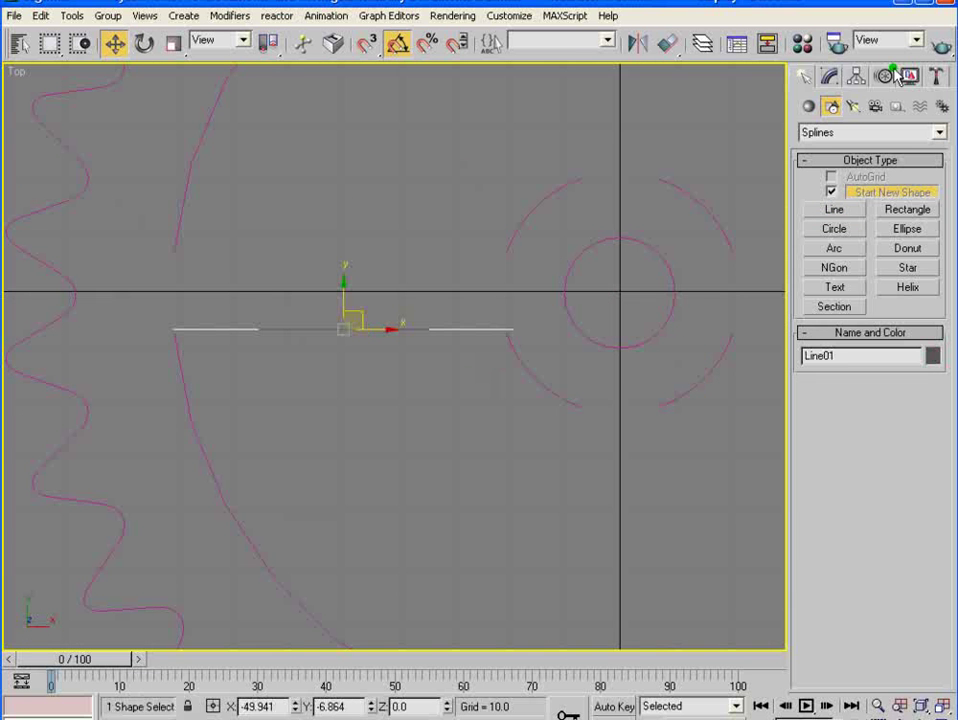
left_click(829, 76)
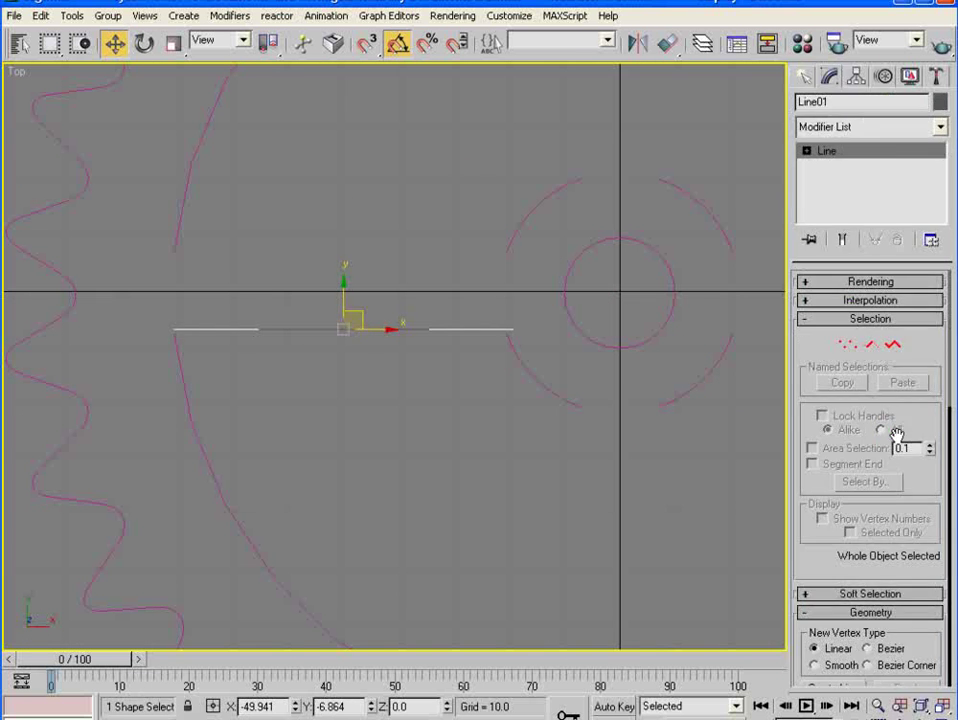
left_click(845, 345)
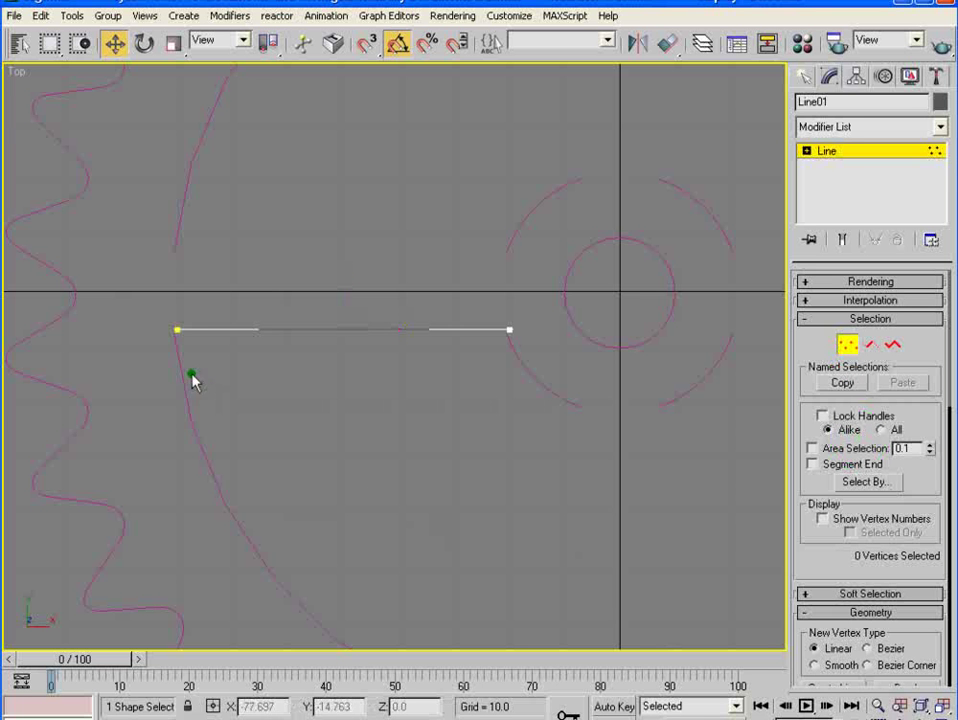
middle_click_drag(307, 350, 309, 339)
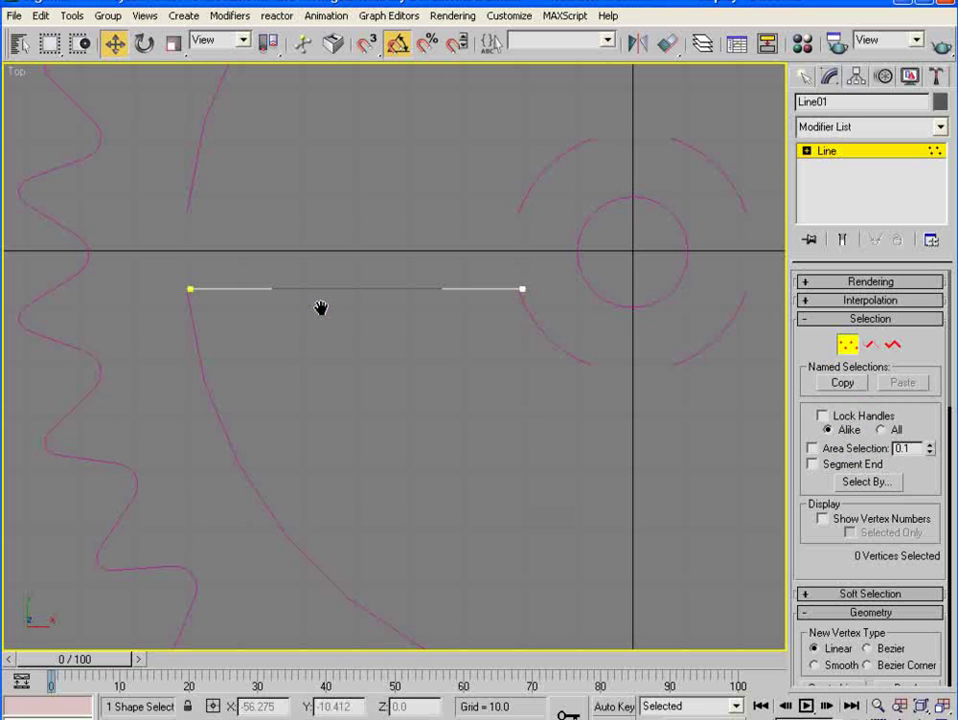
middle_click_drag(320, 310, 284, 331)
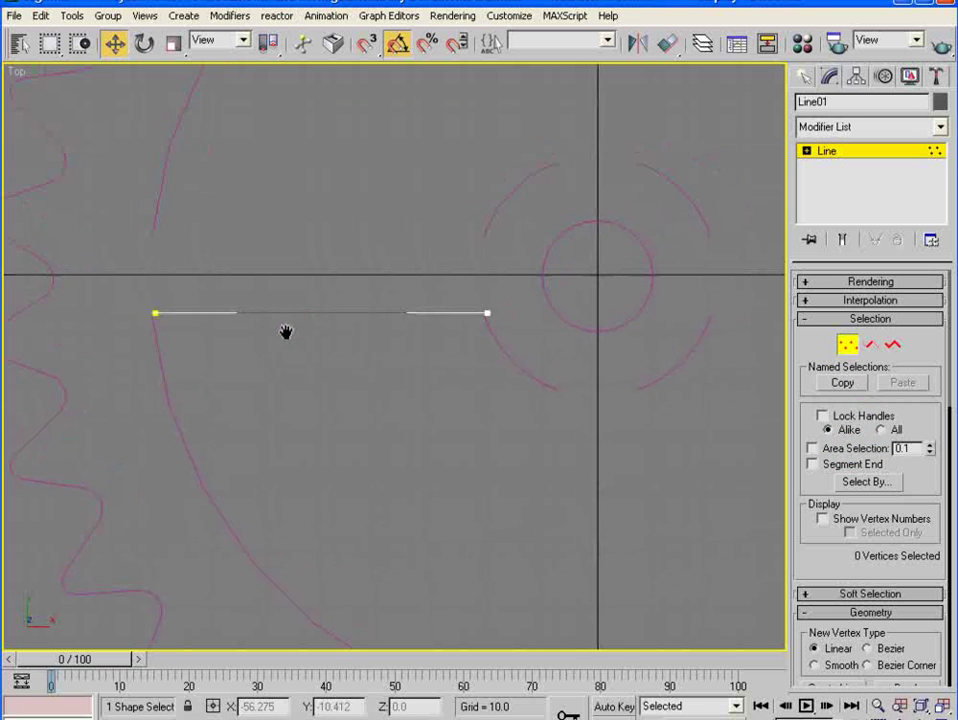
left_click(846, 345)
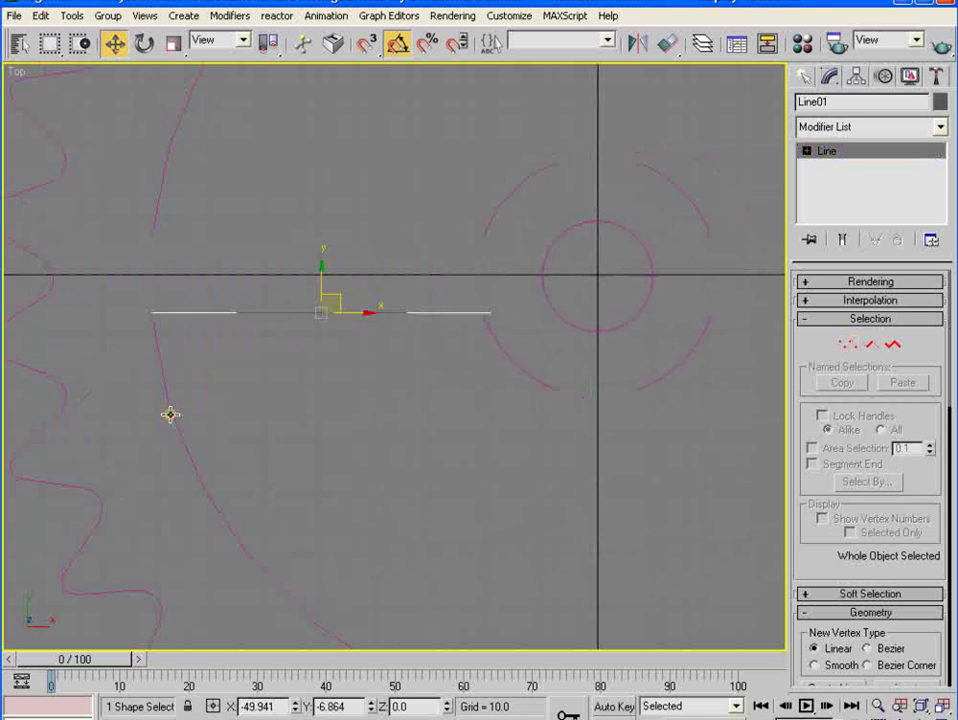
scroll(174, 416, "down", 3)
- Attach Line01 to Star02 and switch the spline to Vertex level
left_click(233, 388)
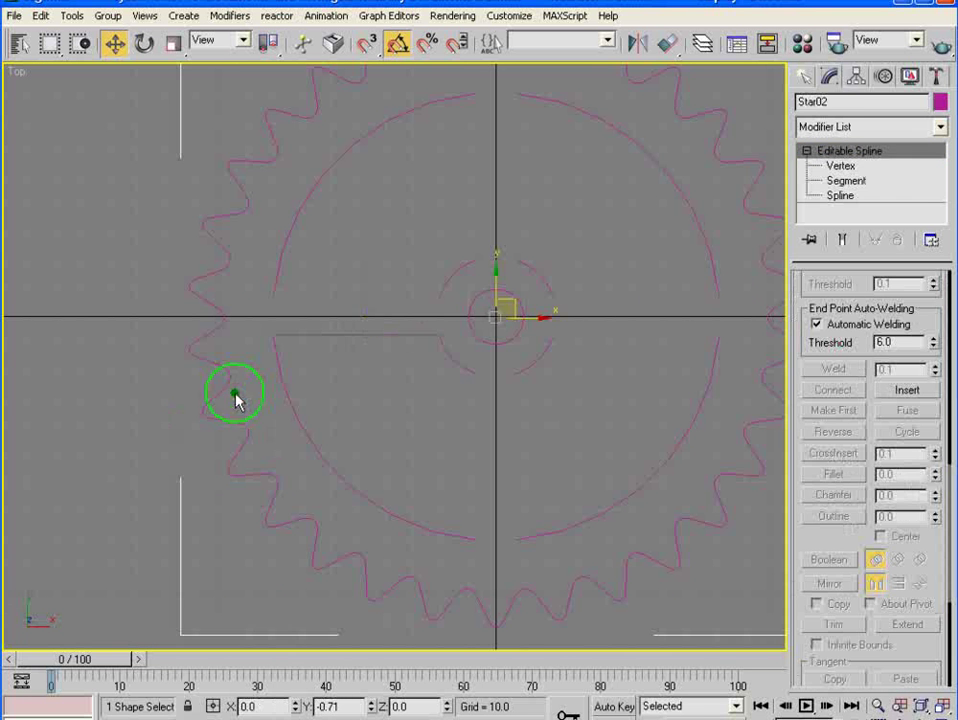
middle_click_drag(235, 396, 154, 390)
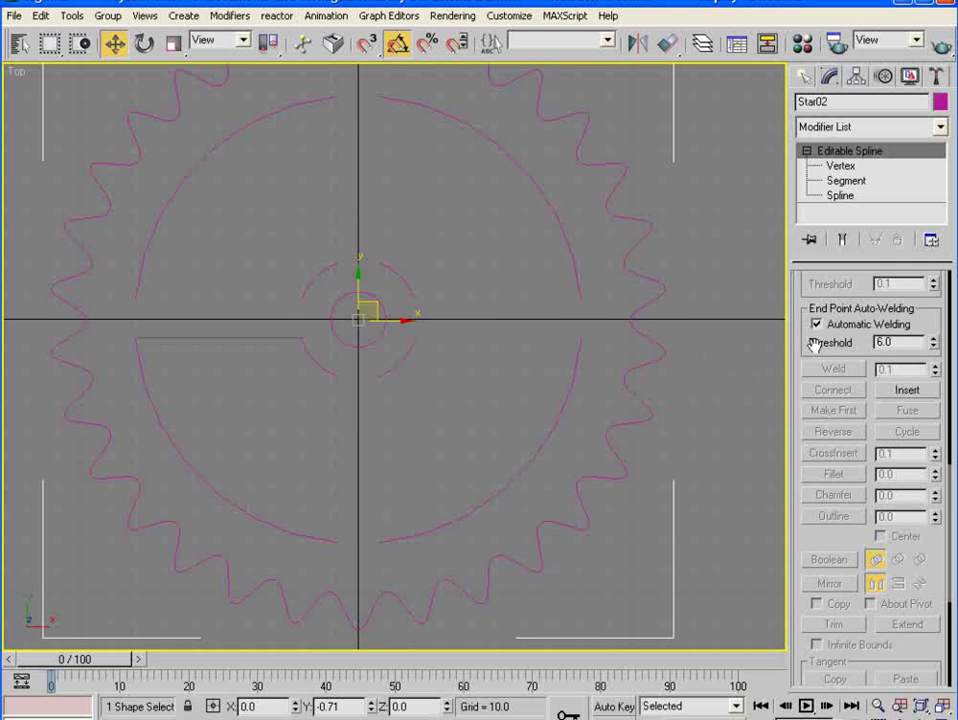
left_click_drag(815, 344, 815, 673)
left_click(834, 451)
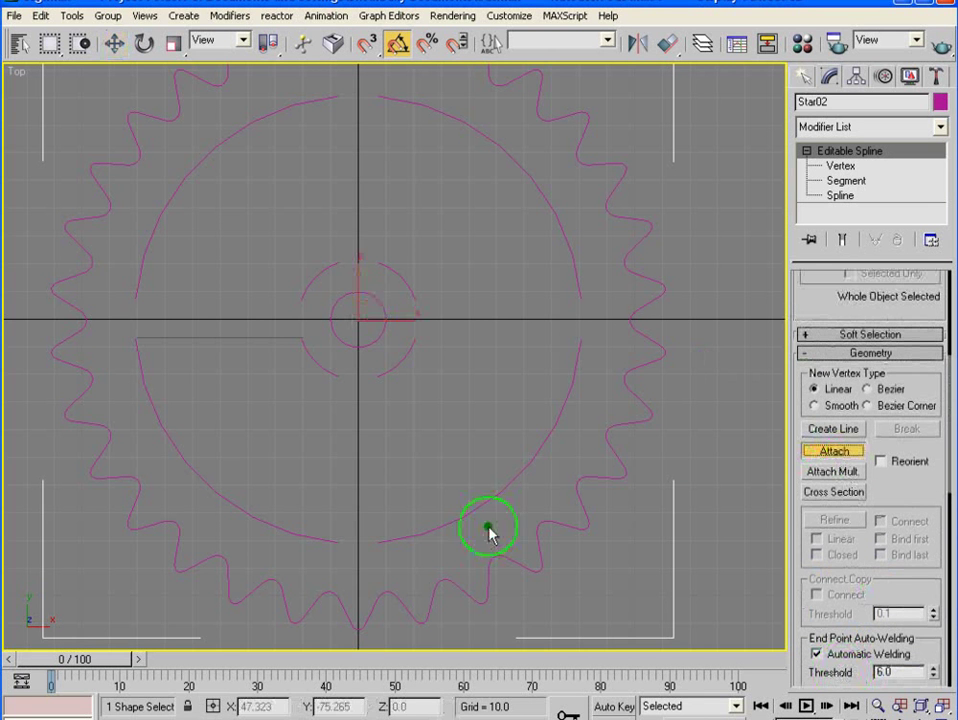
left_click(229, 338)
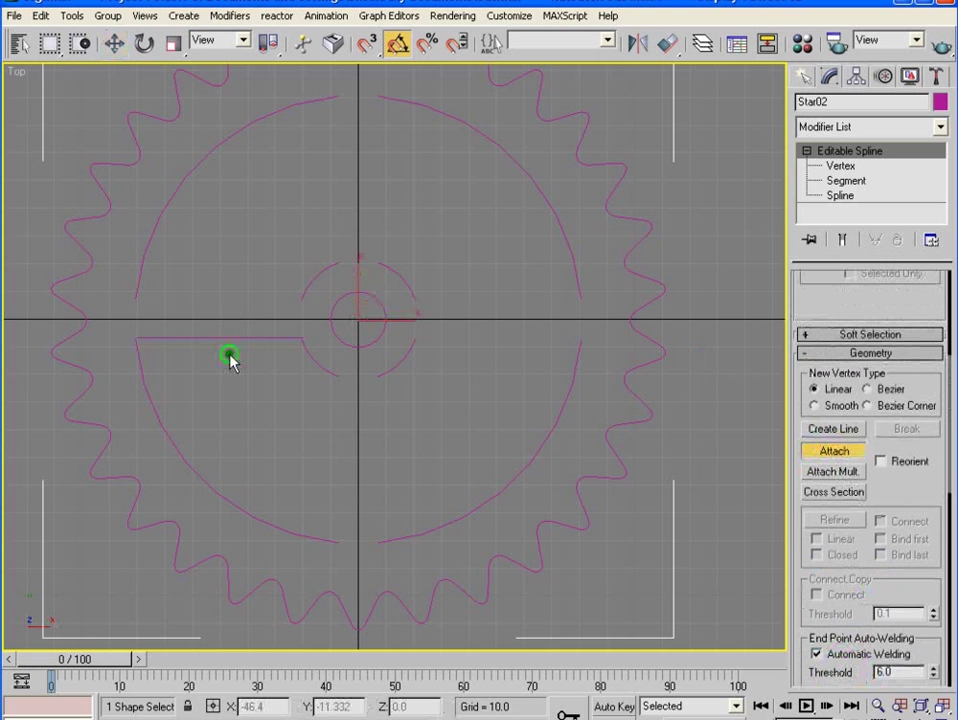
scroll(368, 387, "up", 3)
left_click(115, 43)
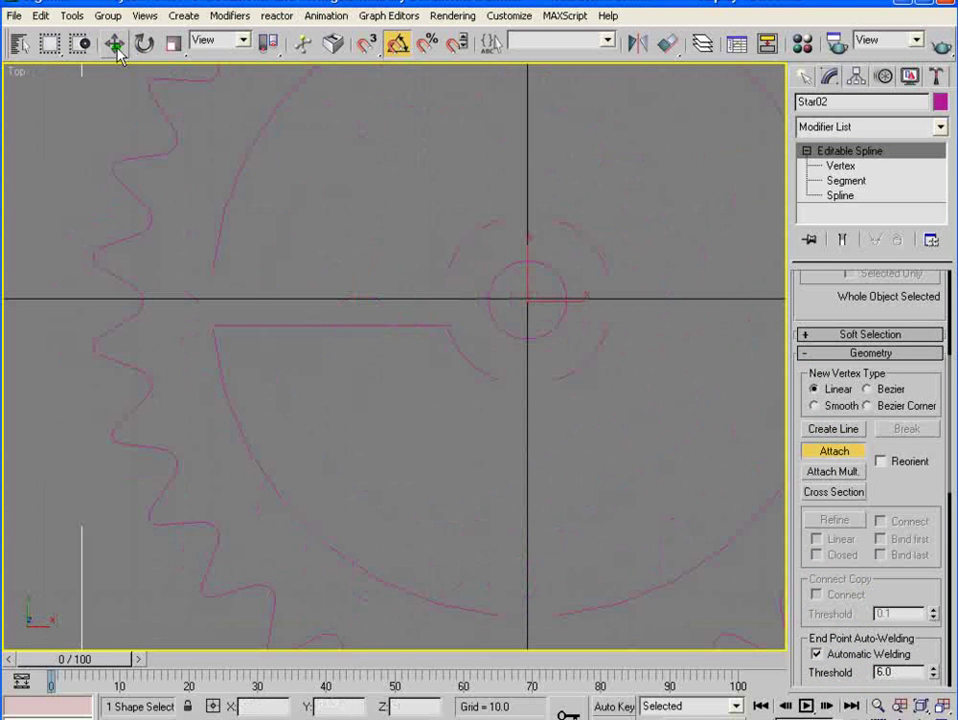
middle_click_drag(248, 353, 447, 346)
left_click(838, 168)
scroll(446, 345, "up", 2)
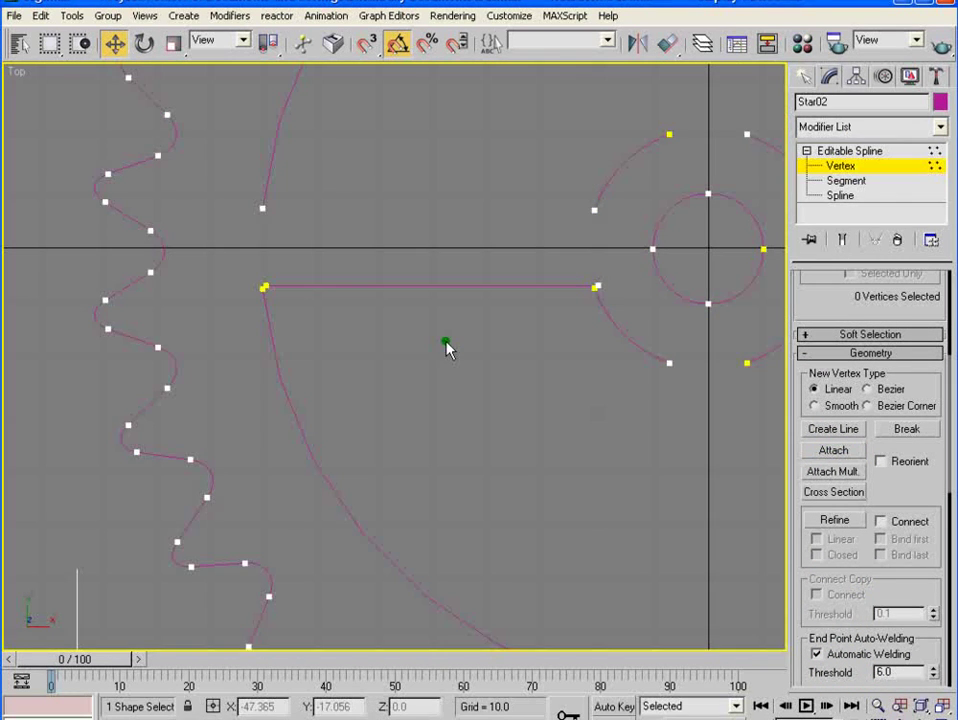
- Move the line's left and right end vertices onto the adjoining rim and hub arc endpoints
scroll(390, 338, "up", 2)
middle_click_drag(357, 329, 455, 357)
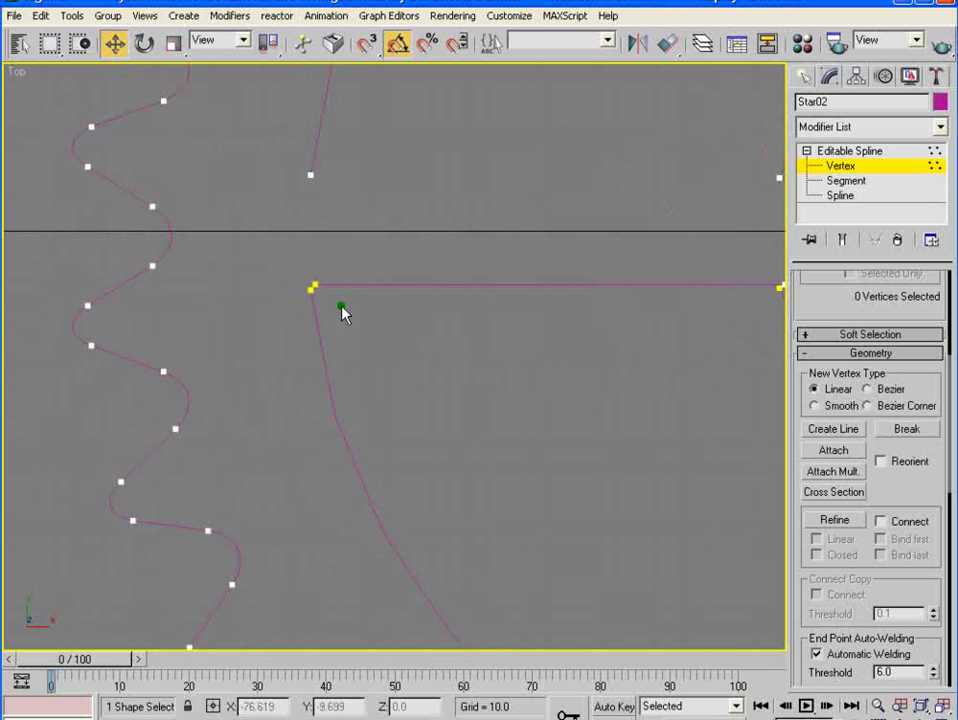
left_click(314, 286)
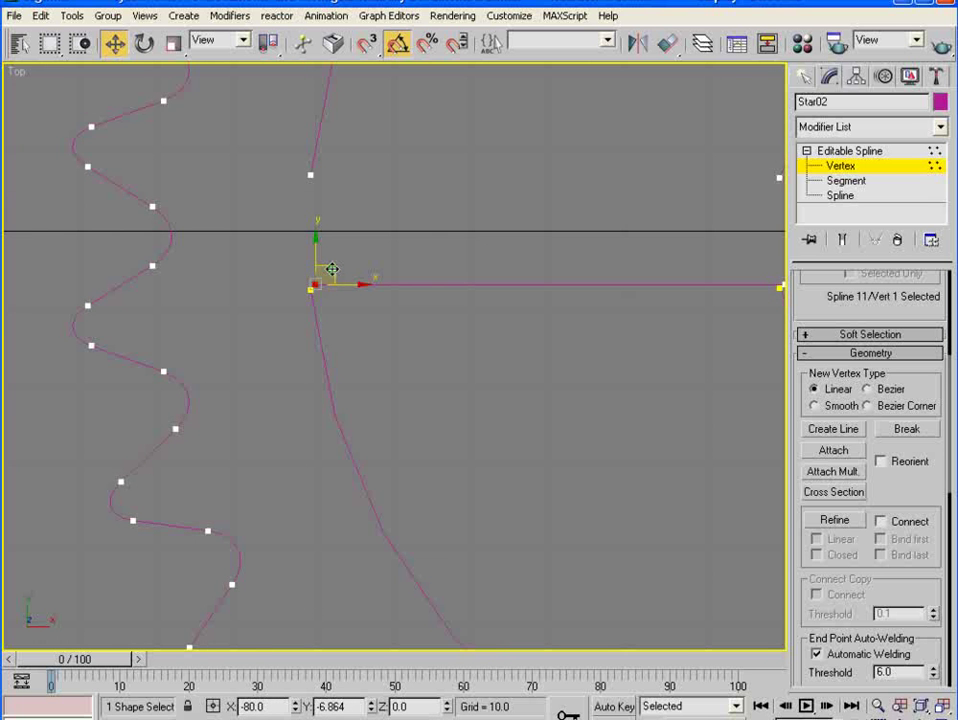
left_click_drag(333, 265, 328, 272)
left_click(327, 274)
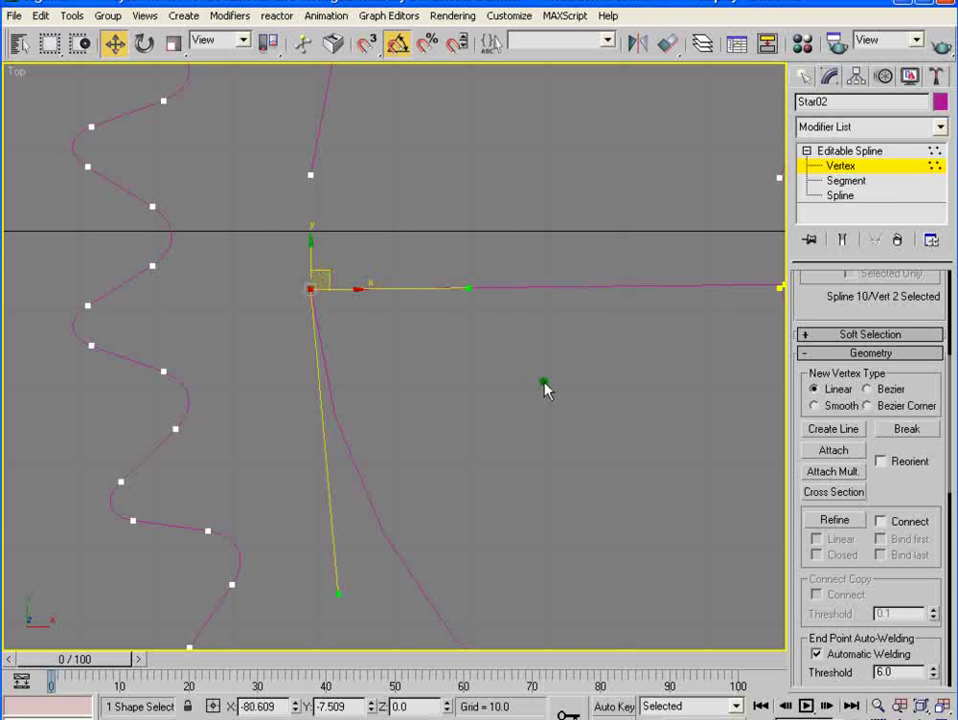
middle_click_drag(545, 385, 400, 393)
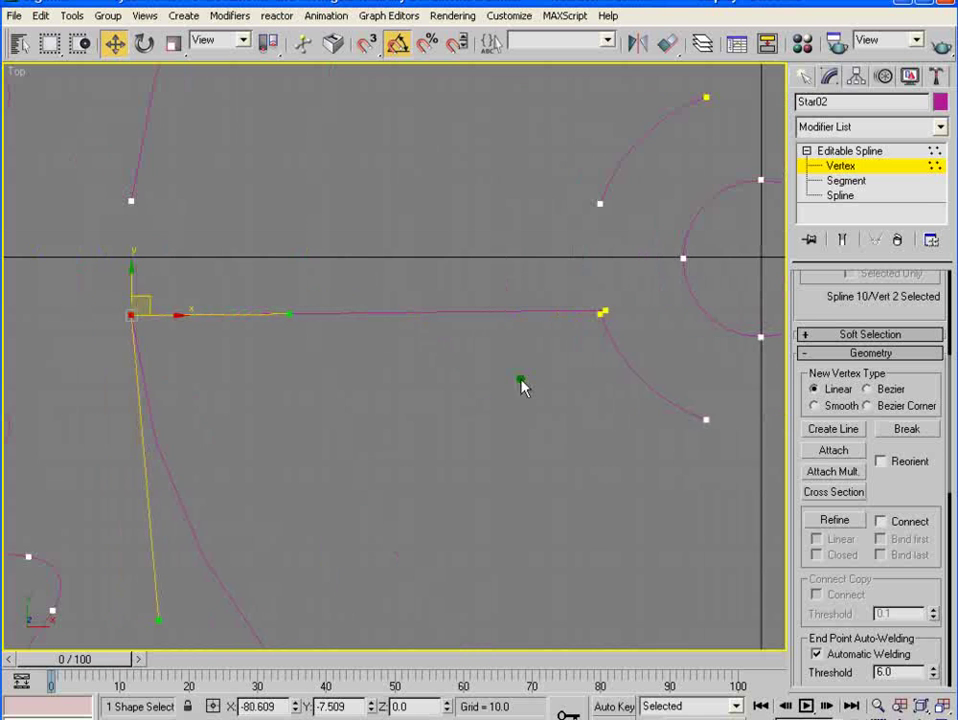
left_click(604, 313)
left_click_drag(618, 289, 621, 292)
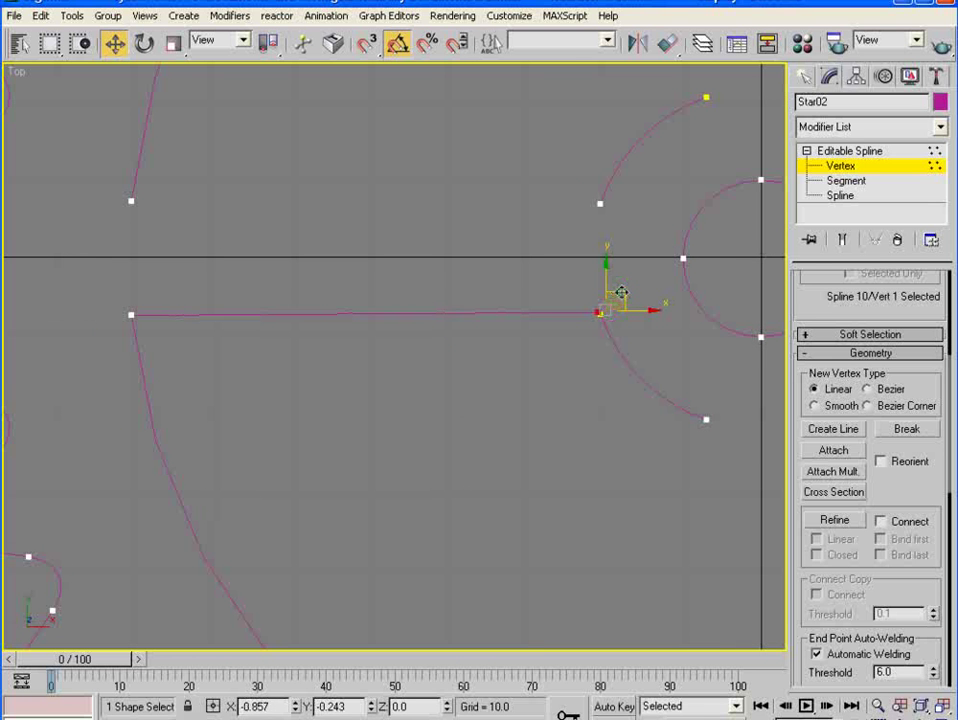
left_click(600, 313)
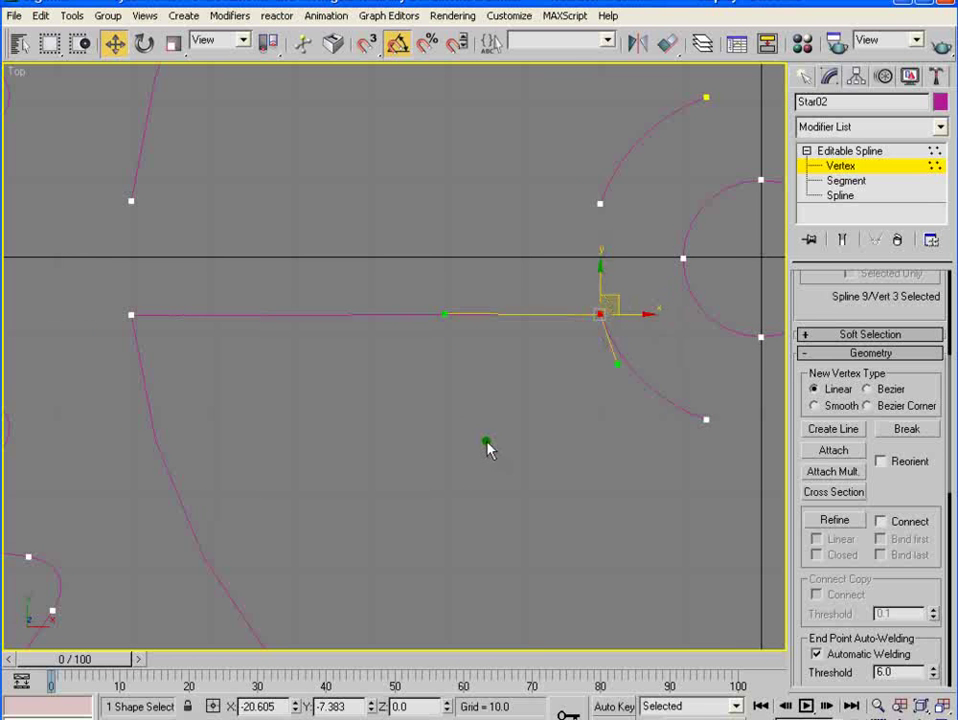
left_click(487, 448)
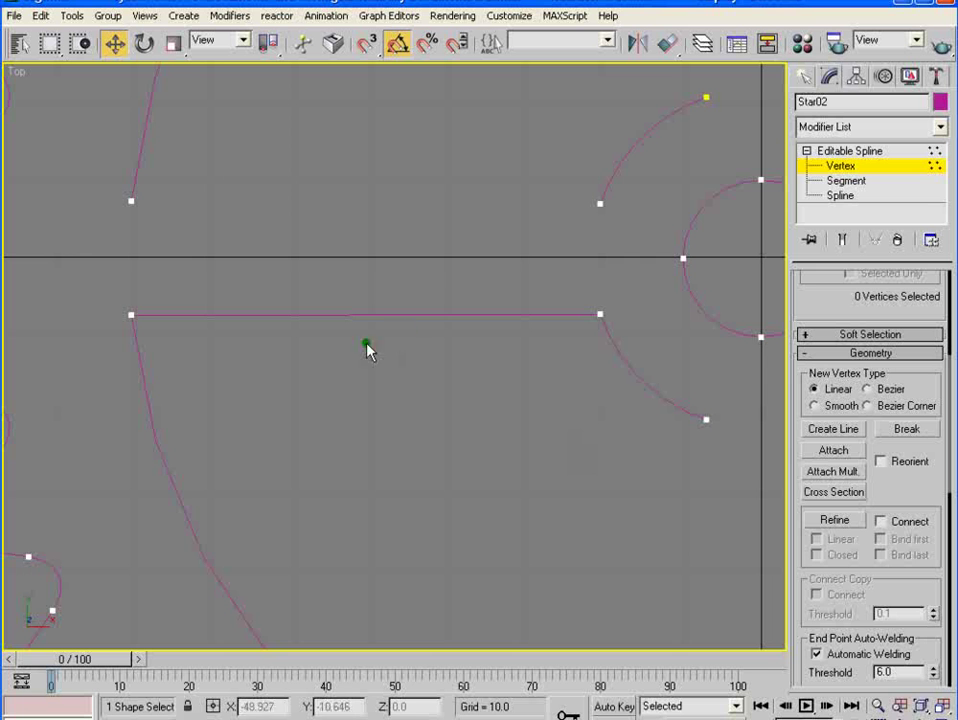
- Shift-drag a copy of the horizontal spoke segment upward to form a parallel pair
left_click(840, 196)
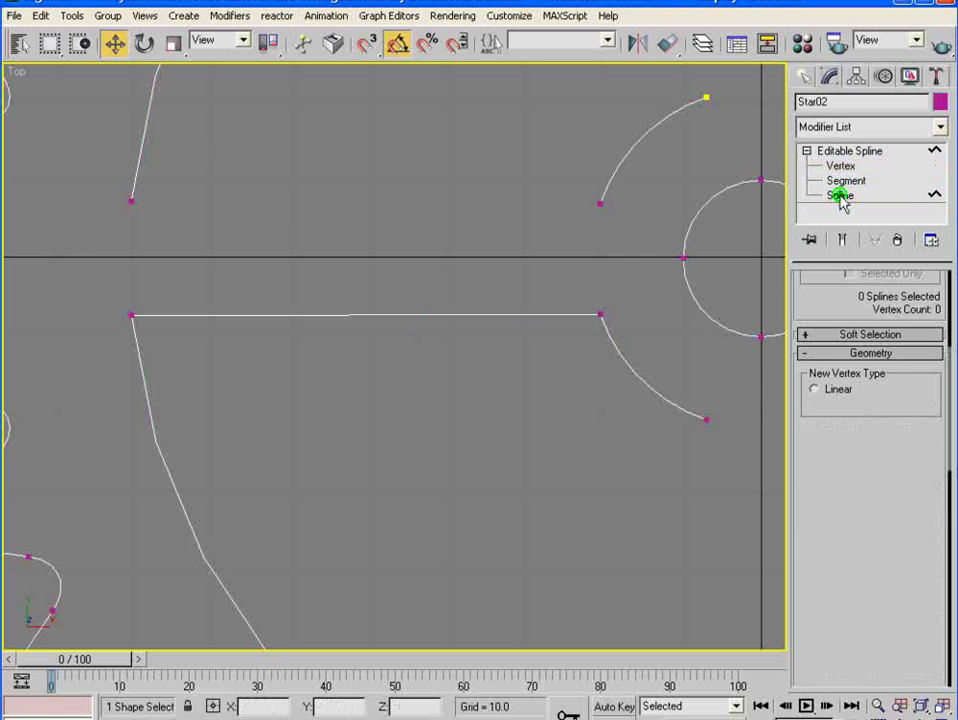
left_click(397, 317)
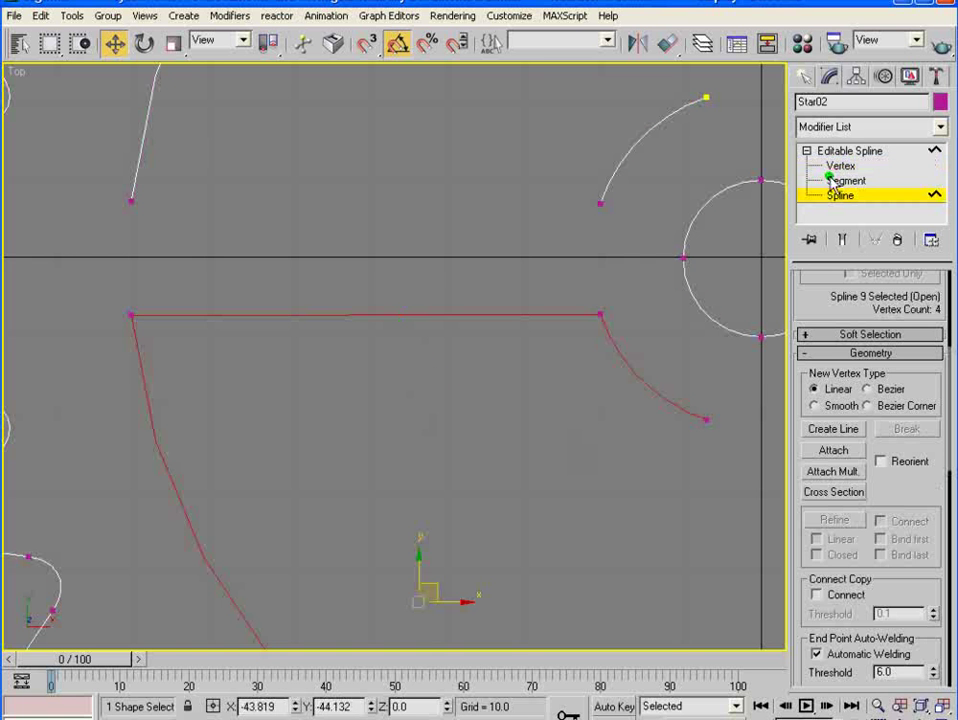
left_click(843, 181)
left_click(387, 315)
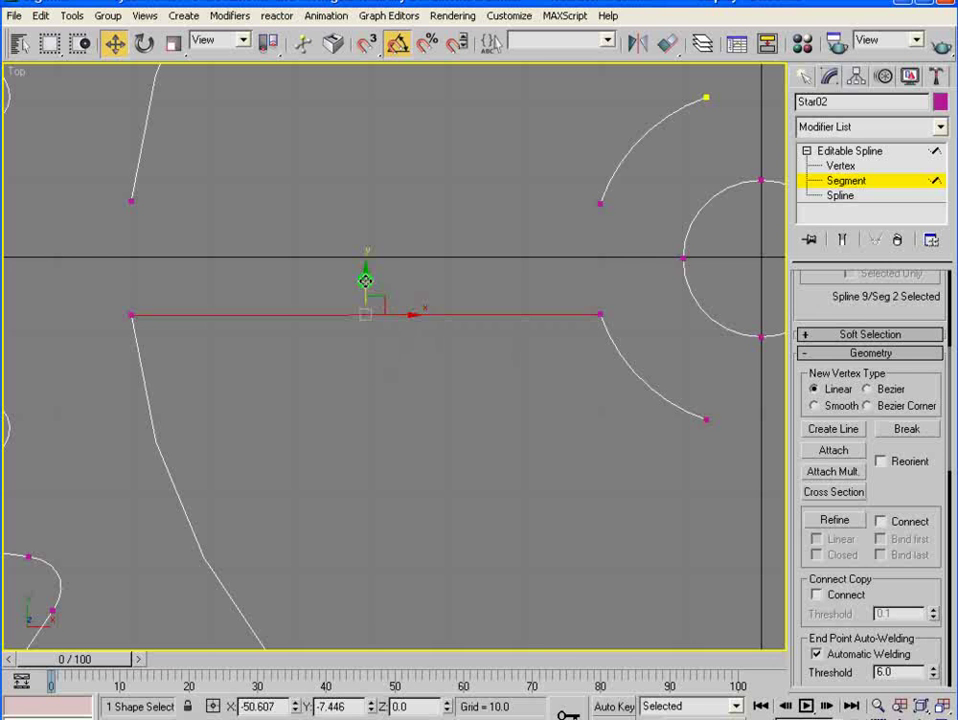
left_click_drag(366, 280, 374, 167, "shift")
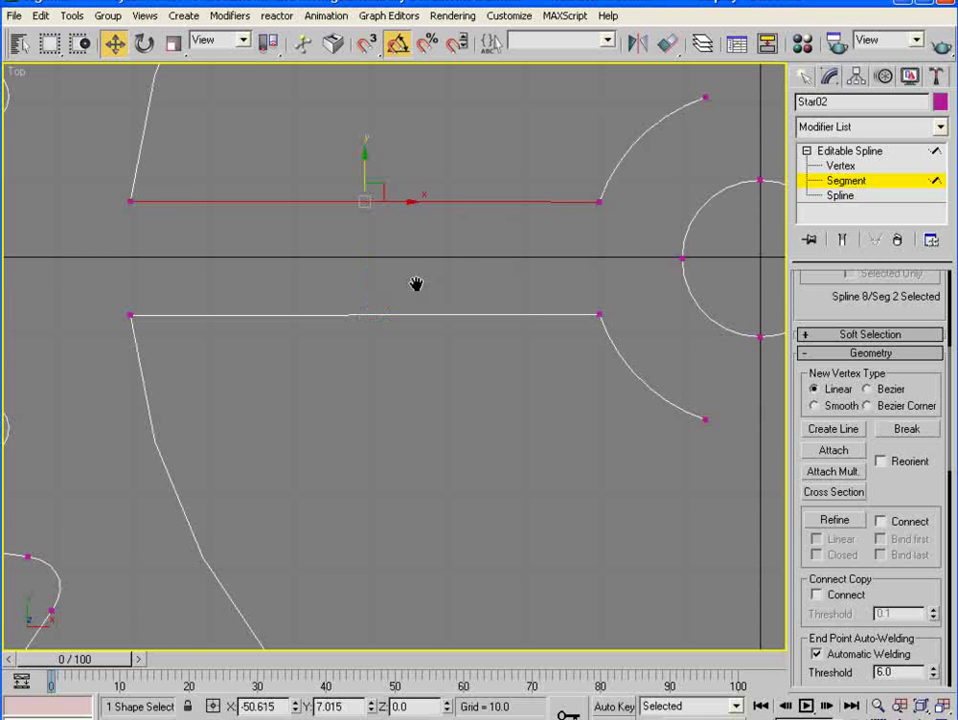
- Copy both spoke edges to the right of the hub, then clone that pair upward
middle_click_drag(417, 284, 362, 308)
scroll(379, 255, "down", 5)
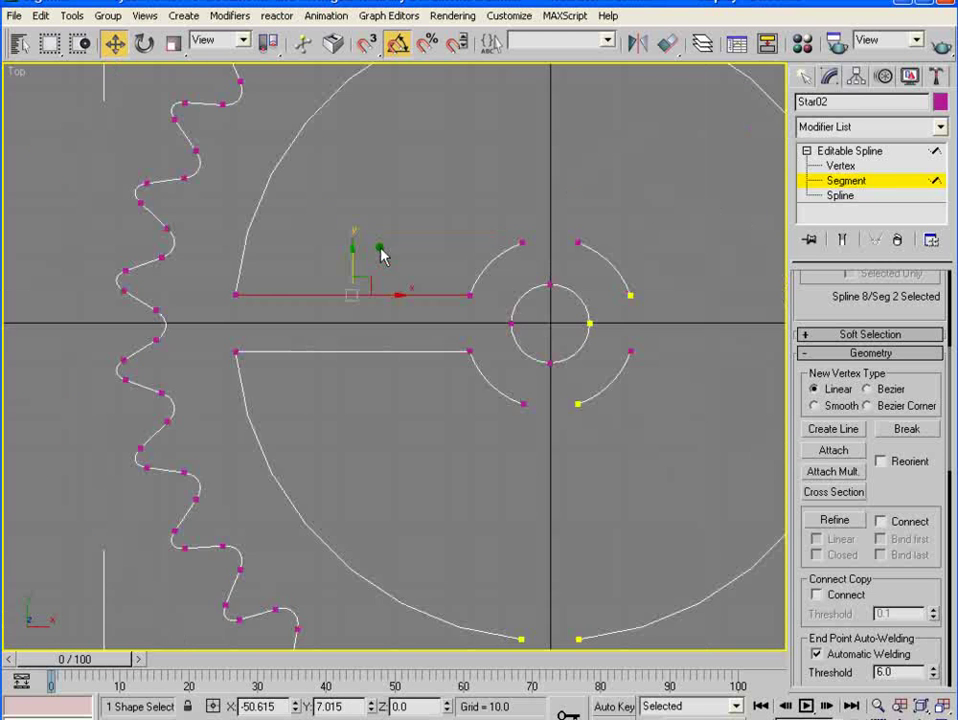
middle_click_drag(379, 255, 291, 290)
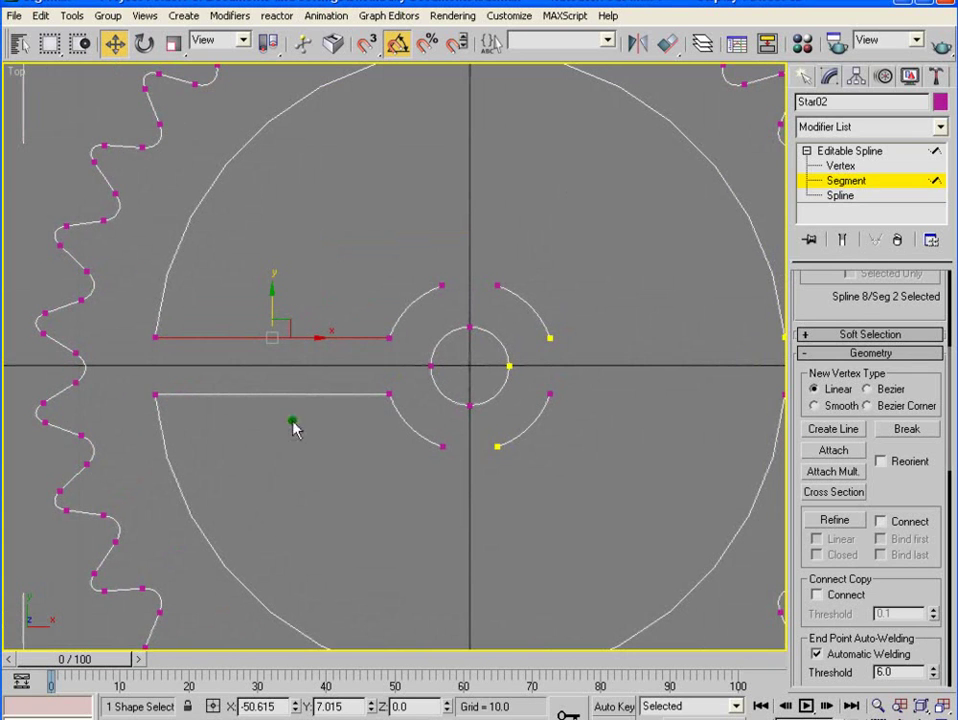
left_click_drag(294, 308, 312, 467)
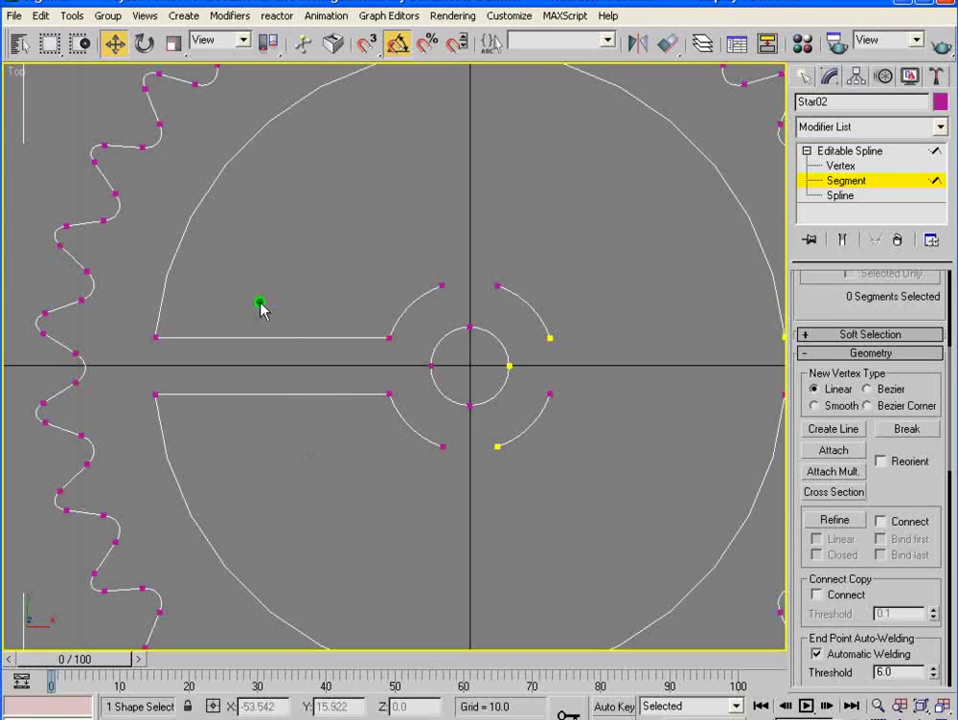
left_click(343, 396)
left_click(334, 339, "ctrl")
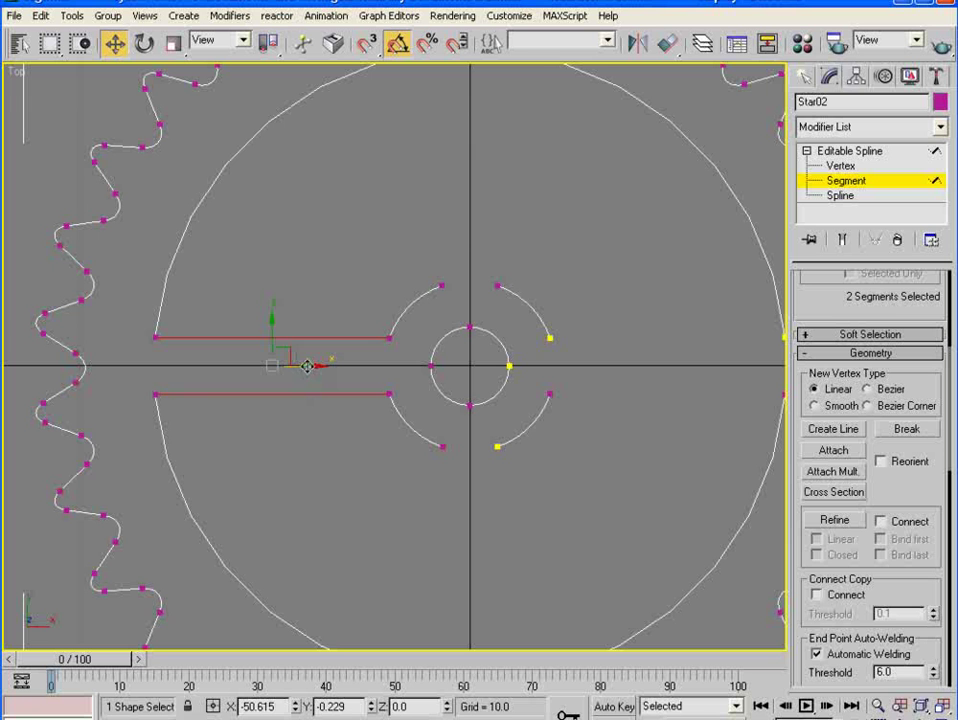
left_click_drag(307, 365, 704, 379)
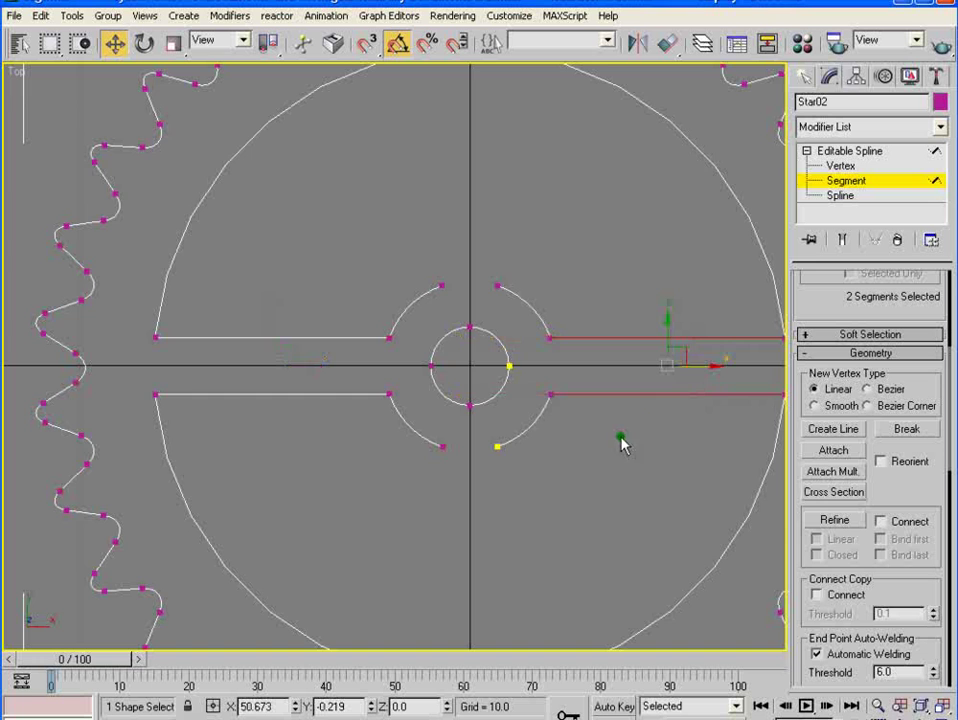
middle_click_drag(622, 443, 530, 435)
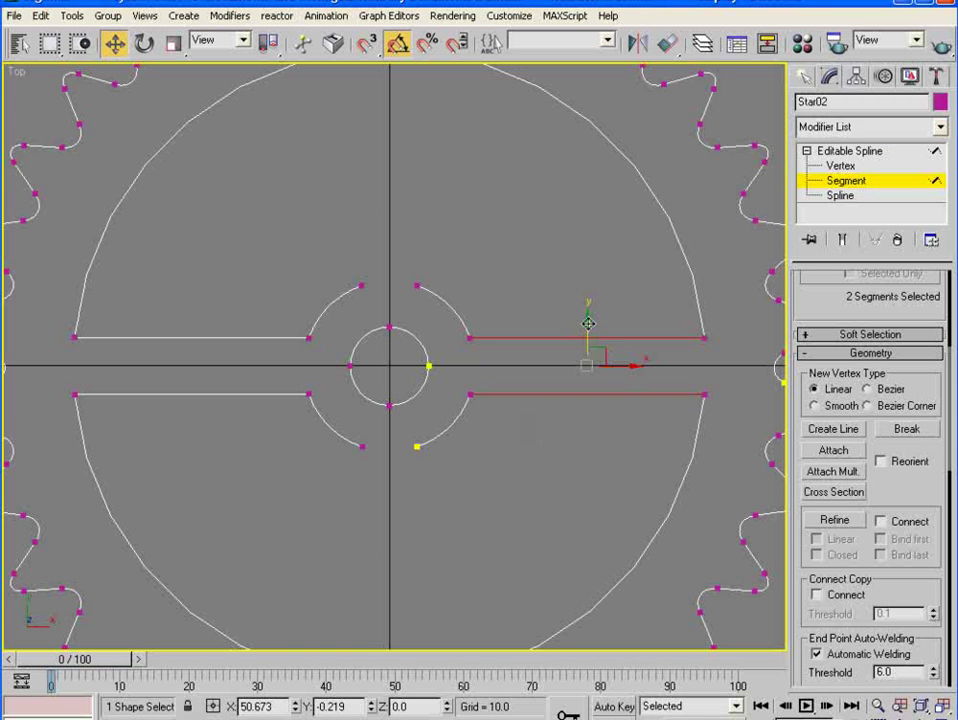
left_click_drag(588, 322, 558, 179, "shift")
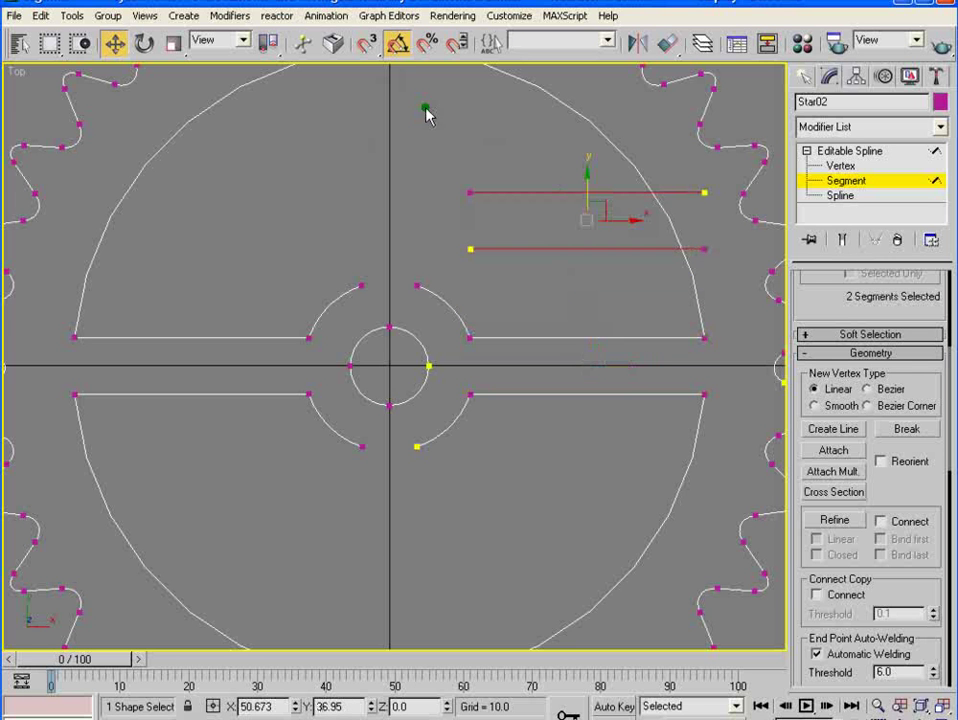
- Rotate the copied spoke pair 90° and place it on the vertical axis above the hub
left_click(144, 43)
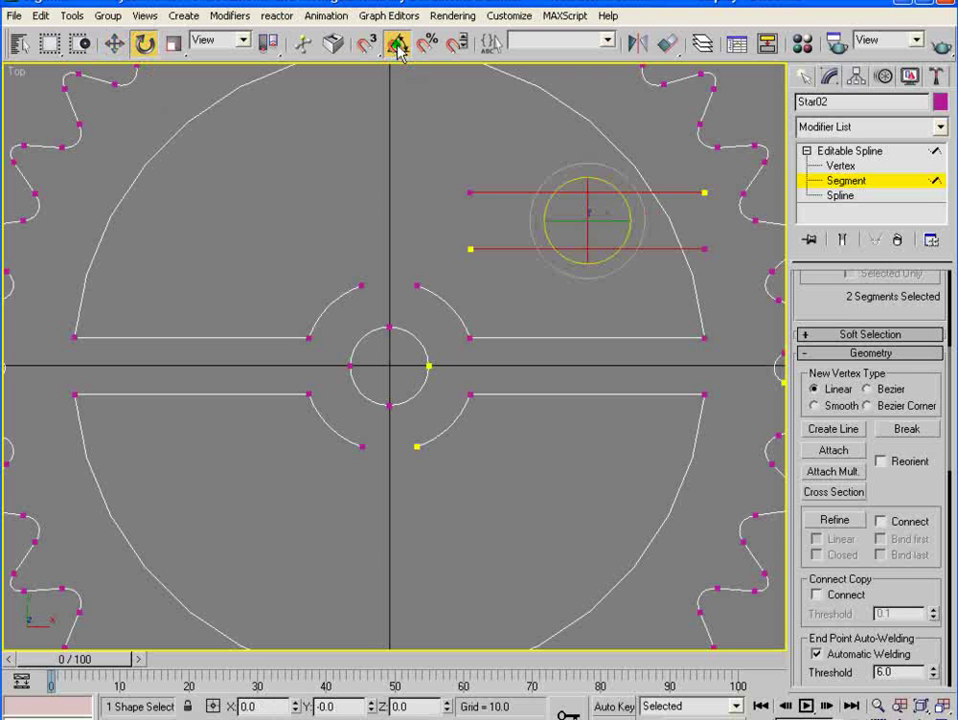
left_click_drag(629, 233, 603, 143)
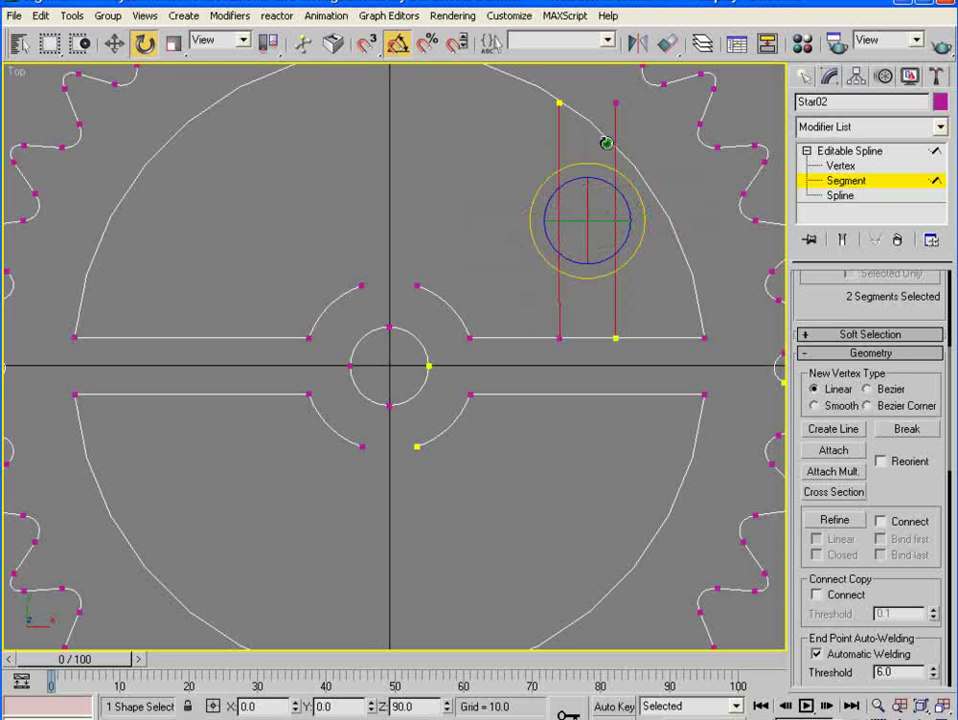
left_click(114, 45)
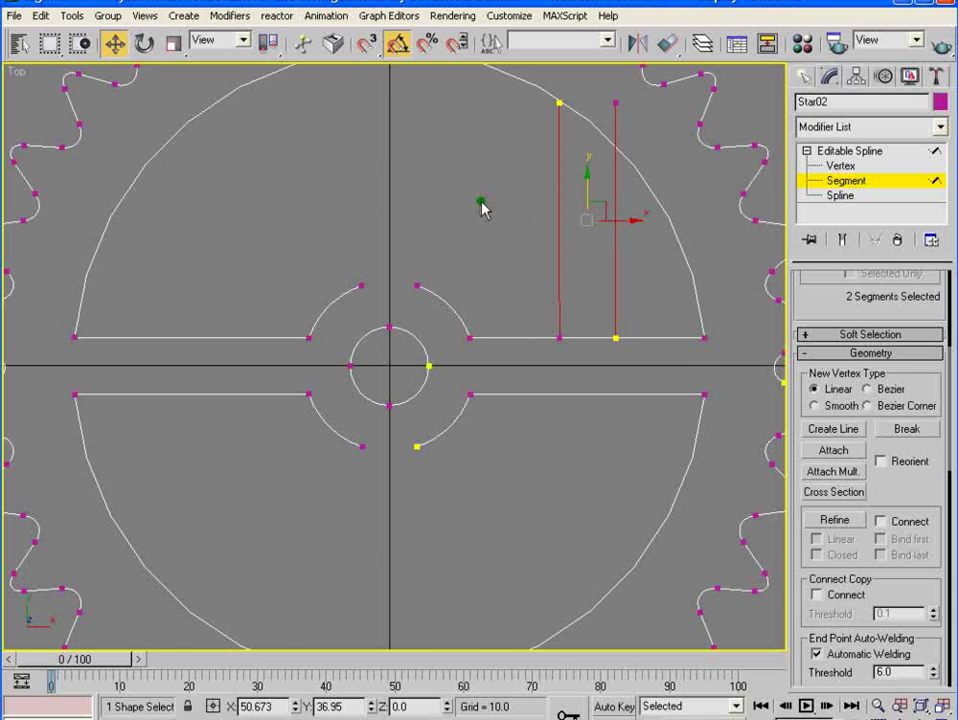
scroll(481, 207, "down", 3)
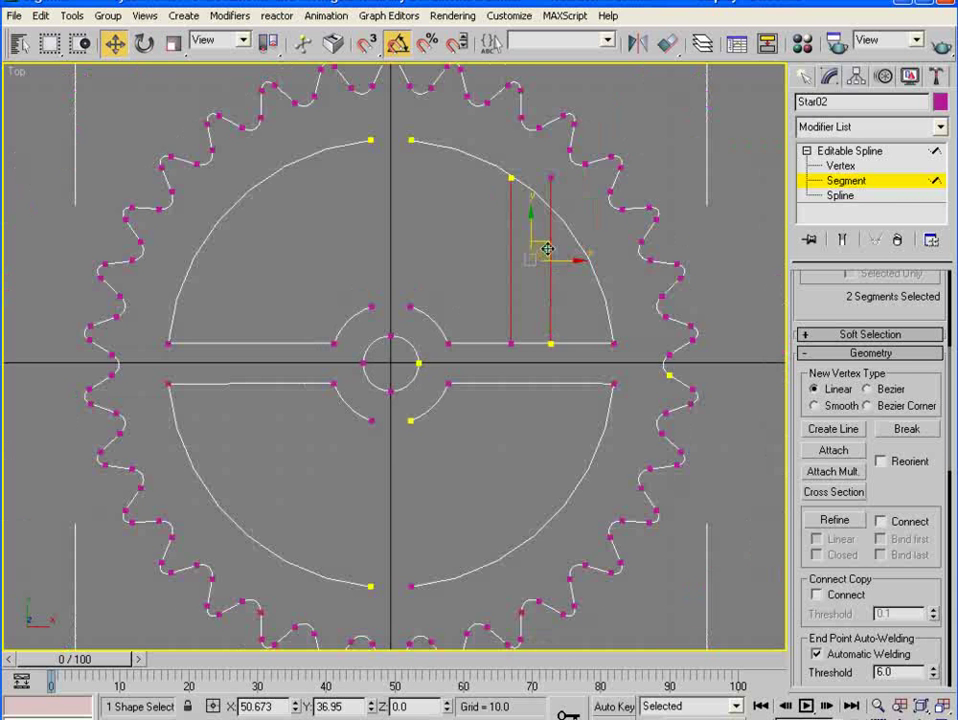
left_click_drag(545, 248, 406, 208)
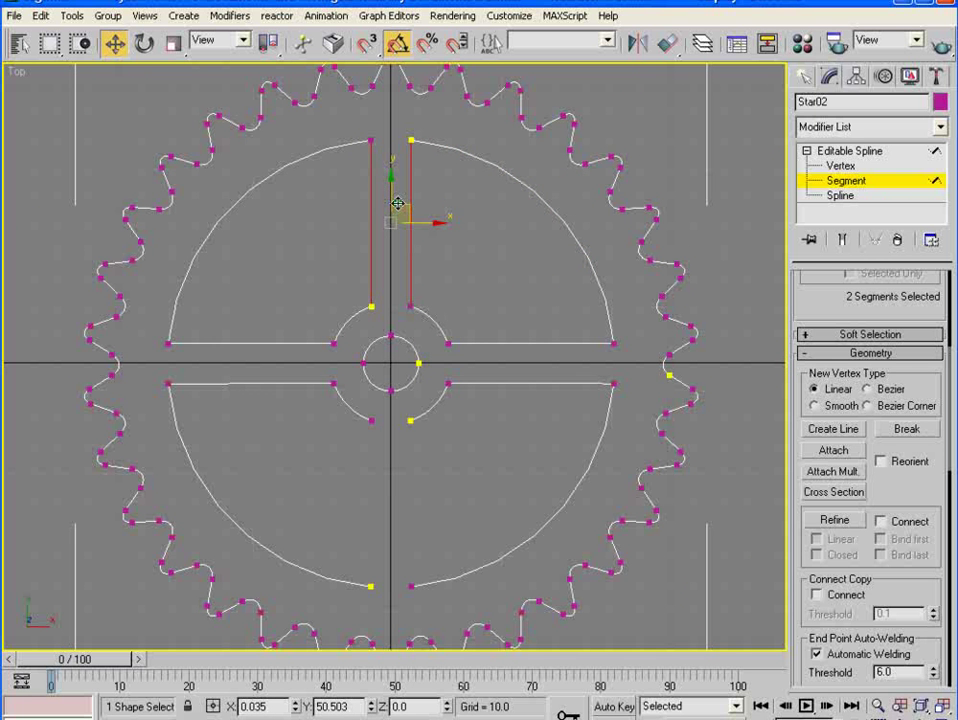
left_click_drag(421, 220, 444, 238)
- Shift-drag a copy of the vertical pair below the hub to complete the cross
left_click_drag(391, 180, 387, 462)
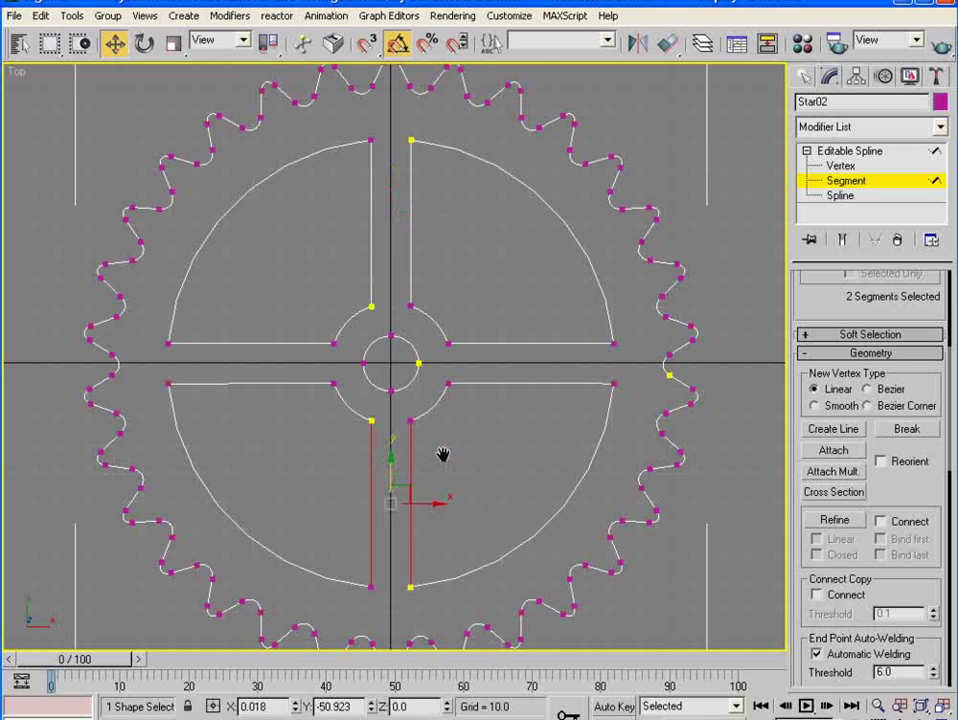
scroll(442, 455, "down", 3)
left_click(868, 150)
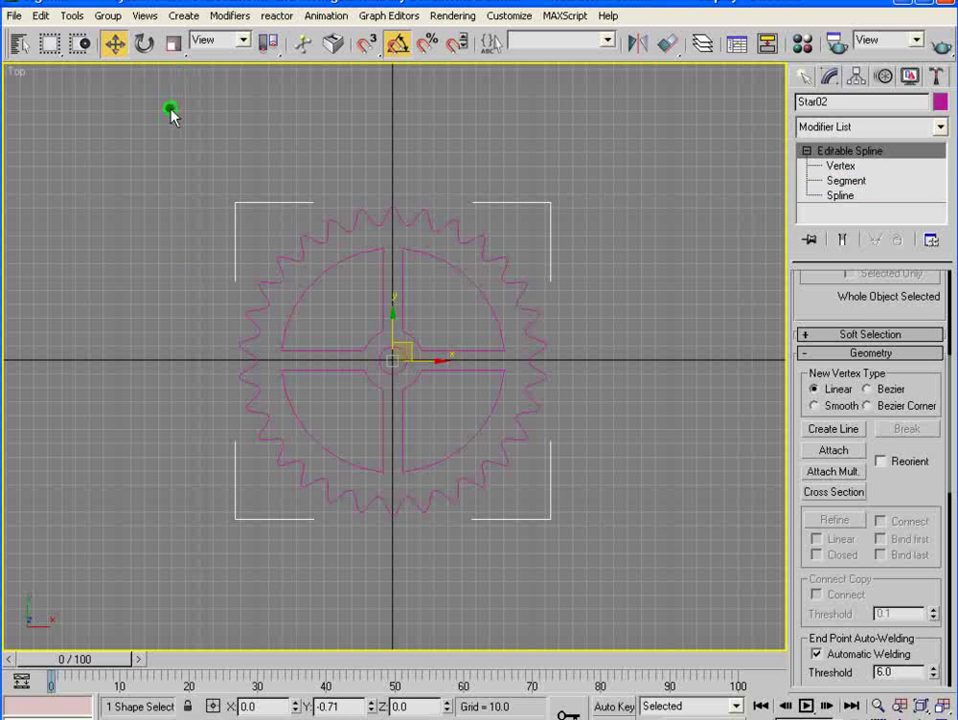
- Add an Extrude modifier to the gear spline, left at Amount 0.0
left_click(145, 260)
scroll(143, 271, "up", 3)
scroll(143, 271, "down", 4)
scroll(143, 271, "up", 1)
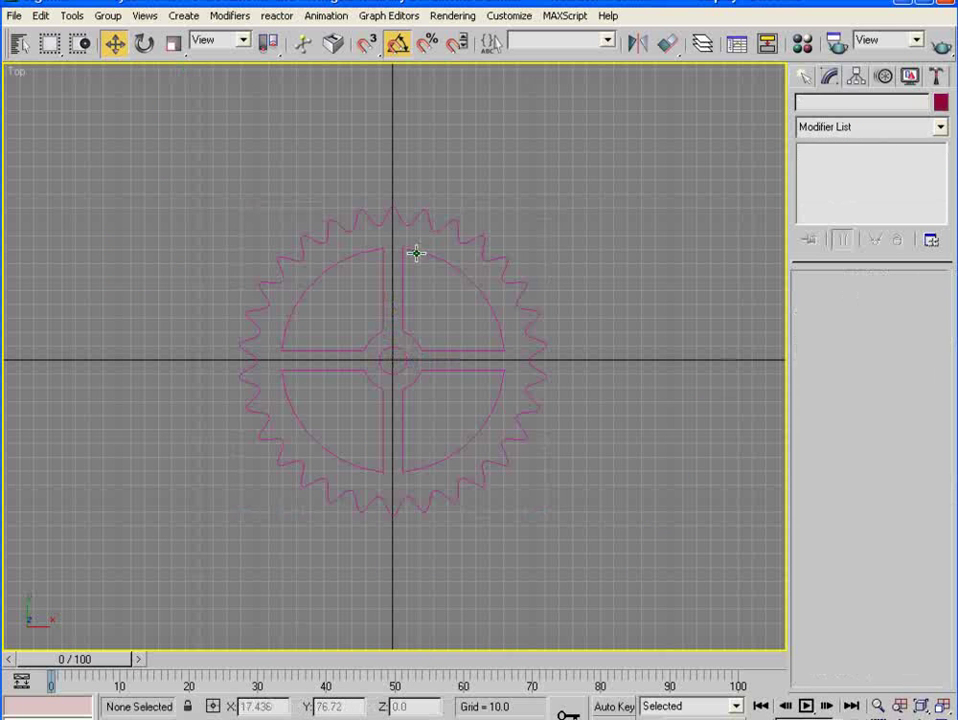
left_click(417, 252)
left_click(940, 127)
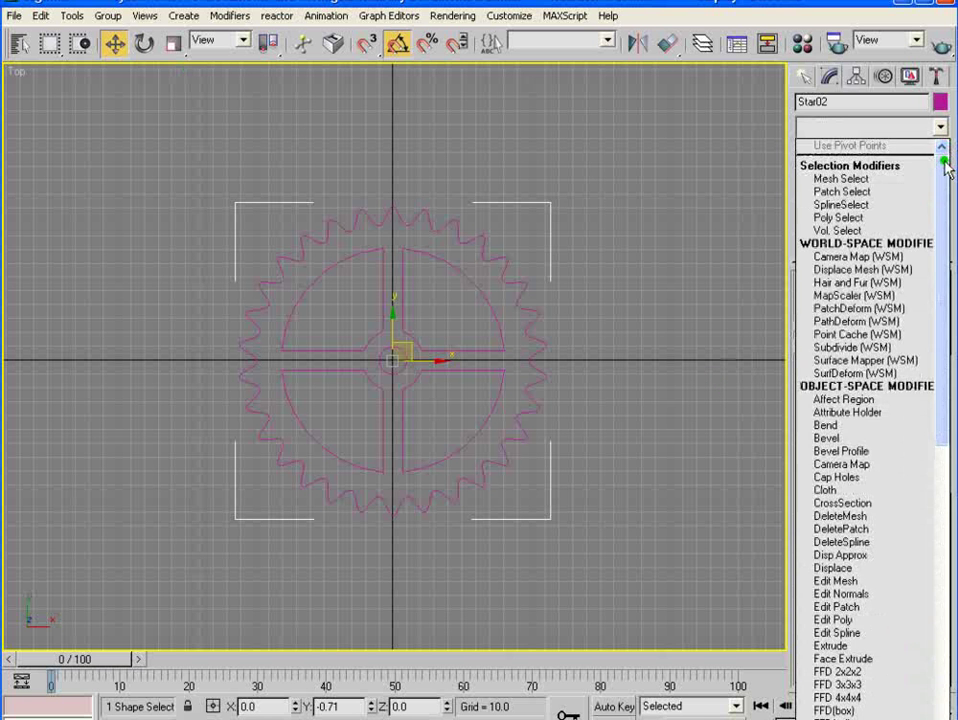
left_click_drag(943, 141, 943, 205)
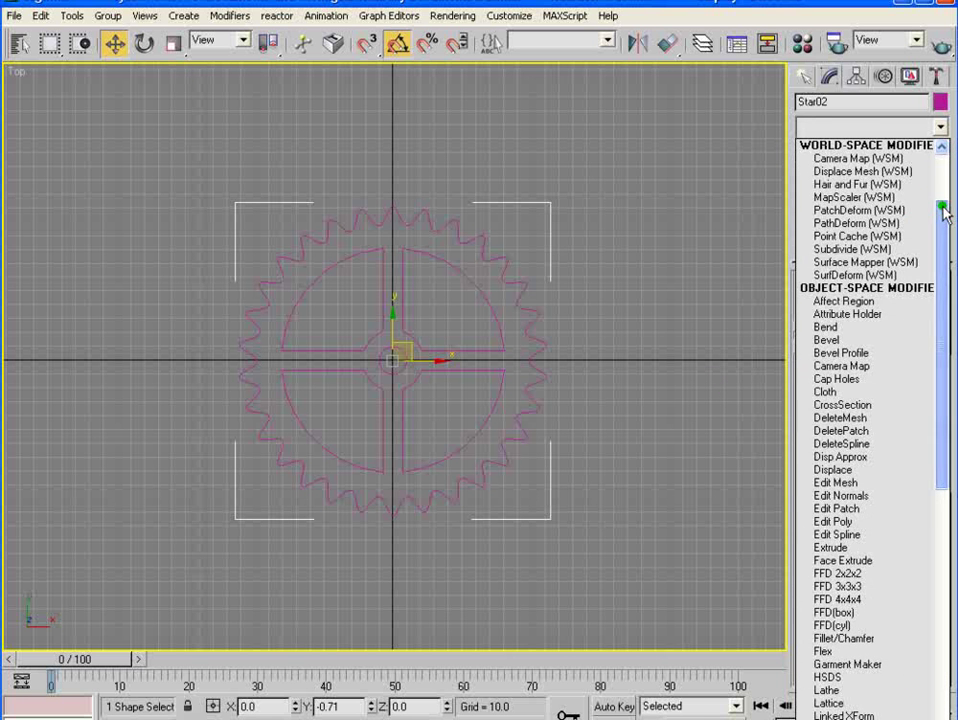
left_click(840, 547)
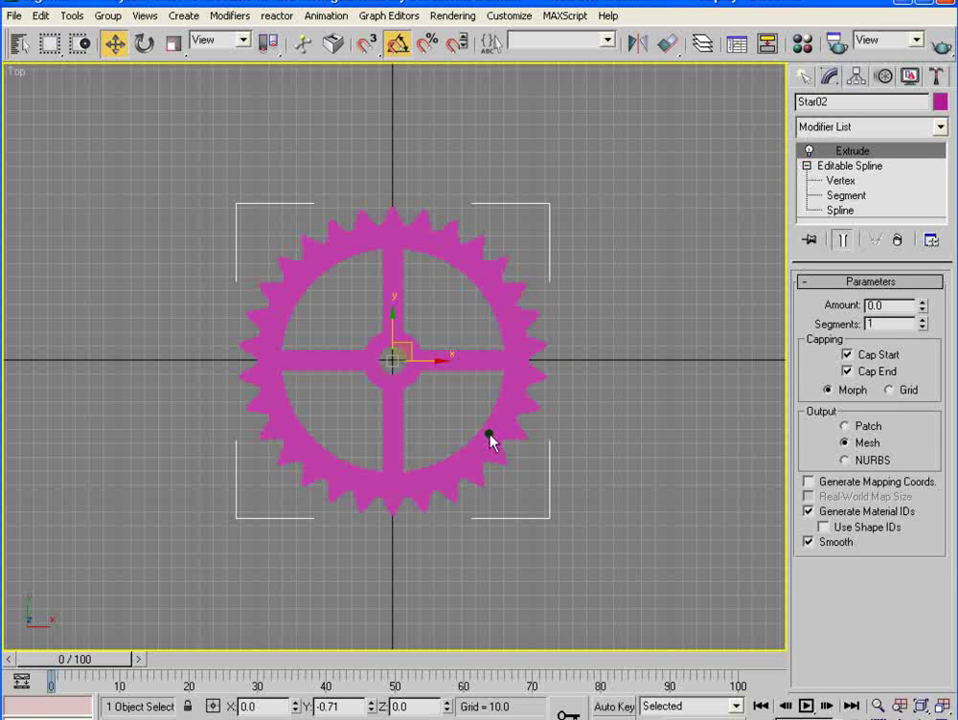
- Zoom in on the filled gear and drop to its Editable Spline level below Extrude
left_click(875, 706)
mouse_move(242, 336)
left_mouse_down()
mouse_move(316, 312)
mouse_move(330, 290)
left_mouse_up()
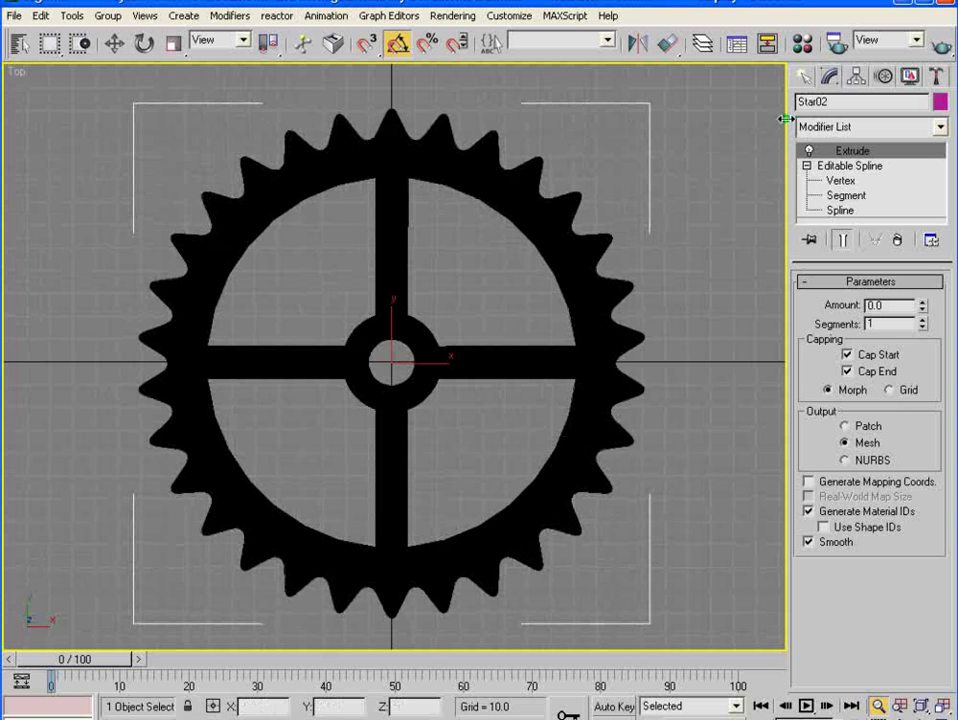
left_click(118, 45)
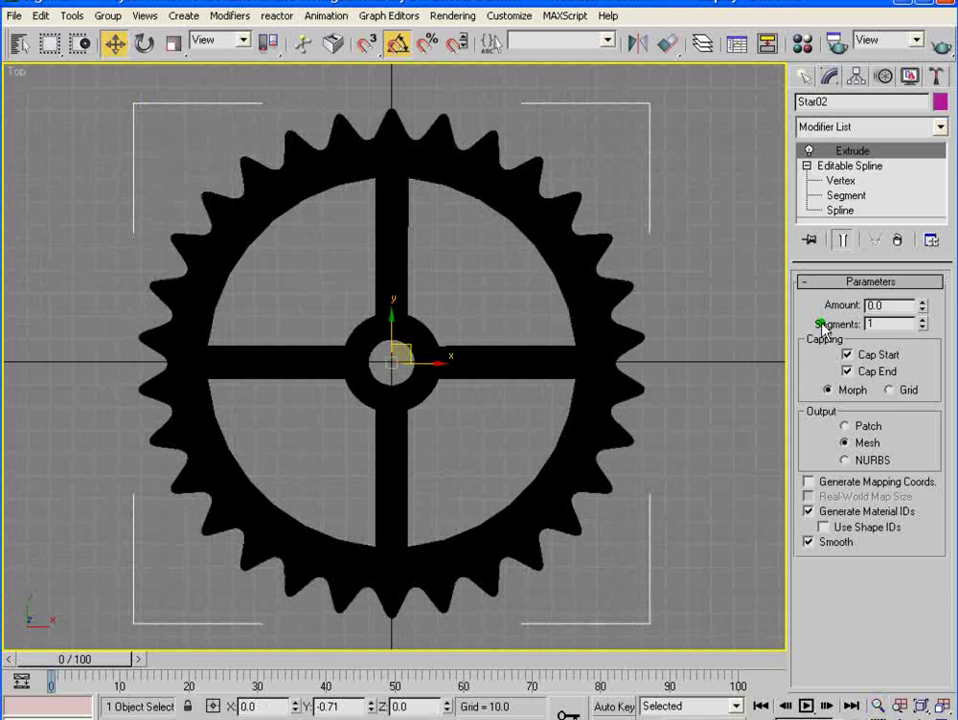
left_click(843, 167)
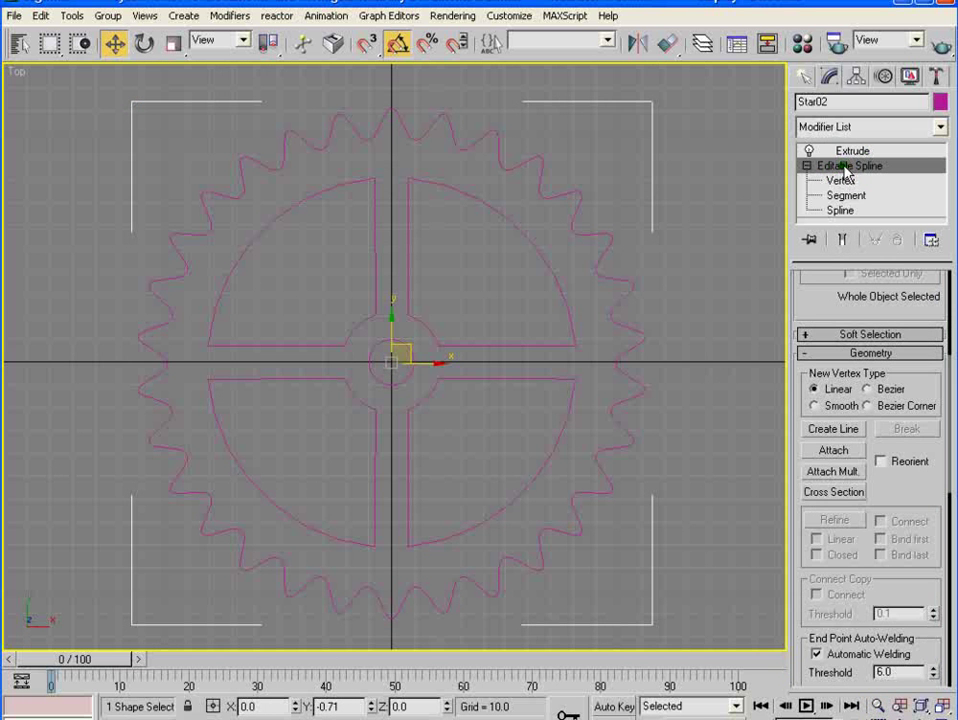
- Raise Star02's spline interpolation steps from 6 to 12
left_click_drag(806, 306, 864, 592)
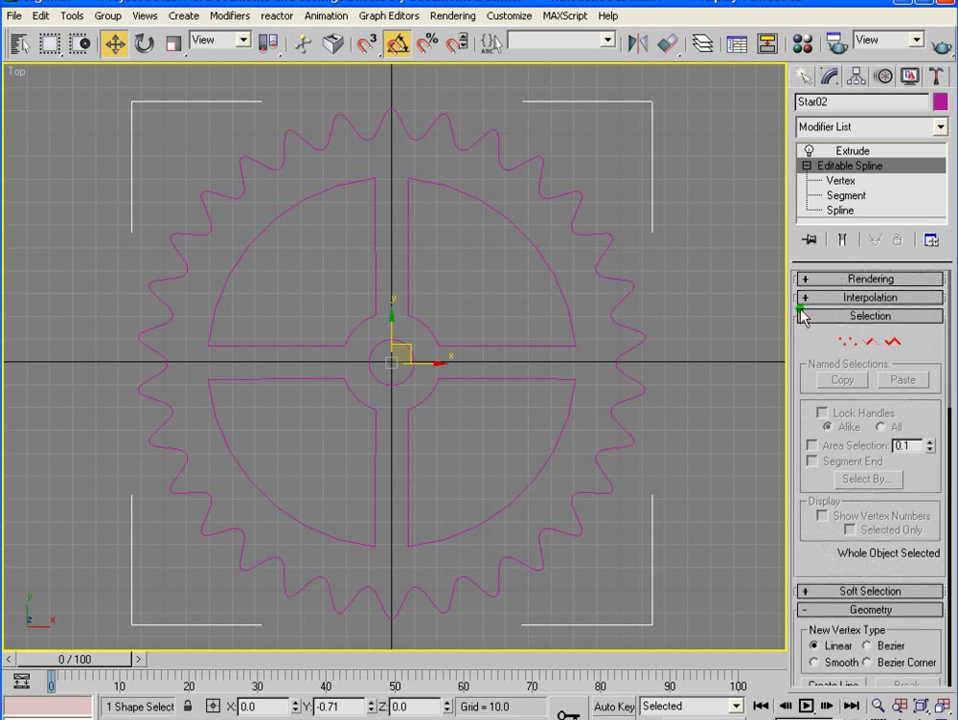
left_click(806, 300)
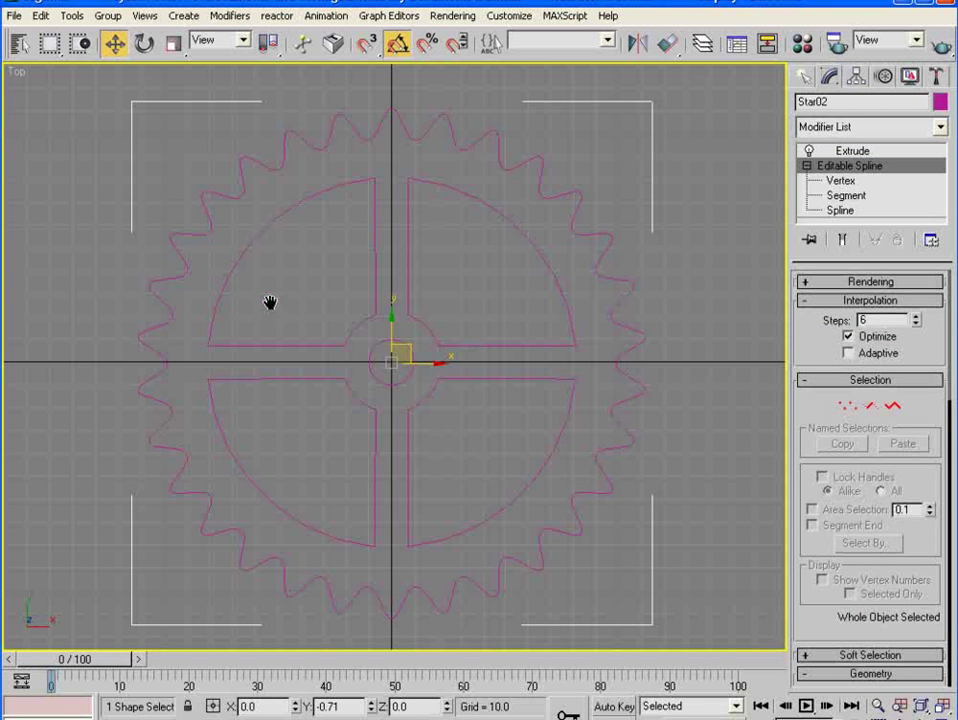
scroll(270, 302, "up", 10)
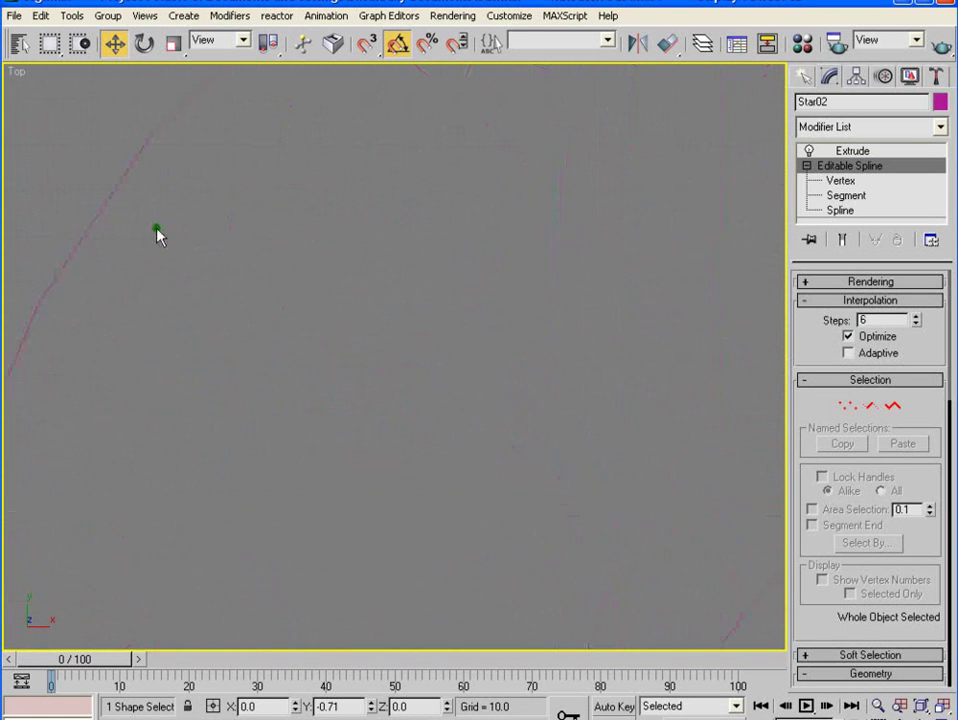
middle_click_drag(157, 233, 416, 367)
scroll(378, 398, "down", 8)
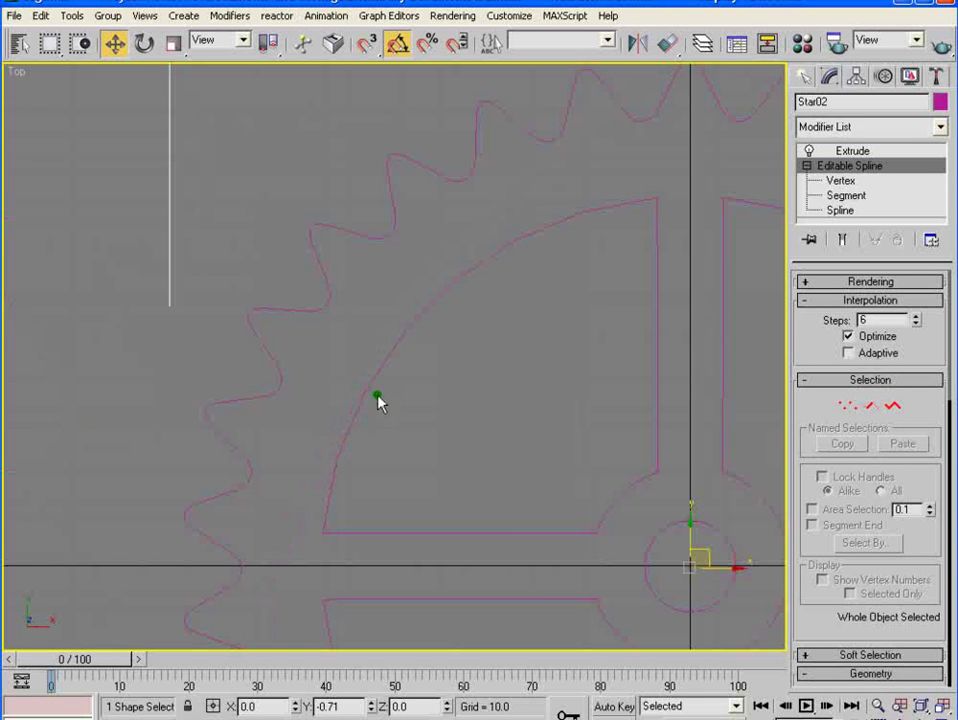
middle_click_drag(537, 366, 397, 276)
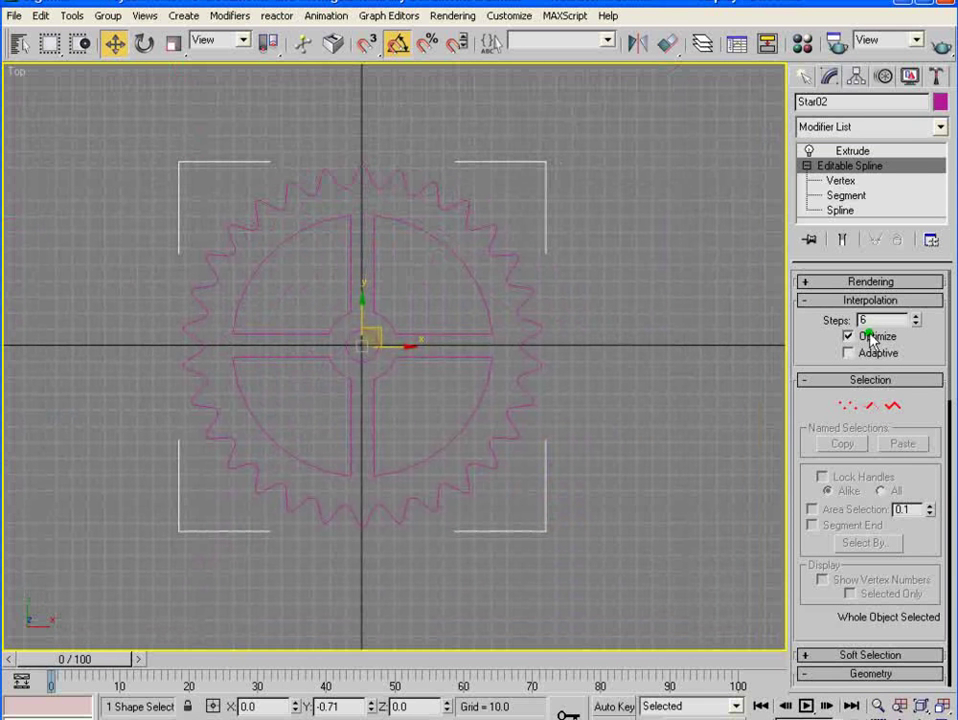
type("2")
key("Return")
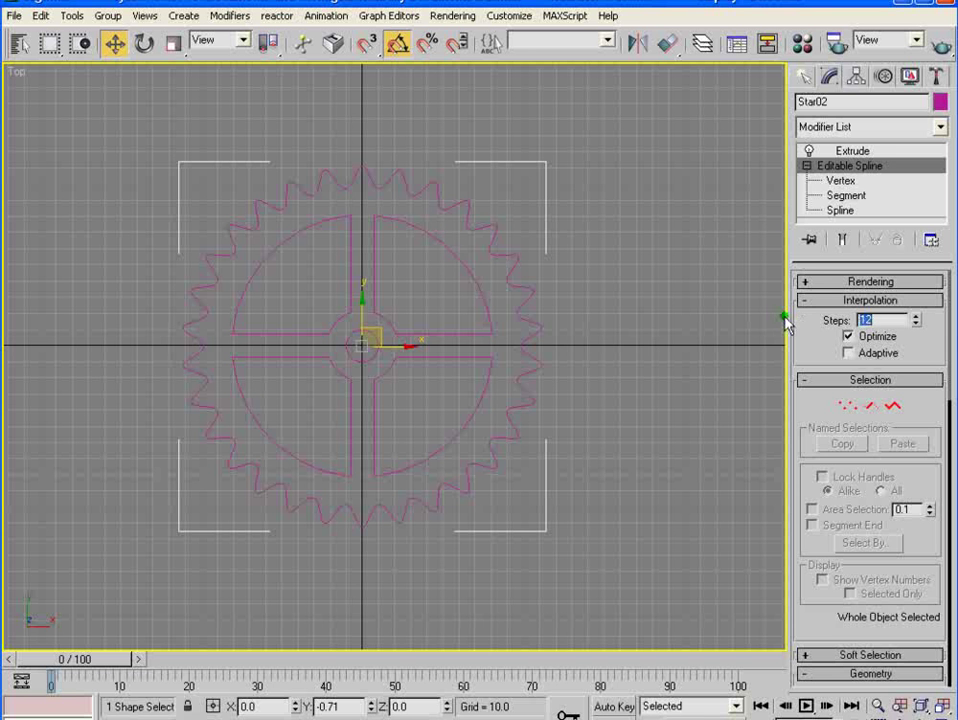
- Return to the Extrude modifier and zoom the Top viewport to fill it with the gear
left_click(848, 151)
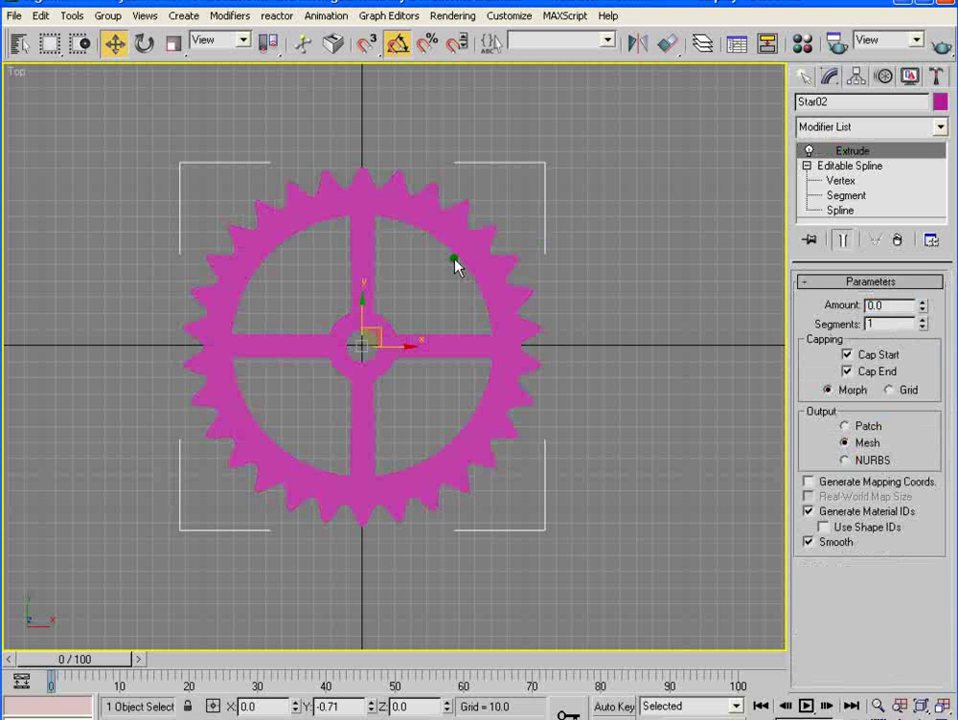
middle_click_drag(455, 262, 556, 284)
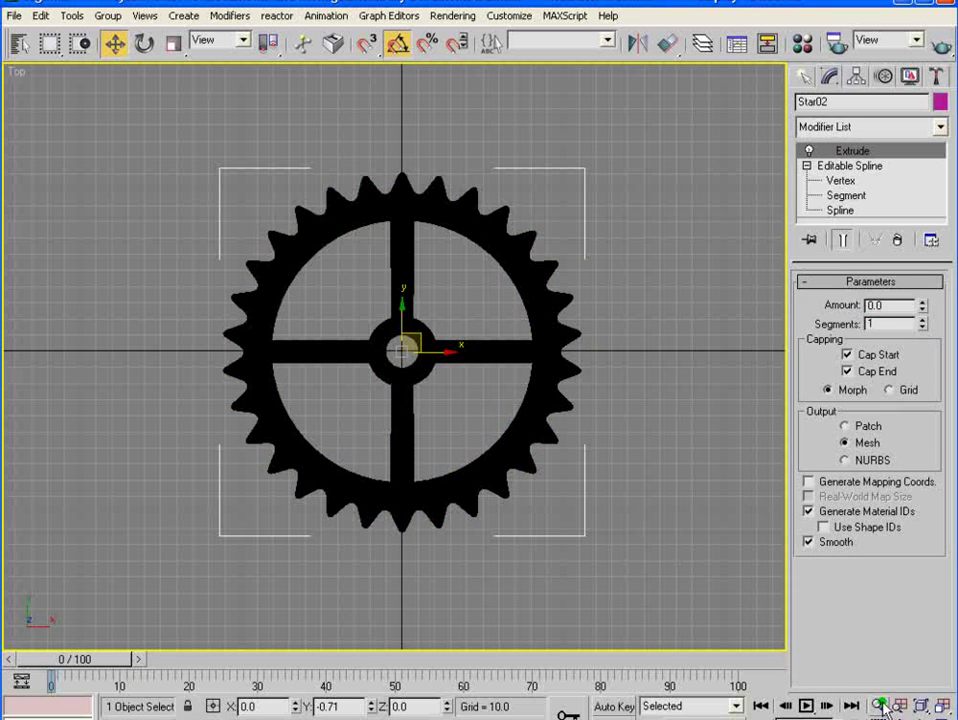
left_click(880, 706)
left_click_drag(488, 438, 494, 385)
middle_click_drag(494, 385, 486, 390)
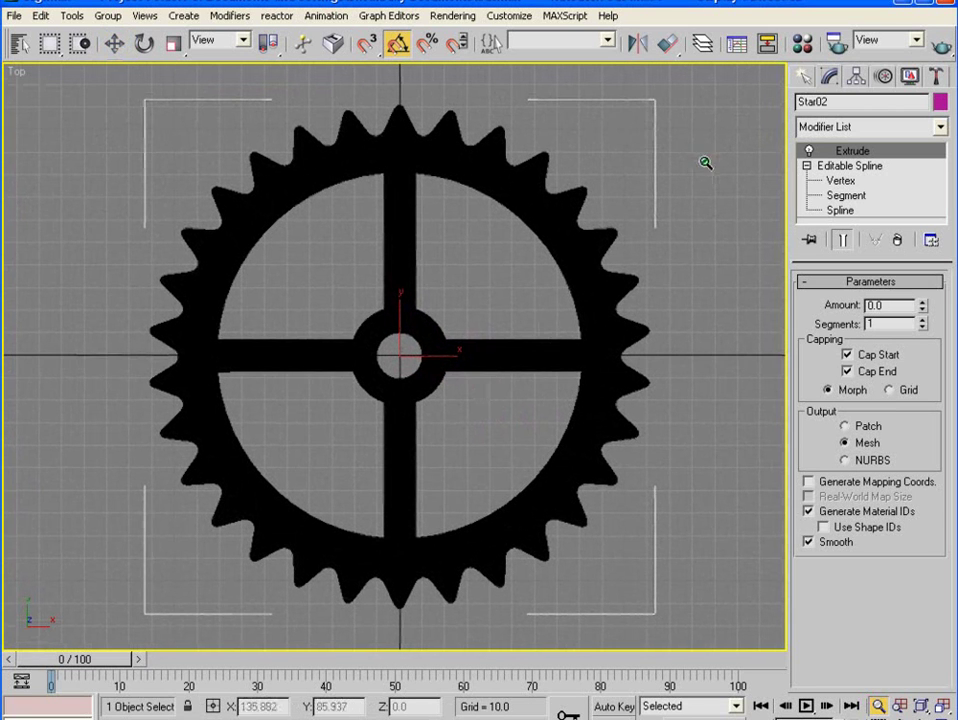
- Render the gear's top view at 1200×1200 from Render Scene
left_click(836, 43)
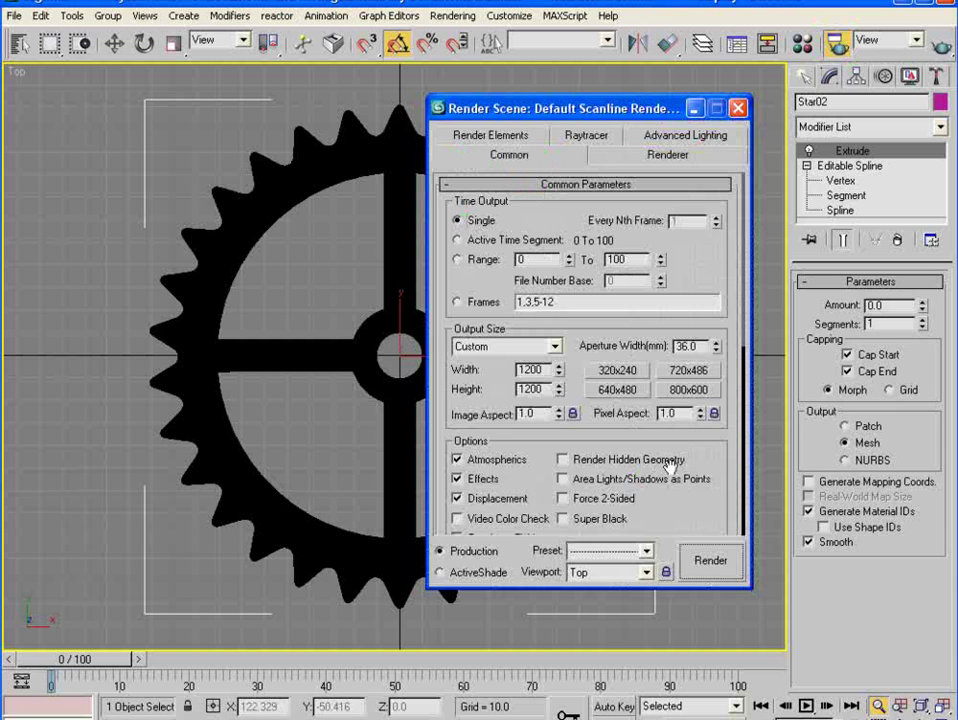
scroll(690, 515, "down", 5)
left_click(716, 560)
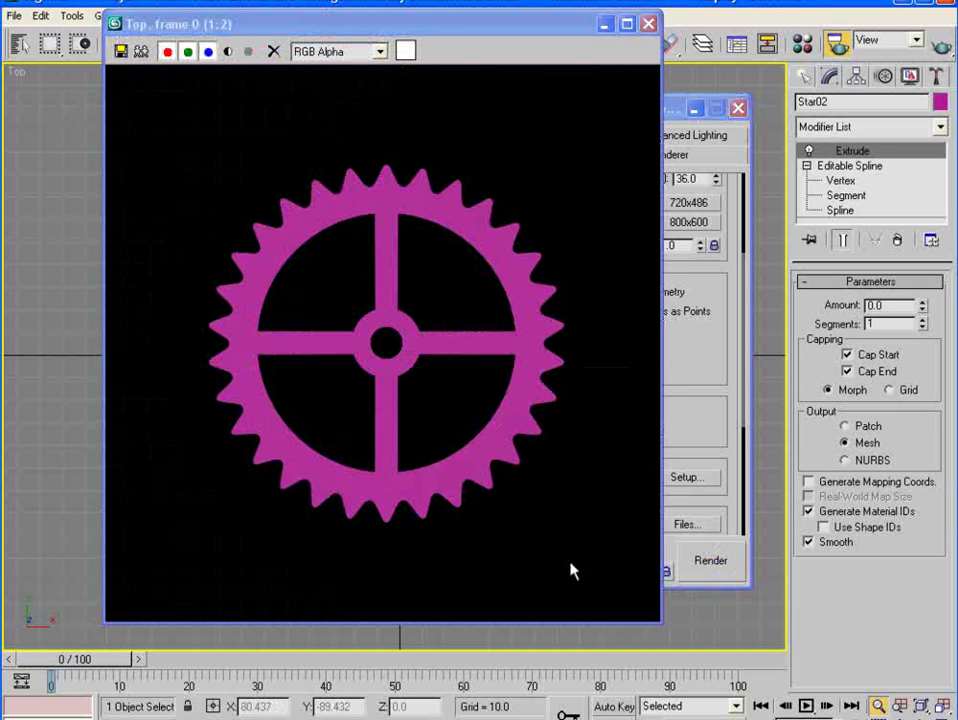
- Save the render as the Targa image star2.tga, accepting the Targa options
left_click(117, 52)
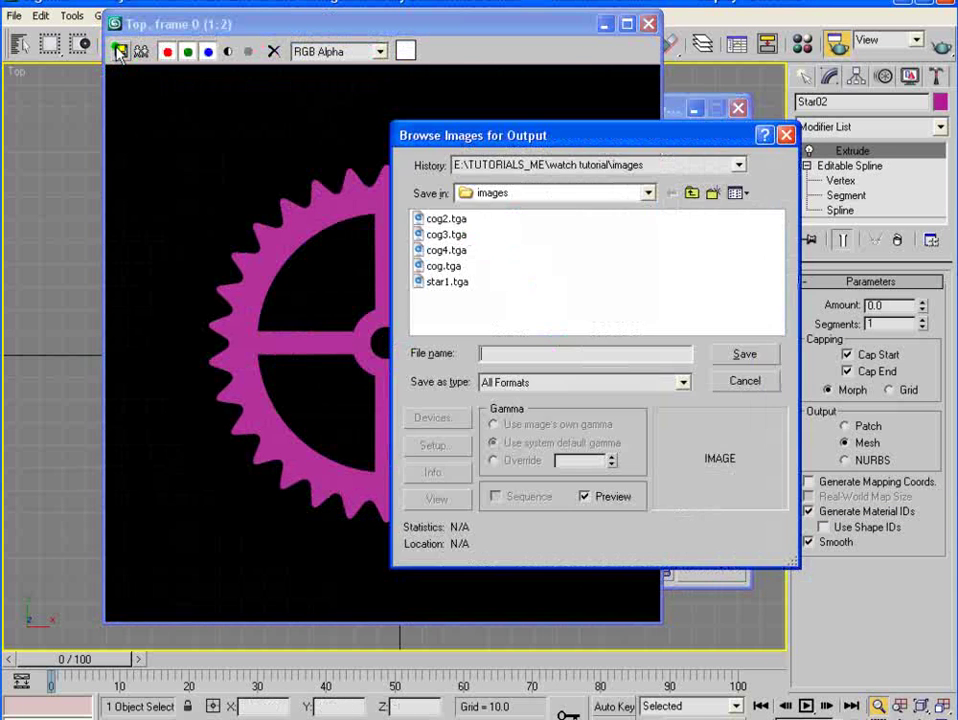
left_click(443, 282)
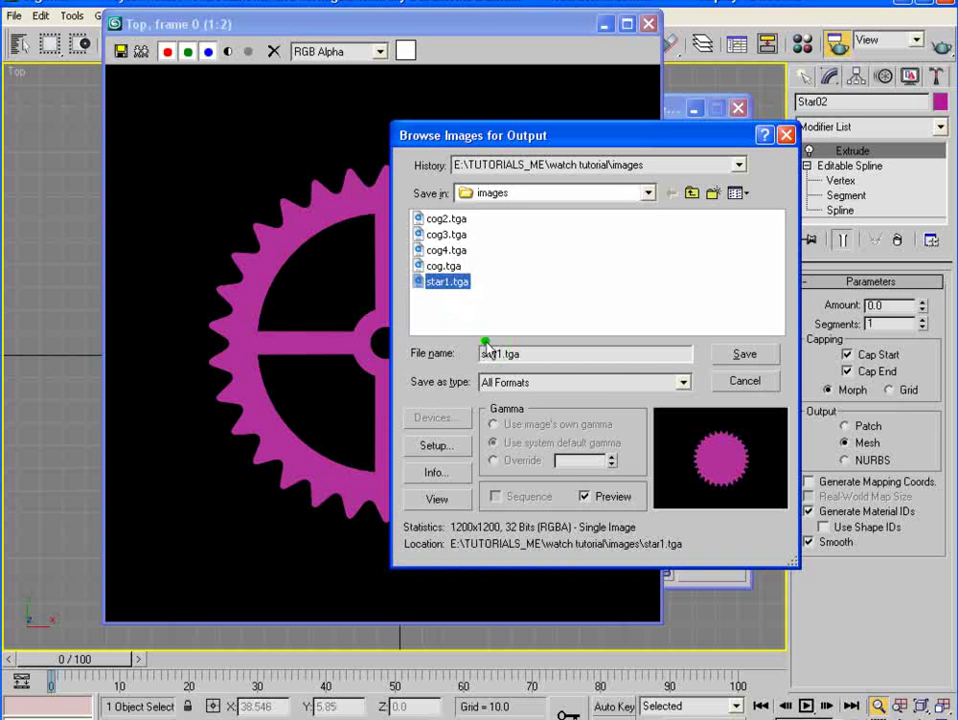
left_click(522, 383)
key("t")
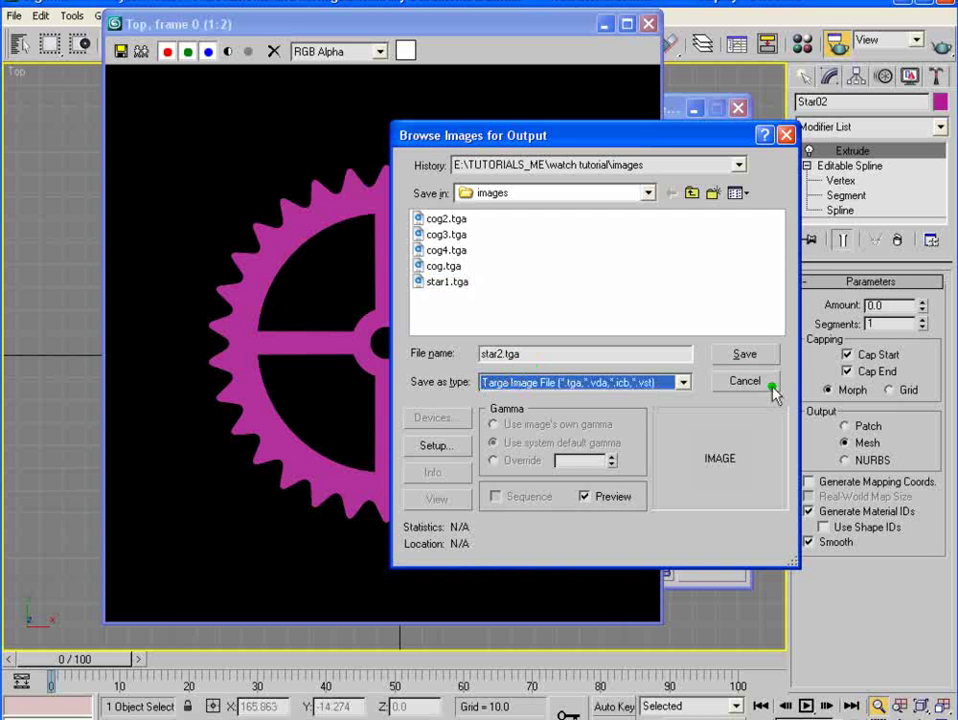
left_click(742, 355)
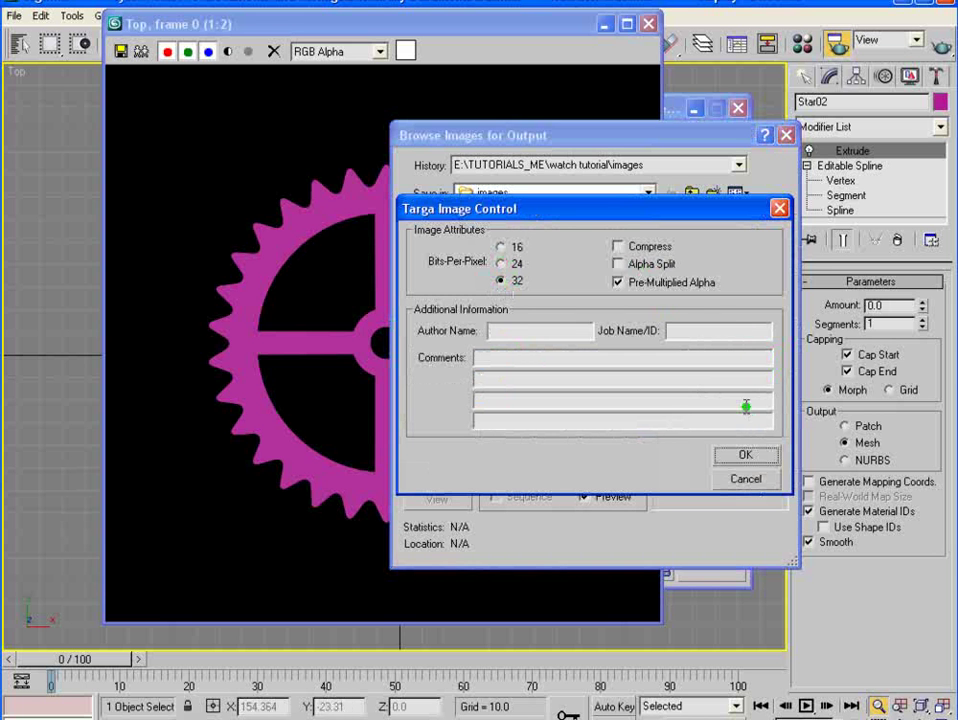
left_click(747, 455)
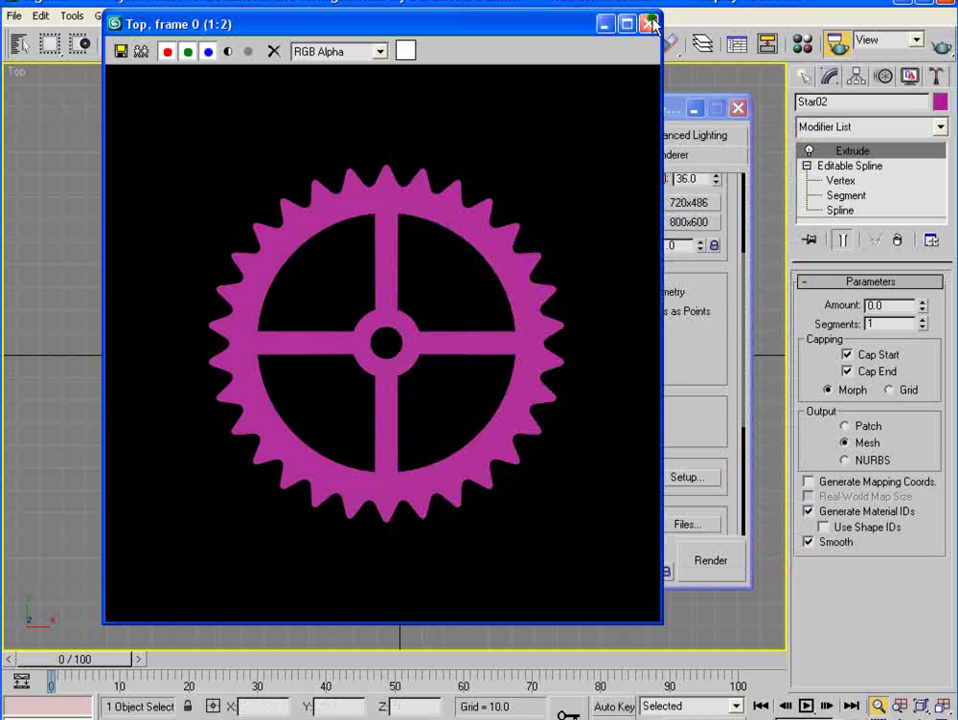
- Check the render's alpha channel, then close the frame window and render settings
left_click(228, 51)
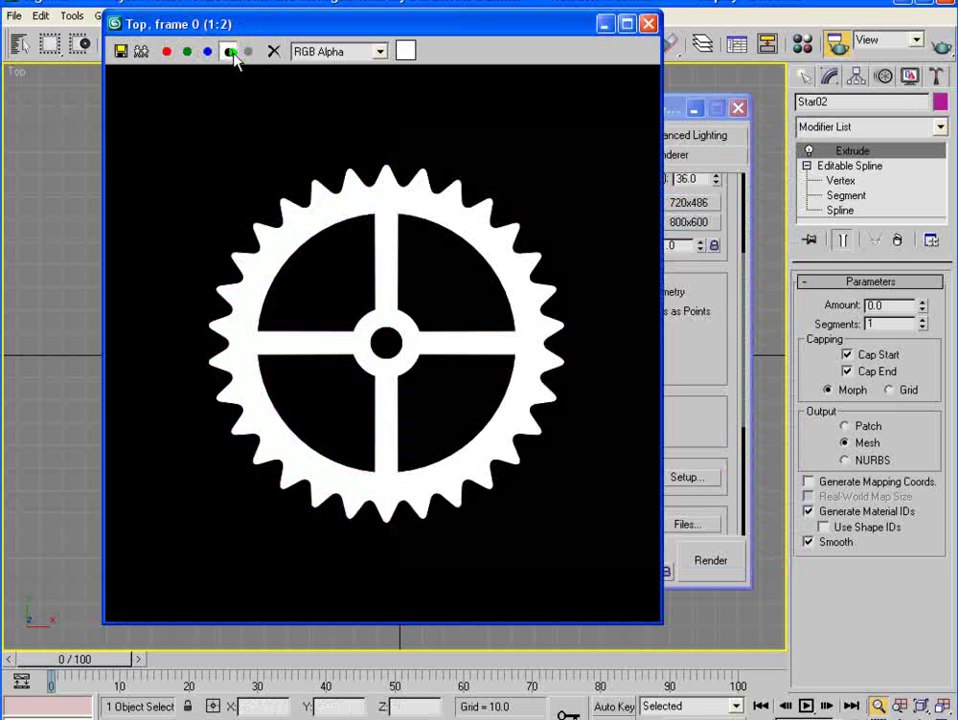
left_click(228, 51)
left_click(648, 22)
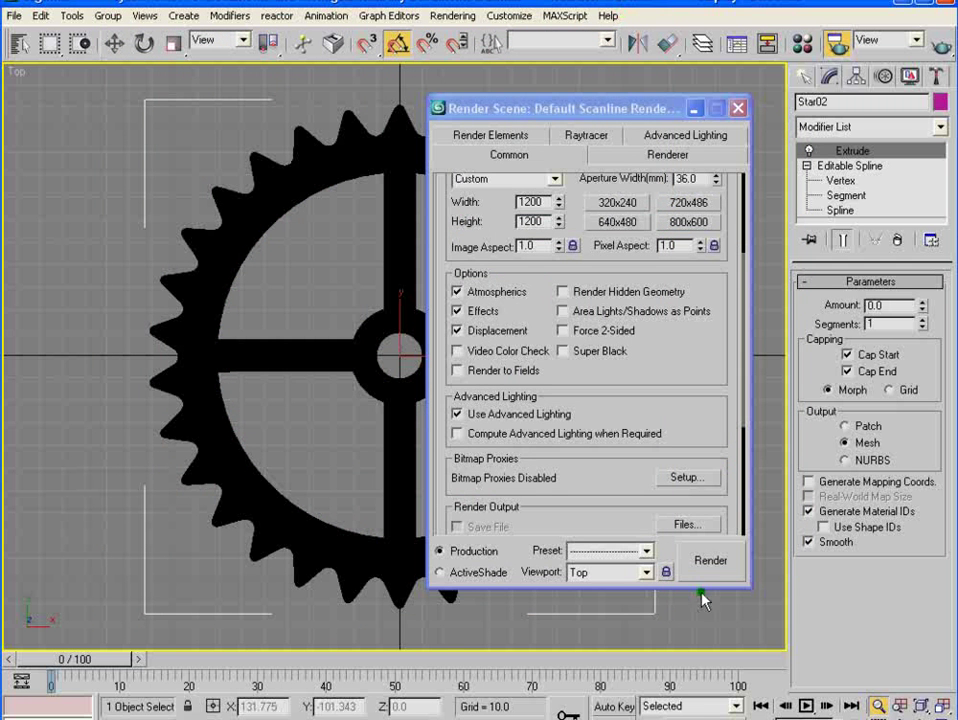
left_click(737, 107)
- In Watch_comp.psd, turn off the cog4 layer and turn on the cog6 layer
mouse_move(583, 268)
middle_mouse_down()
mouse_move(577, 278)
mouse_move(594, 240)
middle_mouse_up()
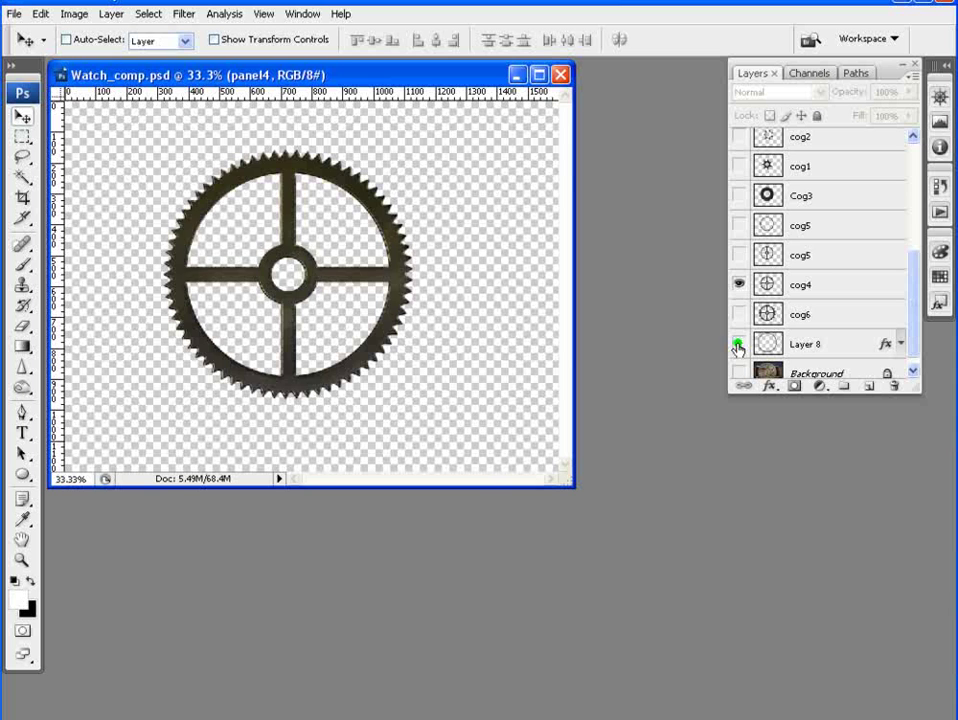
left_click(738, 284)
left_click(738, 314)
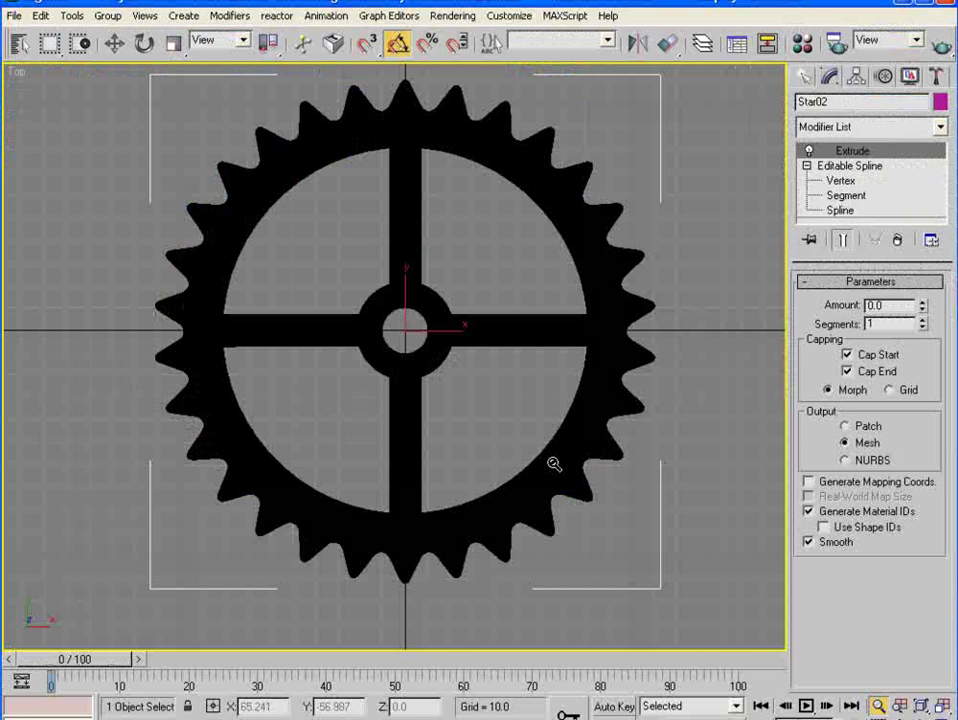
- Recentre the Top view on the gear and remove Star02's Extrude modifier
scroll(498, 449, "down", 4)
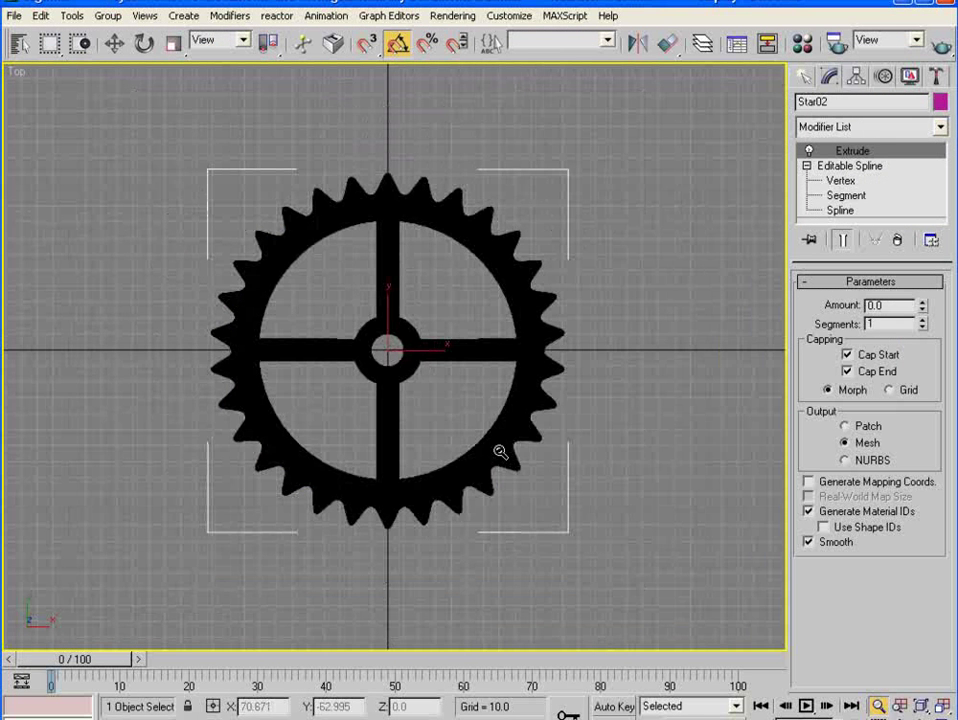
left_click(114, 43)
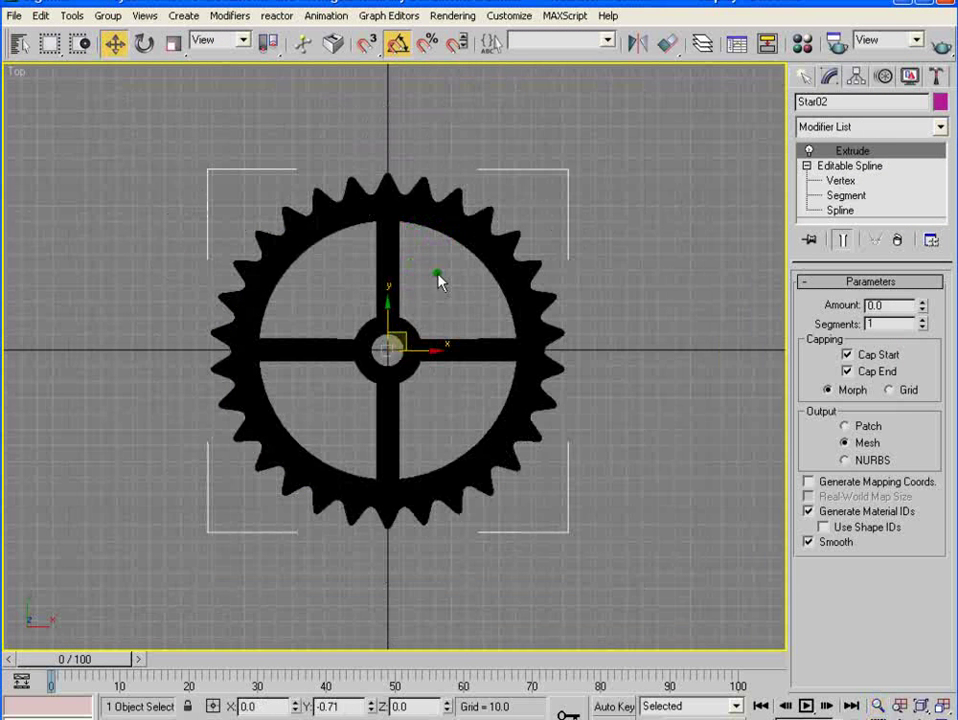
middle_click_drag(445, 274, 445, 279)
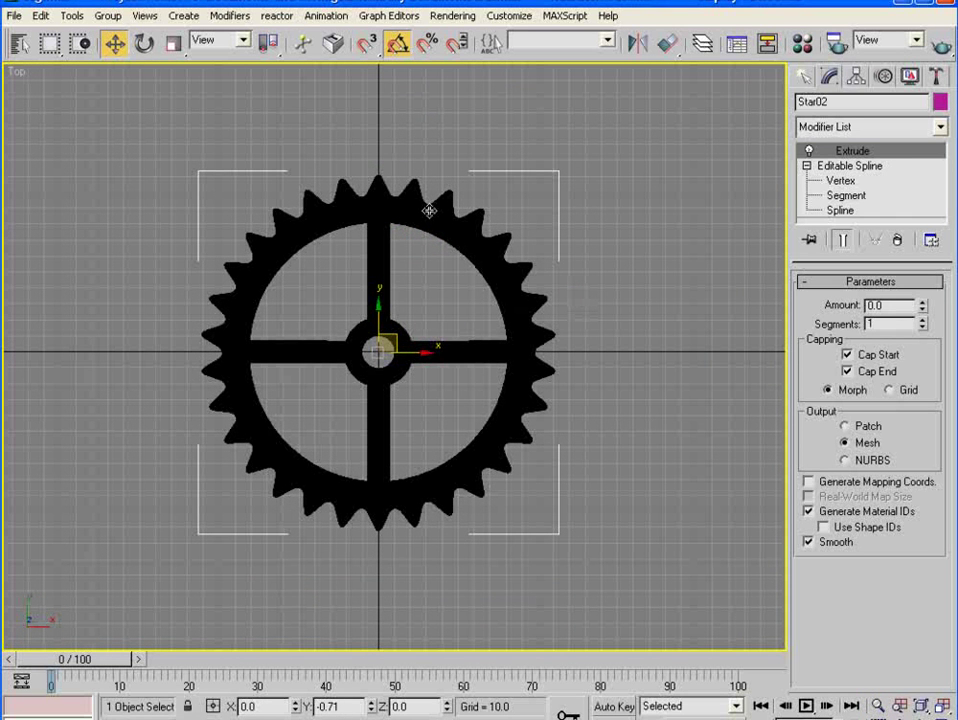
middle_click_drag(428, 214, 430, 207)
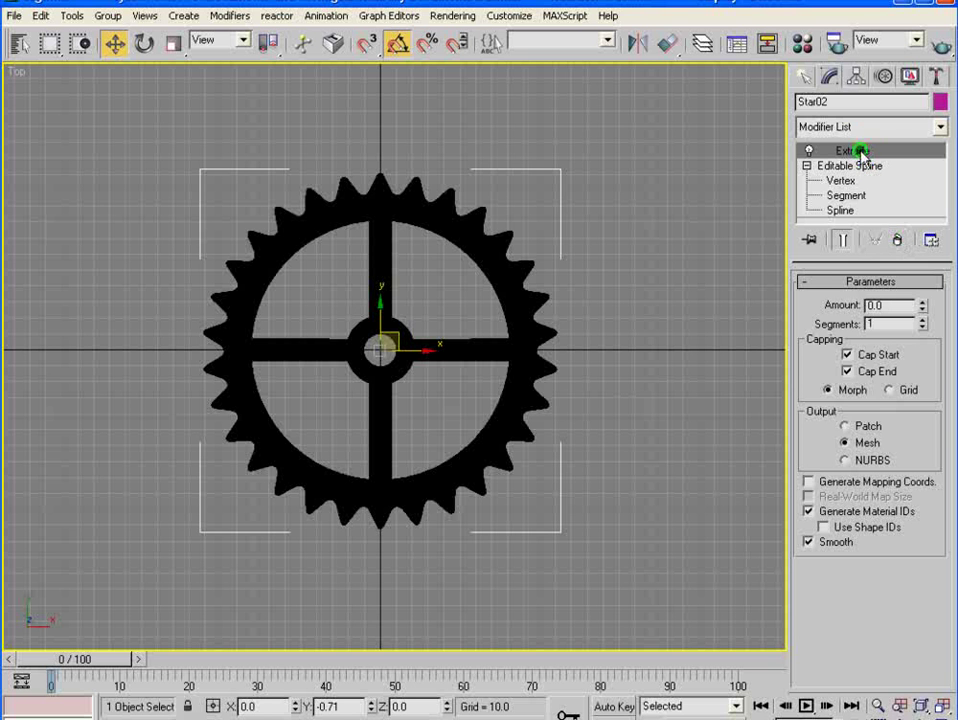
left_click(898, 241)
- Clone Star02 as a copy named Star03 and hide the copy
left_click(576, 262)
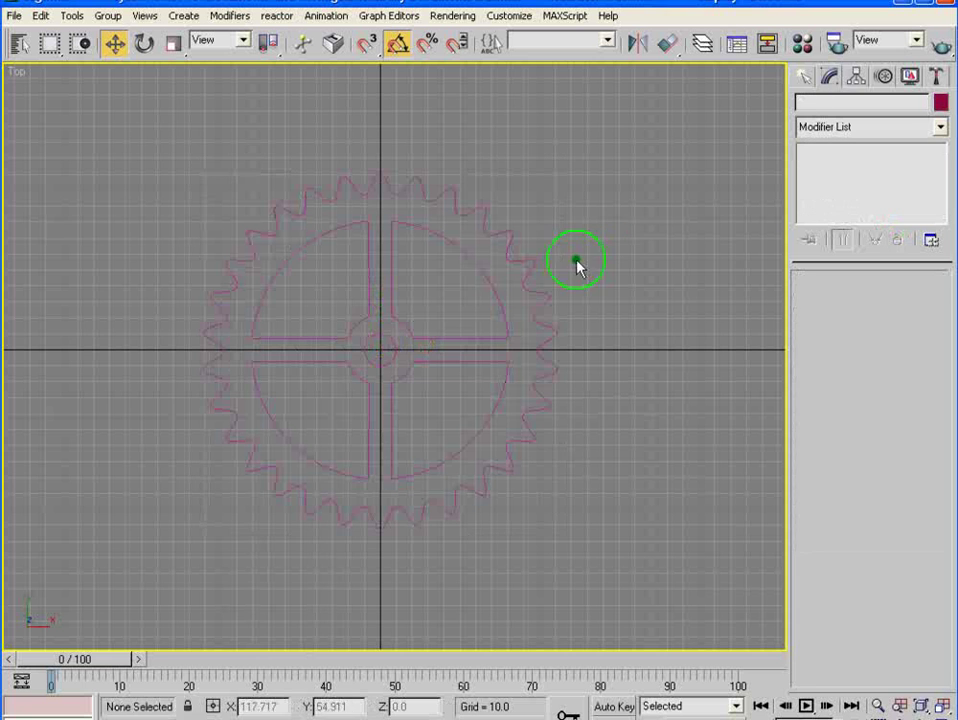
left_click(507, 242)
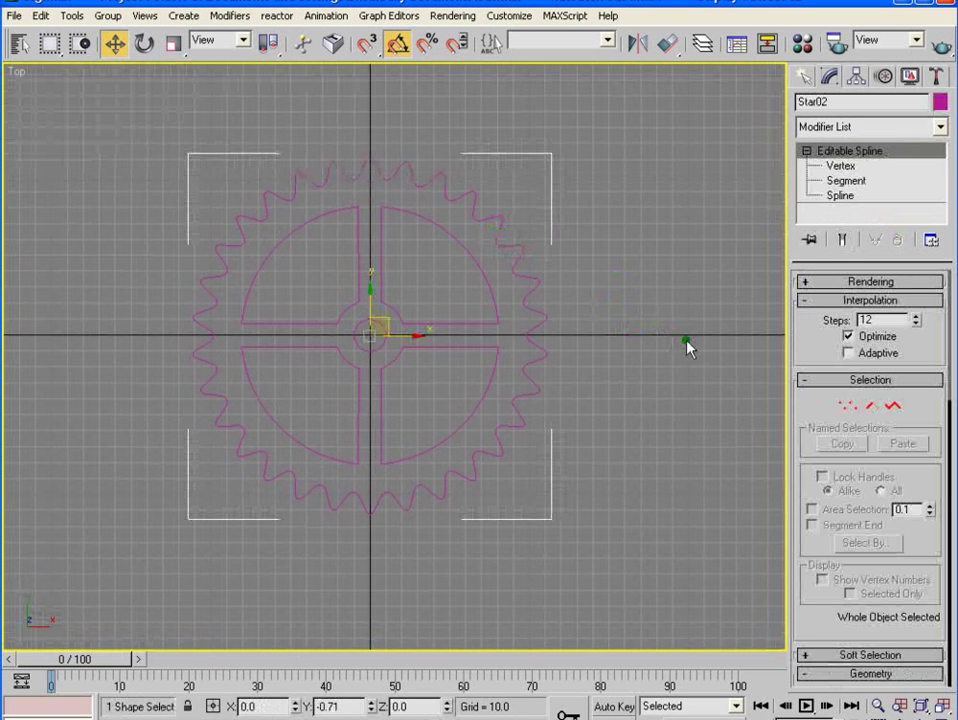
left_click(840, 196)
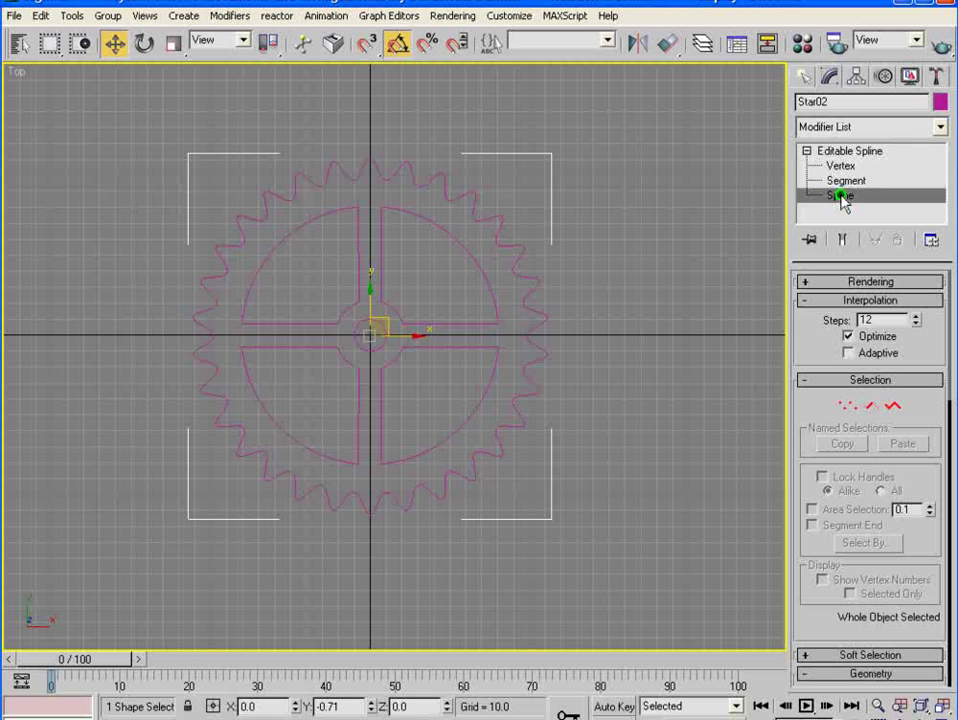
left_click(499, 246)
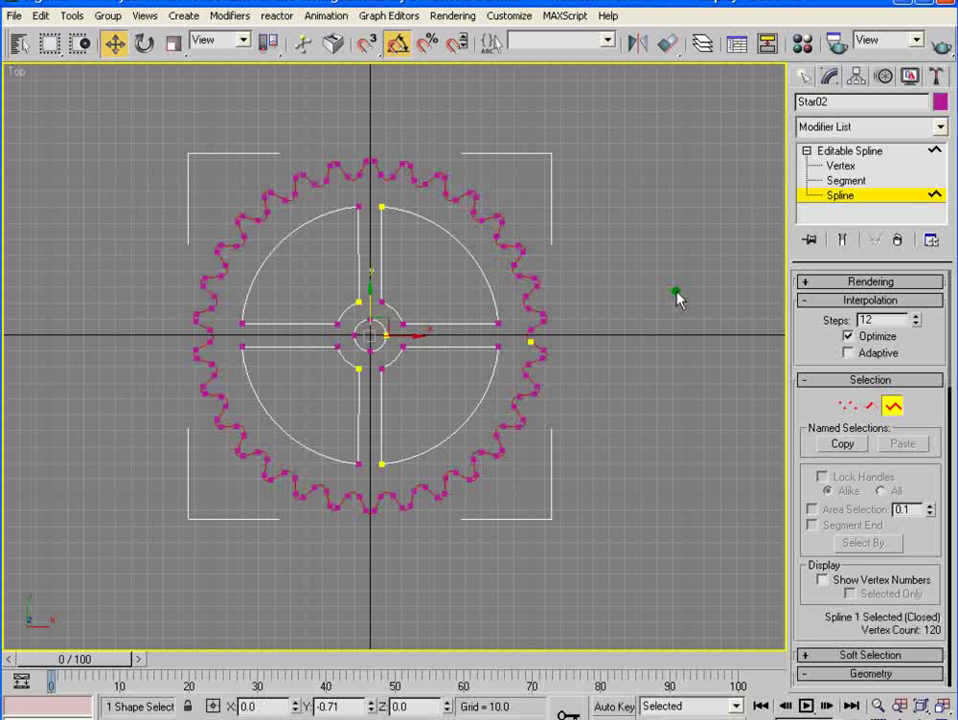
left_click(850, 151)
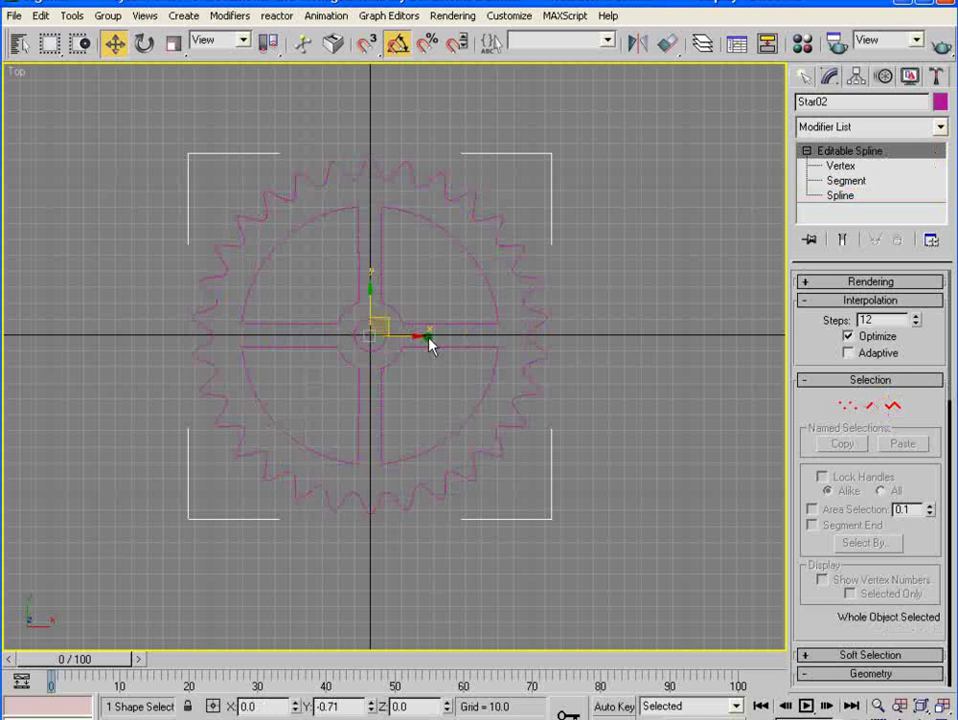
left_click_drag(383, 316, 385, 318, "shift")
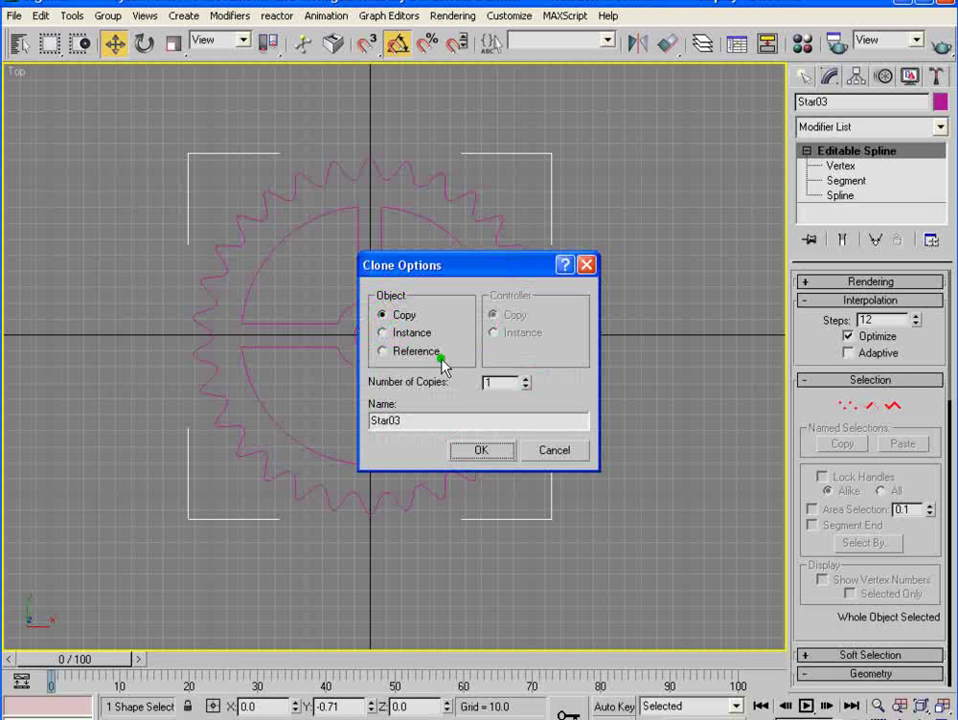
left_click(480, 450)
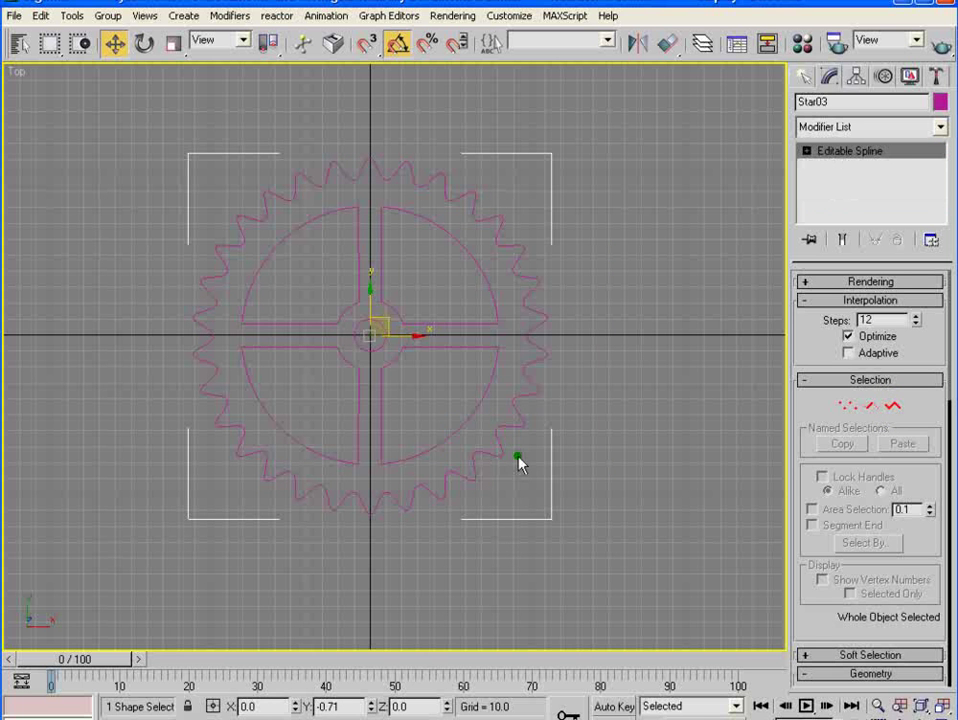
right_click(372, 312)
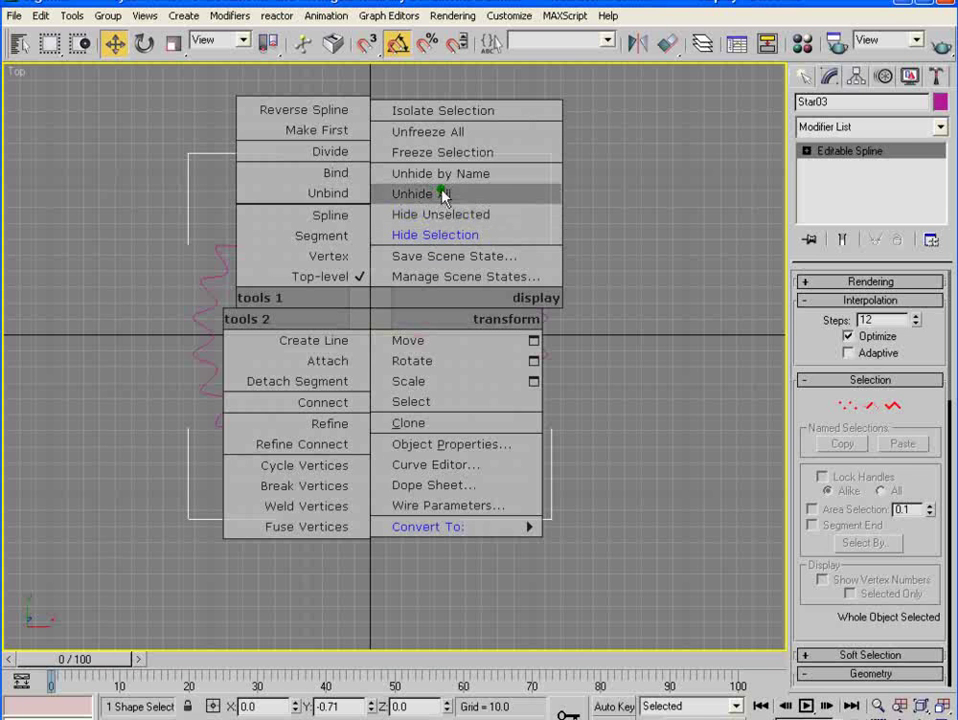
left_click(432, 235)
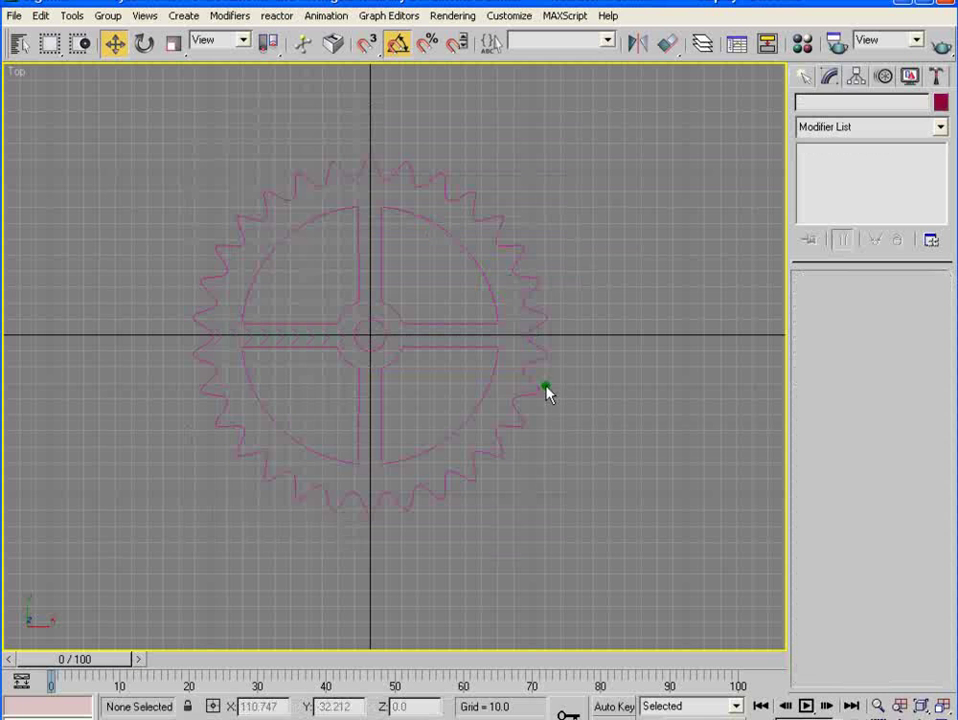
- Delete Star02's toothed outer spline, leaving the rim arcs, spokes and hub
left_click(436, 322)
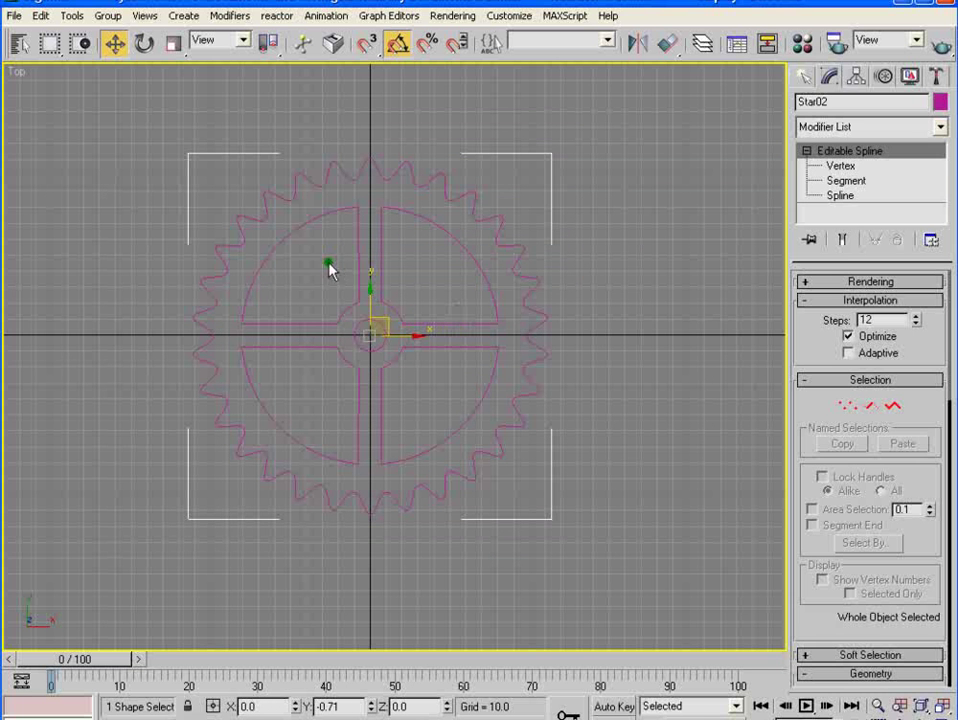
left_click(847, 181)
left_click(520, 246)
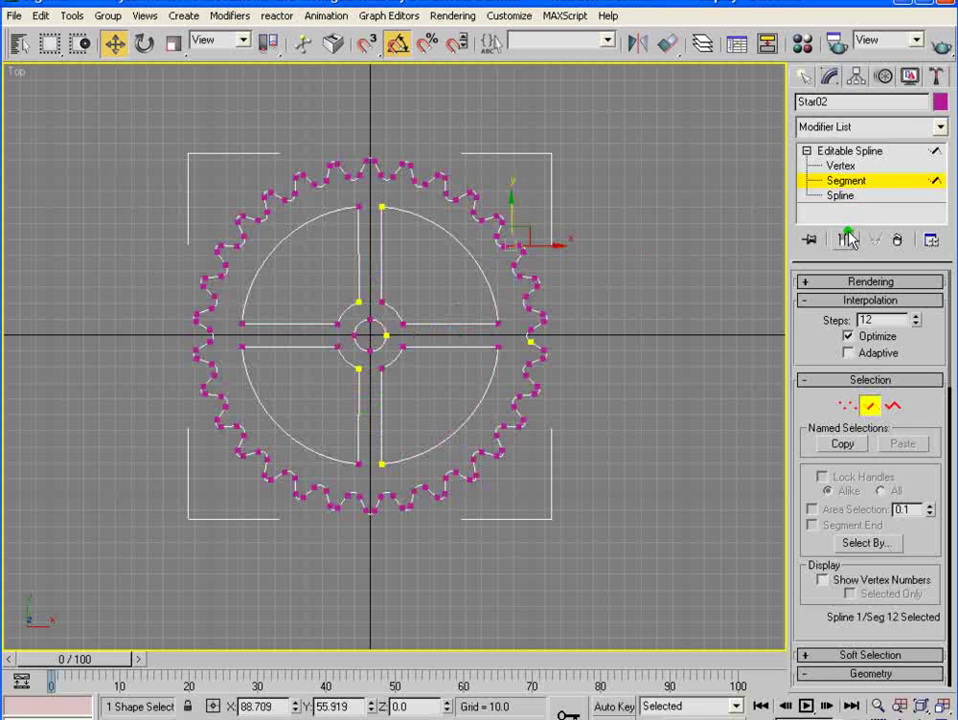
left_click(838, 196)
left_click(504, 232)
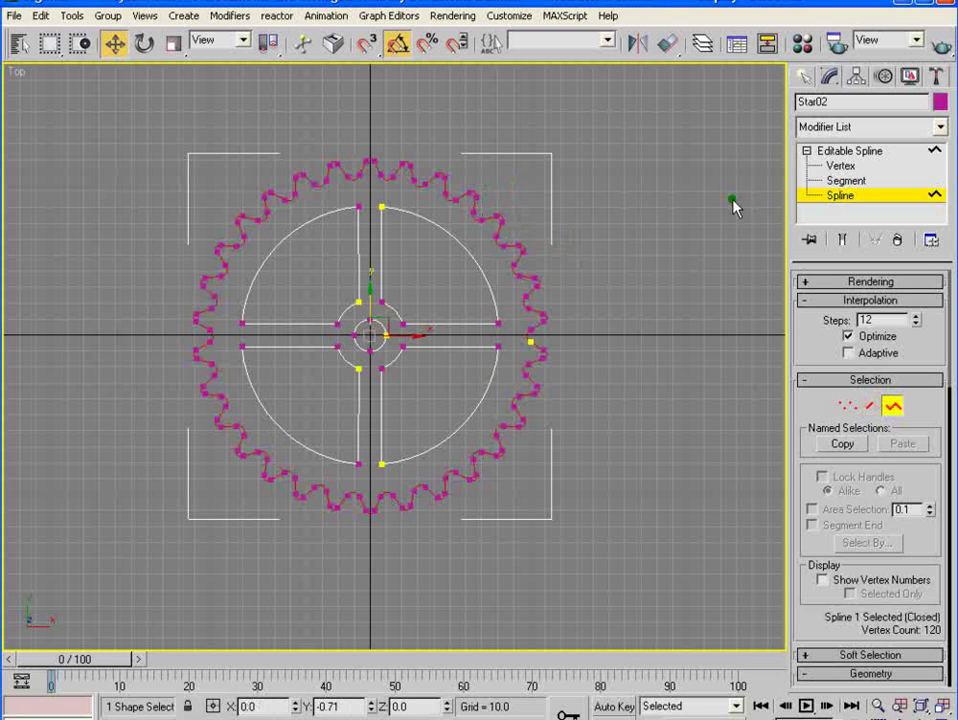
key("Delete")
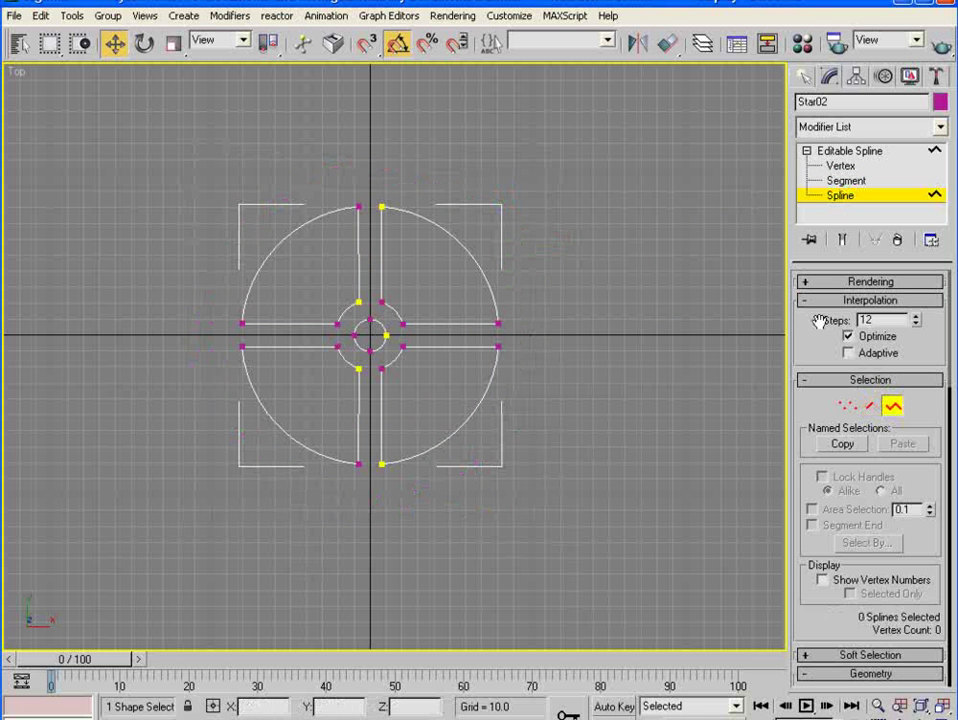
left_click(818, 151)
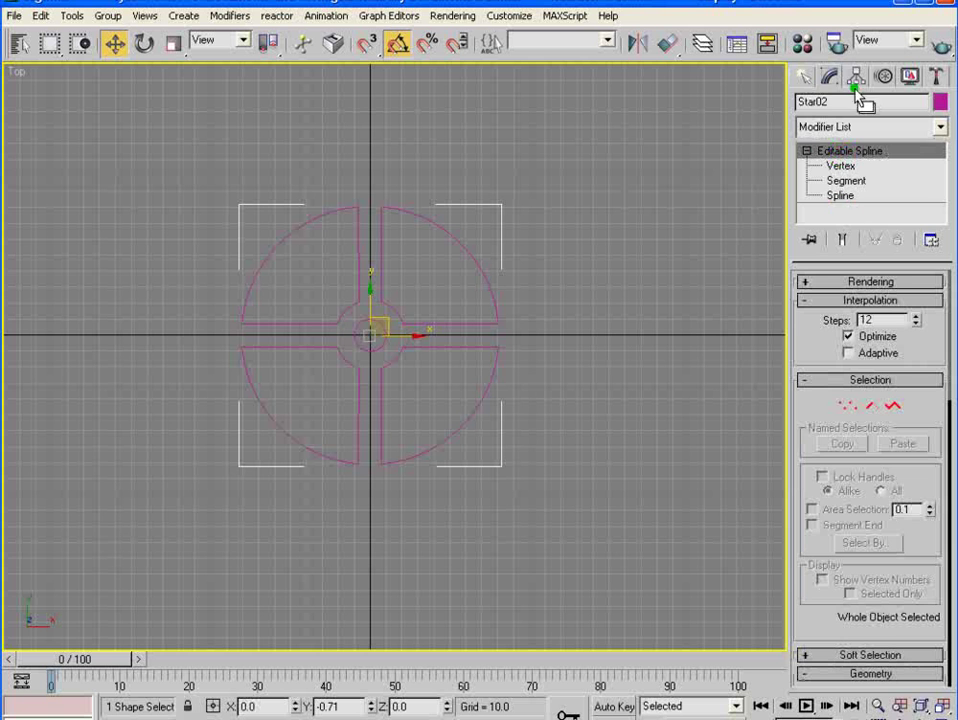
- Draw a new star shape outward from the spoked wheel's centre
left_click(807, 77)
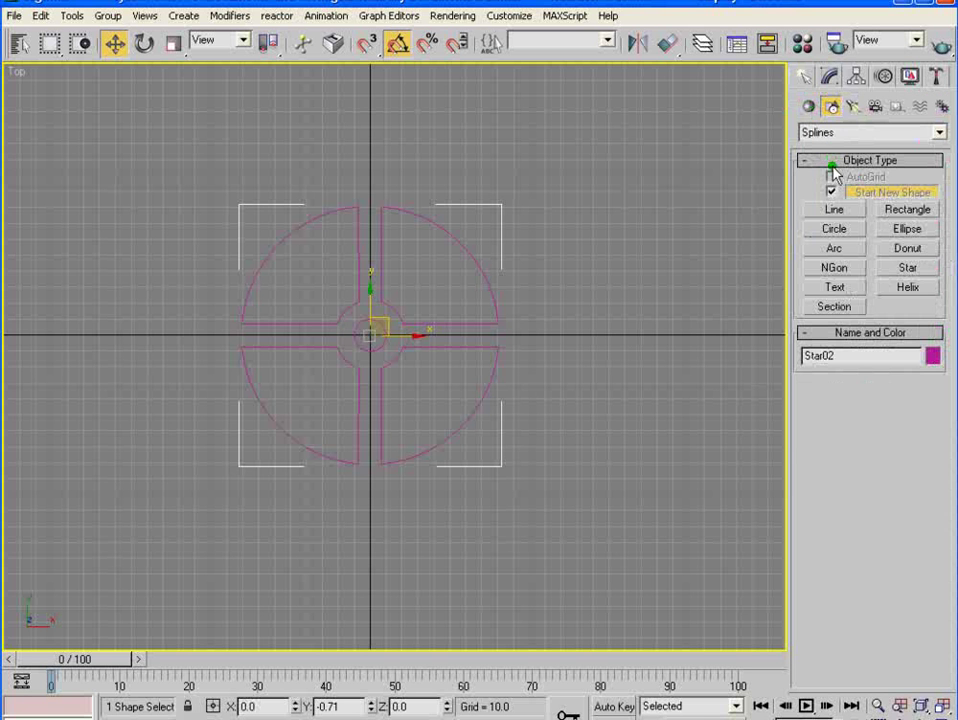
left_click(906, 268)
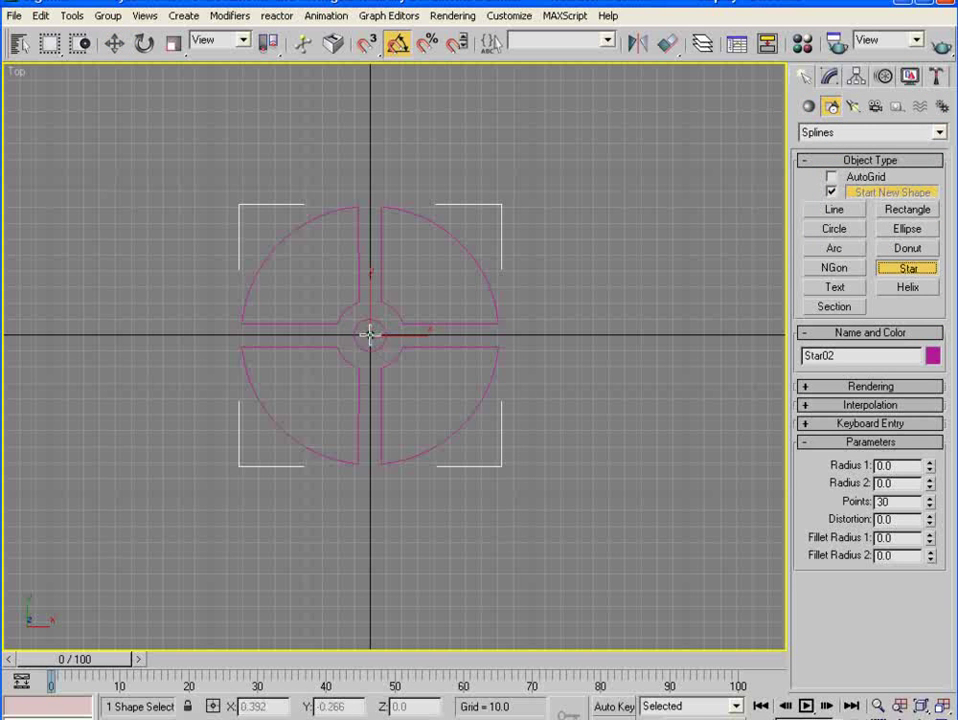
left_click_drag(369, 335, 462, 165)
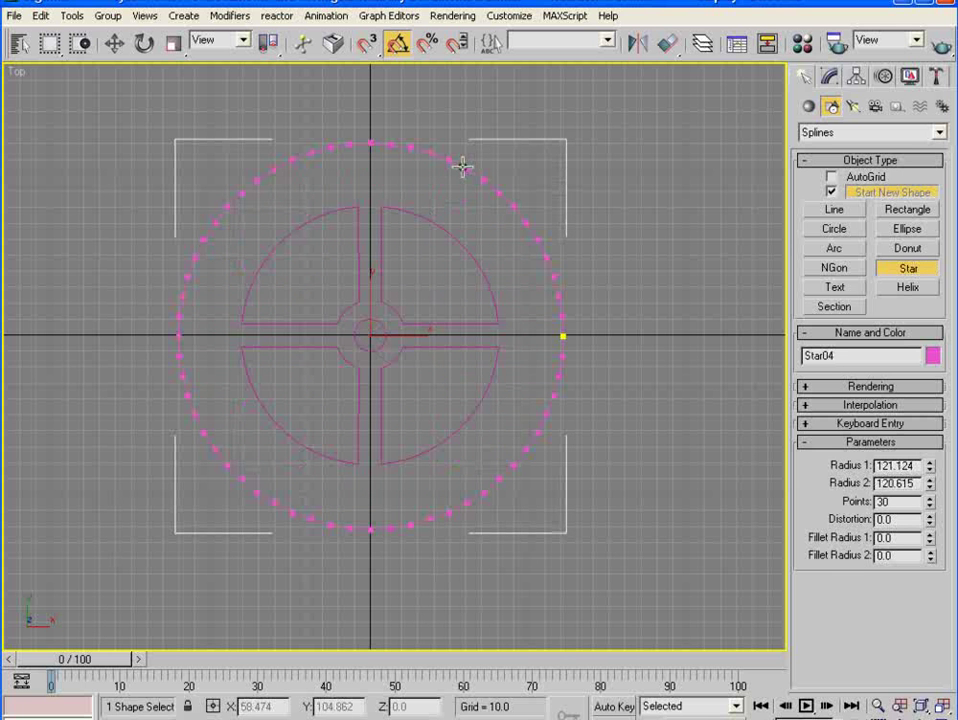
left_click(460, 191)
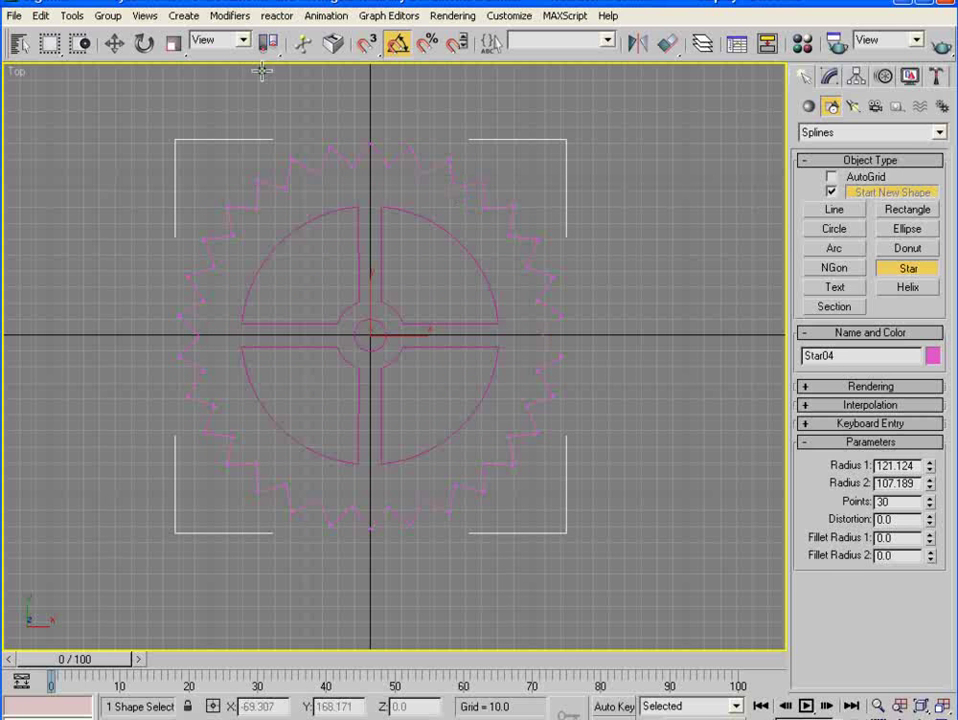
left_click(115, 44)
- Set the star to 14 points with fillet radii 5.27 and 9.25, adjusting its radii
left_click(829, 76)
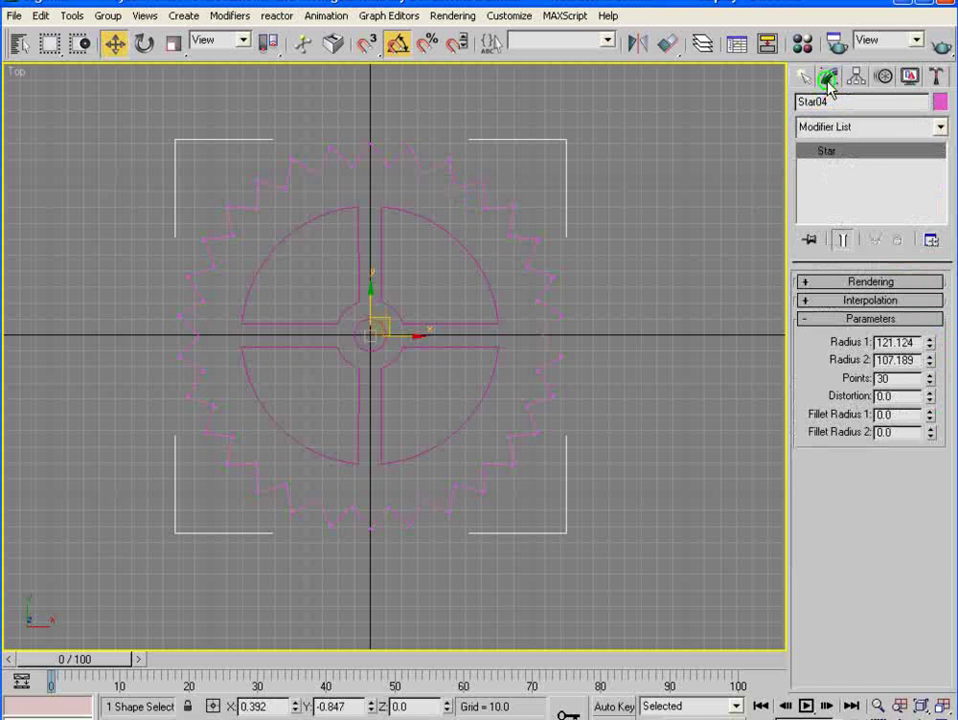
left_click(931, 364)
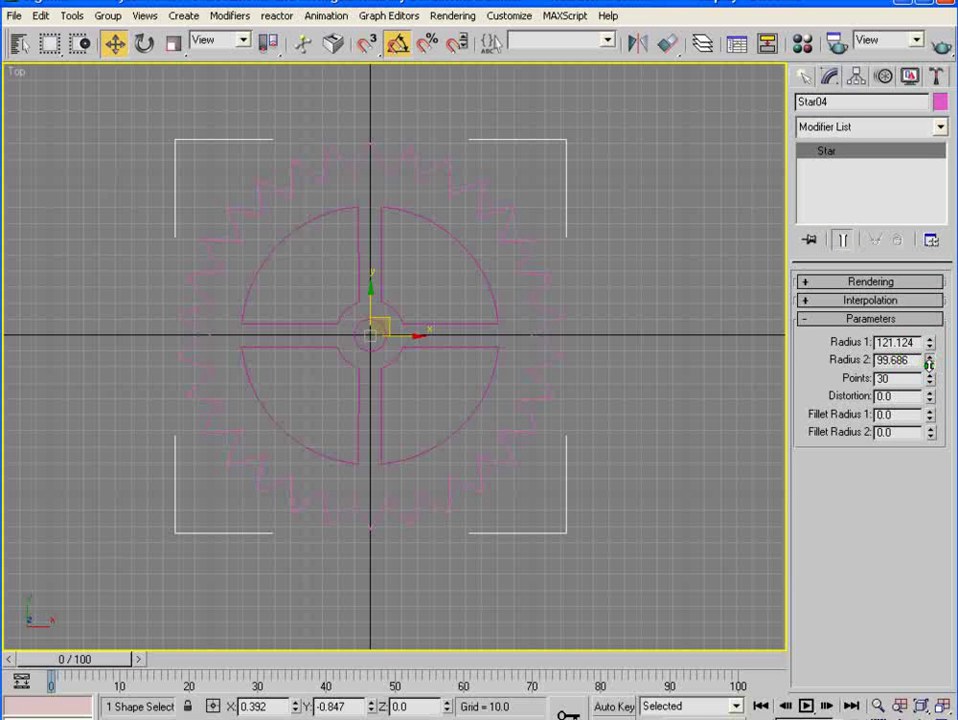
left_click(931, 364)
left_click_drag(930, 345, 930, 353)
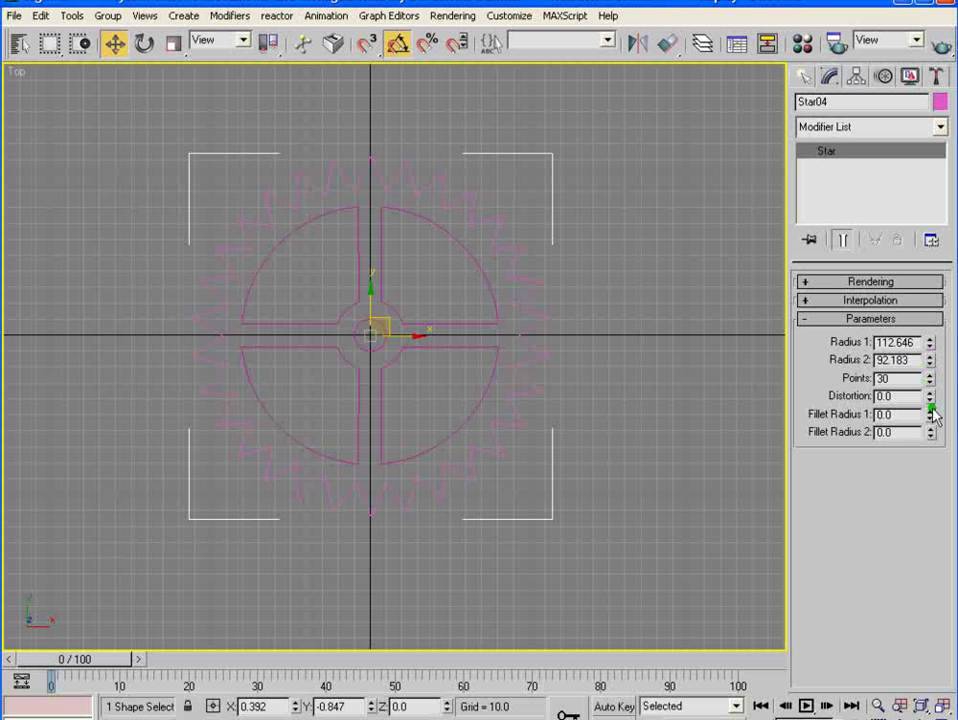
left_click(930, 383)
left_click_drag(932, 392, 930, 395)
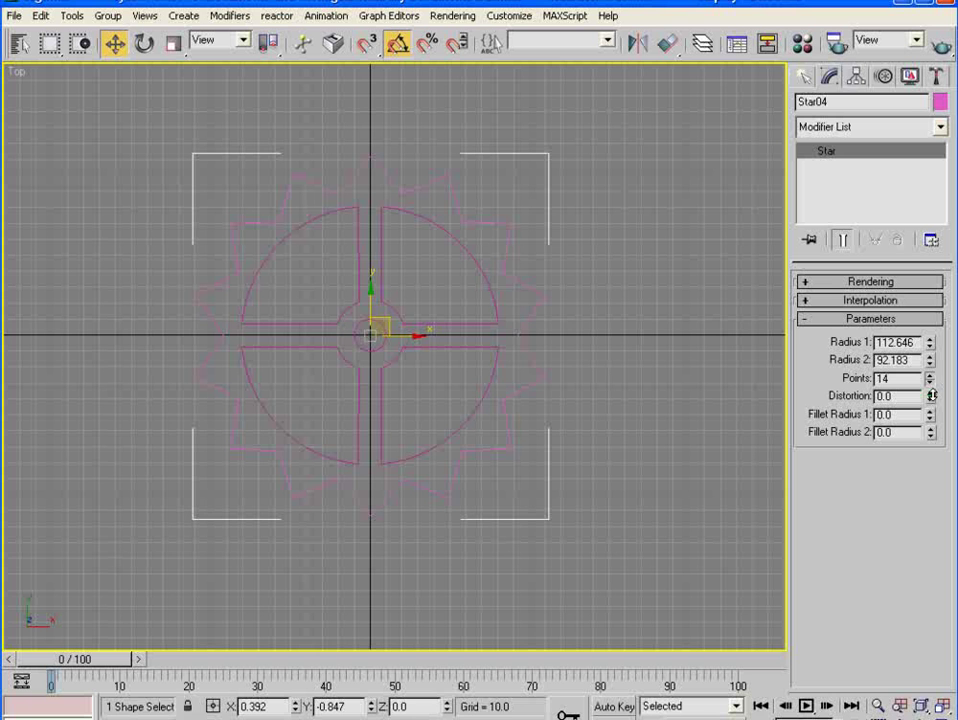
left_click_drag(932, 414, 941, 525)
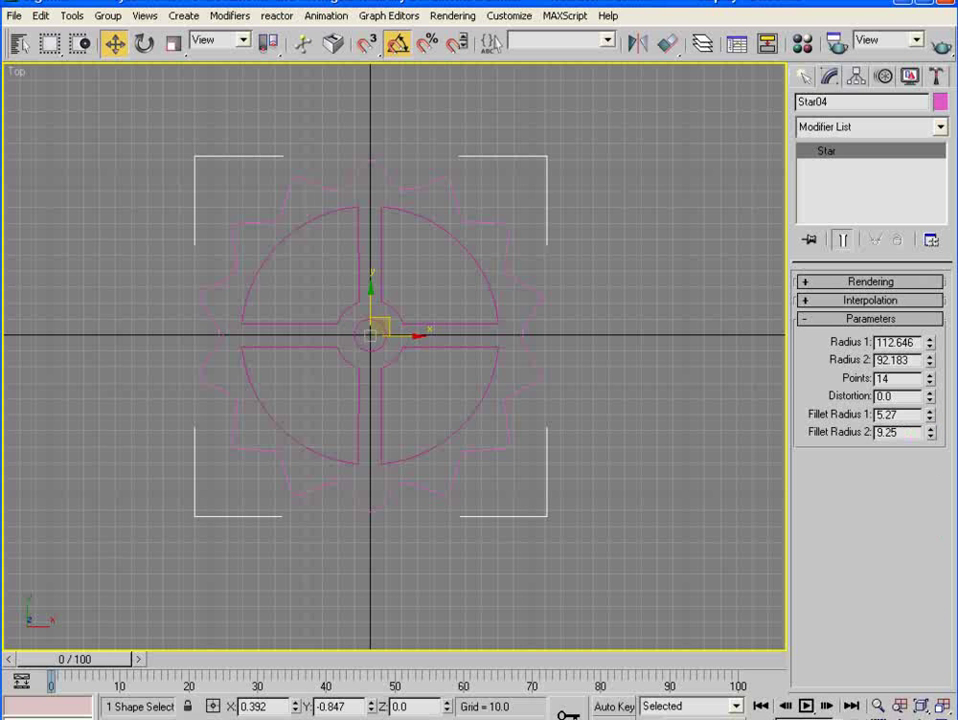
mouse_move(930, 365)
left_mouse_down()
mouse_move(930, 325)
mouse_move(931, 358)
left_mouse_up()
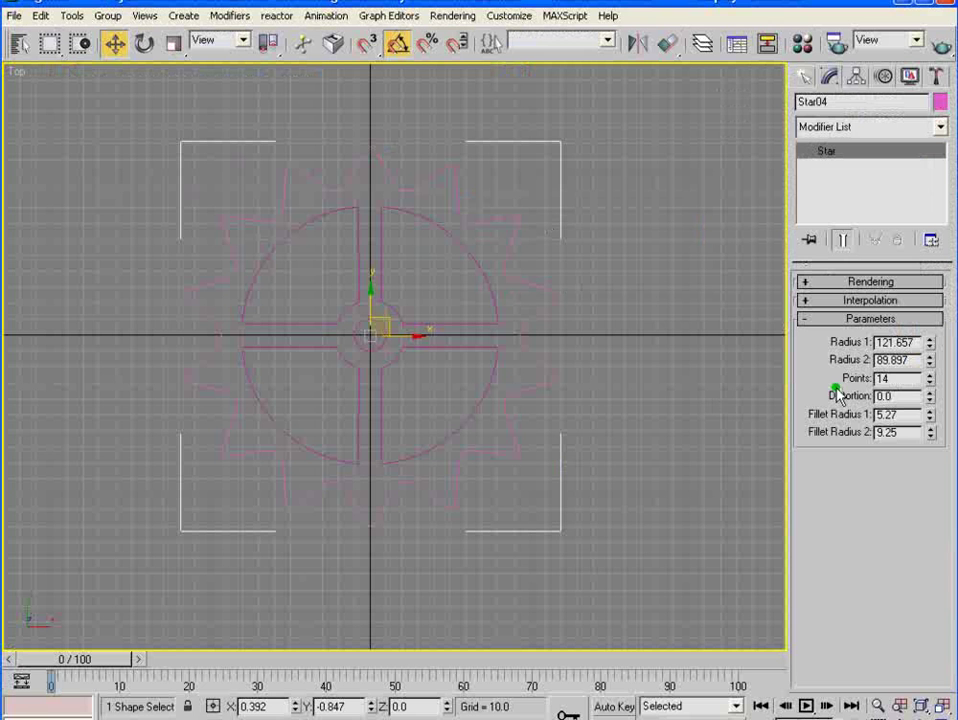
- Set Star04's point count to 16
left_click(840, 378)
type("16")
key("Return")
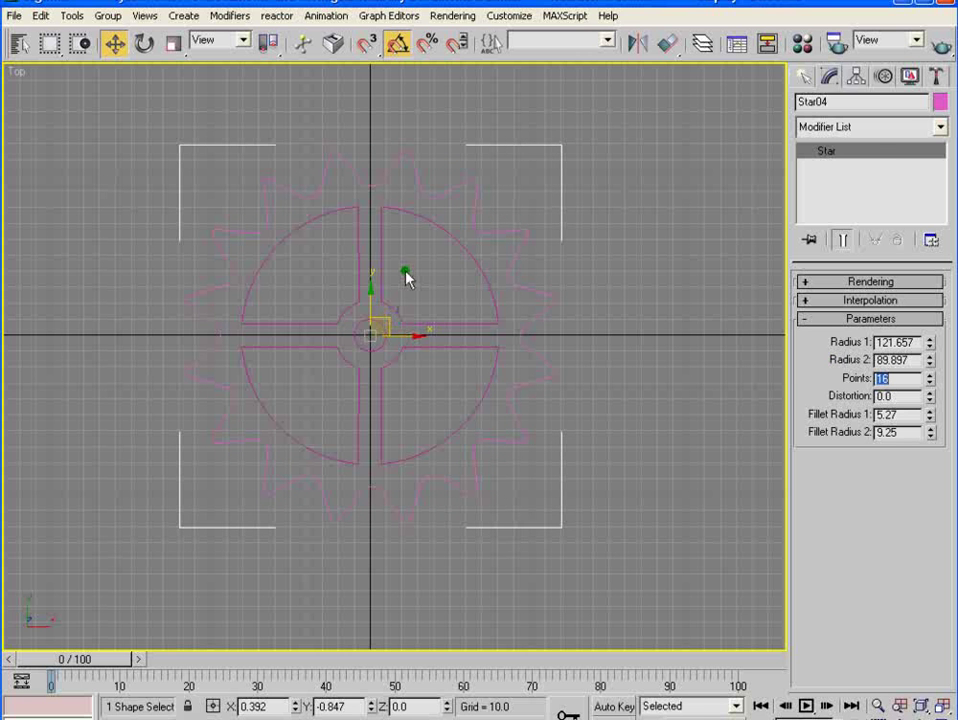
- Centre-align Star02 to Star04 on X, Y and Z using Center to Center
left_click(449, 239)
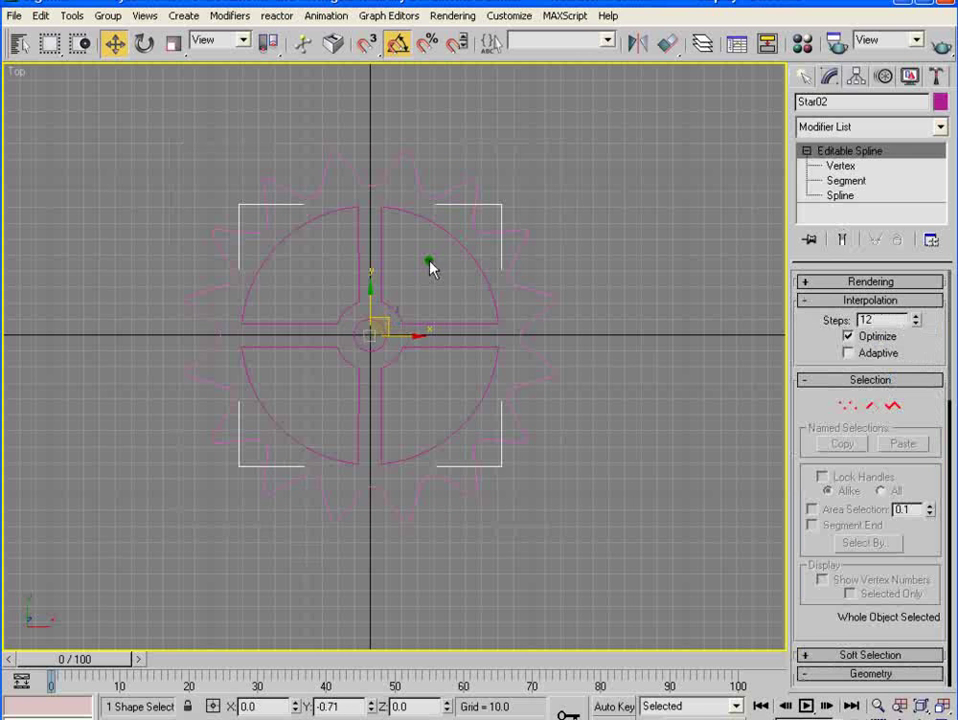
left_click(668, 44)
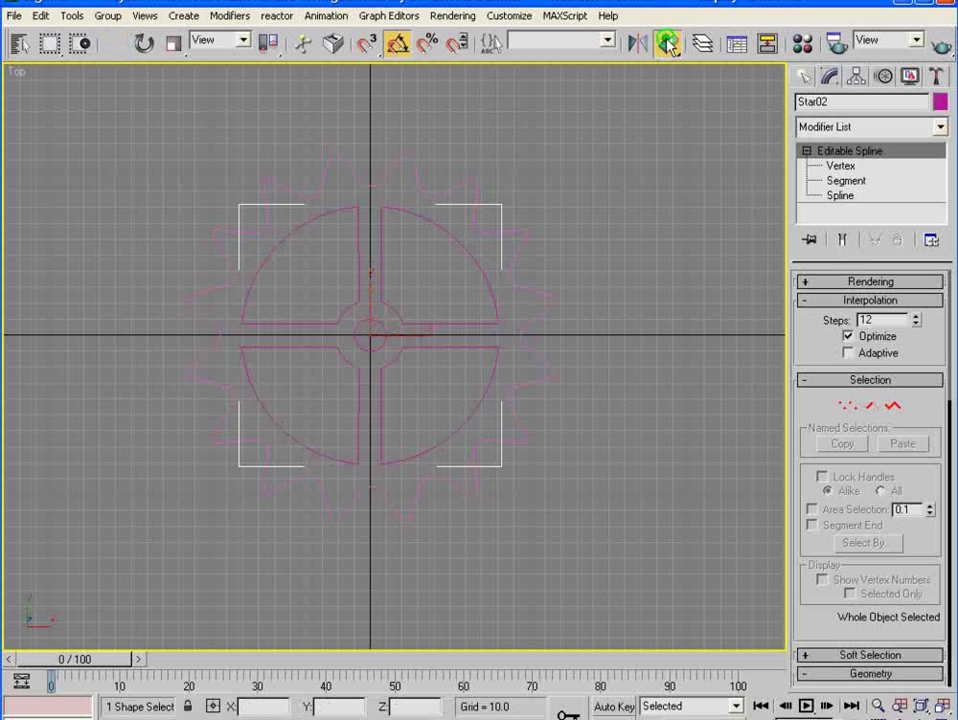
left_click(444, 191)
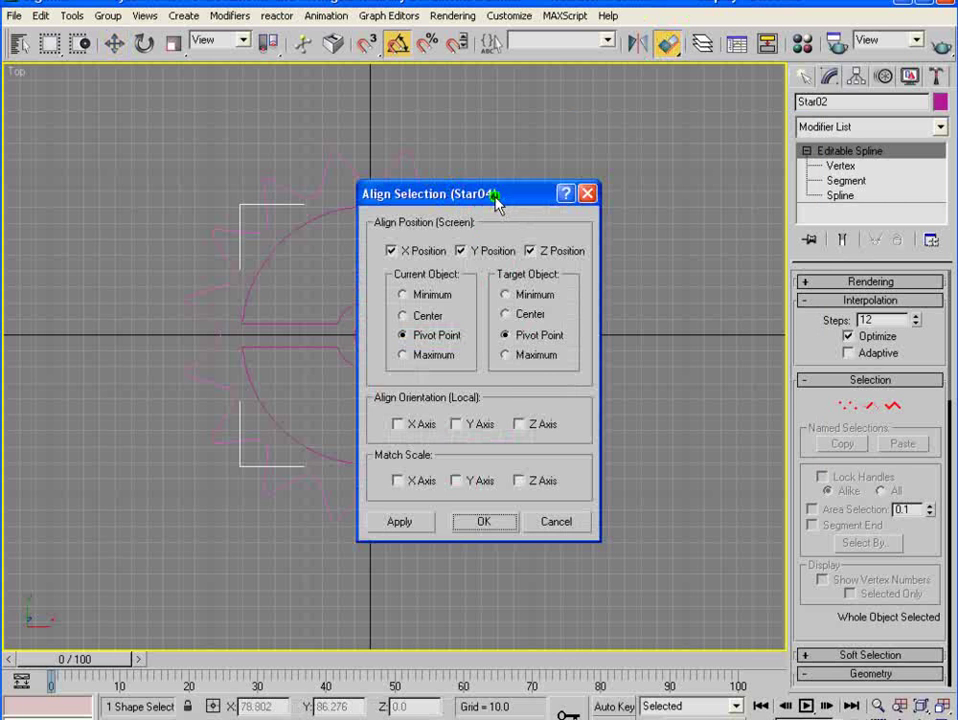
left_click_drag(491, 198, 706, 138)
left_click(613, 249)
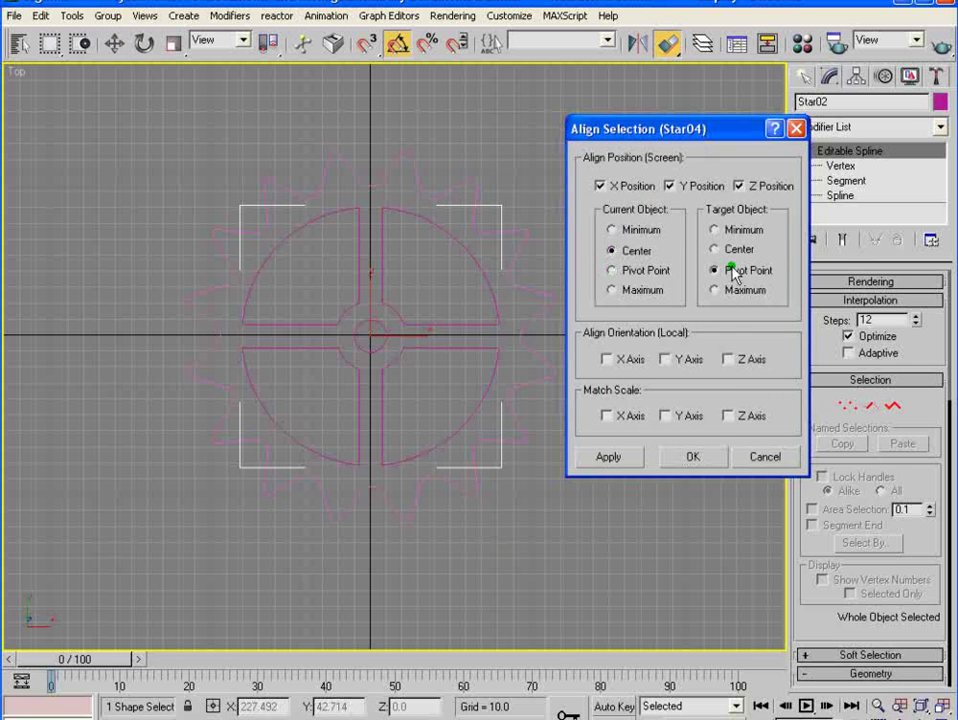
left_click(716, 250)
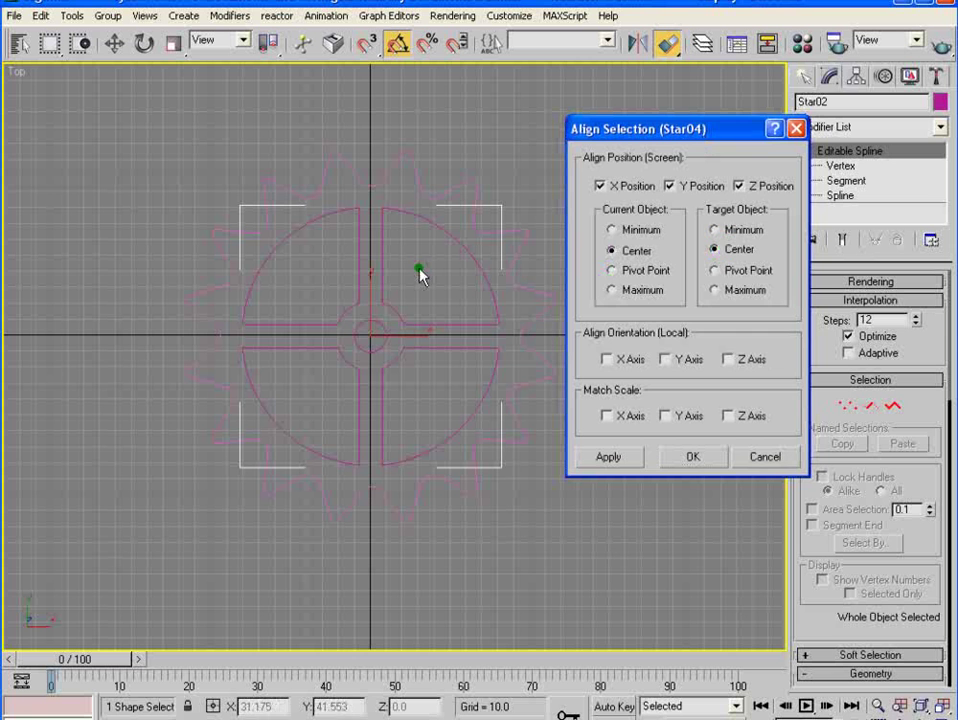
left_click(694, 457)
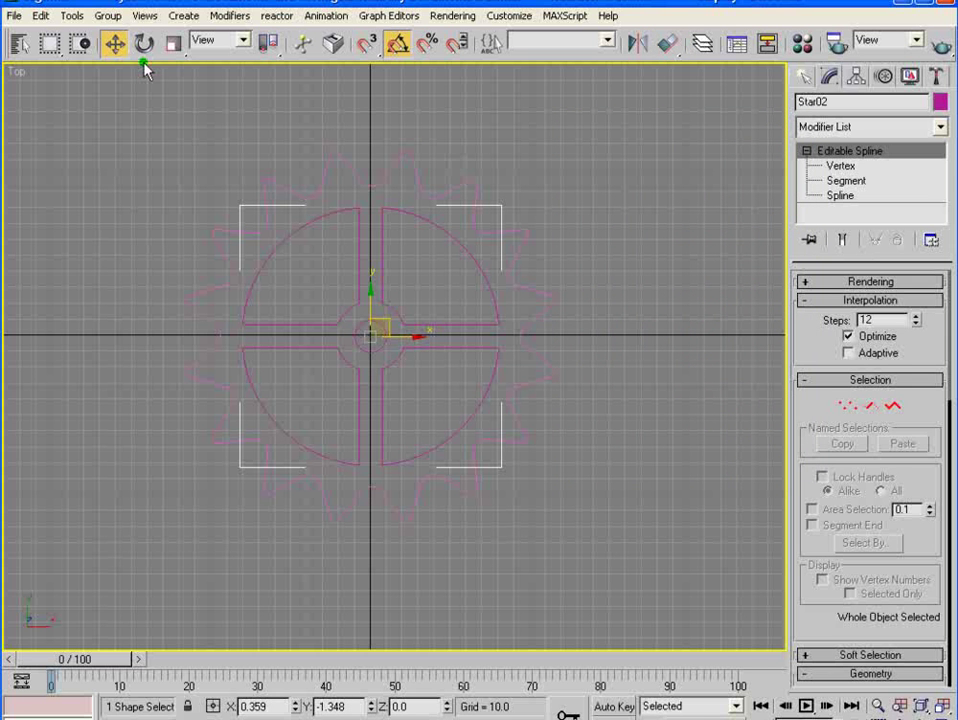
- Attach the outer toothed star outline to Star02's inner wheel spline
left_click(603, 181)
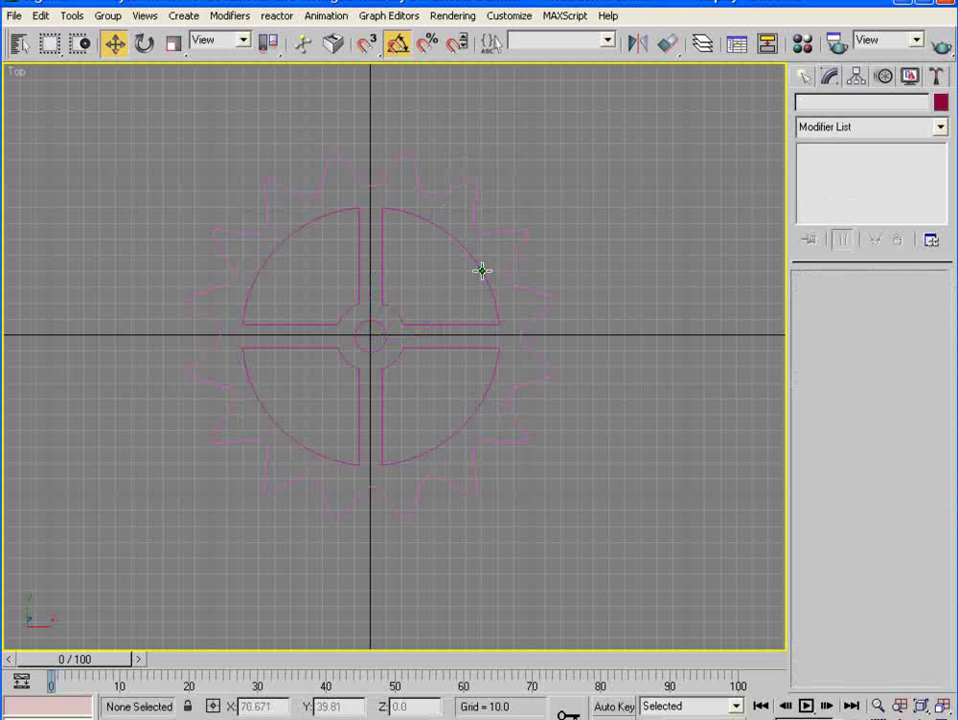
left_click(481, 268)
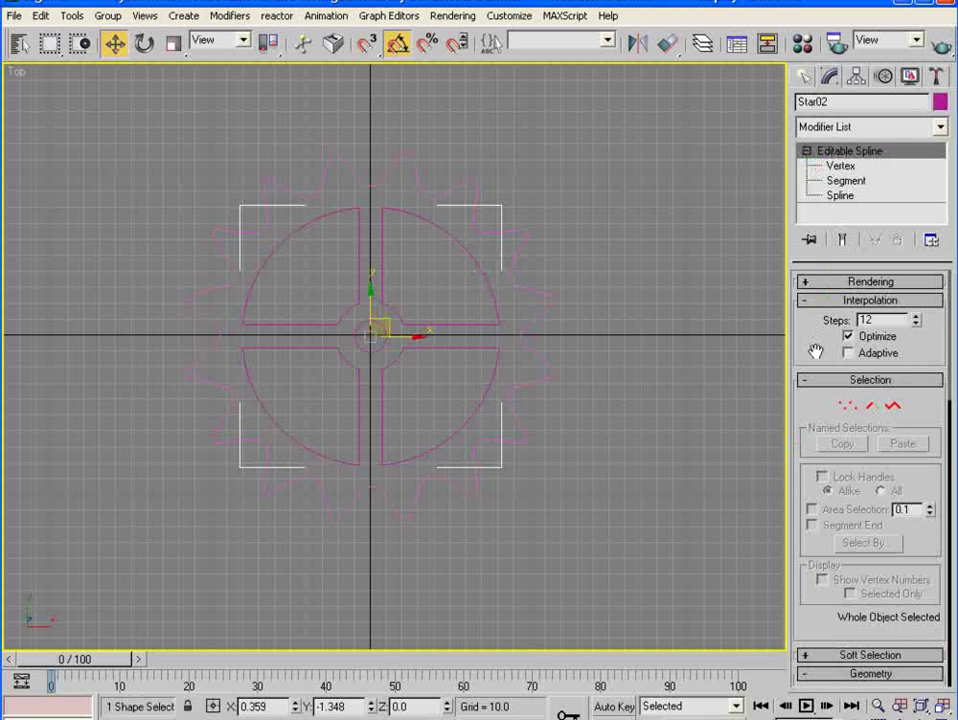
left_click_drag(815, 350, 820, 128)
left_click(833, 536)
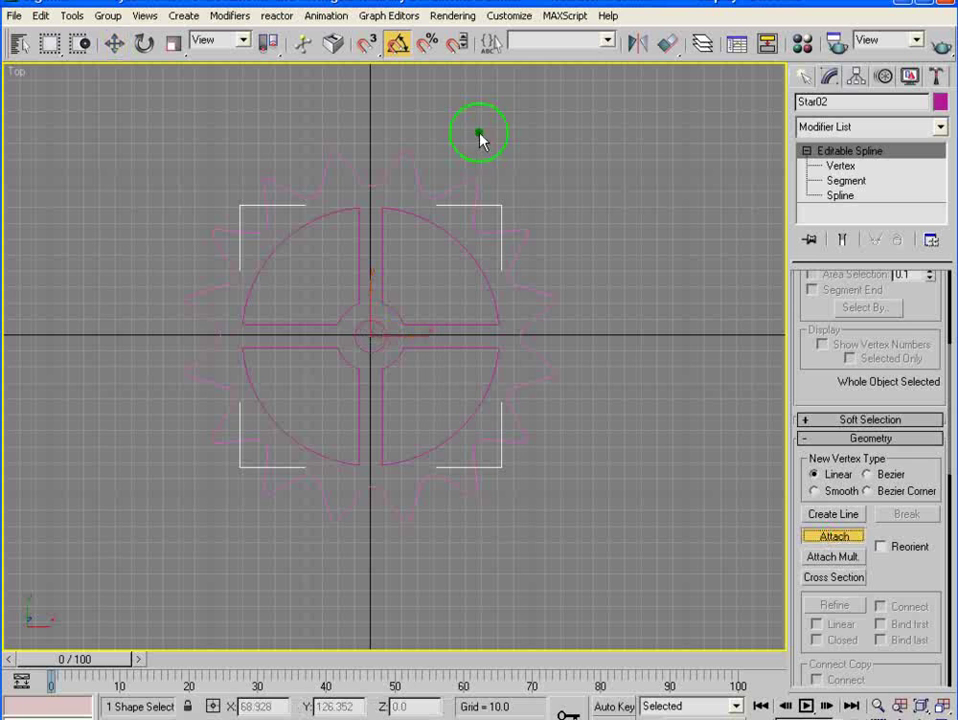
left_click(529, 230)
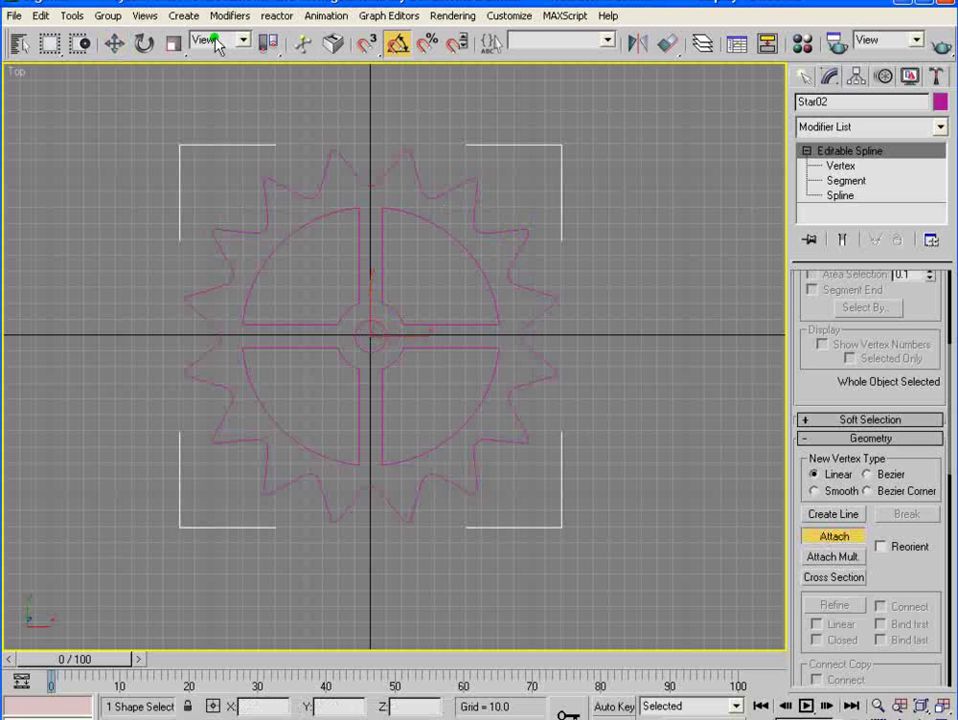
left_click(114, 43)
- Box-select the top-tooth vertices in Vertex mode, then deselect and undo the steps
left_click(842, 166)
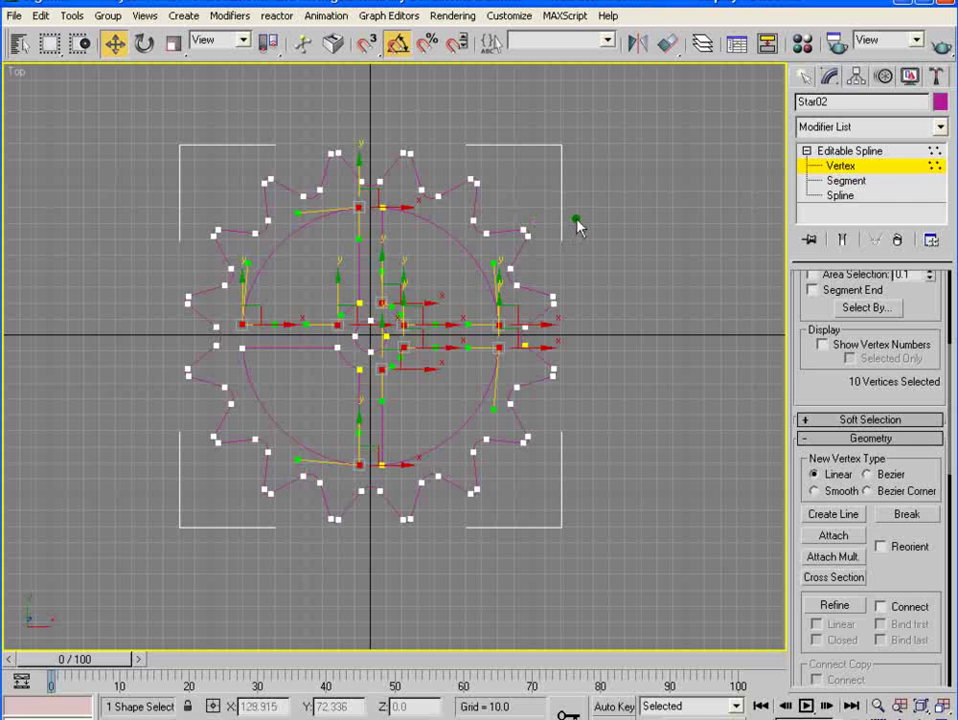
left_click(438, 144)
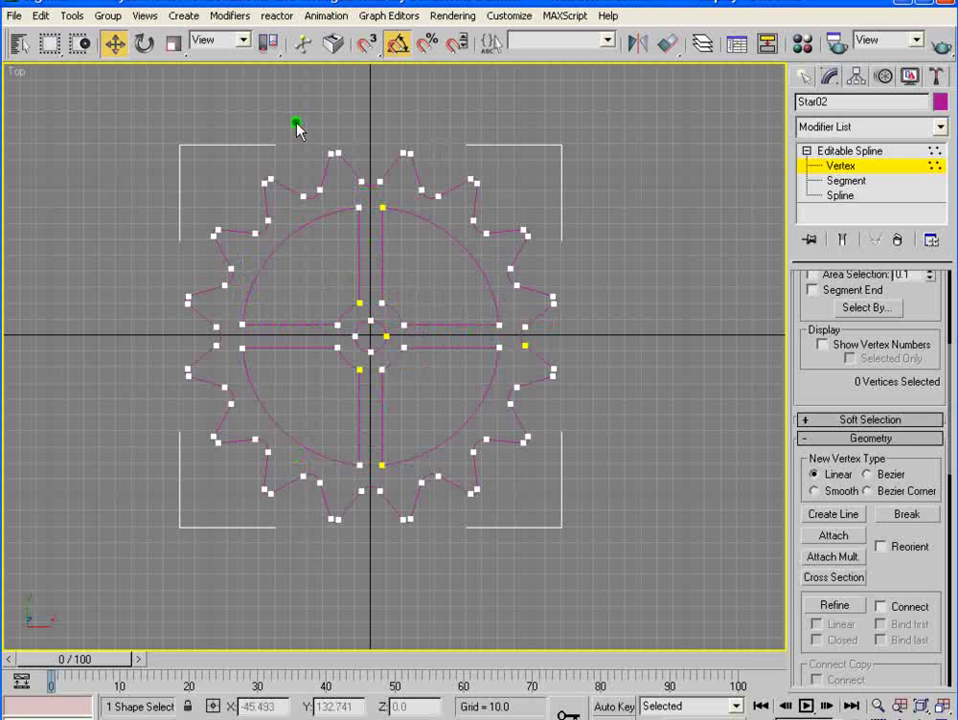
left_click_drag(296, 123, 476, 203)
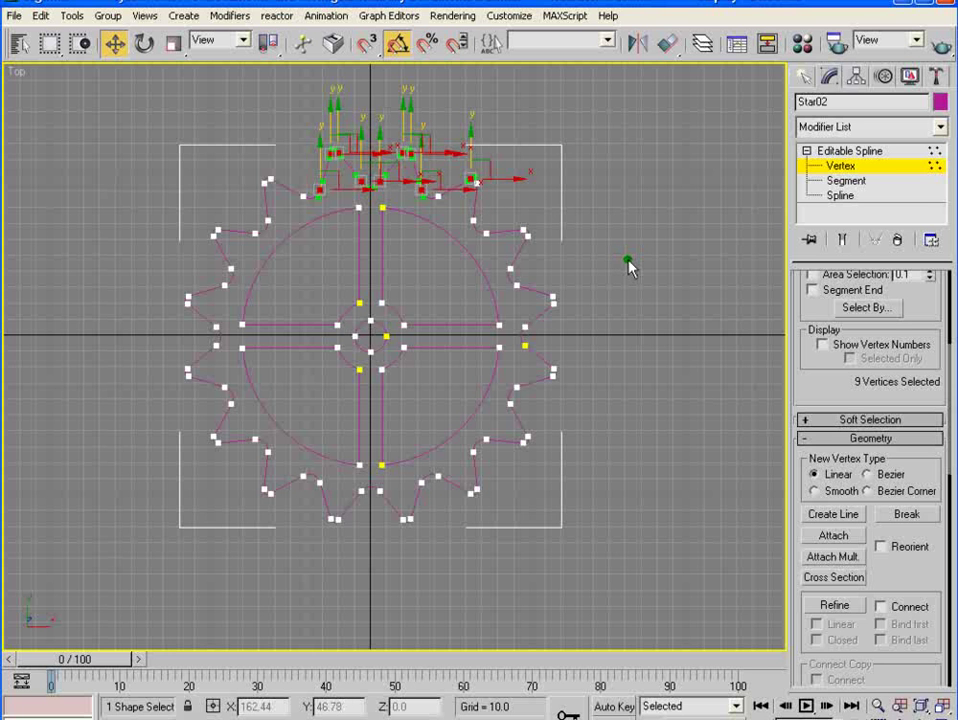
left_click(700, 284)
key("ctrl+z")
key("ctrl+z")
key("ctrl+z")
key("ctrl+z")
key("ctrl+z")
key("ctrl+z")
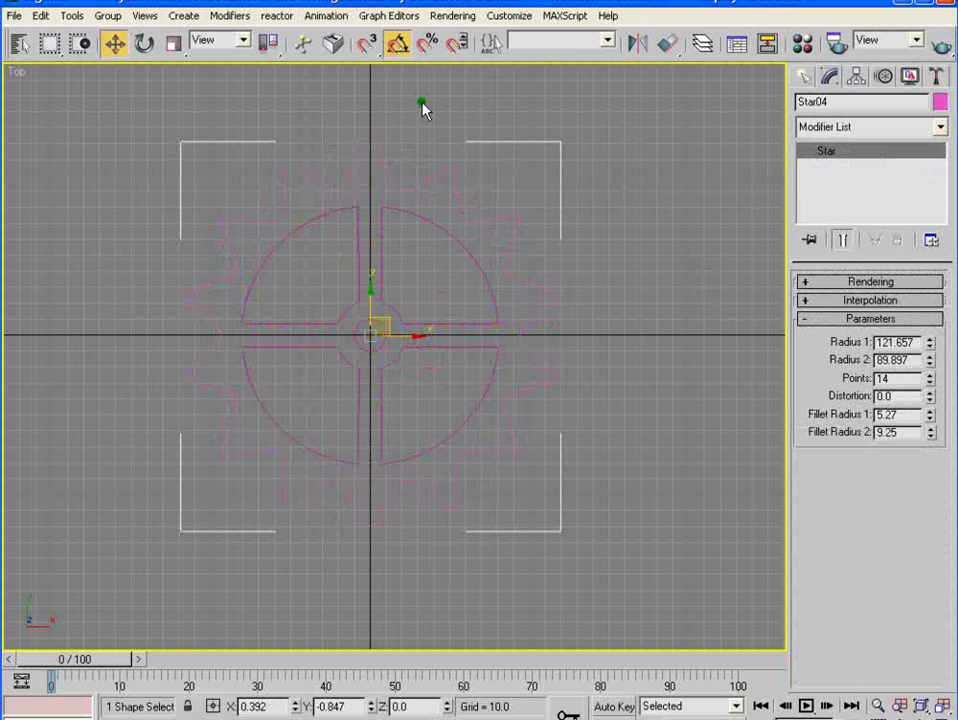
- Restore the separate 16-point Star04, leaving Vertex mode and selecting it
left_click_drag(201, 62, 603, 75)
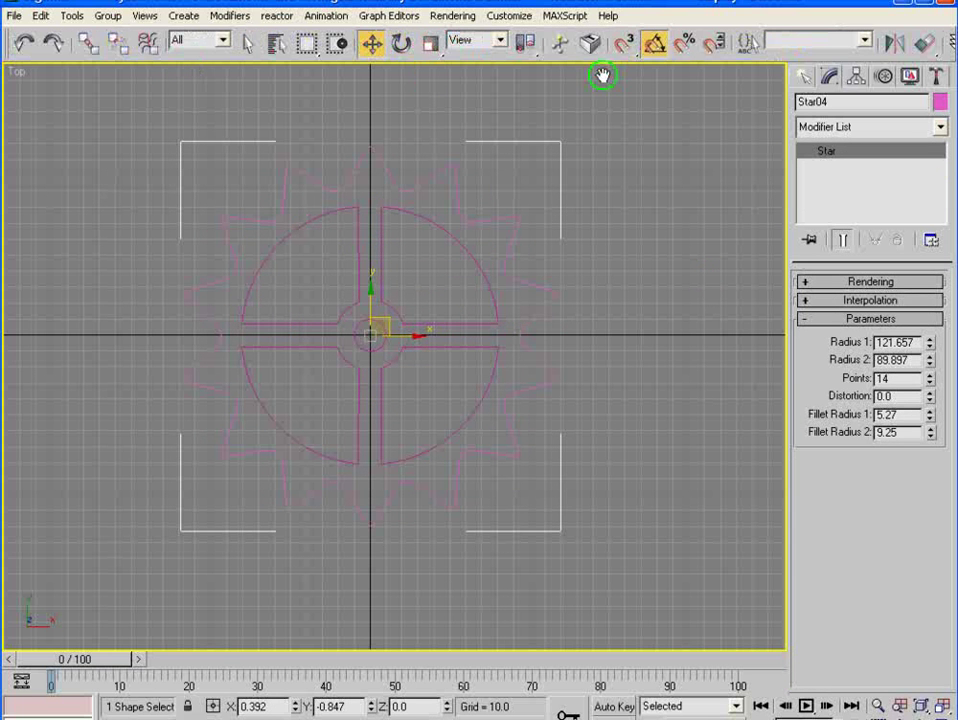
key("ctrl+y")
key("ctrl+y")
key("ctrl+y")
key("ctrl+y")
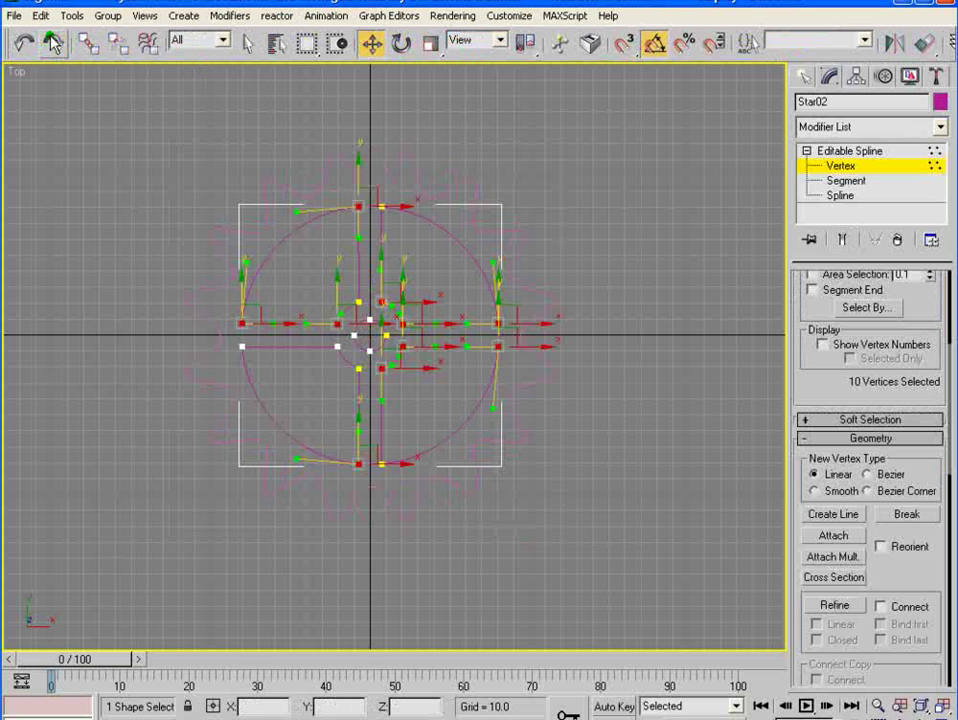
left_click(606, 222)
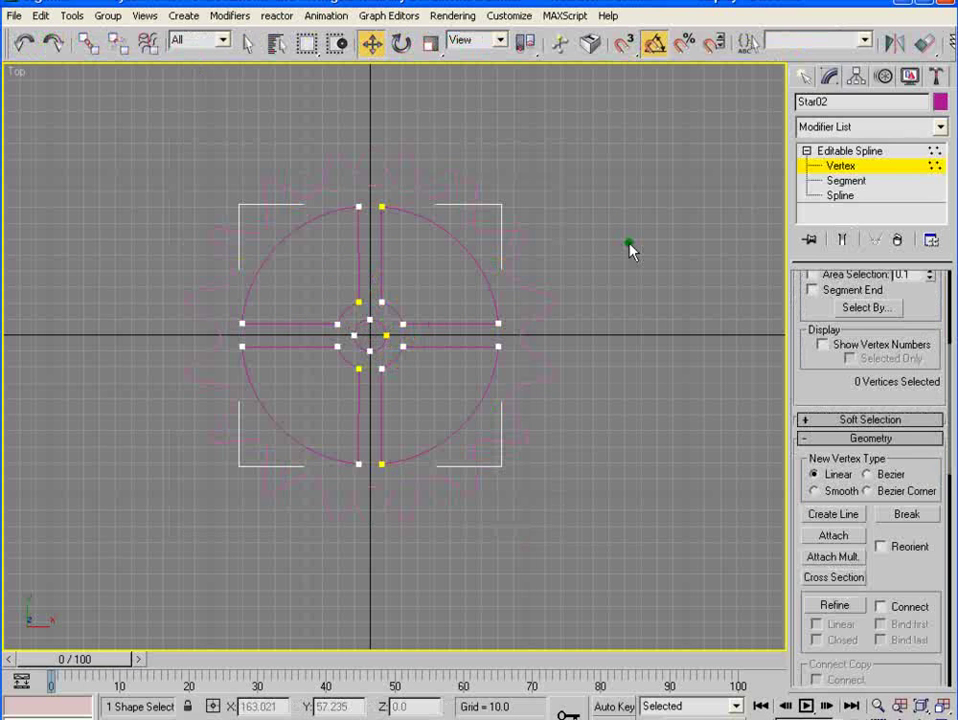
left_click(840, 150)
left_click(476, 181)
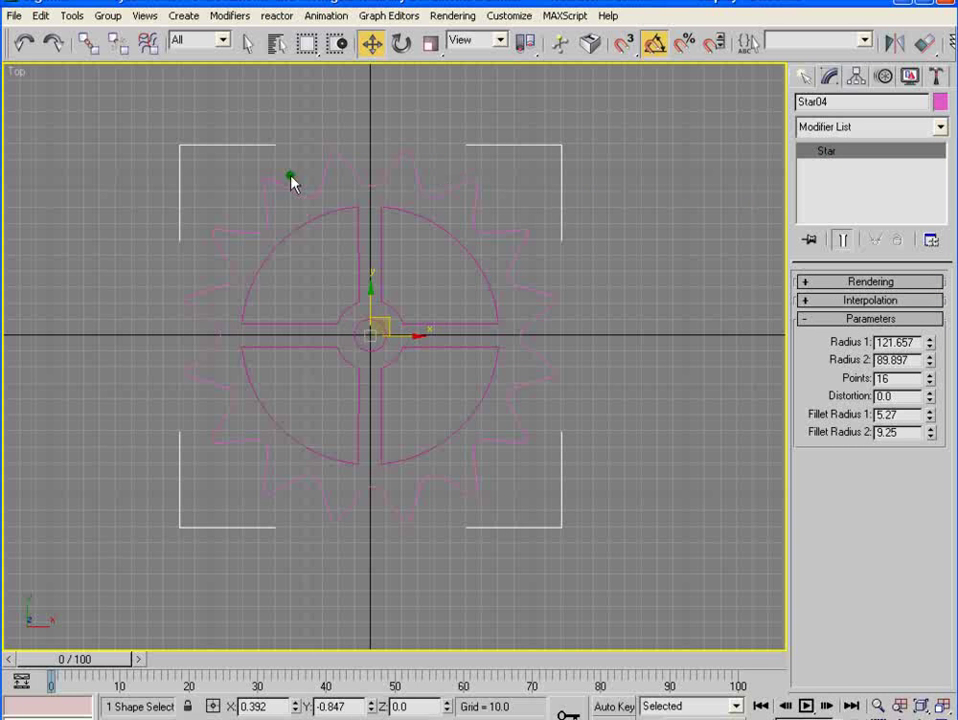
- Convert Star04 to an editable spline
right_click(477, 183)
mouse_move(481, 387)
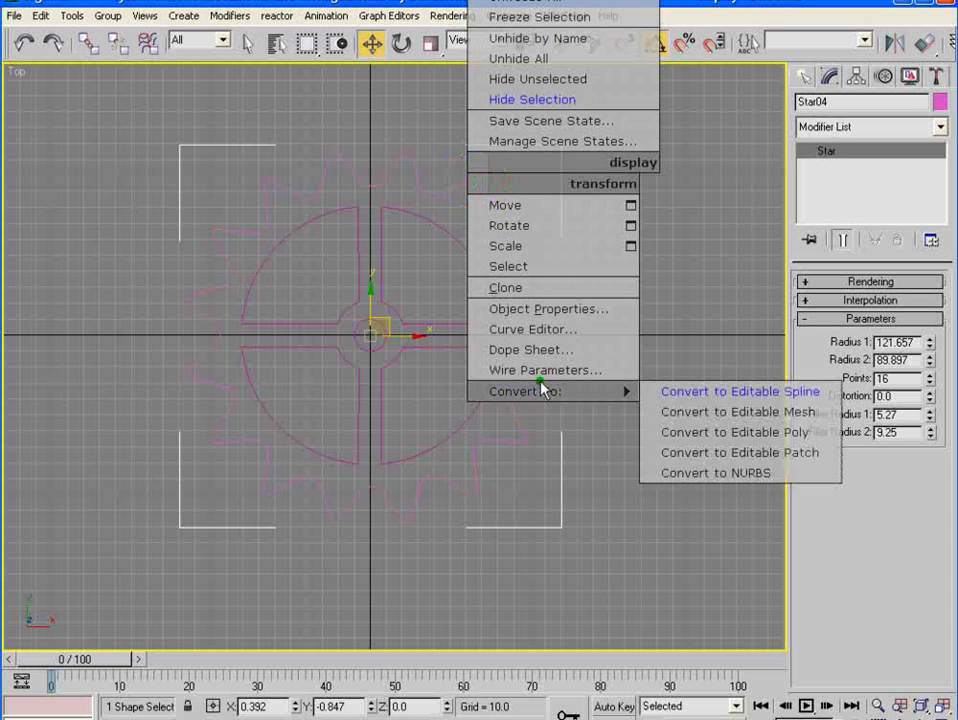
left_click(773, 398)
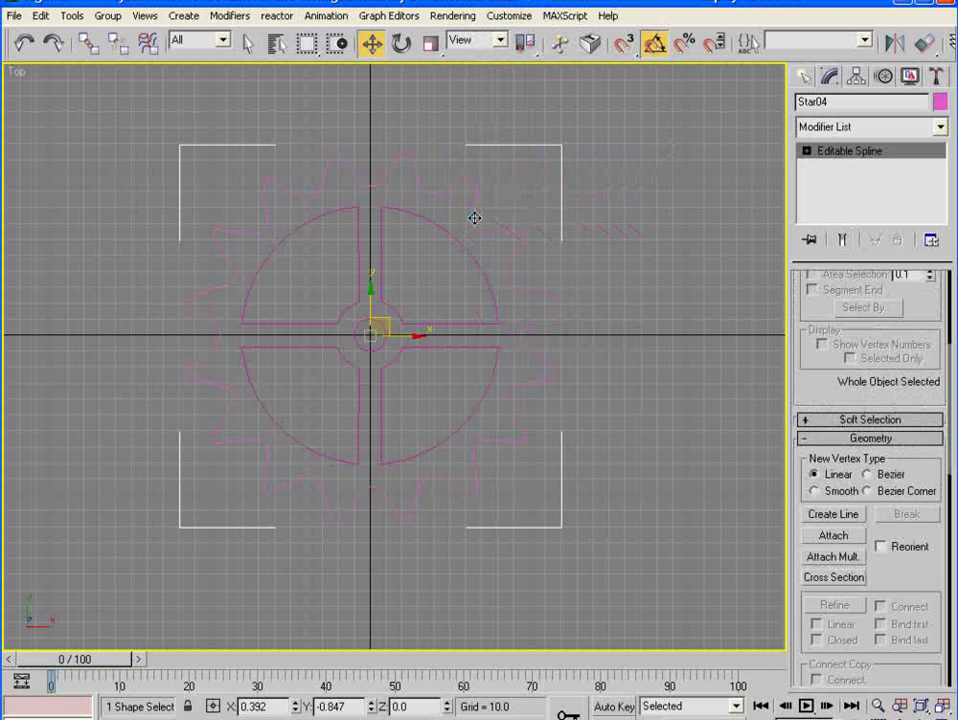
- Make all 64 of Star04's vertices Corner type
left_click(807, 150)
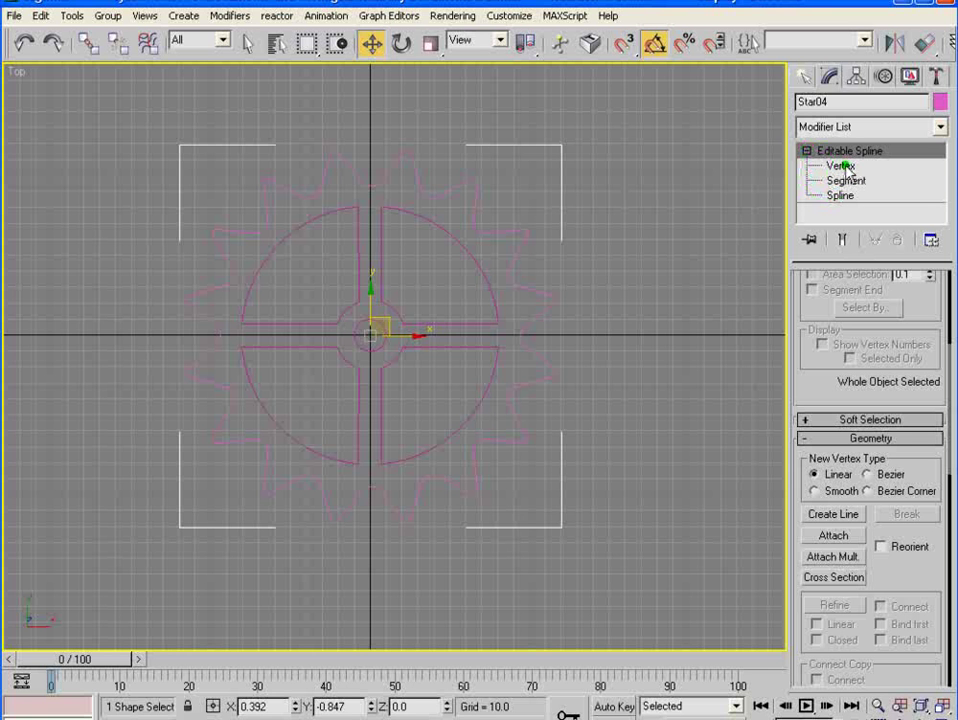
left_click(841, 166)
left_click_drag(75, 120, 690, 572)
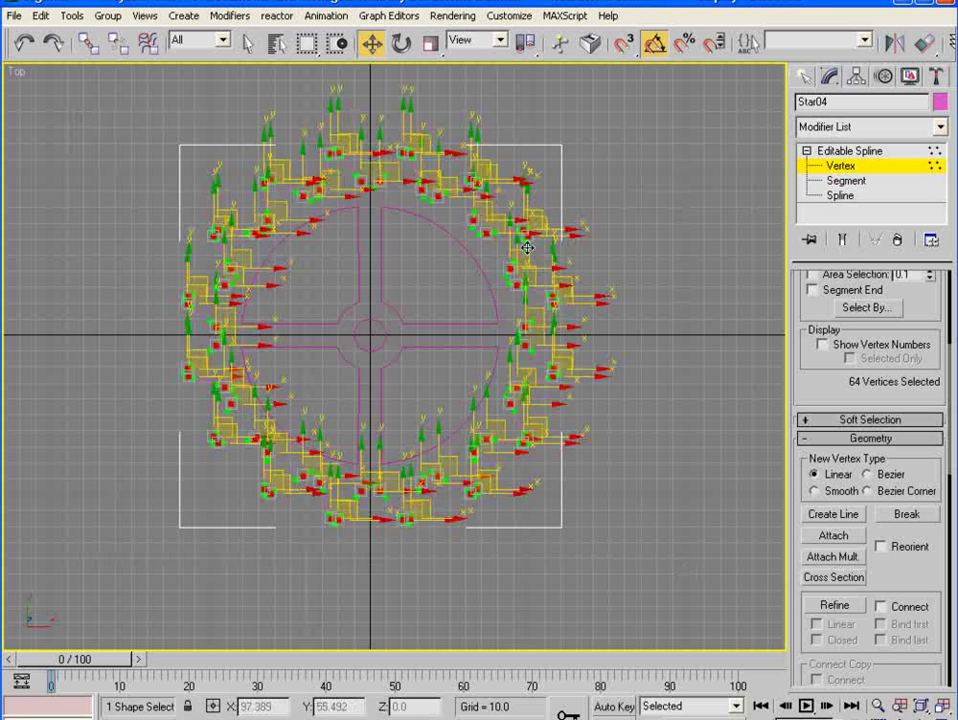
right_click(430, 195)
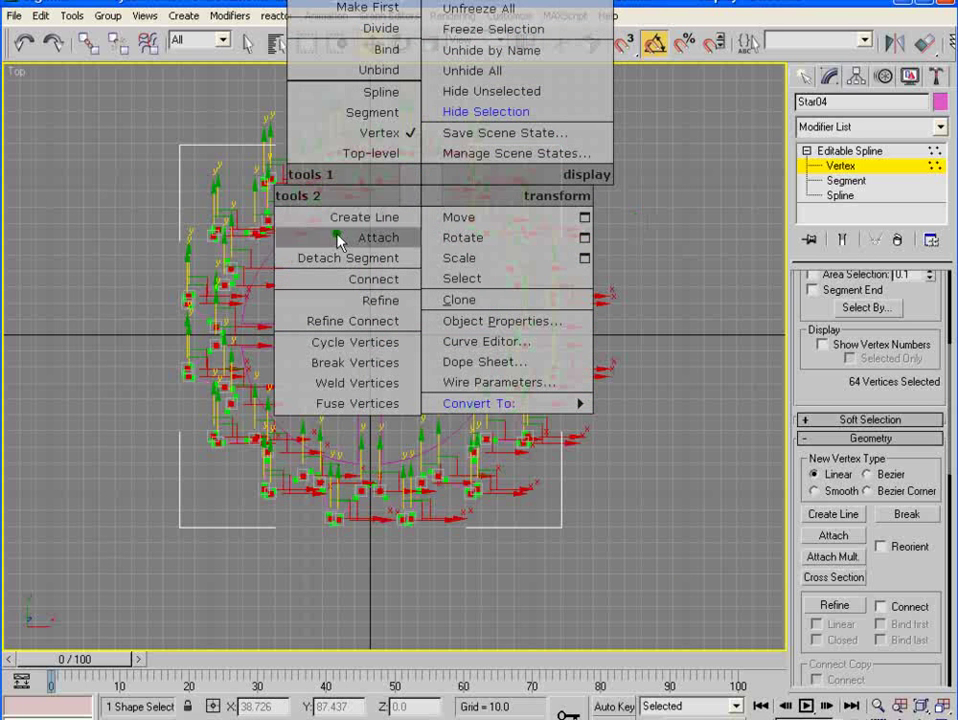
left_click(260, 229)
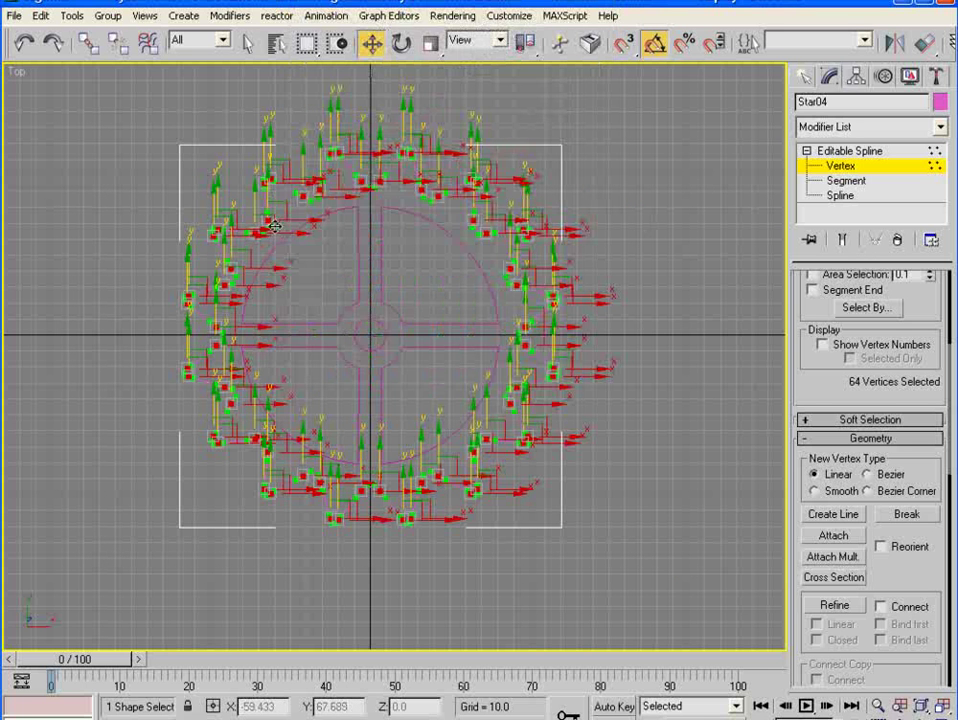
right_click(274, 227)
left_click(218, 66)
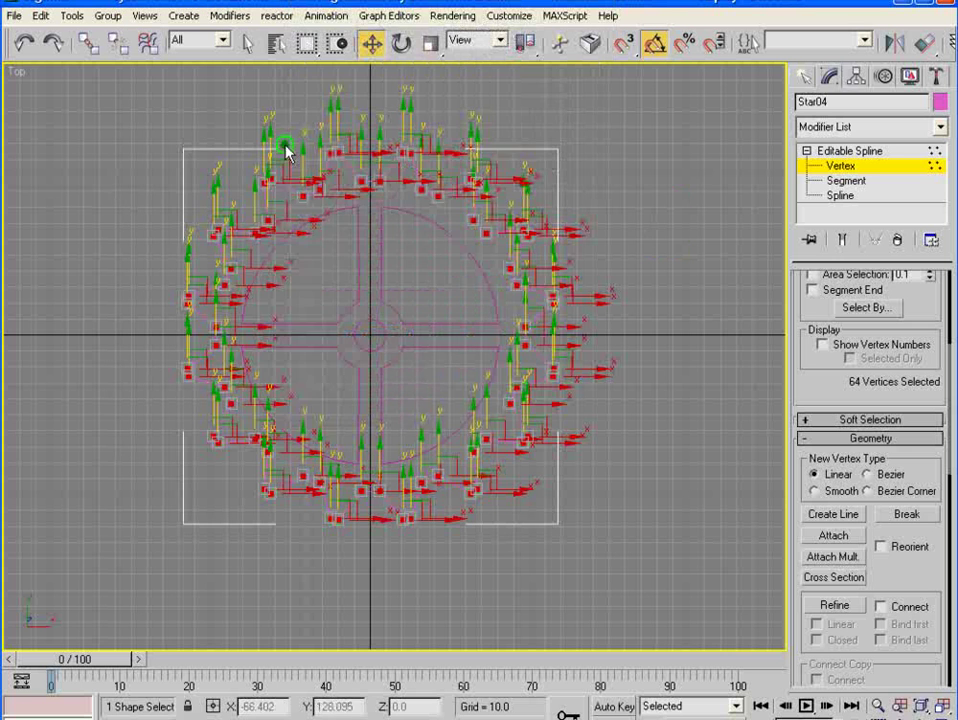
left_click(661, 227)
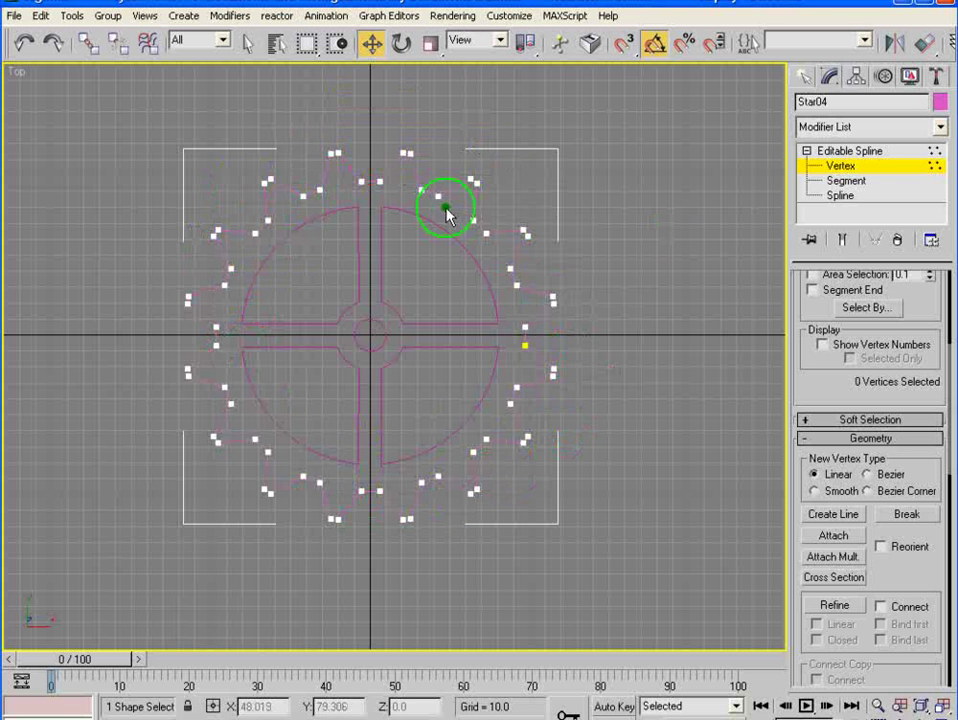
left_click(845, 150)
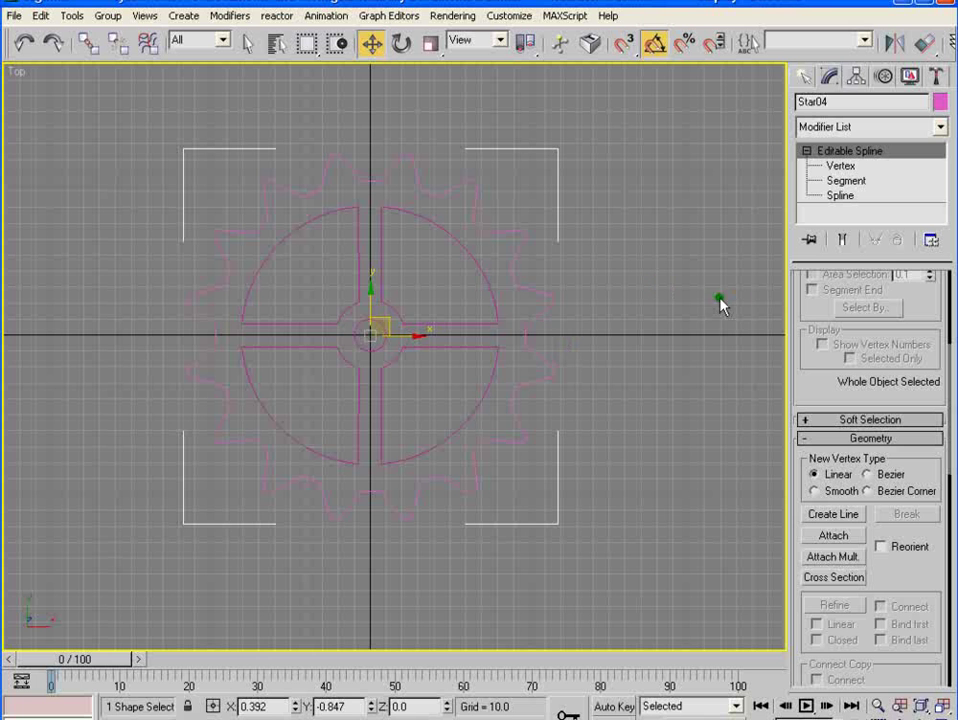
- Attach the inner wheel to Star04, add an Extrude modifier, and frame the gear in Top view
left_click(833, 535)
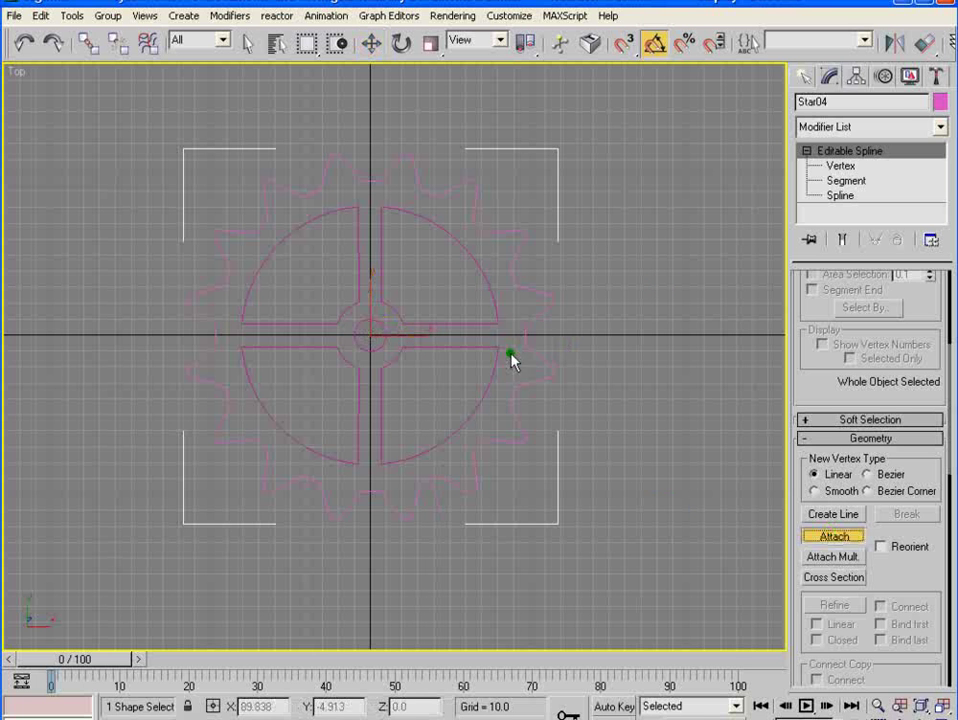
left_click(373, 43)
left_click(940, 126)
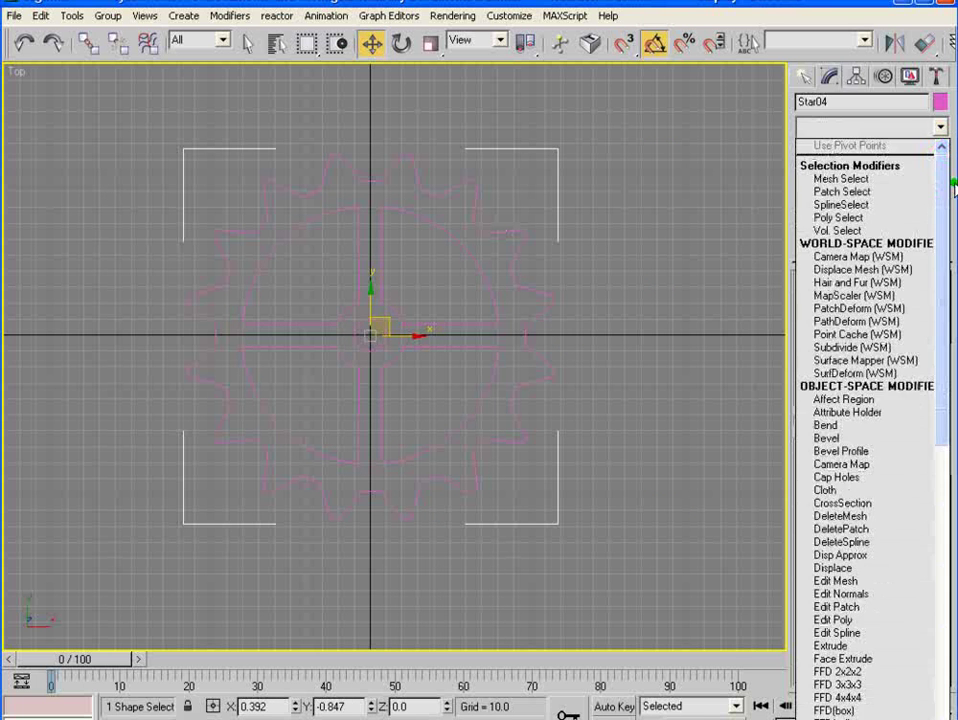
left_click_drag(941, 150, 945, 255)
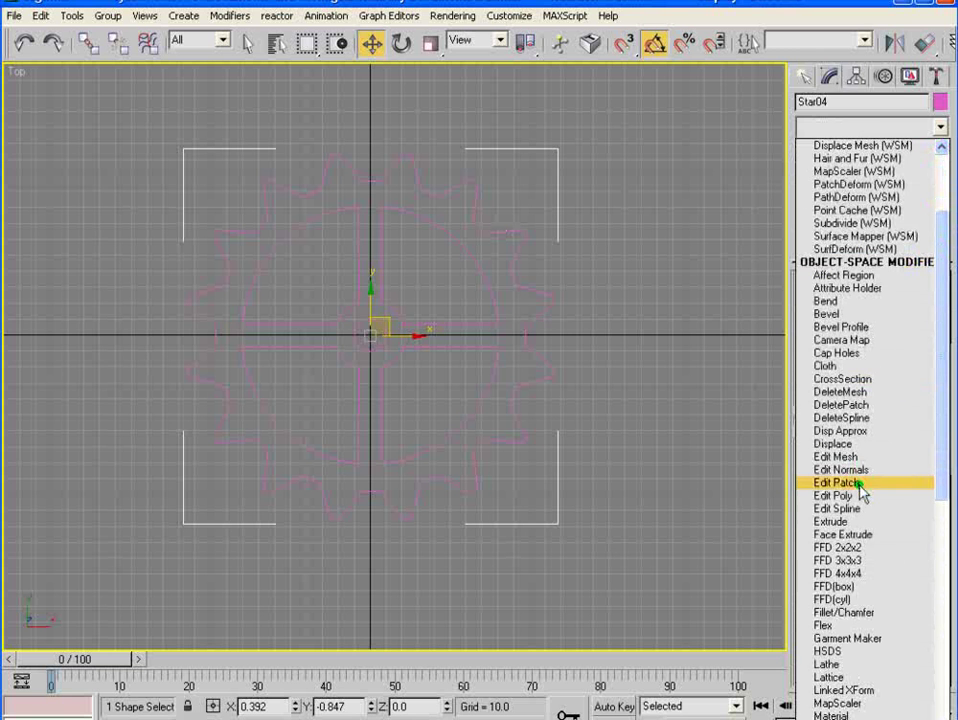
left_click(861, 522)
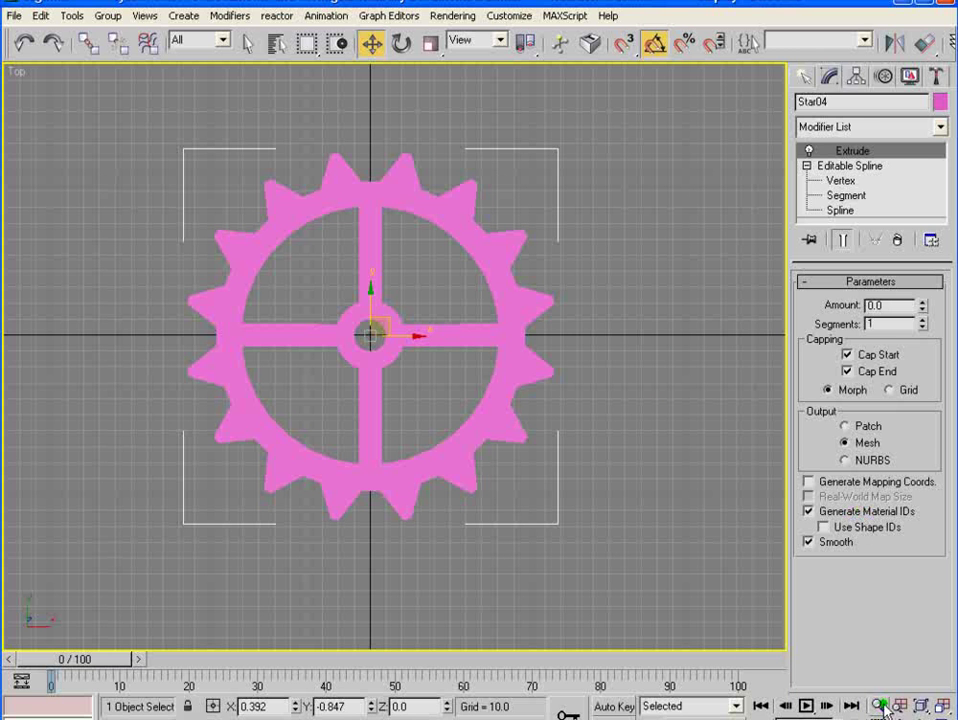
key("alt+z")
left_click_drag(383, 331, 393, 311)
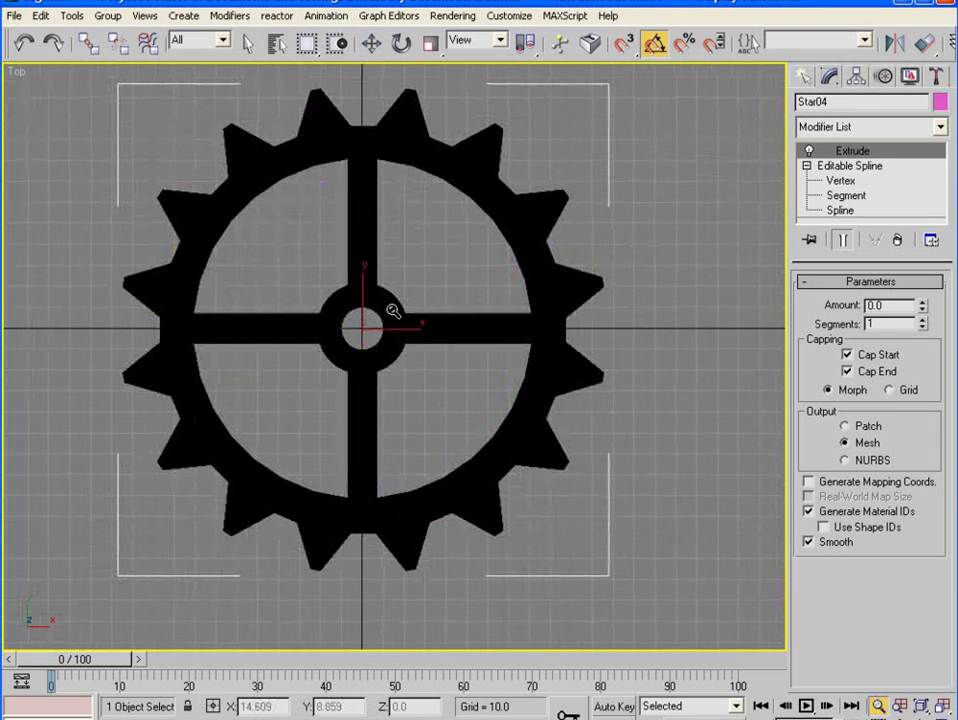
middle_click_drag(393, 311, 415, 331)
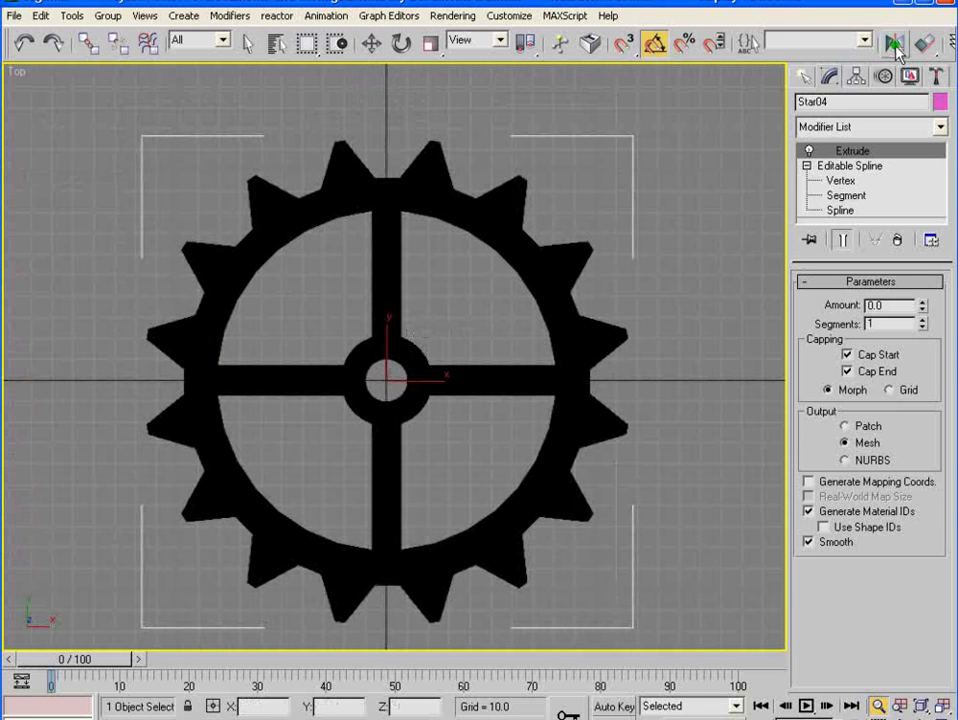
left_click_drag(898, 45, 637, 42)
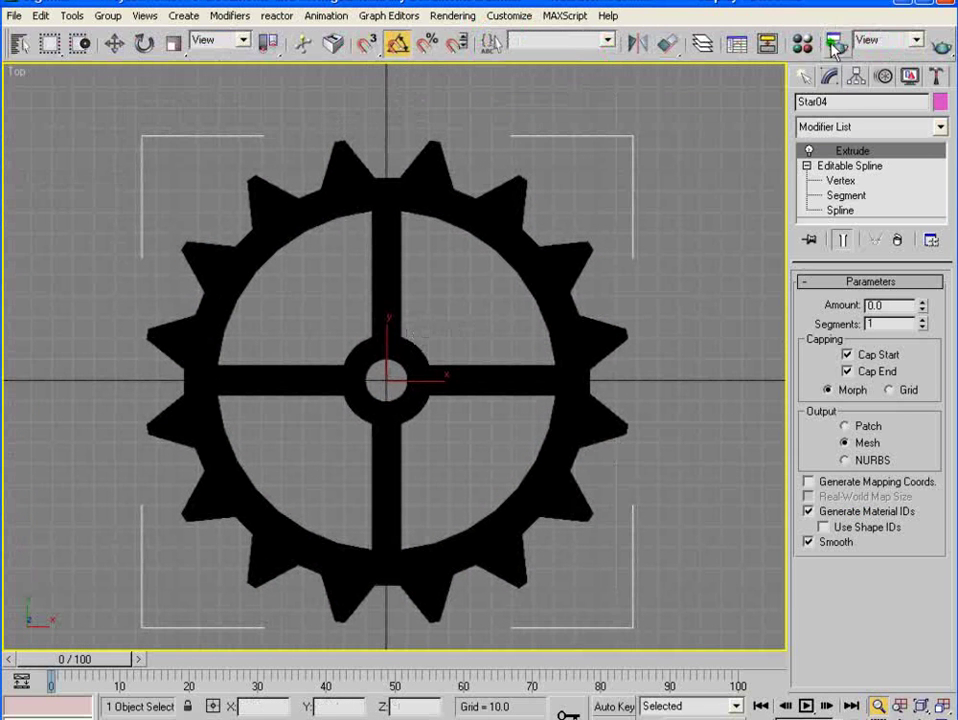
- Render the Top view, save the pink gear as the Targa image star3.tga, and close the render window
left_click(943, 45)
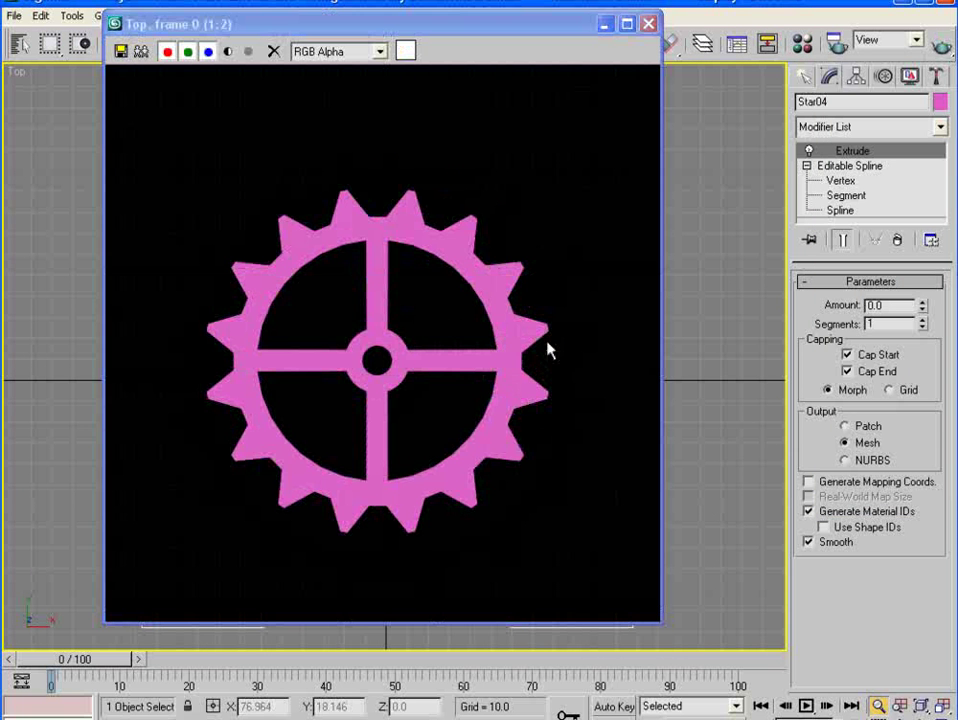
left_click(121, 53)
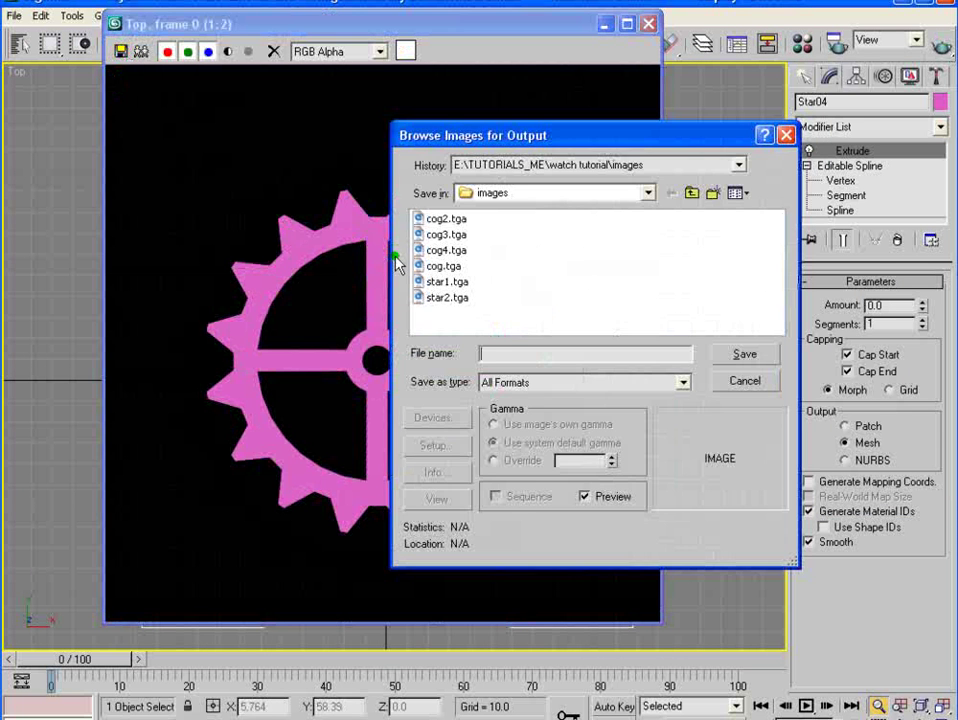
left_click(448, 298)
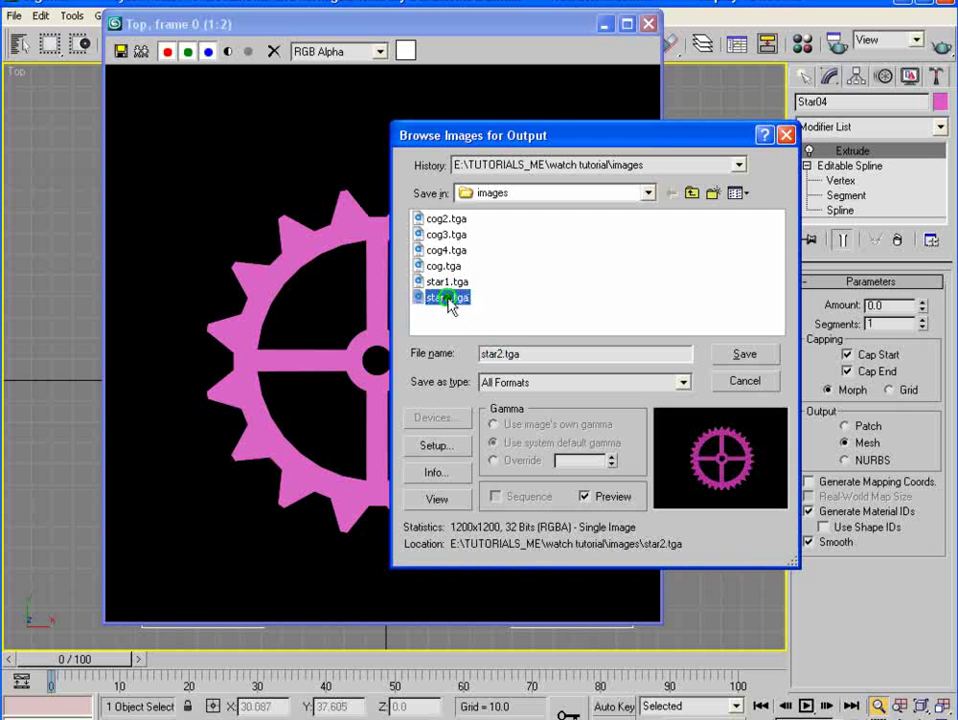
left_click(493, 356)
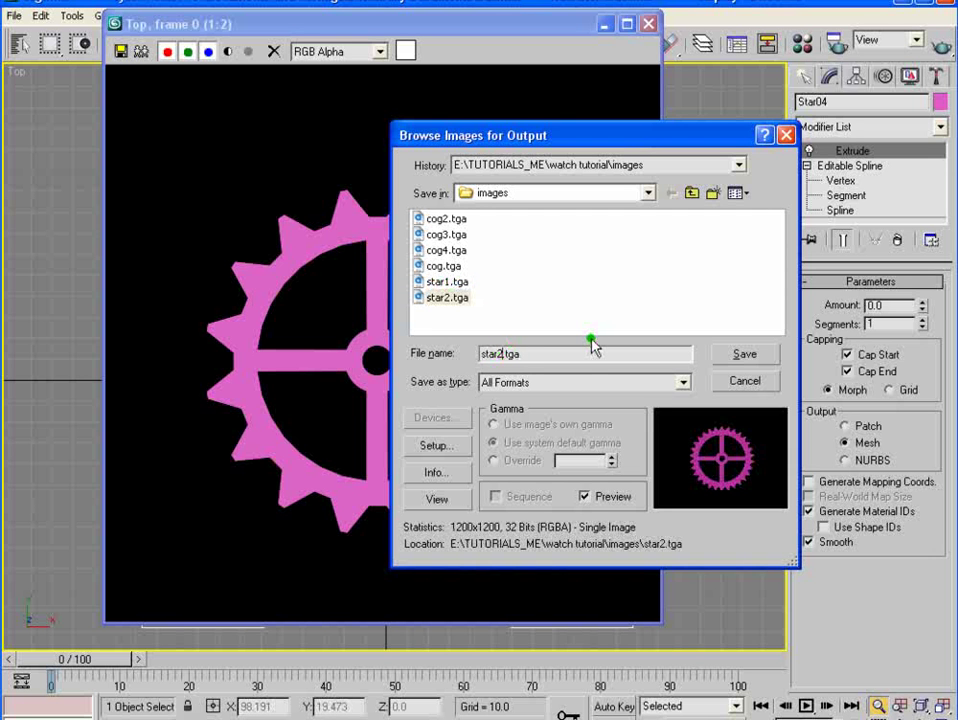
left_click(535, 386)
key("t")
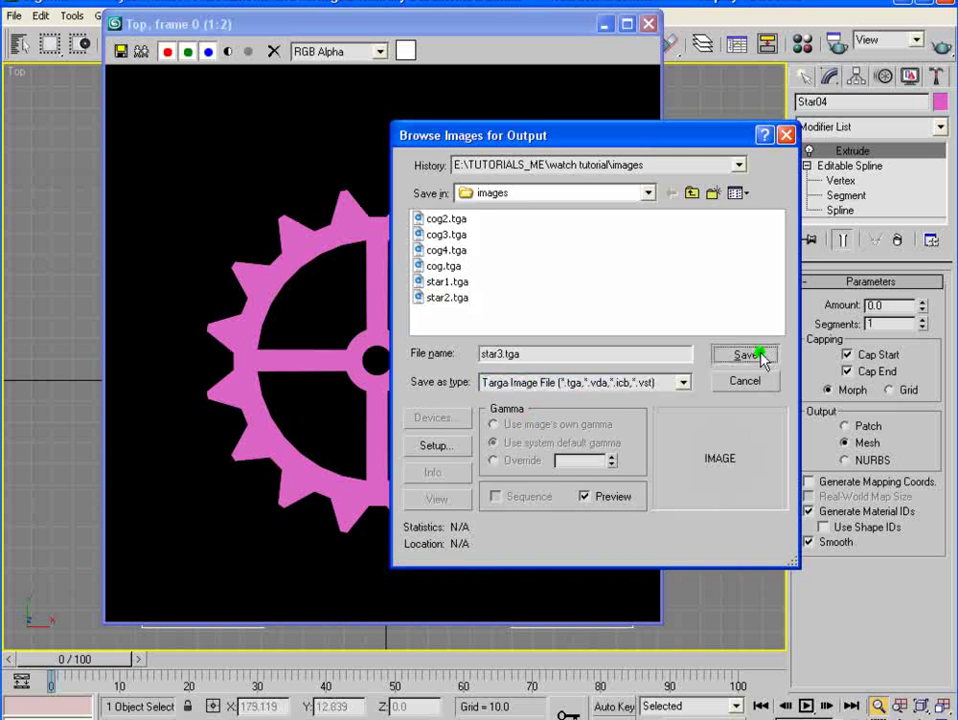
left_click(752, 355)
left_click(745, 457)
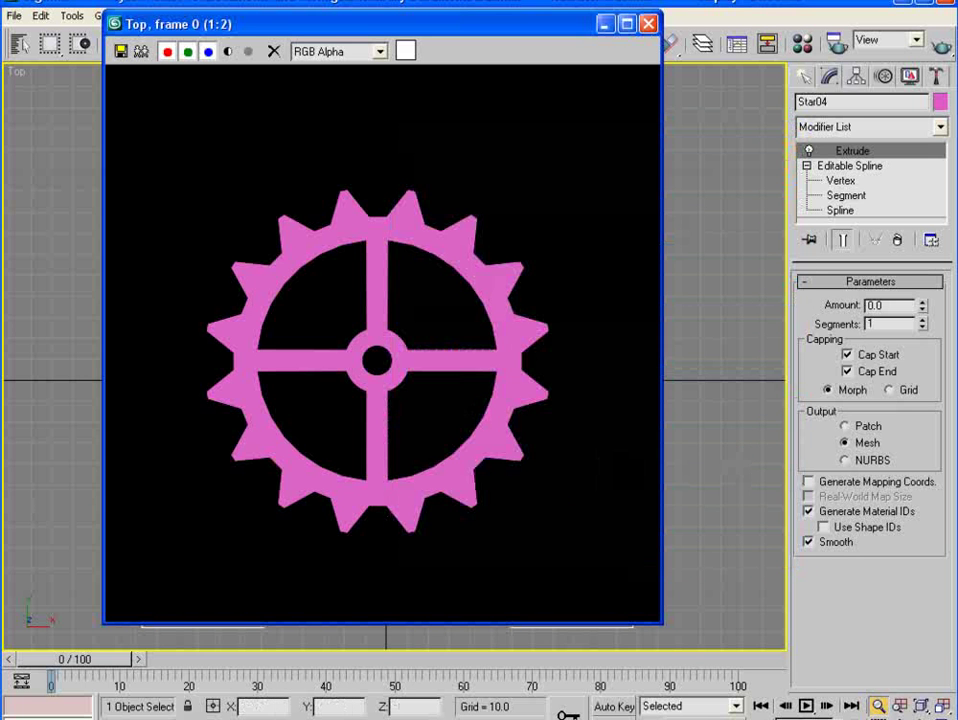
left_click(648, 22)
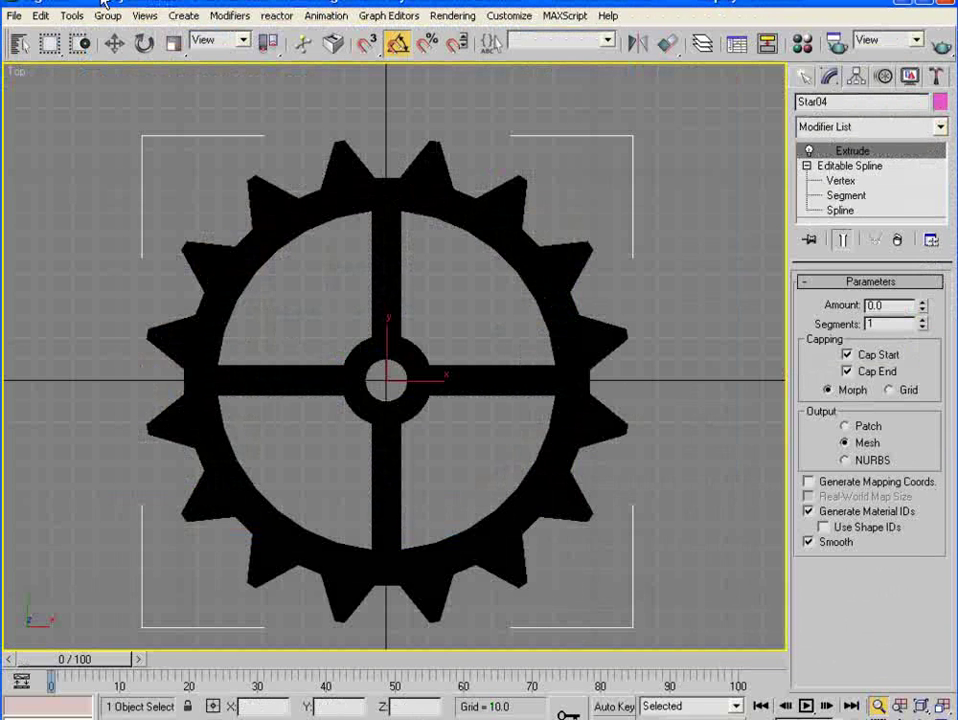
- Hide the finished gear and draw a new star spline at the viewport centre
left_click(115, 45)
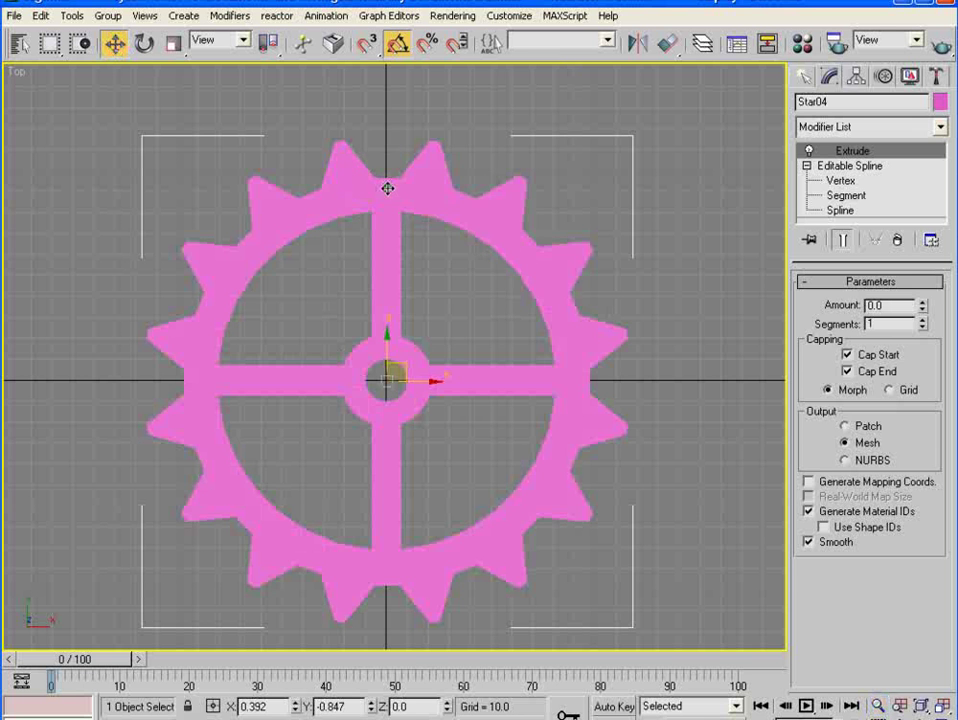
right_click(387, 188)
left_click(430, 103)
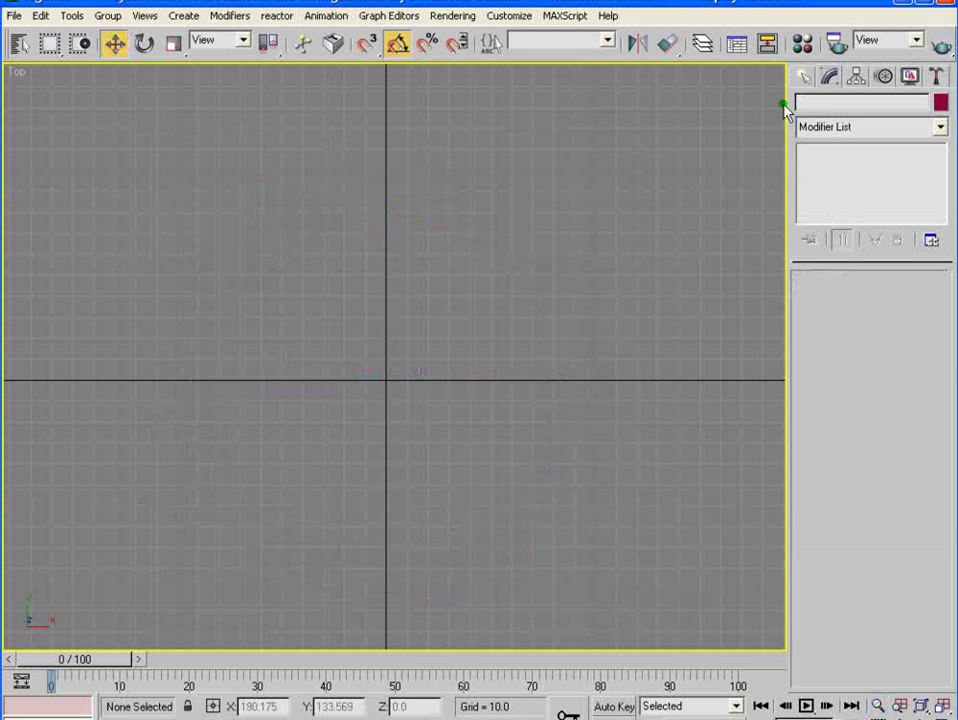
left_click(805, 77)
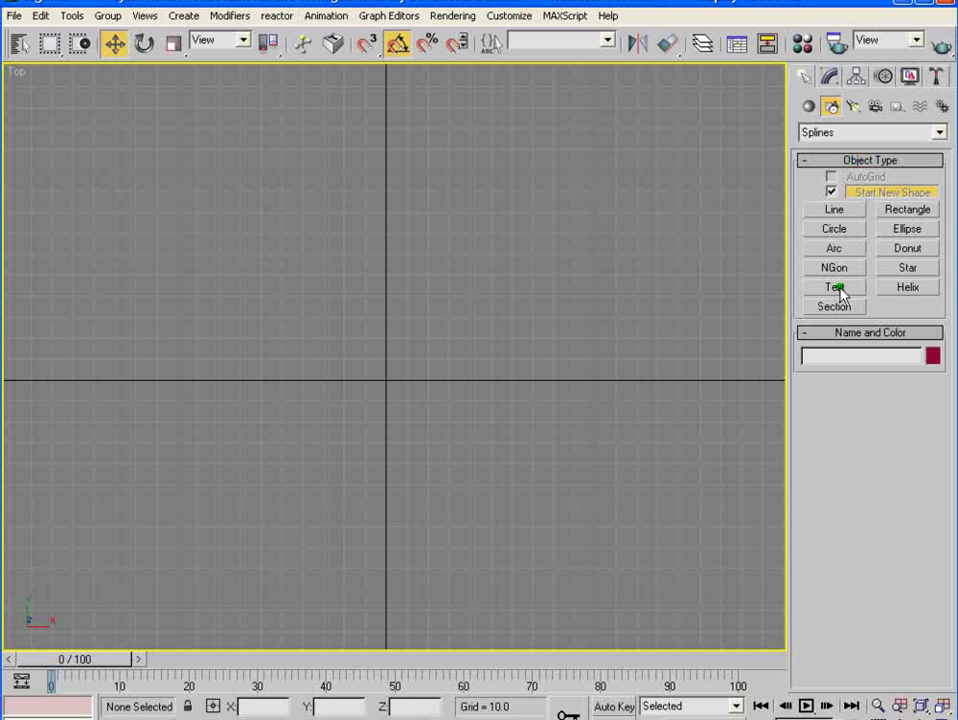
left_click(900, 268)
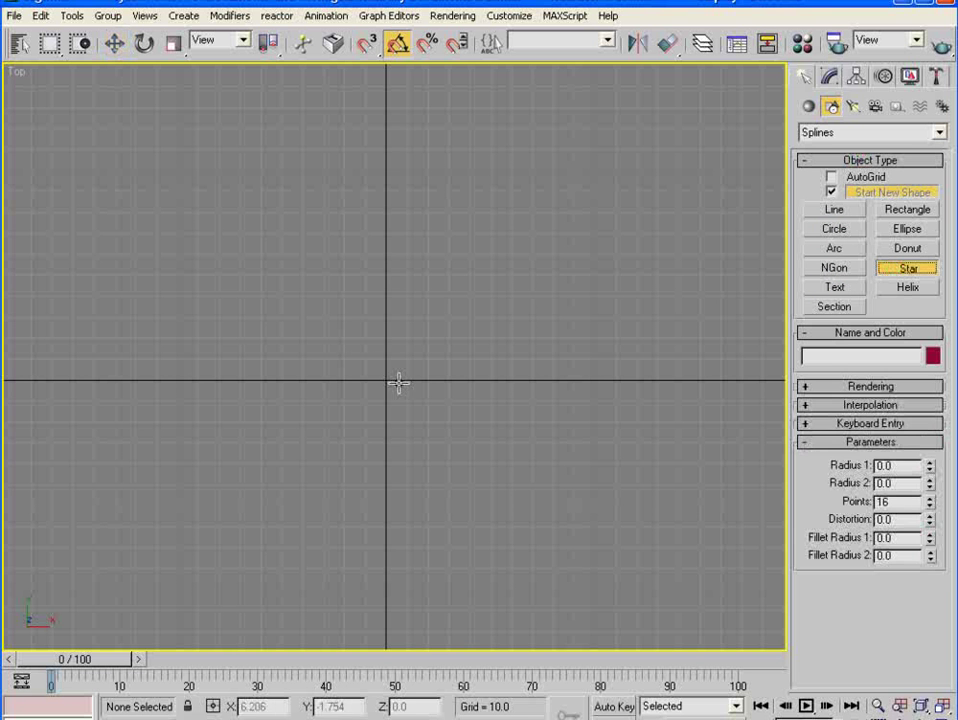
mouse_move(386, 380)
left_mouse_down()
mouse_move(473, 254)
mouse_move(468, 261)
left_mouse_up()
left_click(460, 297)
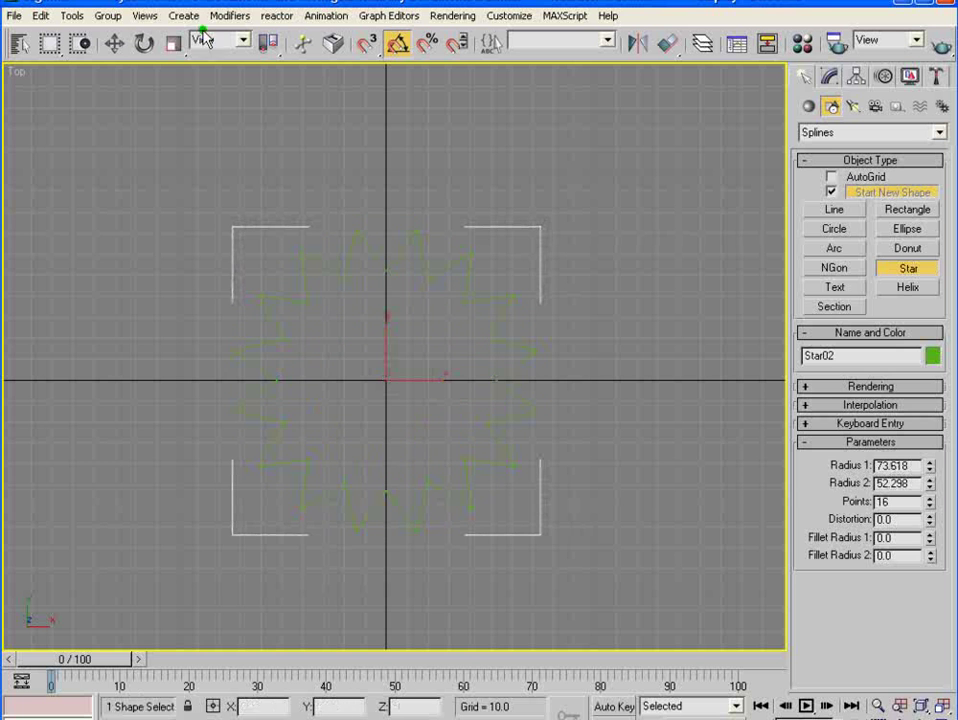
left_click(114, 43)
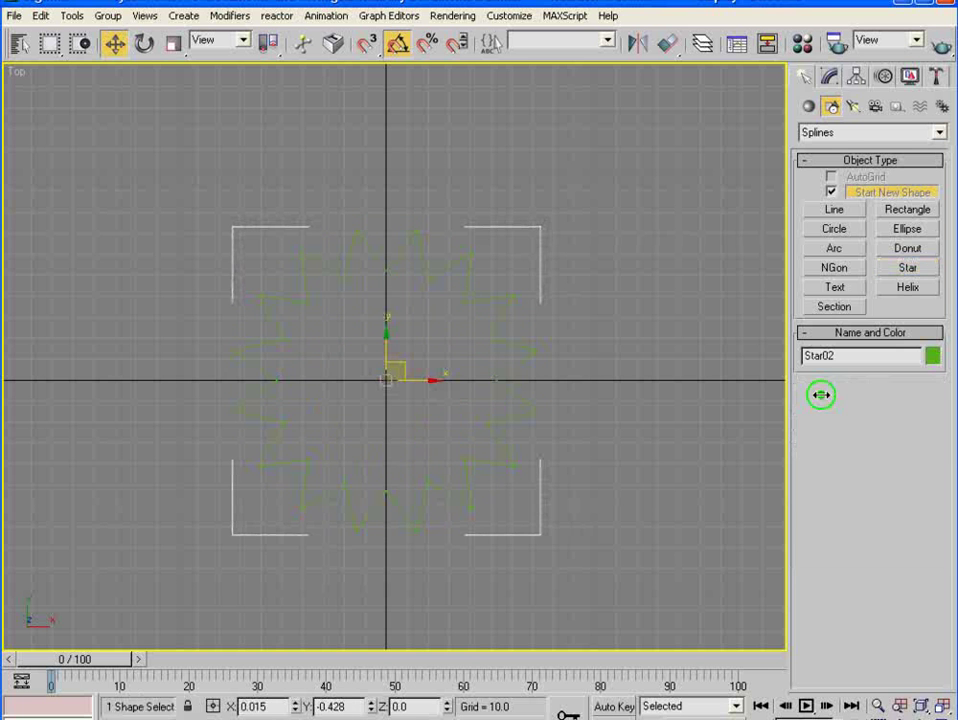
- Set the star to 8 points and deepen its points by lowering Radius 2
left_click(832, 79)
double_click(890, 378)
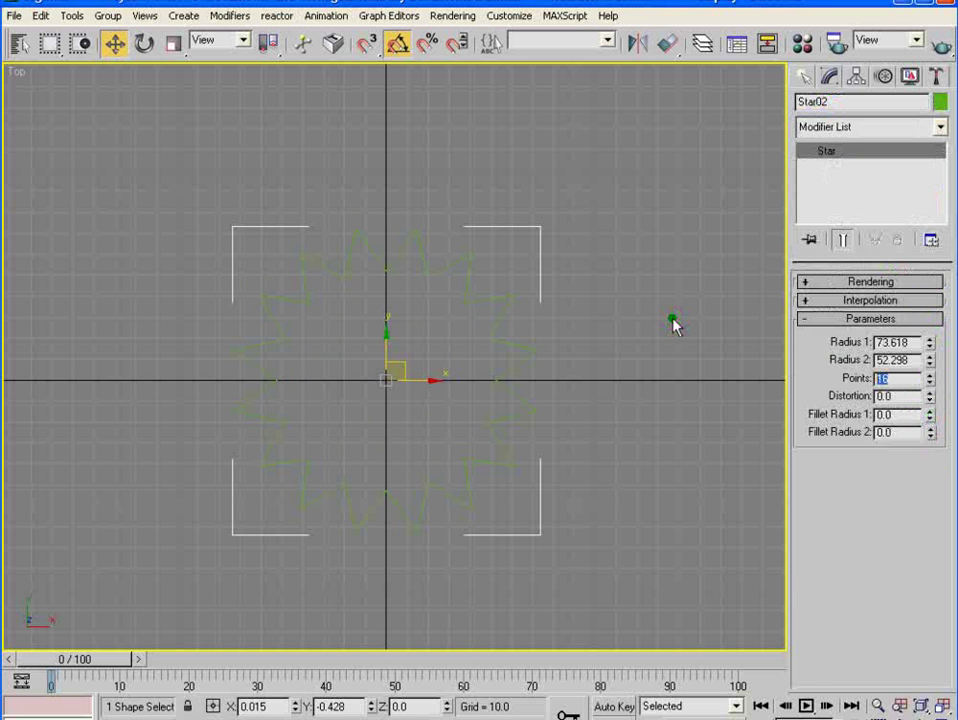
type("6")
key("Return")
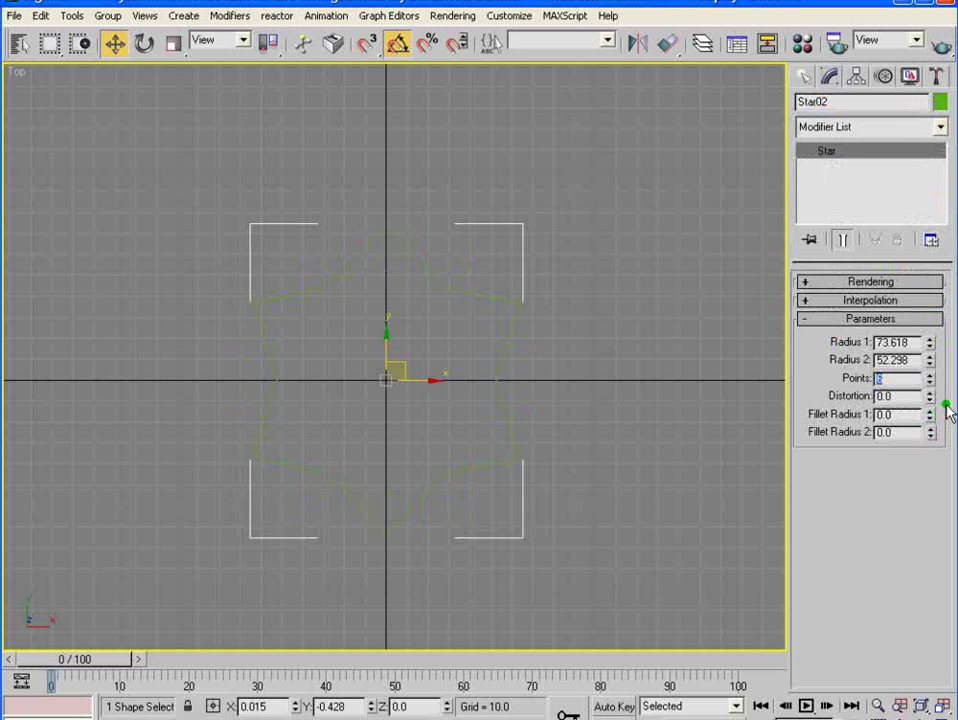
left_click_drag(930, 378, 931, 368)
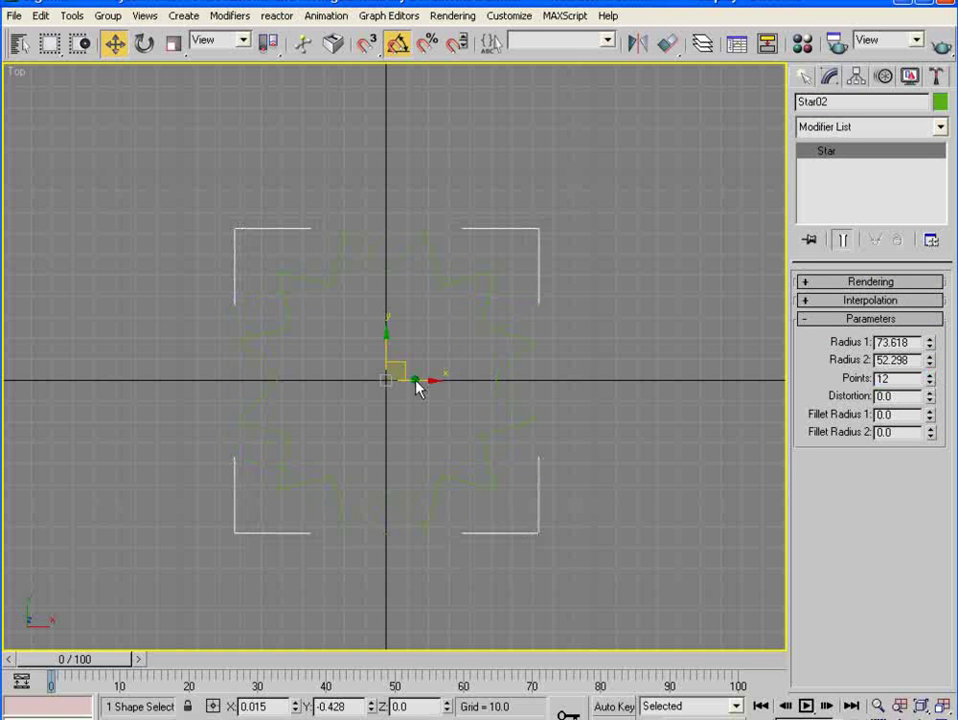
double_click(884, 379)
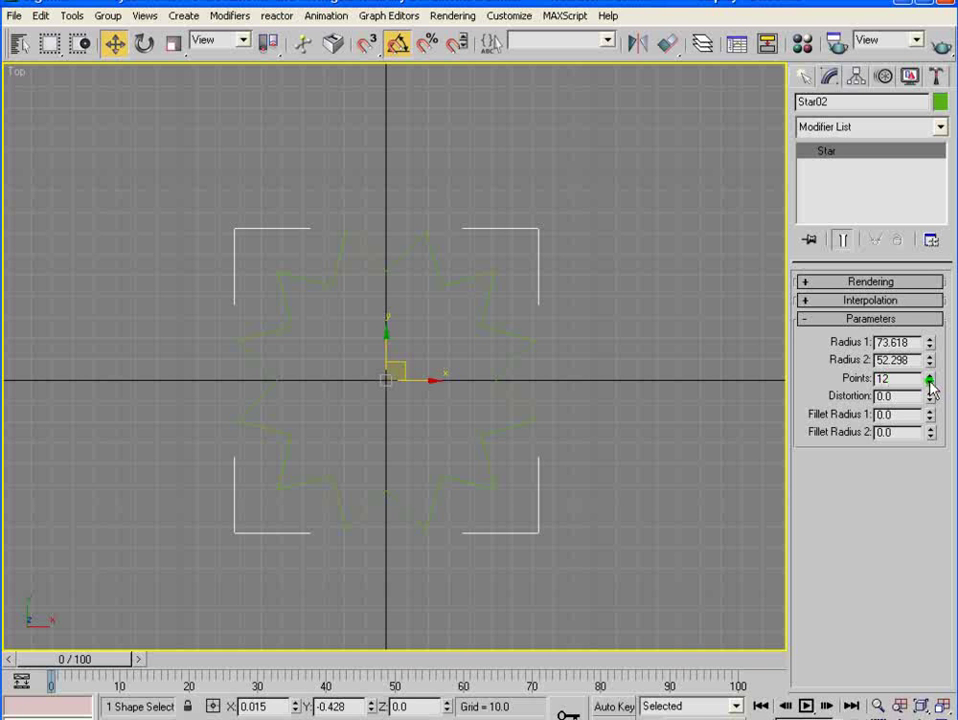
left_click(930, 384)
left_click(930, 384)
left_click(930, 384)
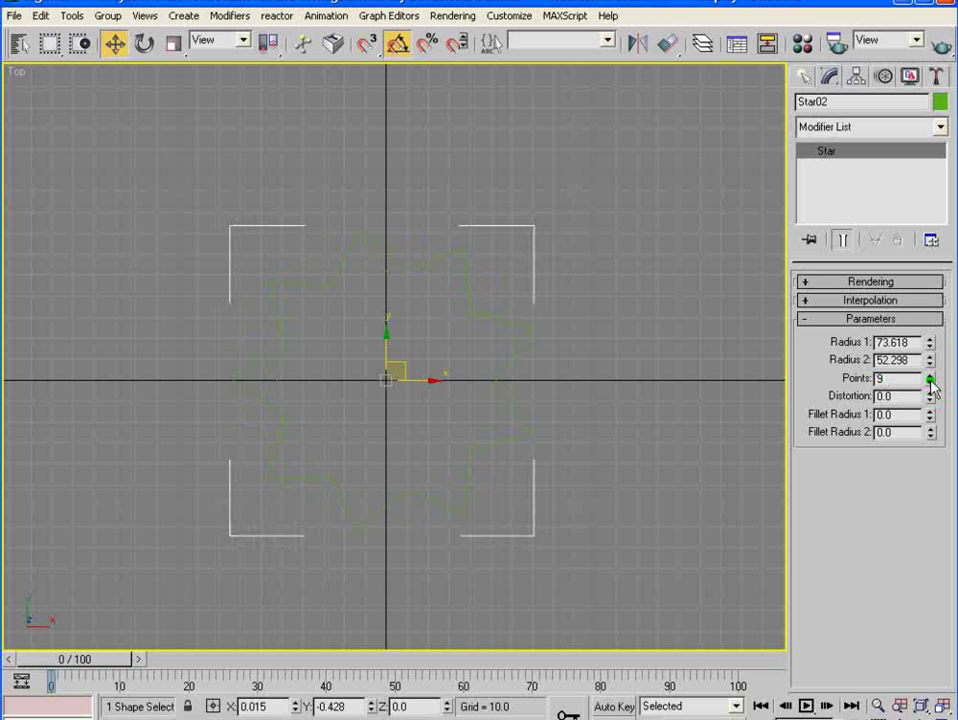
left_click(930, 382)
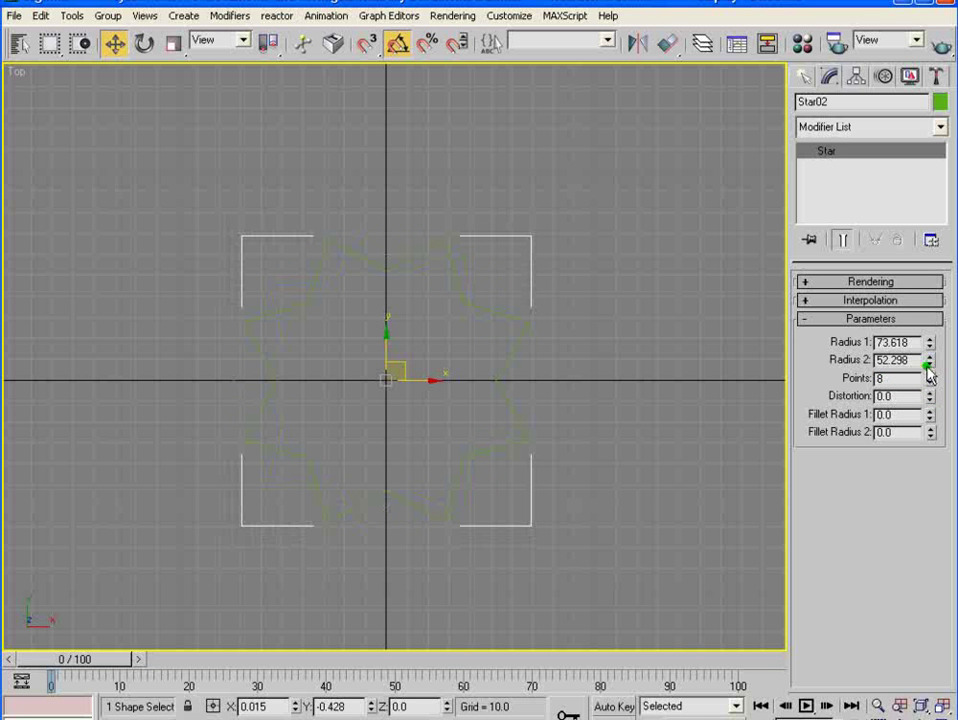
left_click(930, 364)
left_click_drag(930, 364, 929, 379)
- Draw a test circle at the star's centre, then delete it
left_click(806, 80)
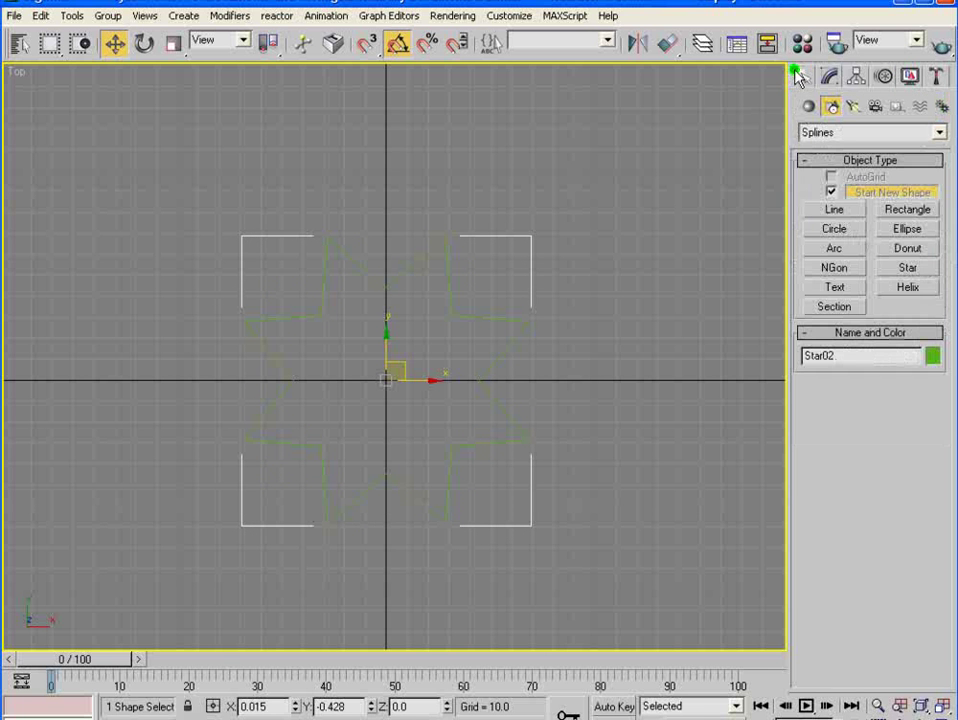
left_click(838, 230)
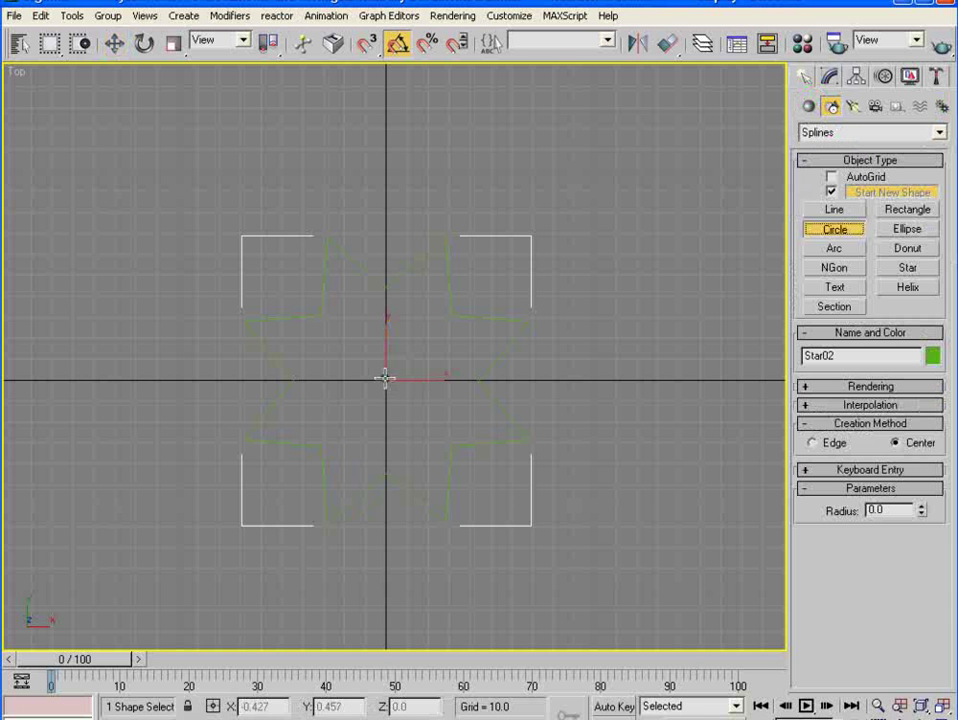
left_click_drag(386, 380, 420, 328)
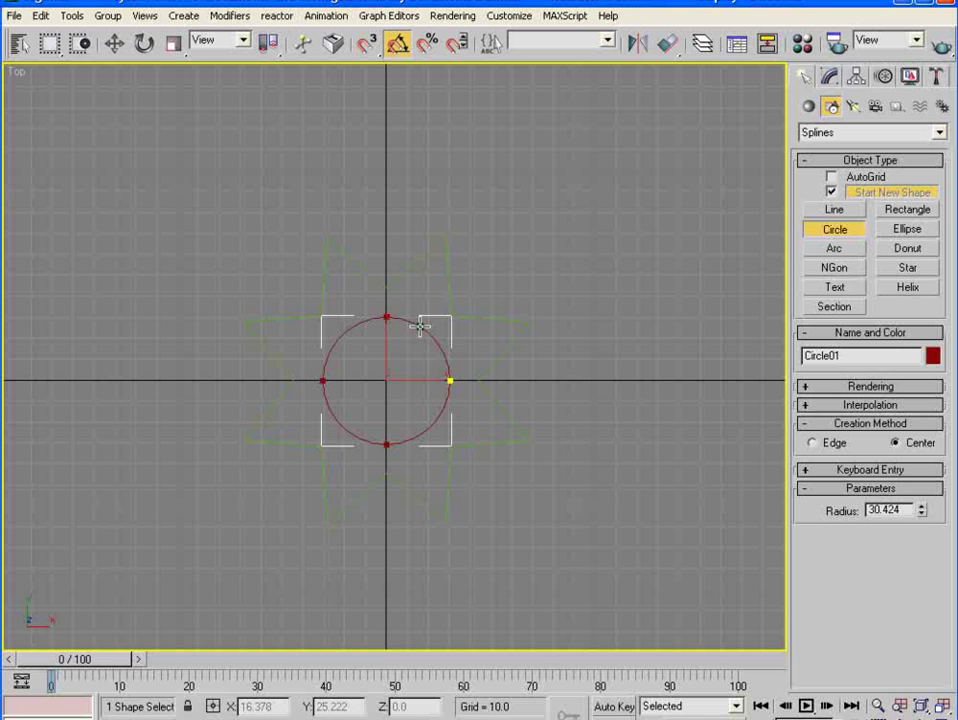
left_click(116, 44)
key("Delete")
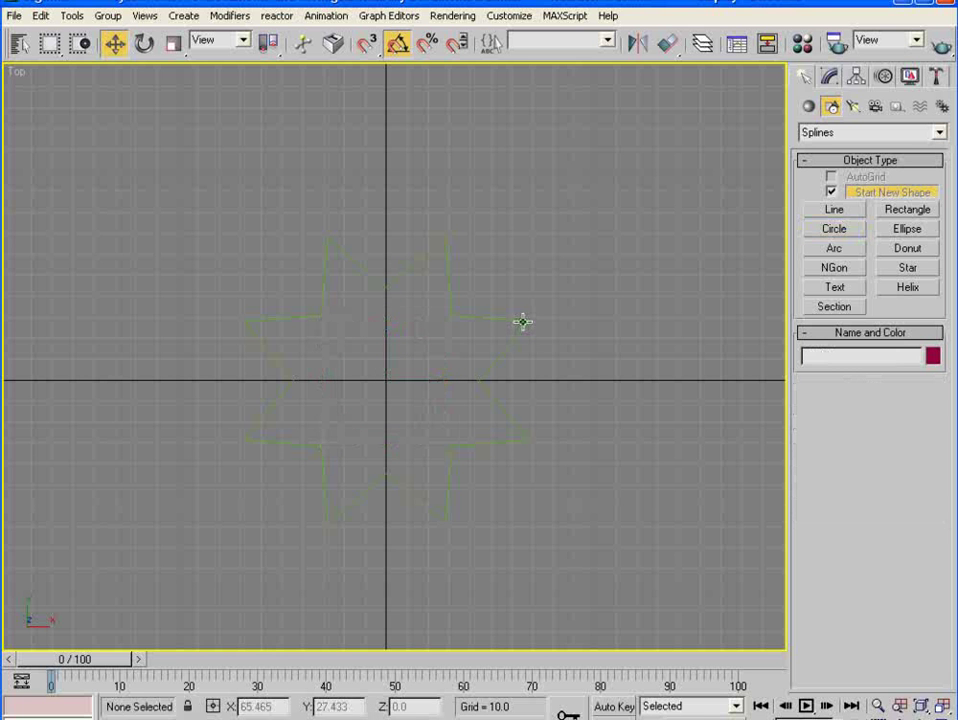
- Convert the star outline to an editable spline
left_click(466, 316)
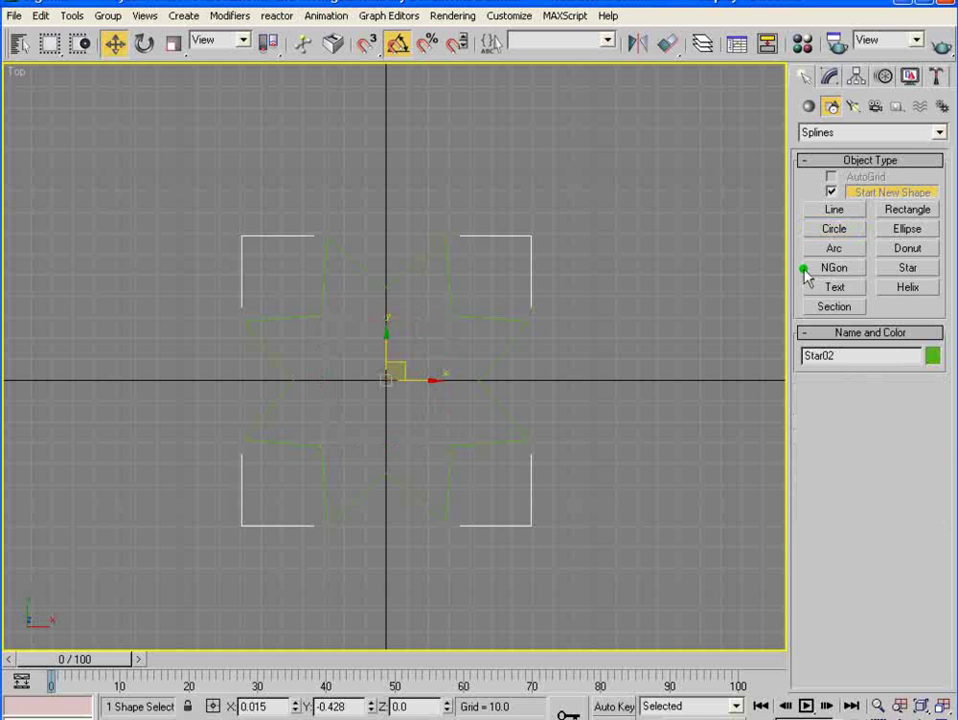
left_click(831, 78)
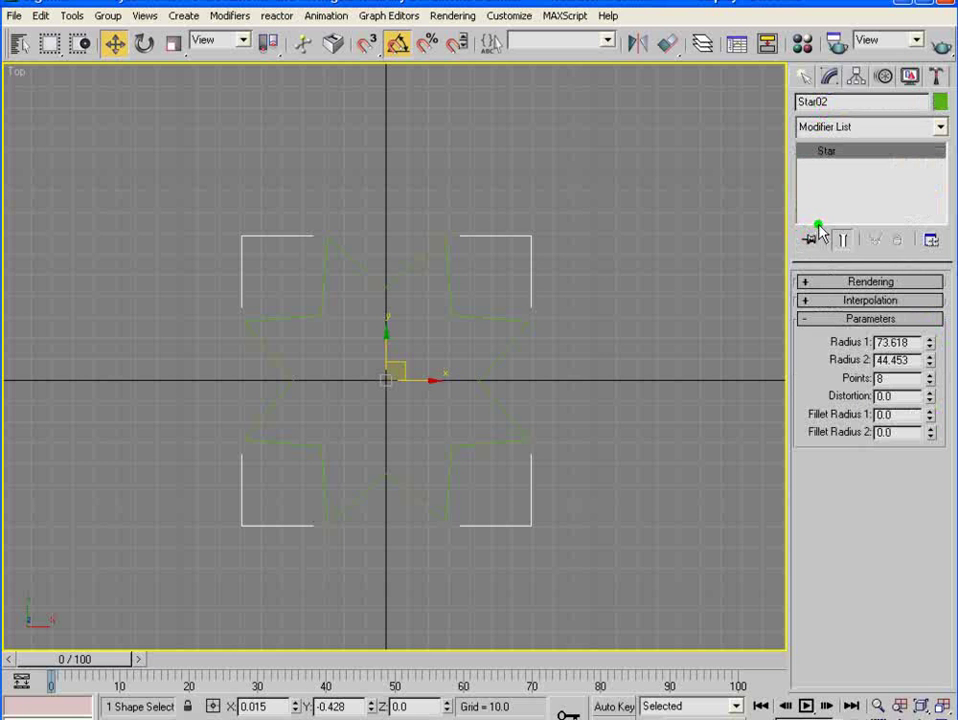
right_click(447, 254)
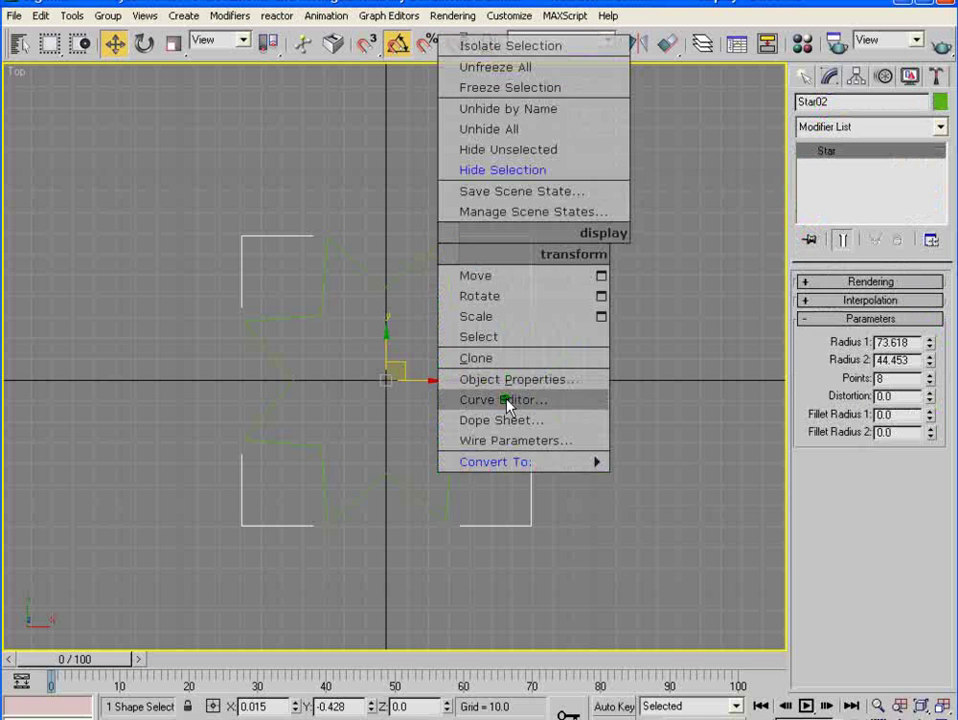
mouse_move(513, 461)
left_click(761, 462)
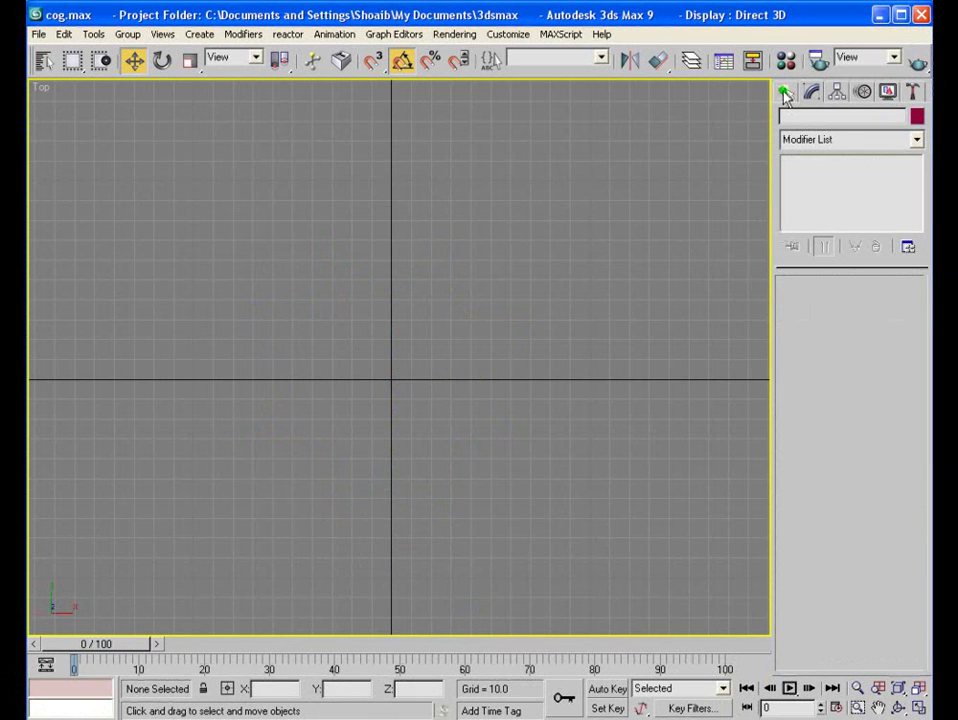
left_click(786, 92)
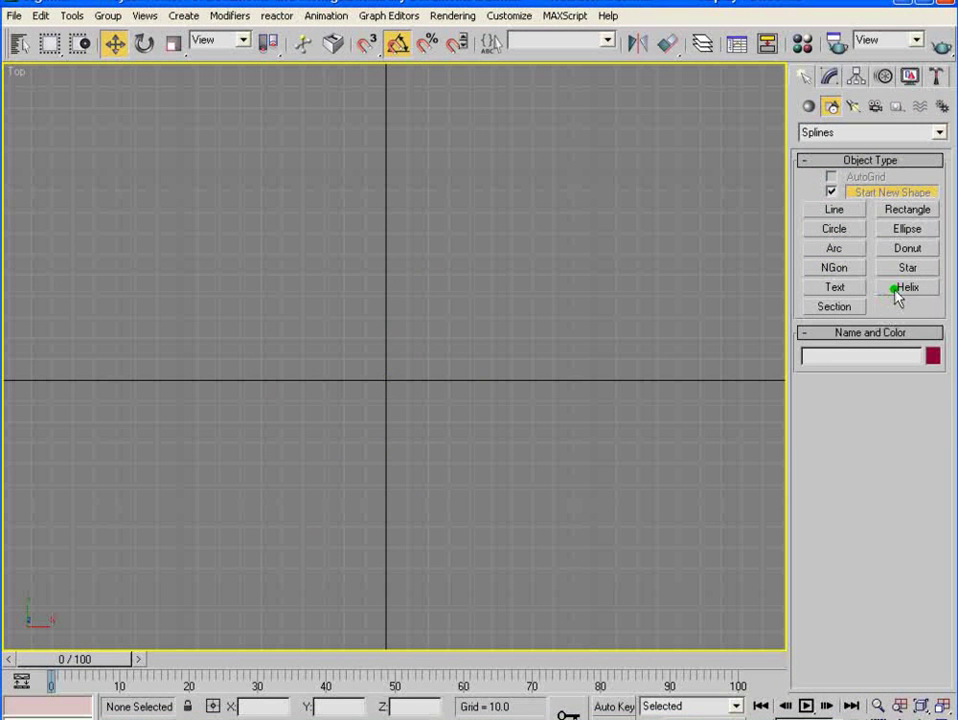
- Draw a new 8-point star from the centre and set its object colour to white
left_click(907, 268)
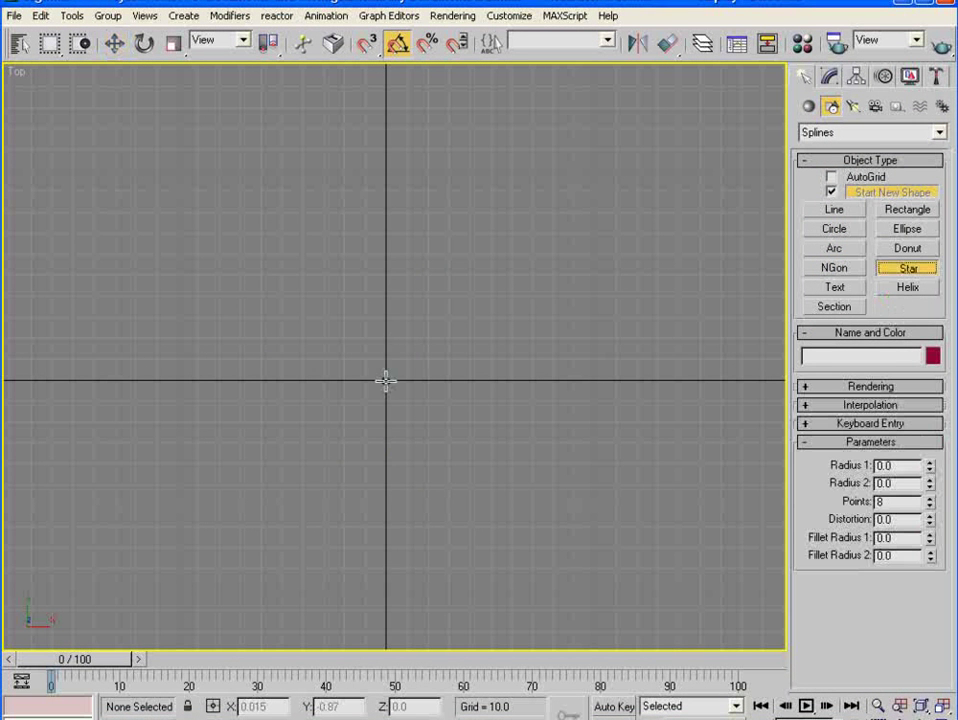
left_click_drag(386, 381, 455, 222)
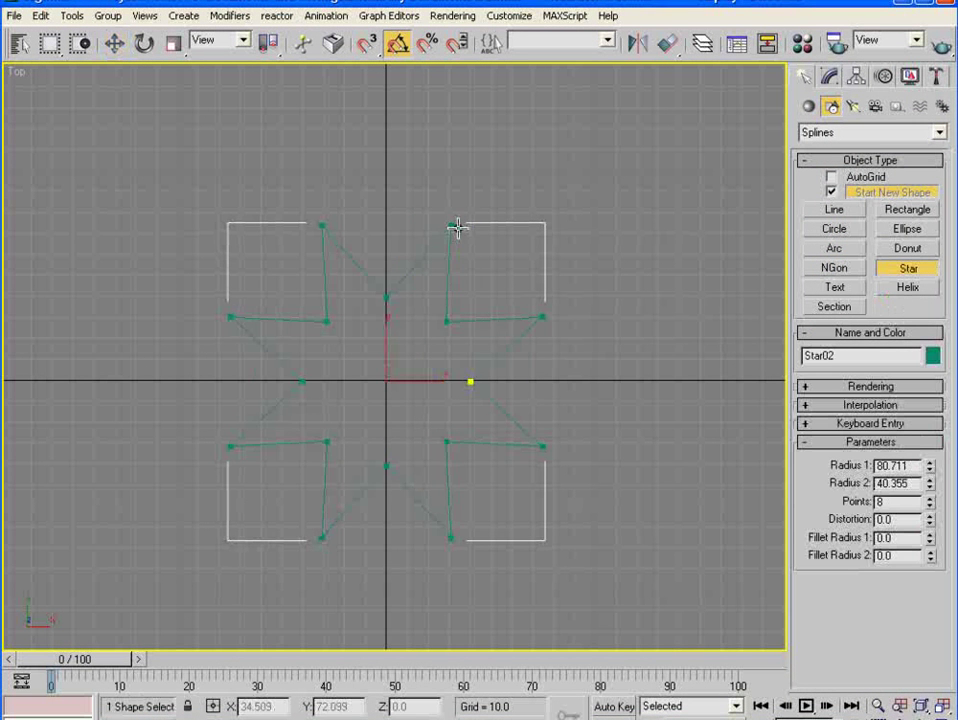
left_click(468, 323)
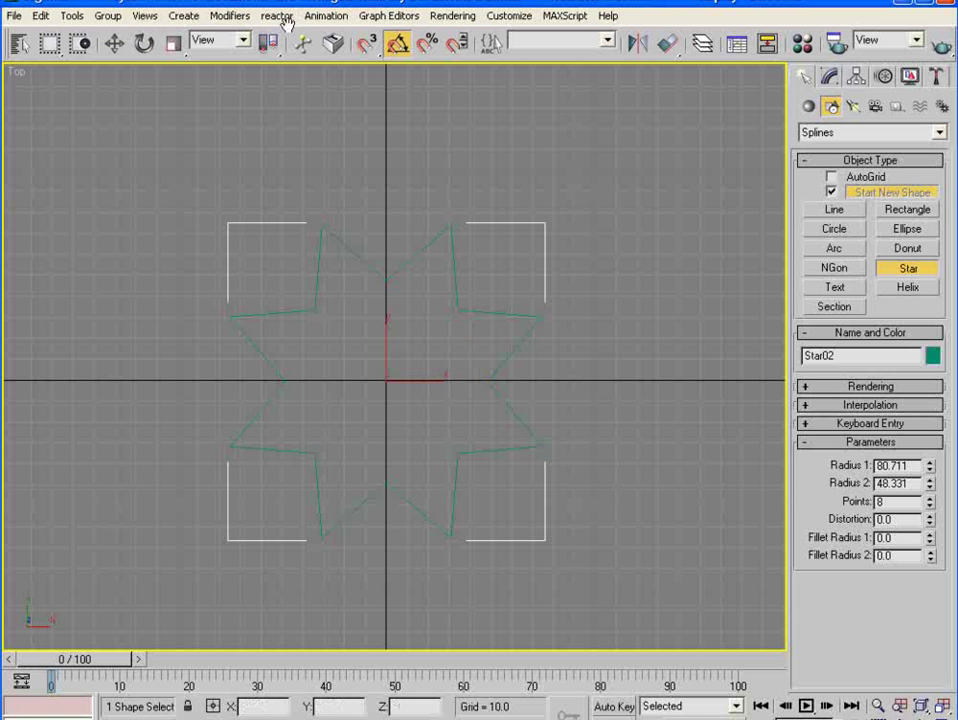
left_click(114, 43)
left_click(932, 356)
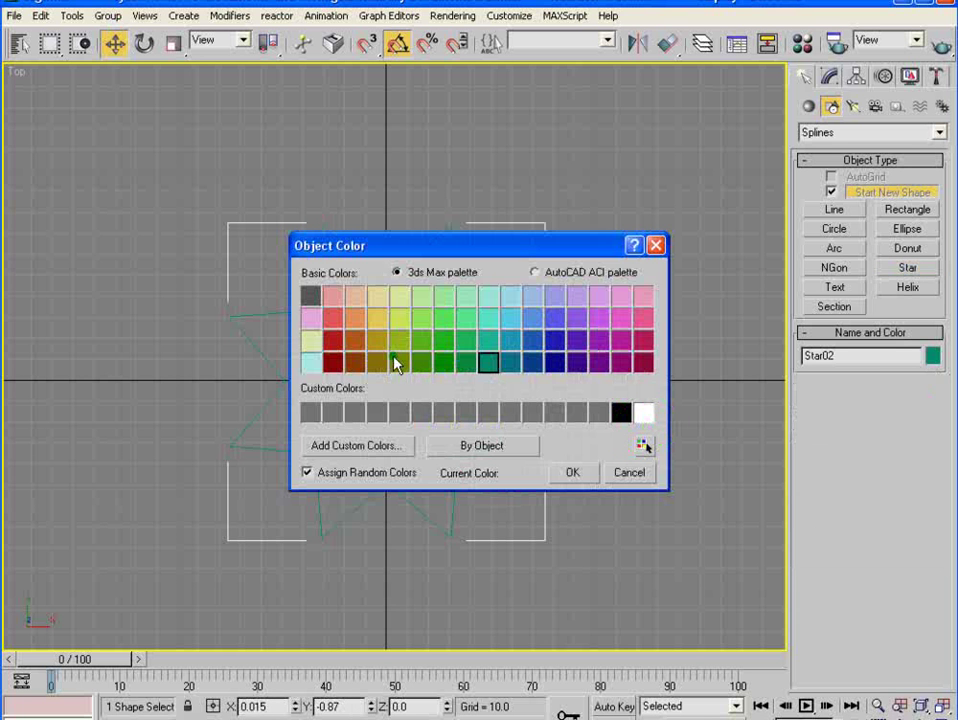
left_click(649, 417)
left_click(578, 472)
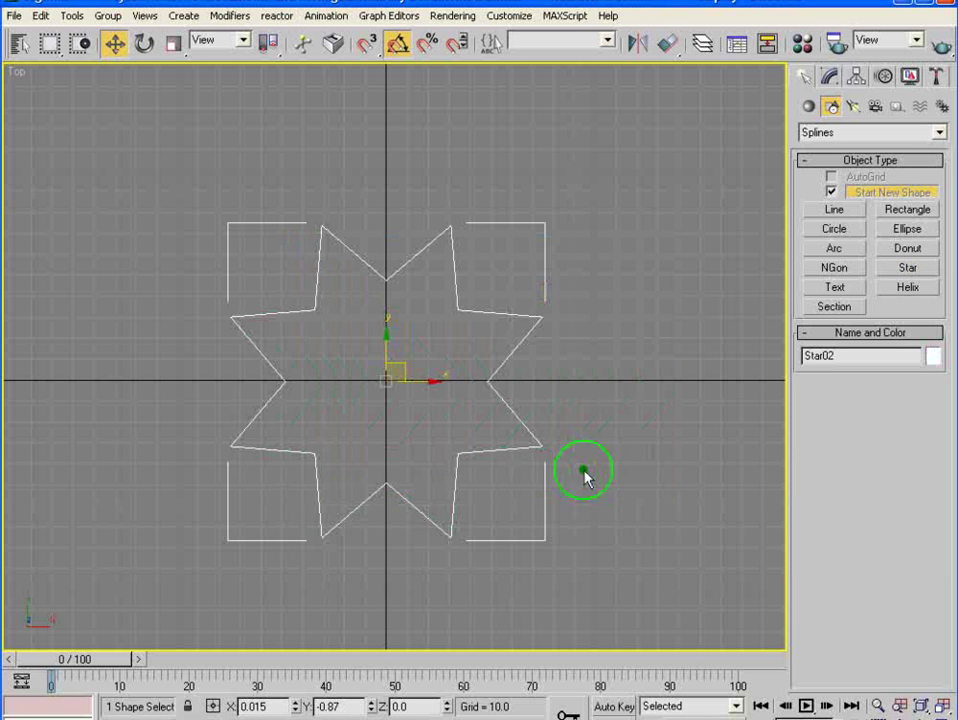
- Set Fillet Radius 1 to 6.07 and Fillet Radius 2 to 13.3
left_click(831, 79)
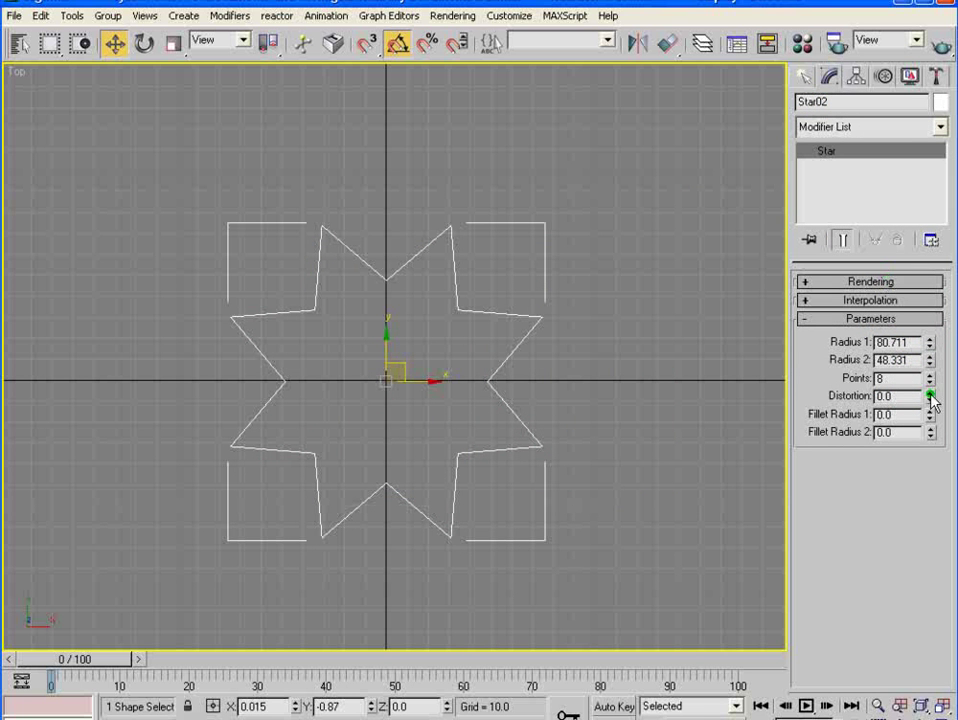
left_click_drag(933, 367, 933, 335)
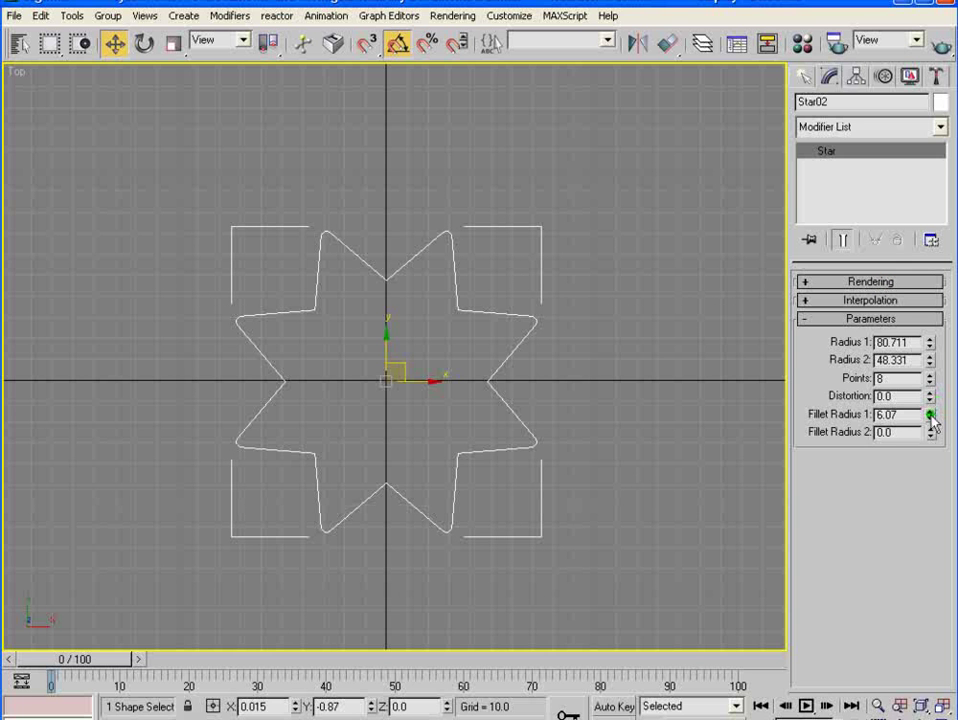
left_click_drag(930, 432, 930, 390)
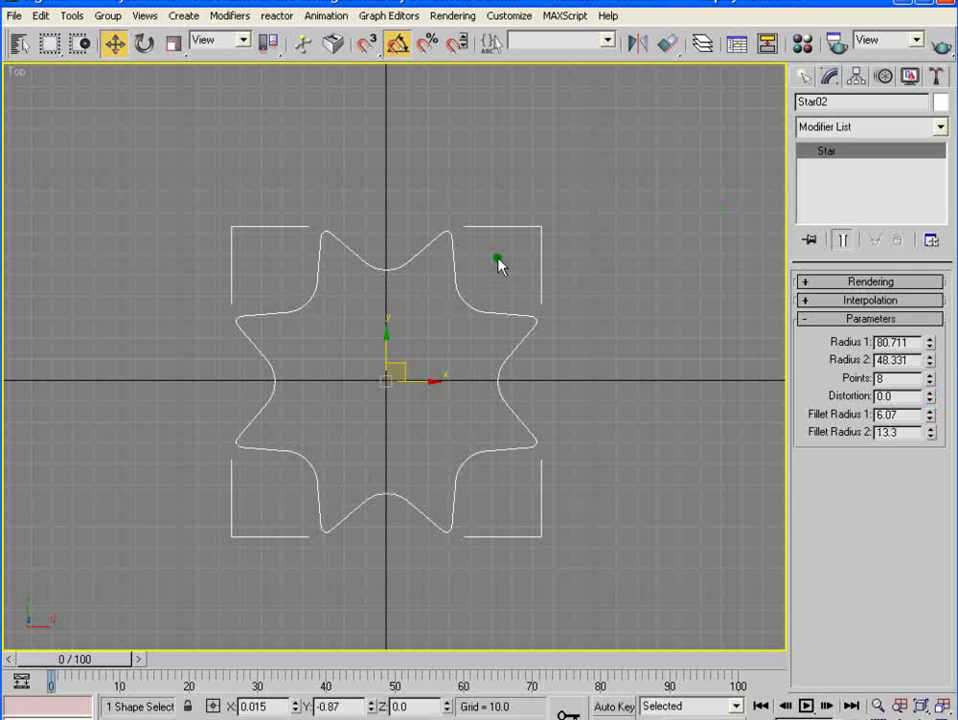
- Convert Star02 to an editable spline and select all 32 vertices at Vertex level
right_click(450, 233)
mouse_move(545, 438)
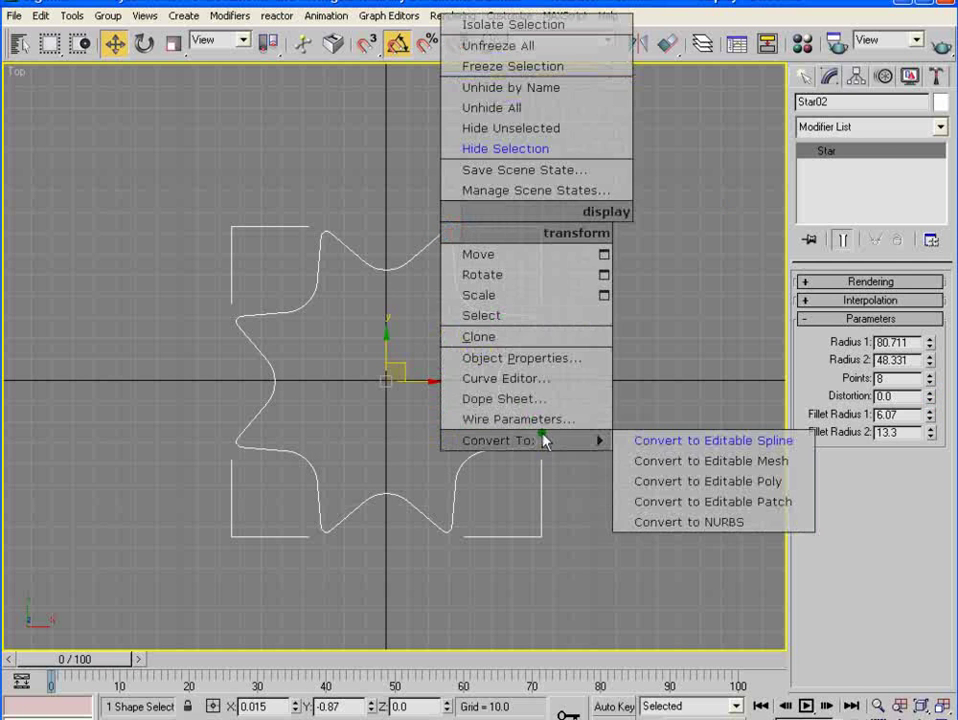
left_click(768, 443)
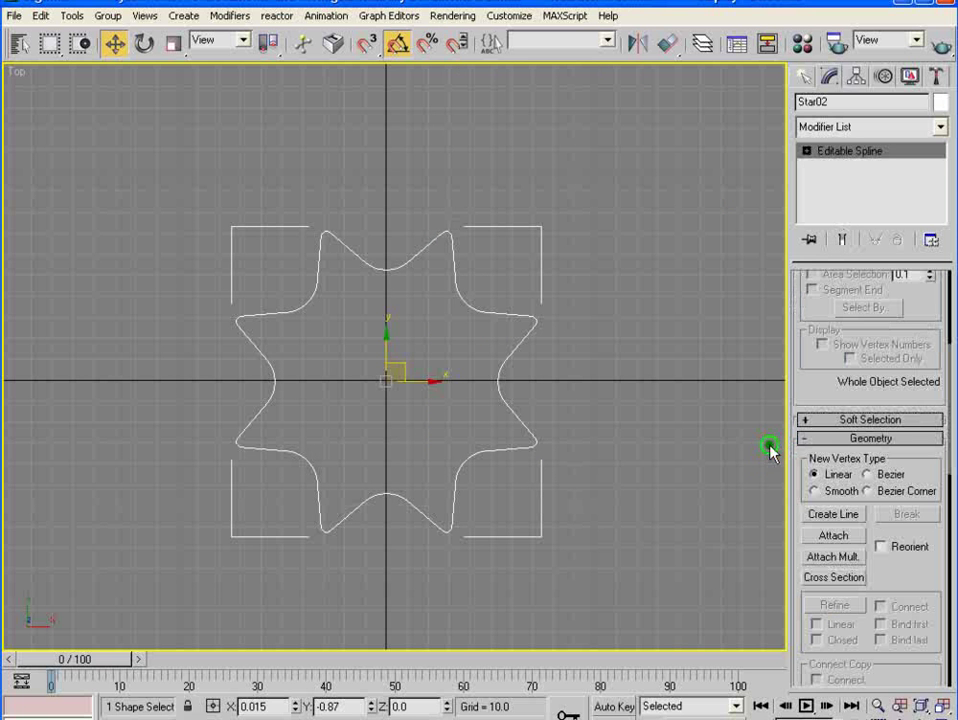
left_click(806, 151)
left_click(838, 166)
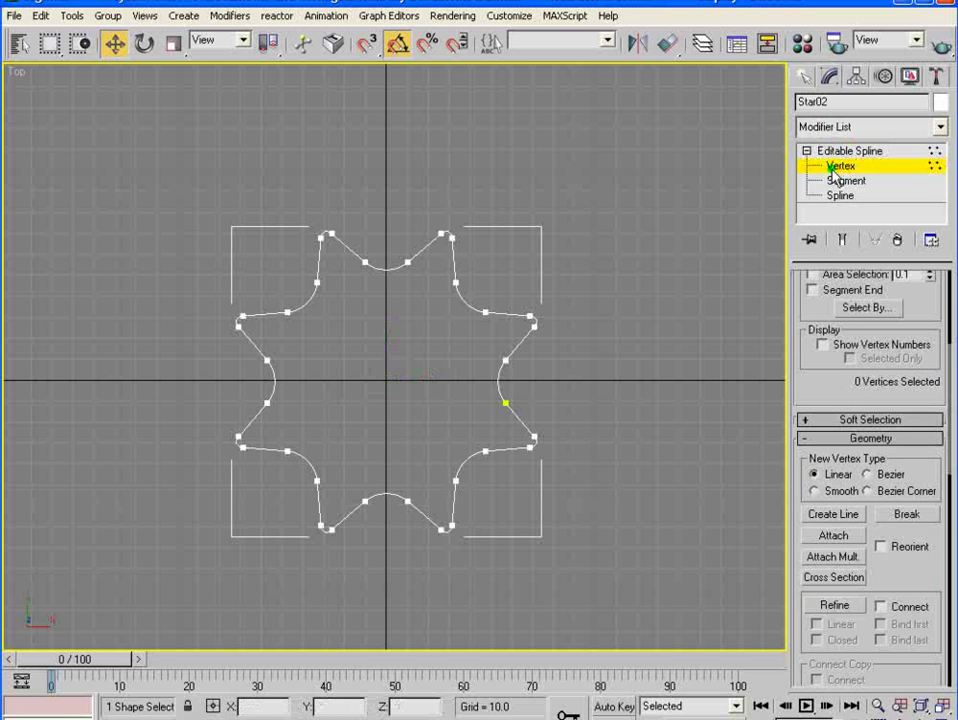
left_click_drag(92, 142, 600, 458)
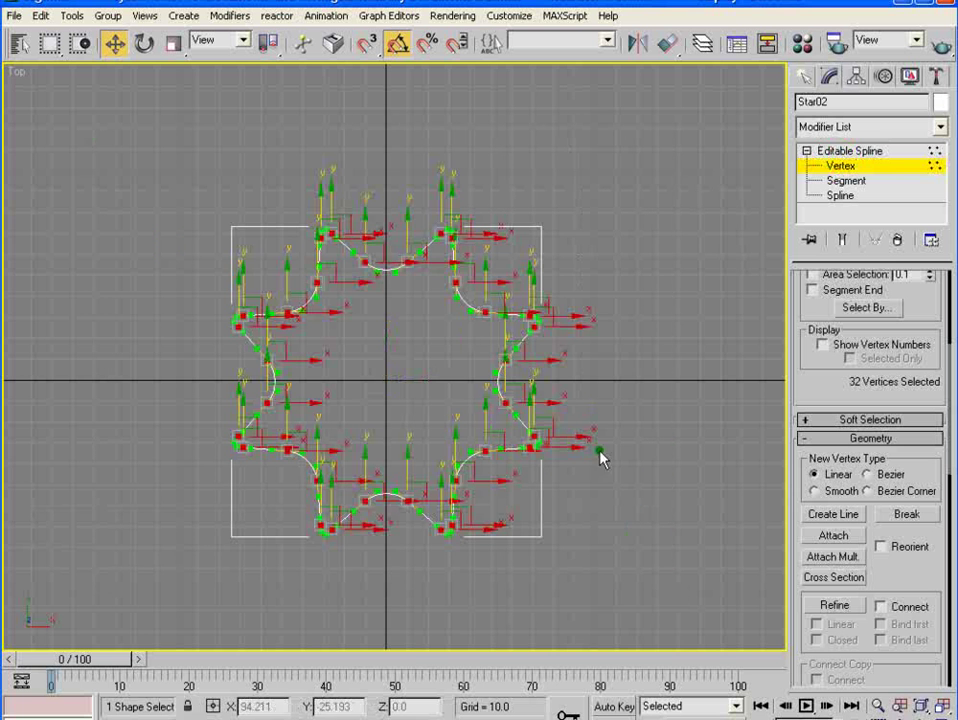
- Make all selected vertices Corner type and return to the whole-spline level
right_click(322, 271)
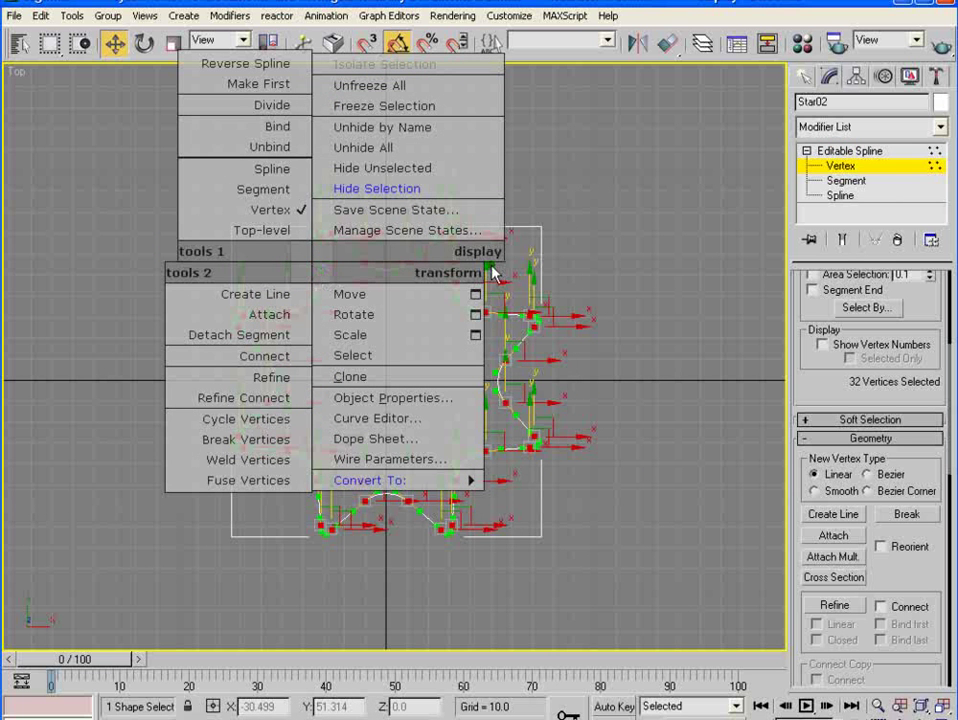
left_click(530, 314)
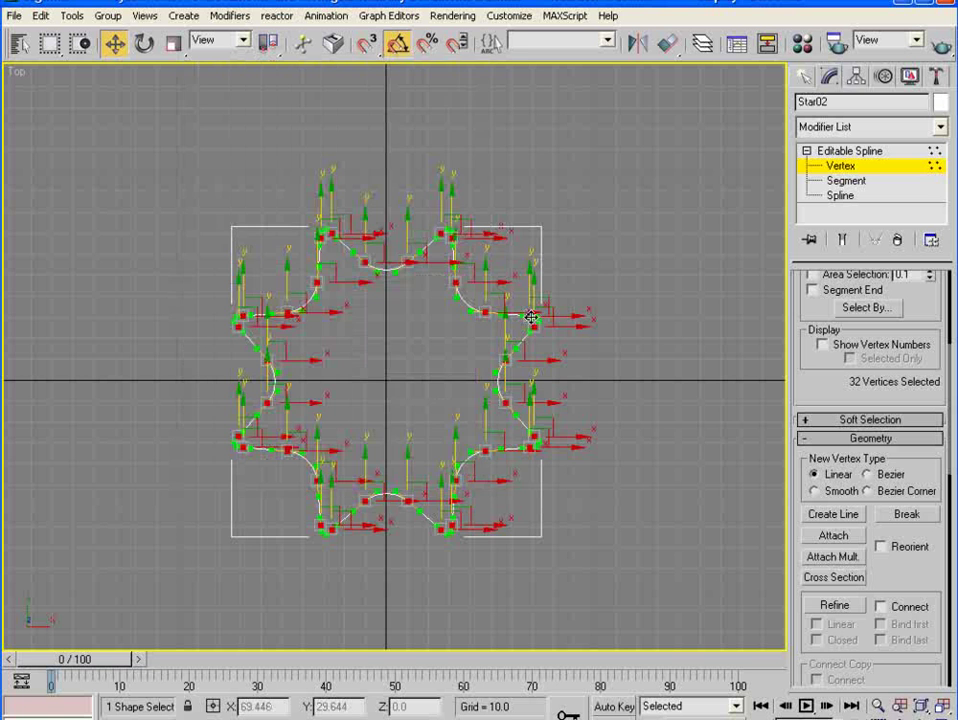
right_click(532, 318)
left_click(481, 153)
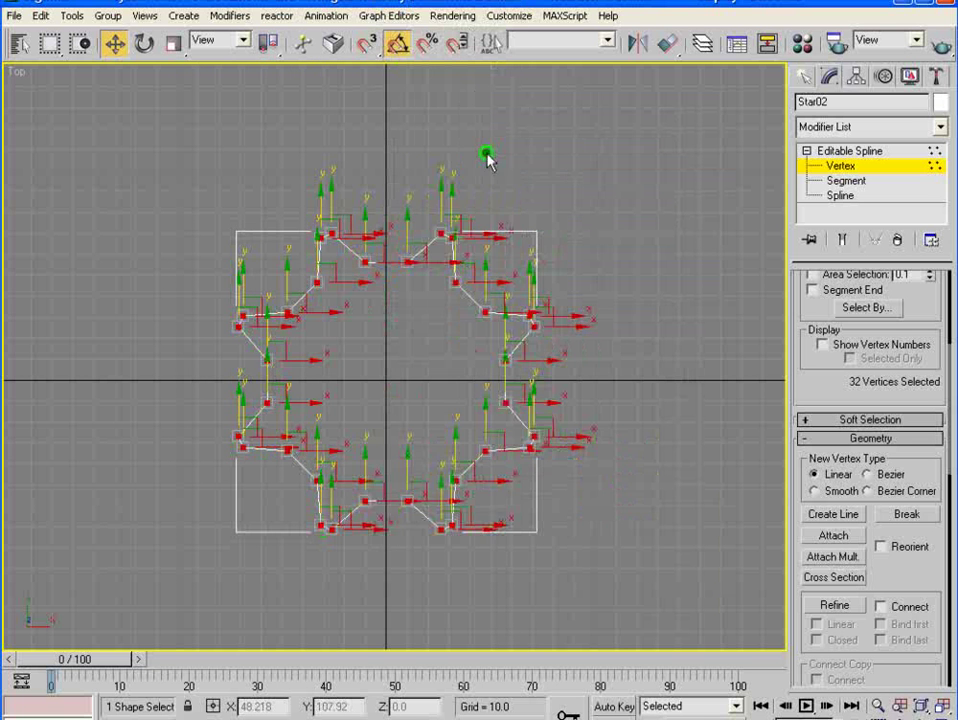
left_click(598, 230)
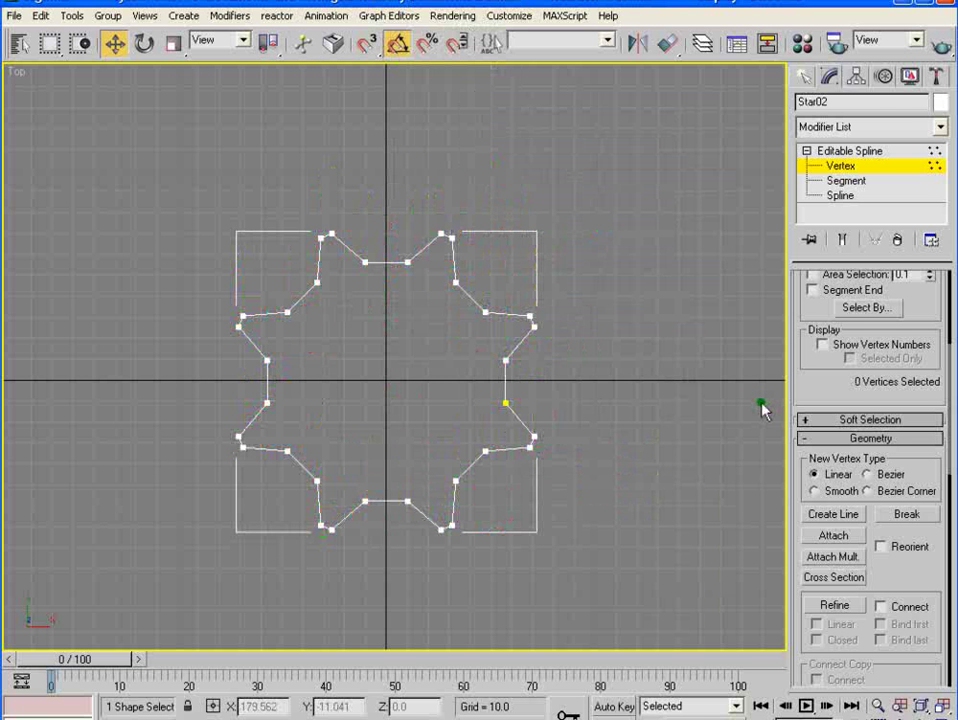
left_click(838, 151)
left_click(362, 383)
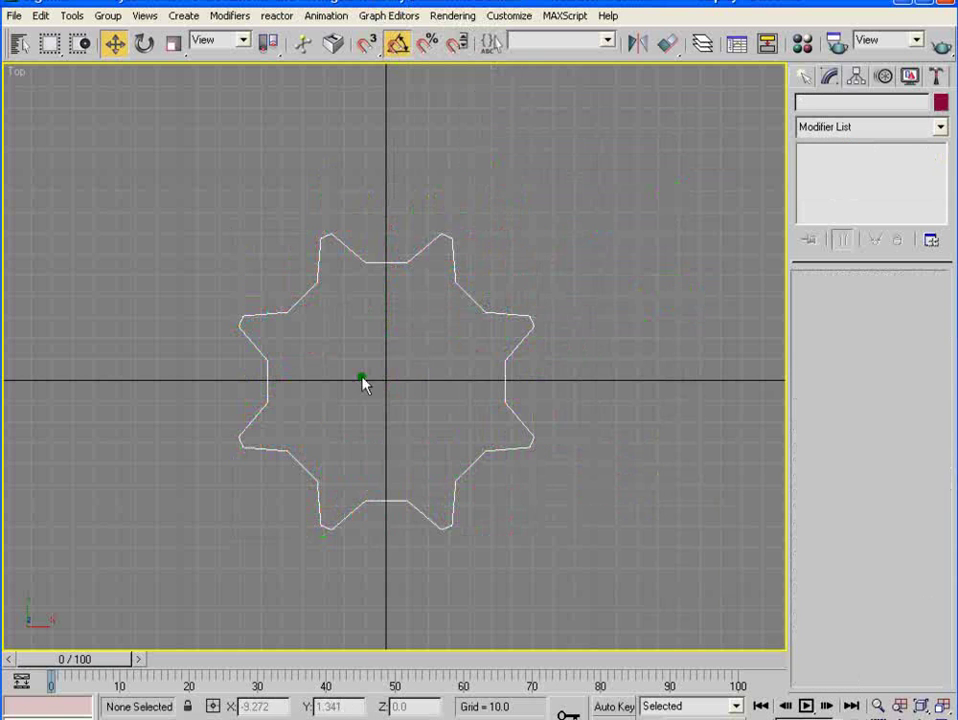
left_click(459, 292)
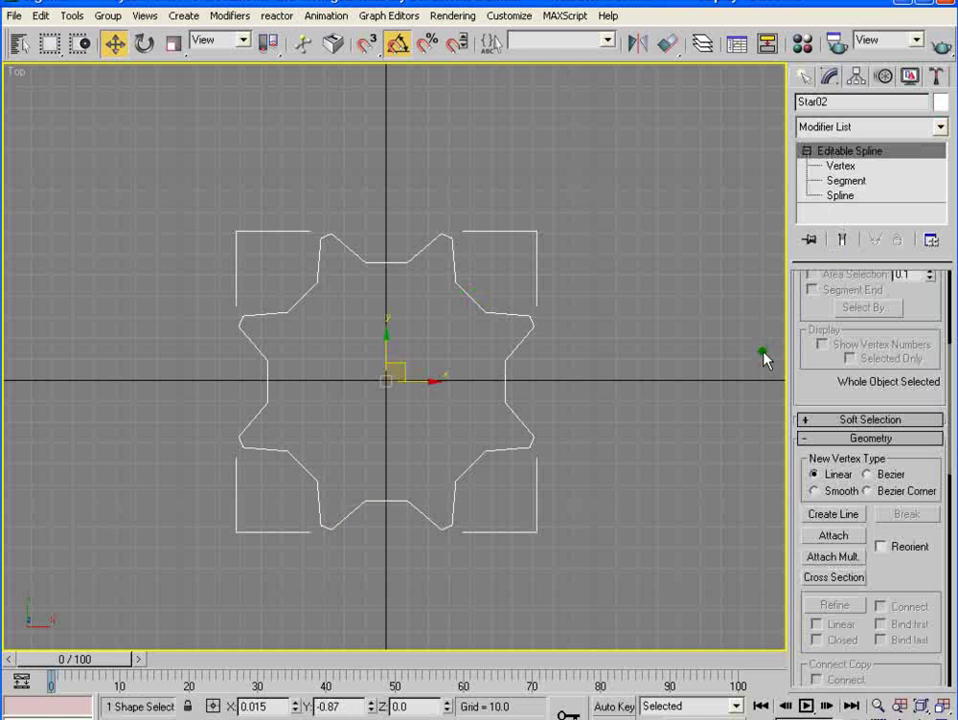
- Add an Extrude modifier to Star02, zoom in, and render the Top view white on black
left_click(941, 129)
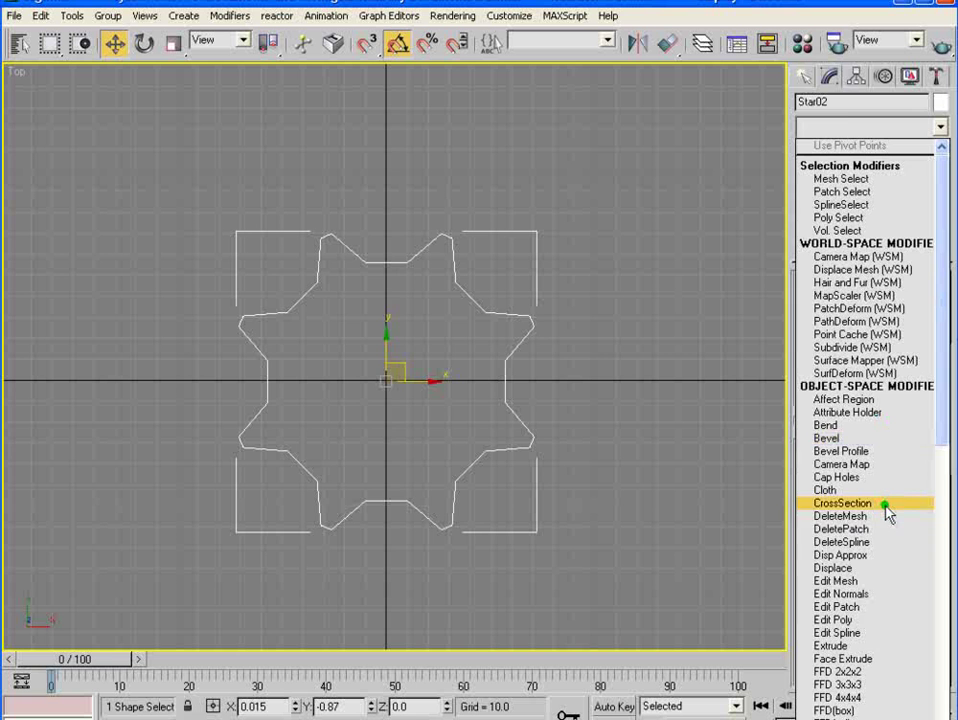
left_click(853, 647)
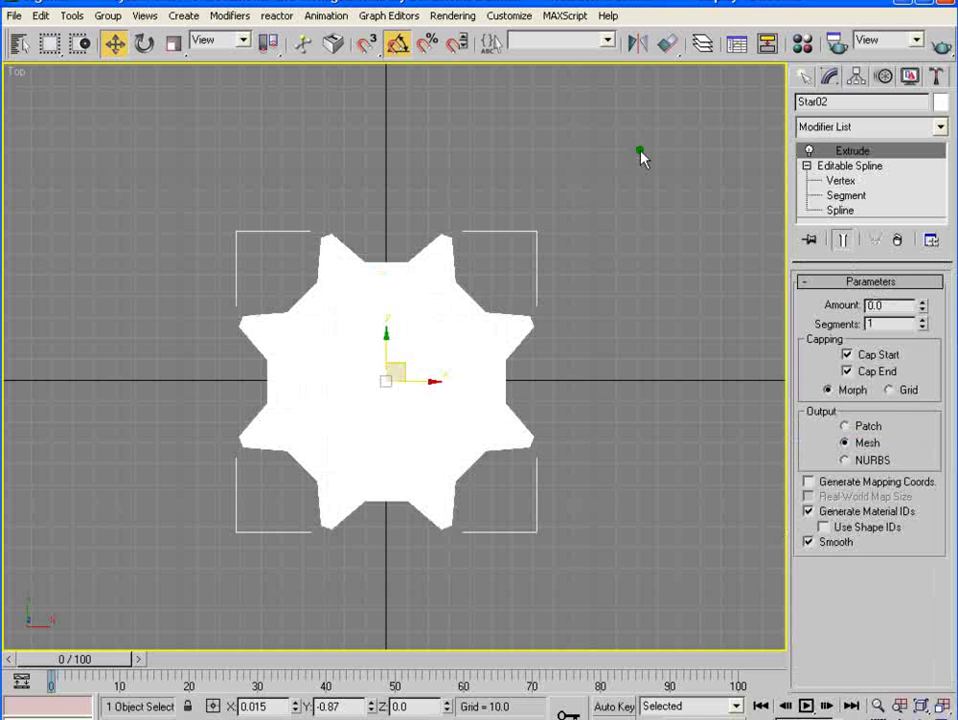
left_click(877, 706)
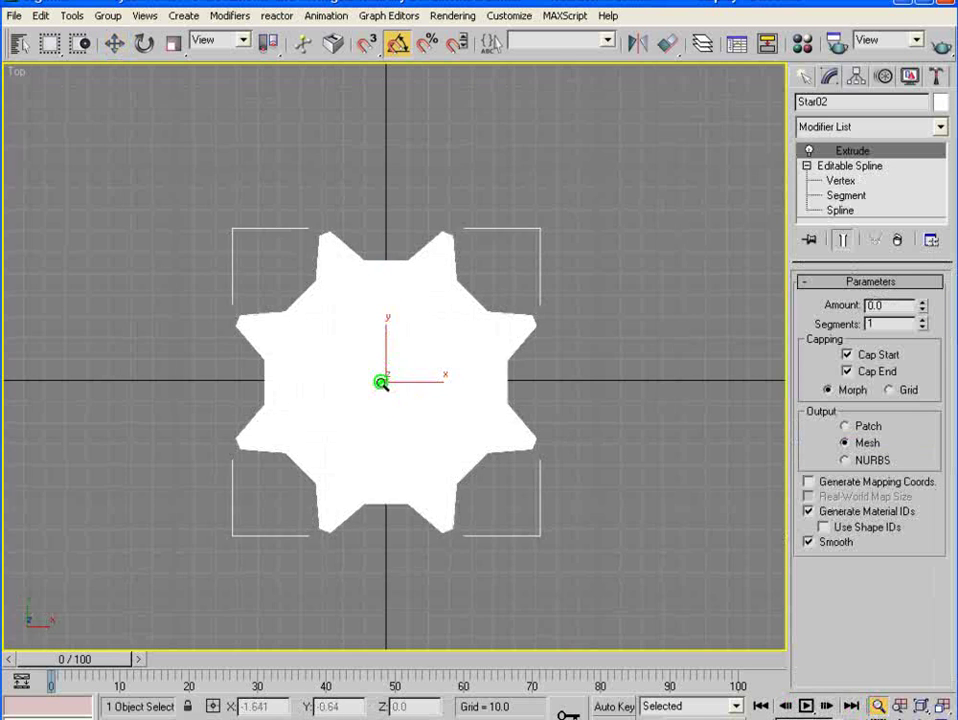
left_click_drag(381, 385, 398, 350)
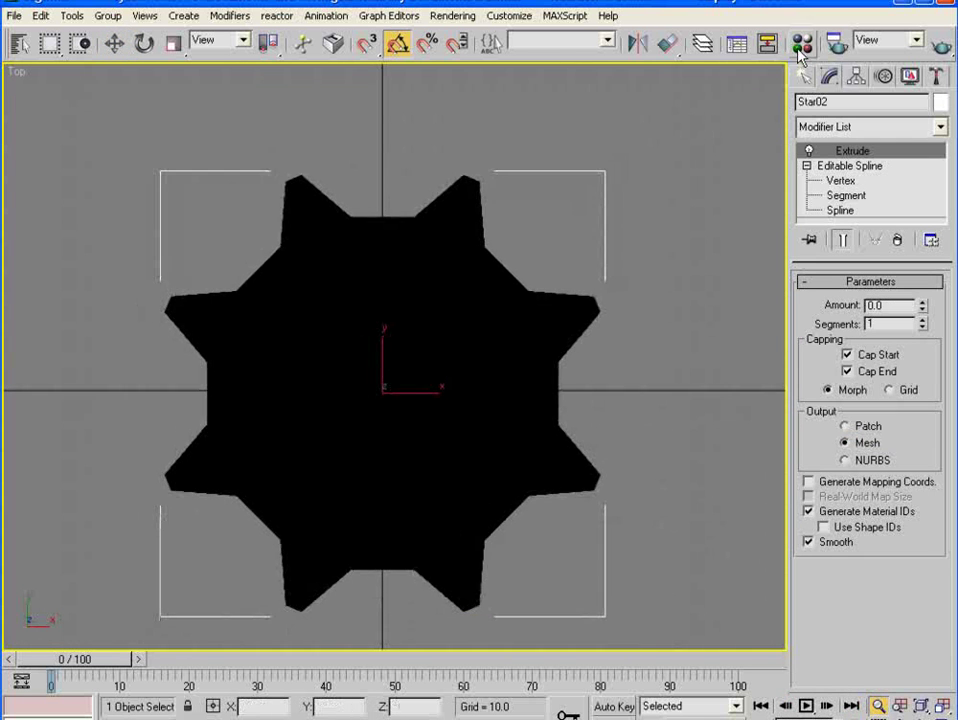
left_click(940, 43)
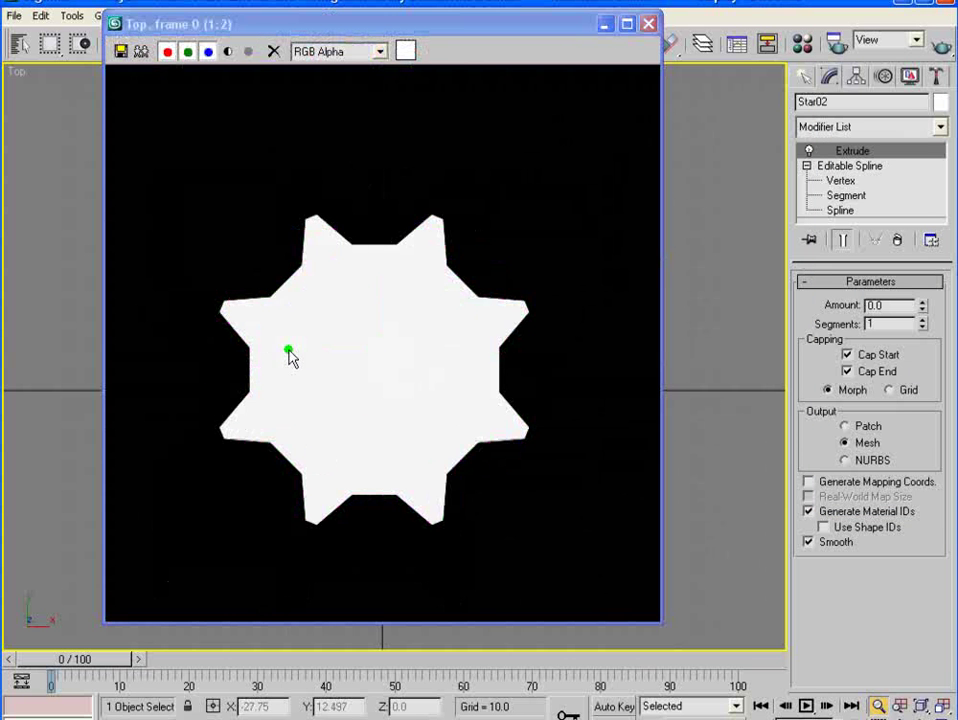
- Save the white gear render as the Targa image star4.tga and close the frame window
left_click(124, 51)
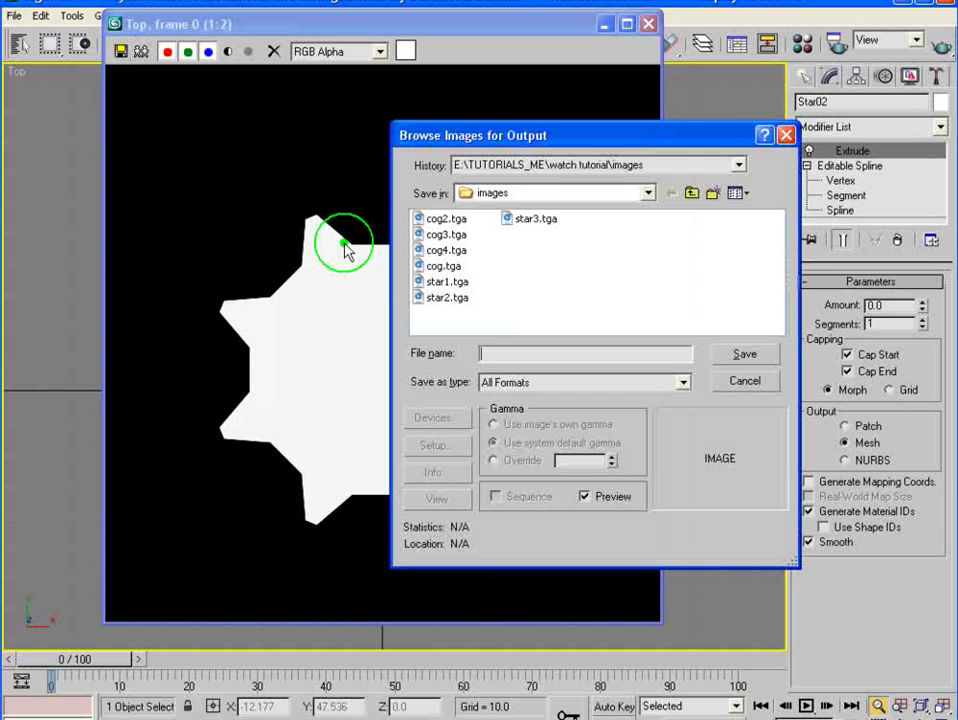
left_click(538, 219)
left_click(500, 354)
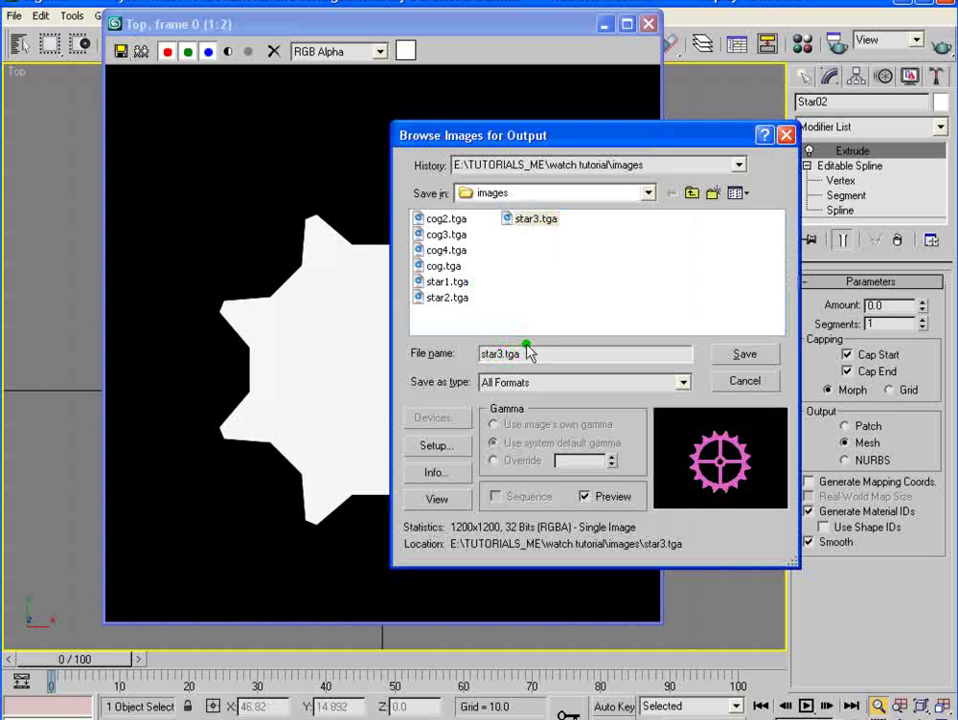
type("4")
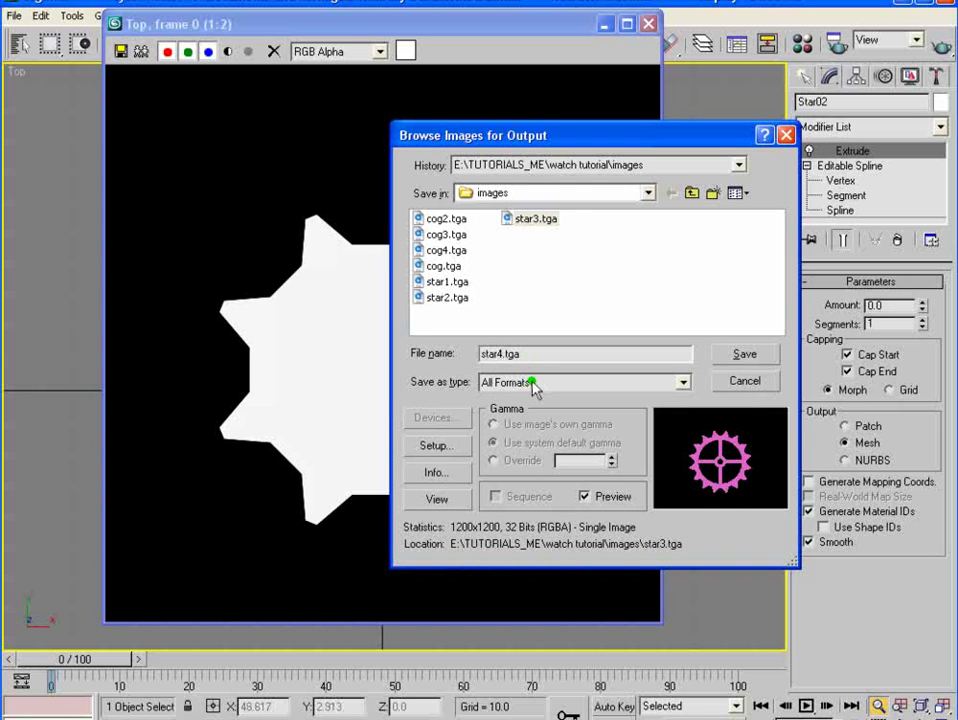
left_click(538, 381)
key("t")
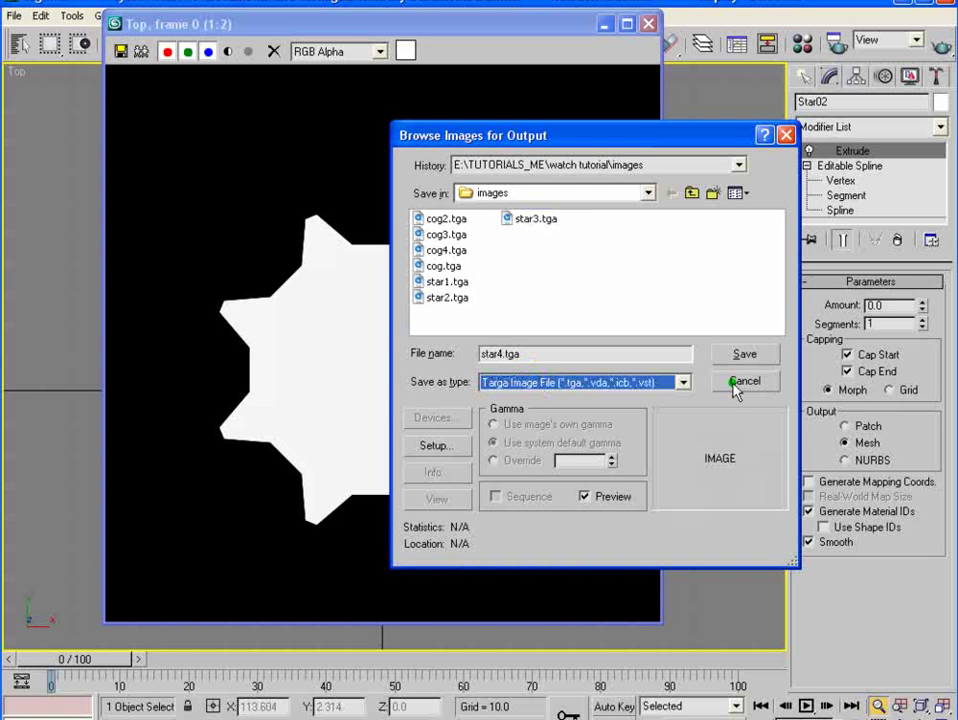
left_click(457, 444)
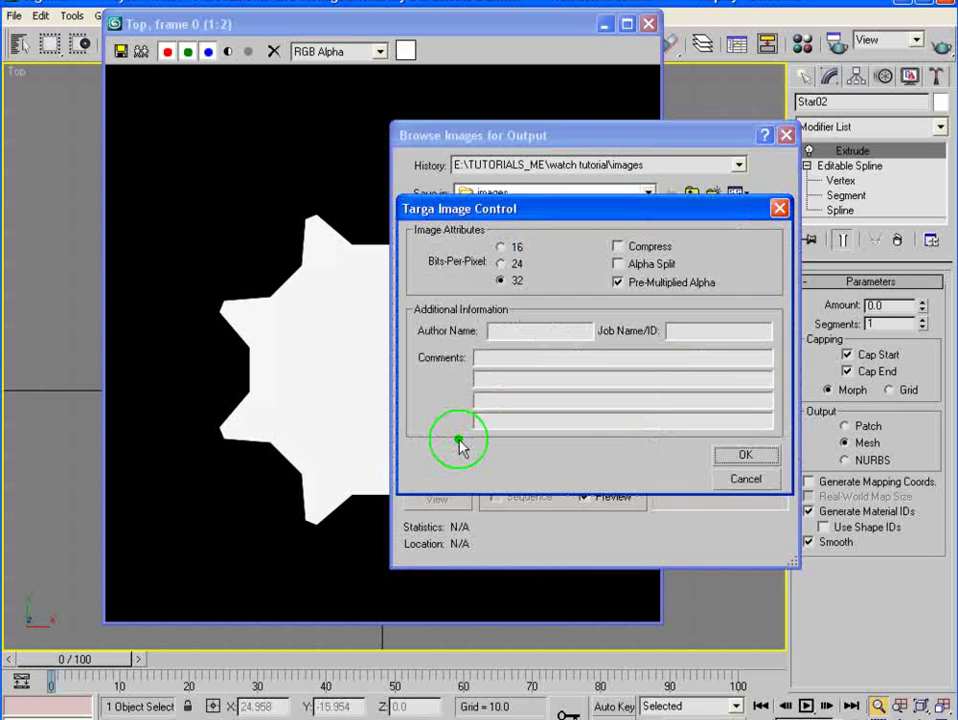
left_click(745, 458)
left_click(744, 357)
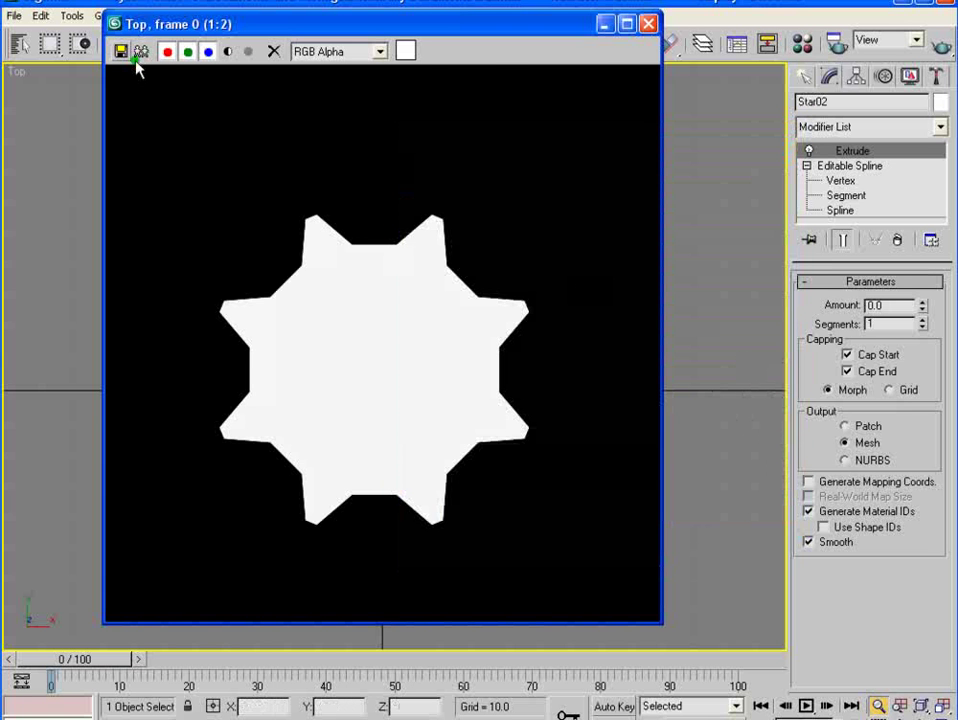
left_click(650, 22)
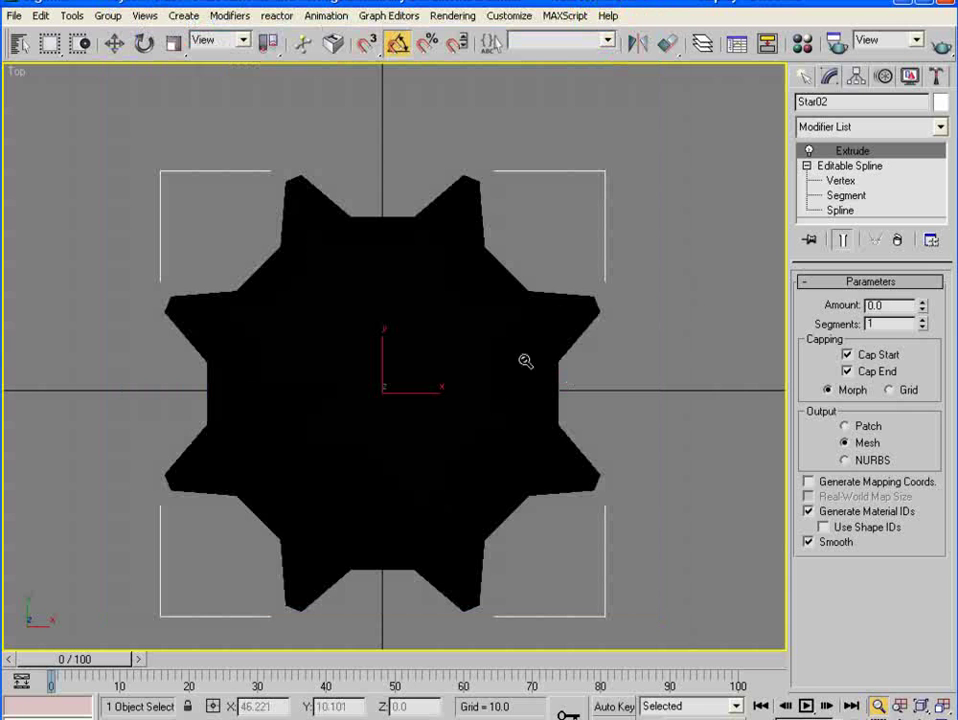
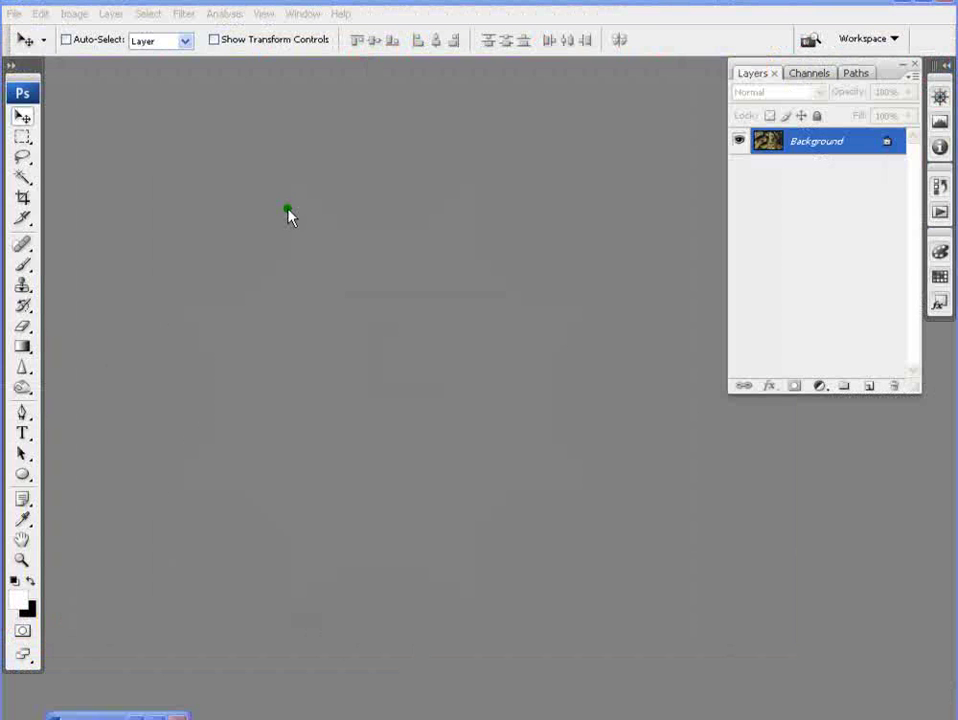
- Create a 1000 × 1000 px blank document, then close it
left_click(14, 13)
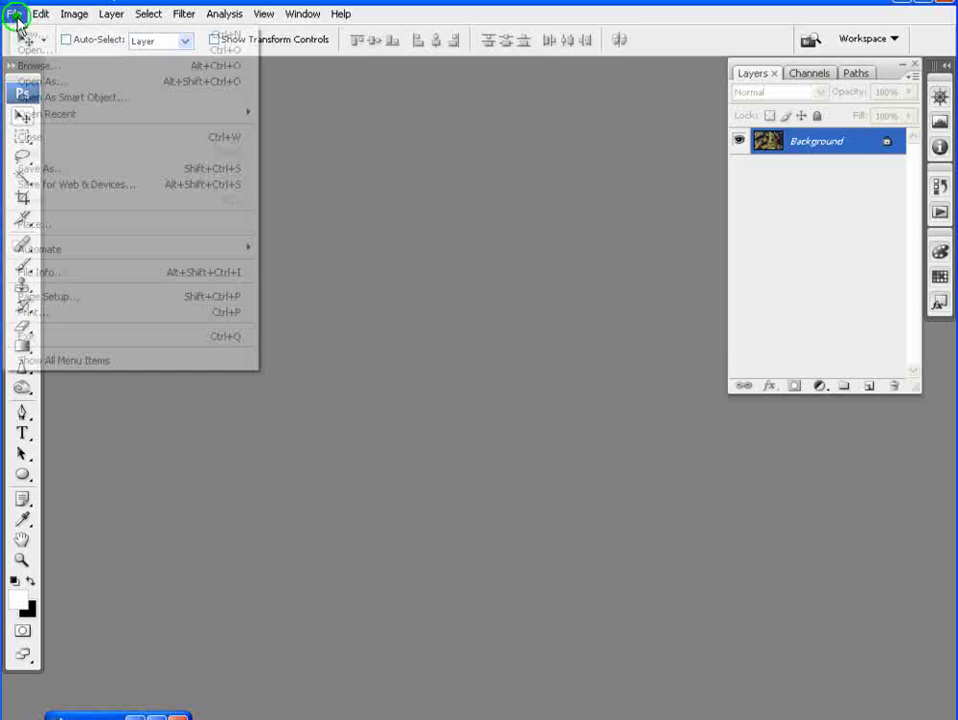
left_click(28, 36)
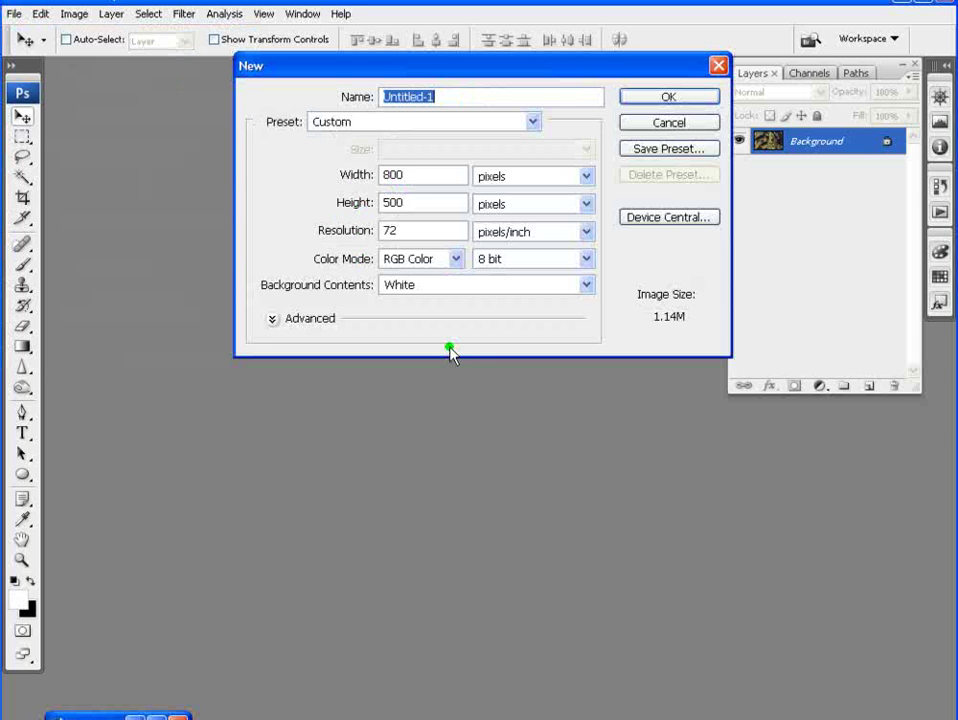
double_click(402, 174)
type("1200")
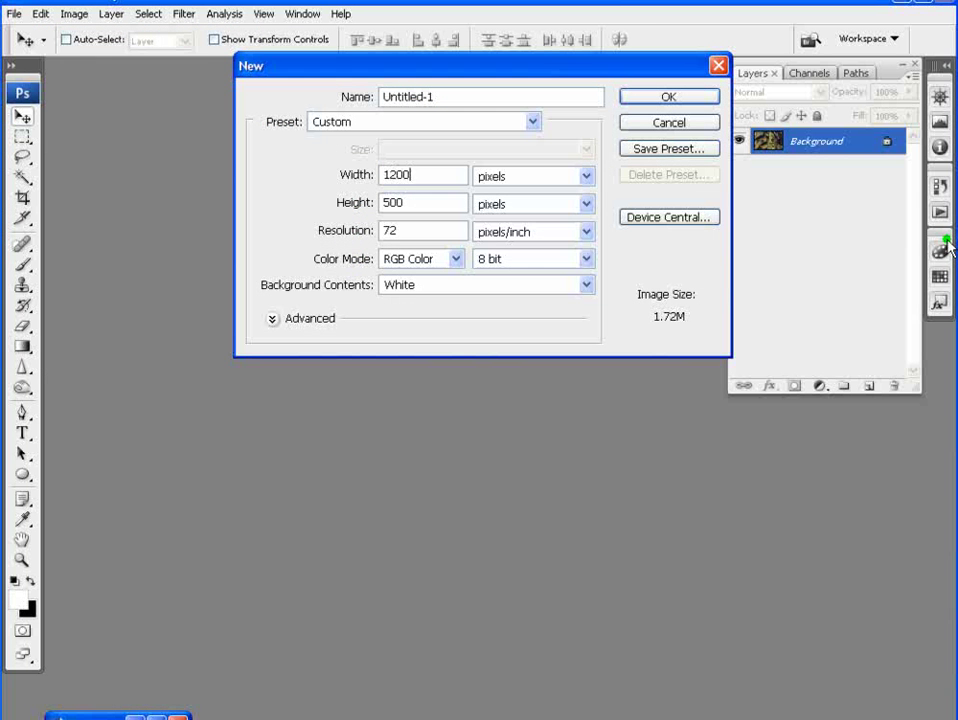
double_click(421, 176)
type("1000")
double_click(393, 203)
type("1000")
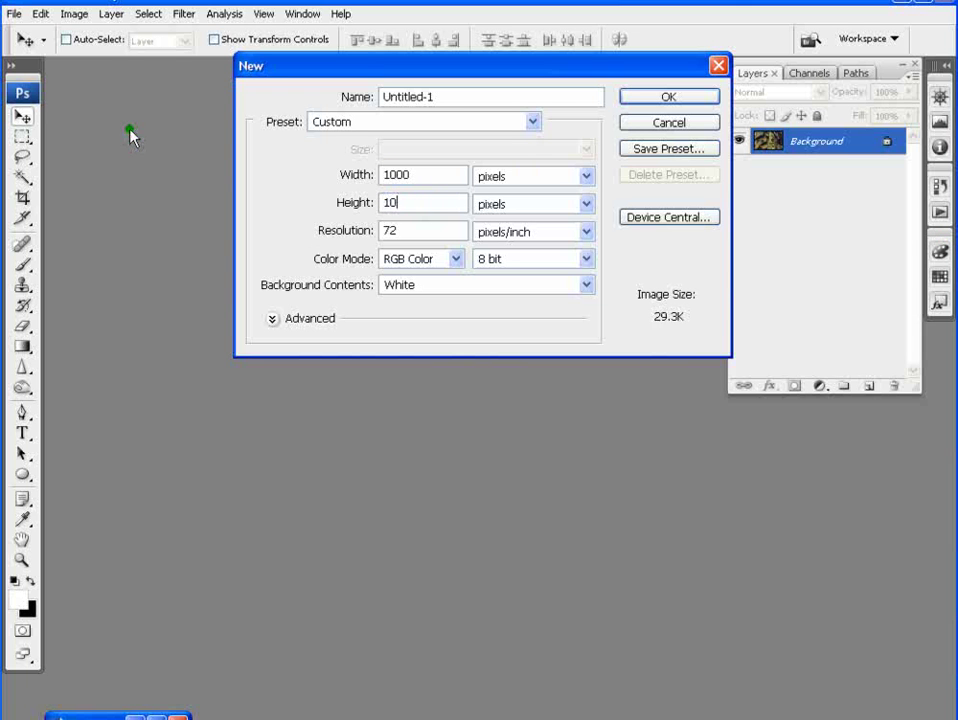
left_click(681, 99)
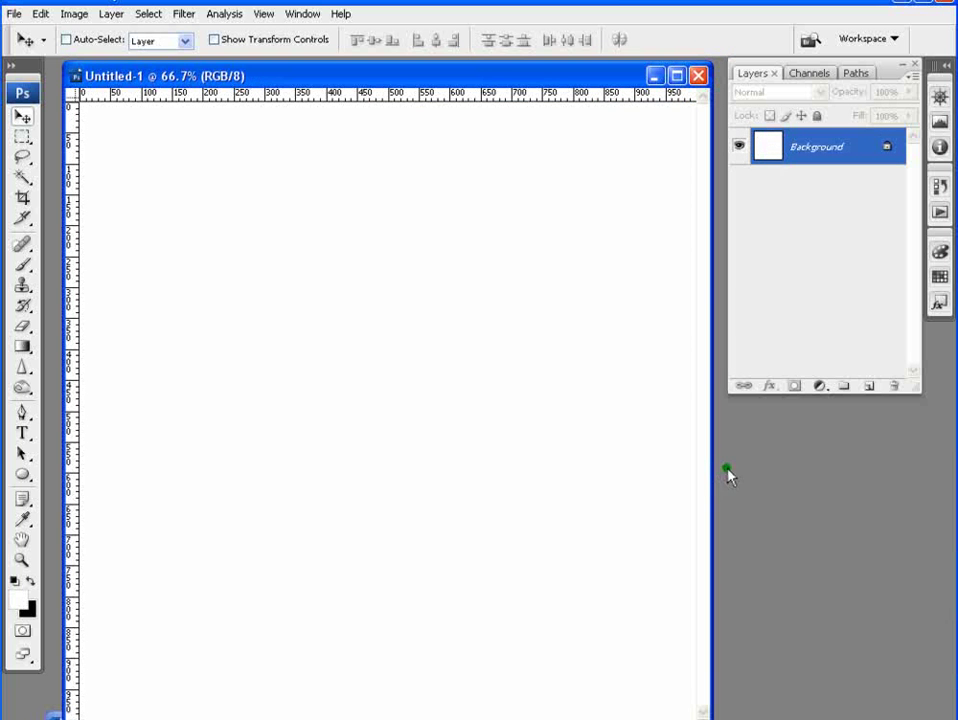
left_click_drag(507, 73, 507, 79)
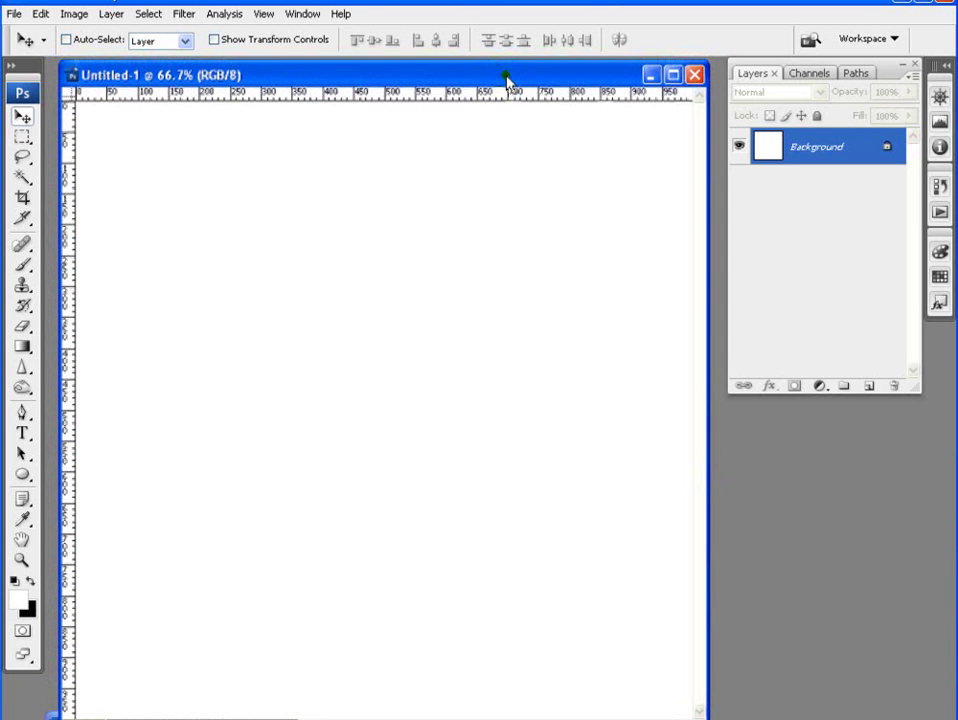
left_click(695, 76)
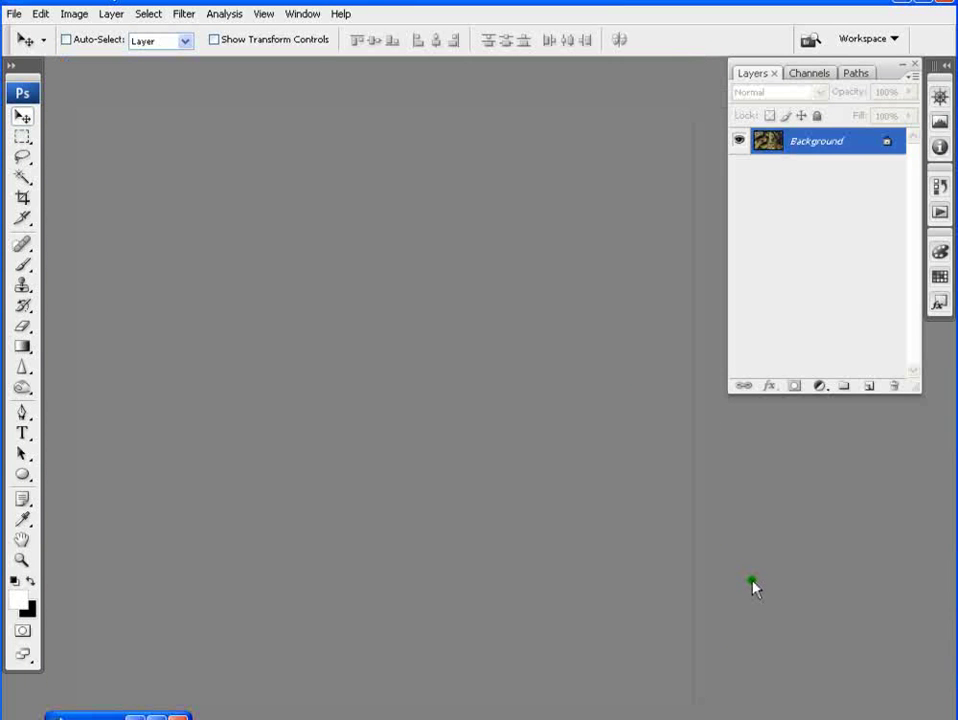
- Create a new white 1000 × 600 px document and move its window up
left_click(14, 14)
left_click(17, 32)
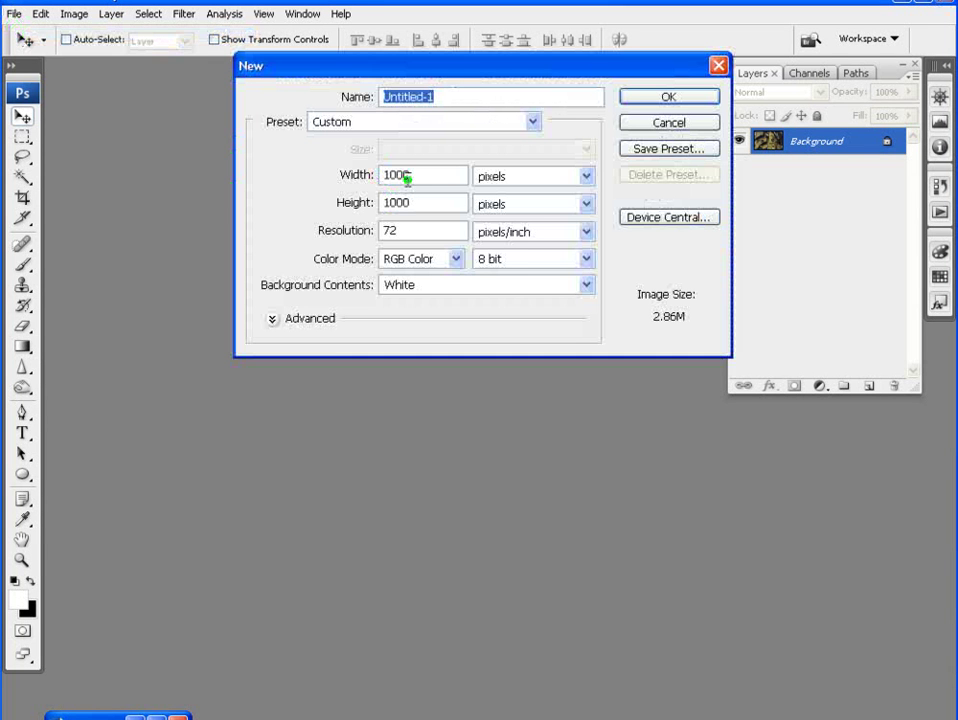
left_click(413, 203)
double_click(413, 203)
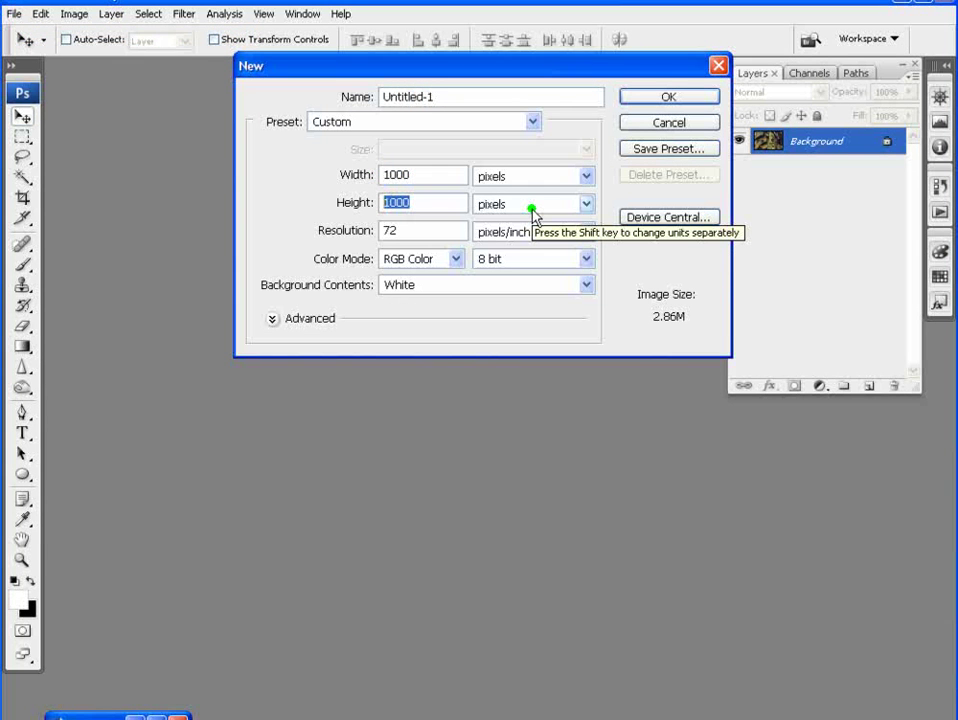
type("600")
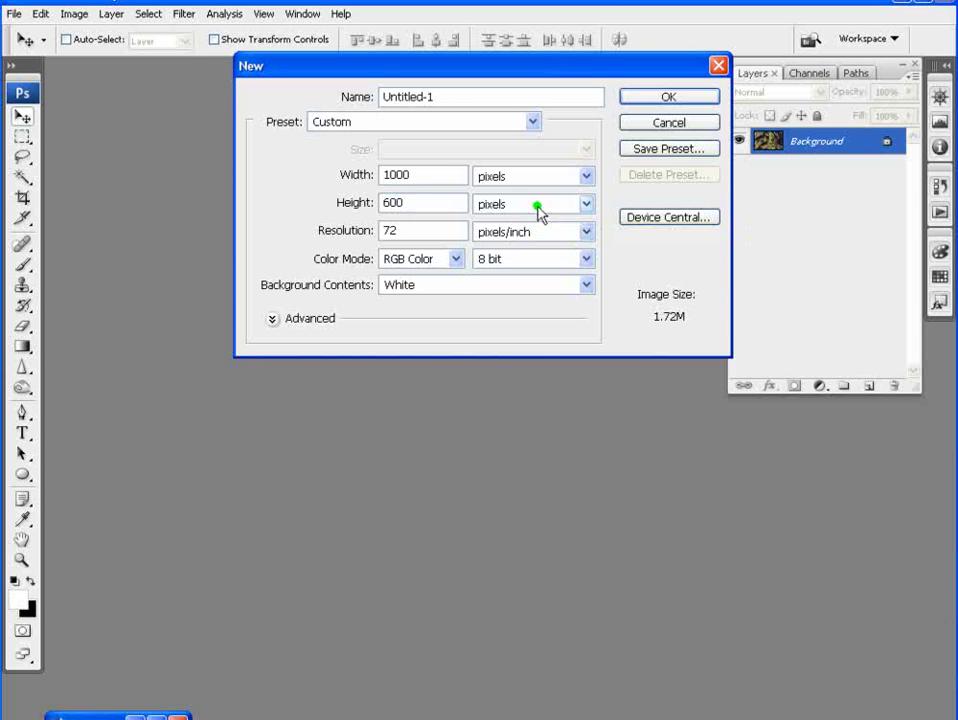
left_click(647, 98)
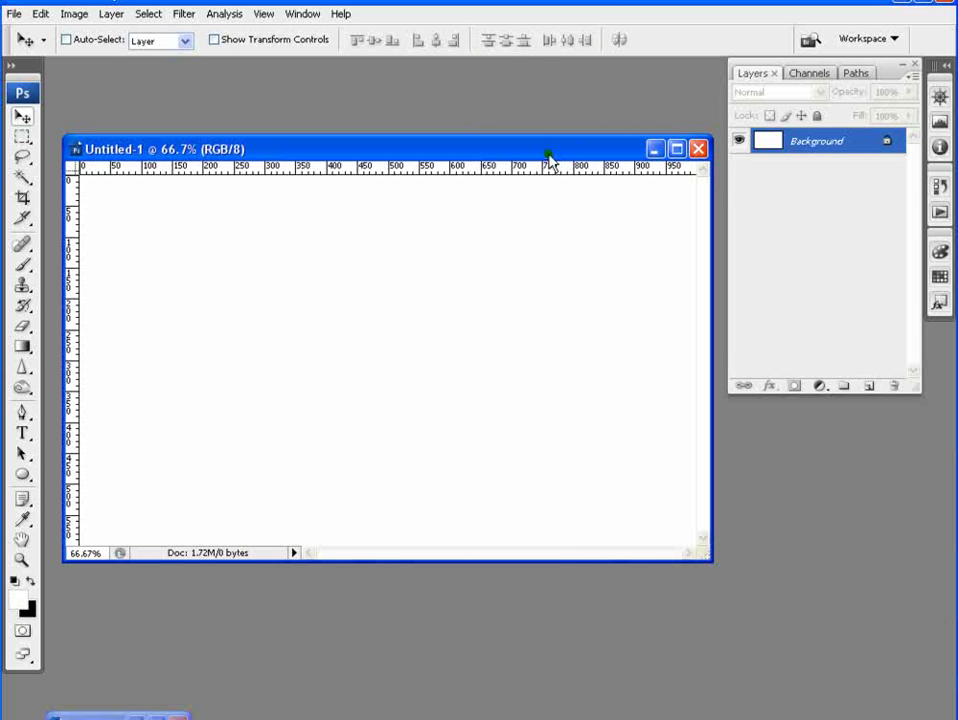
left_click_drag(548, 156, 542, 116)
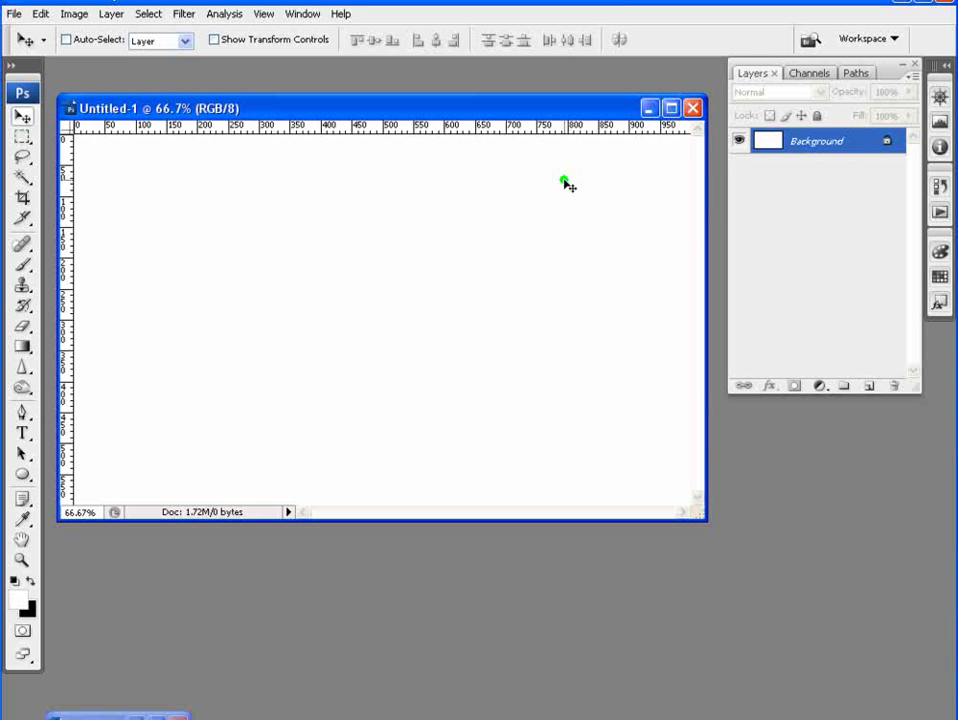
left_click_drag(498, 104, 499, 95)
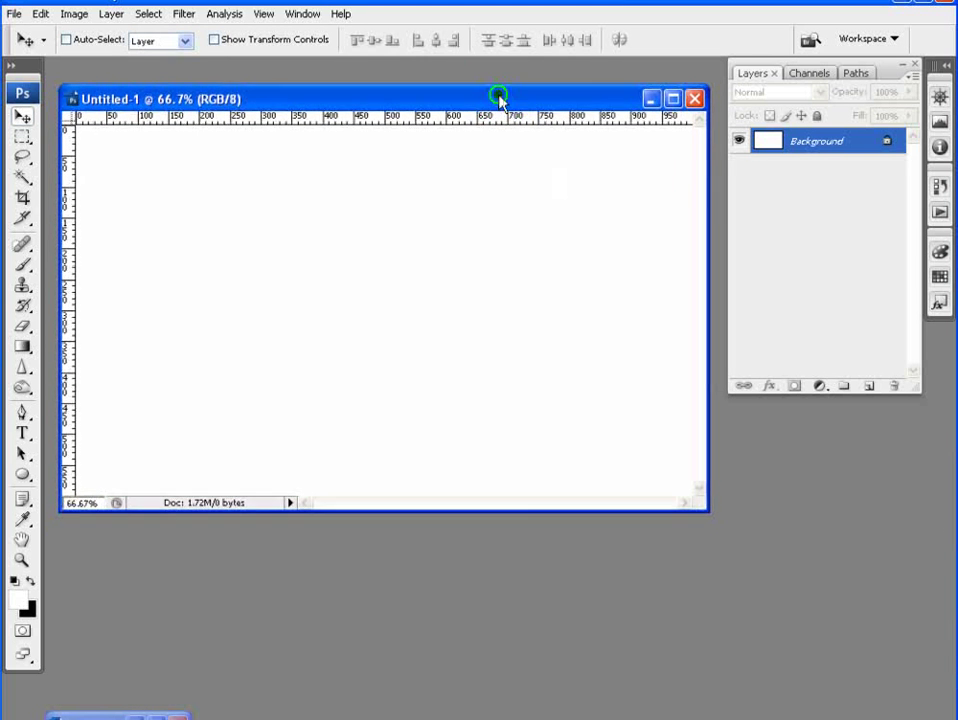
- Open star1.tga through star4.tga from the images folder
double_click(786, 476)
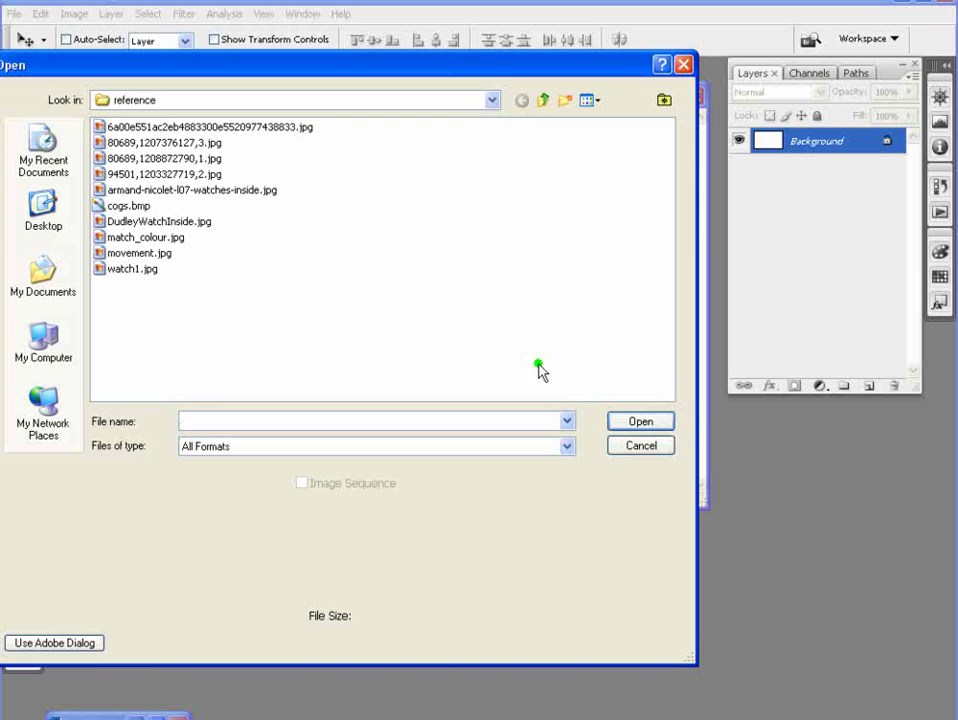
left_click(541, 101)
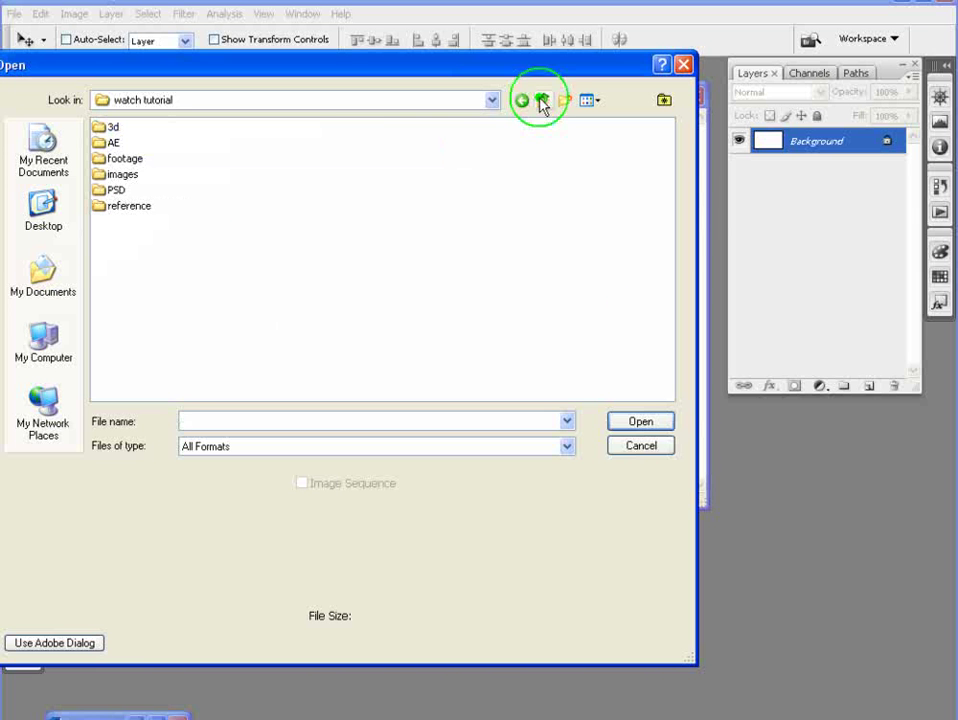
double_click(125, 175)
left_click(125, 205)
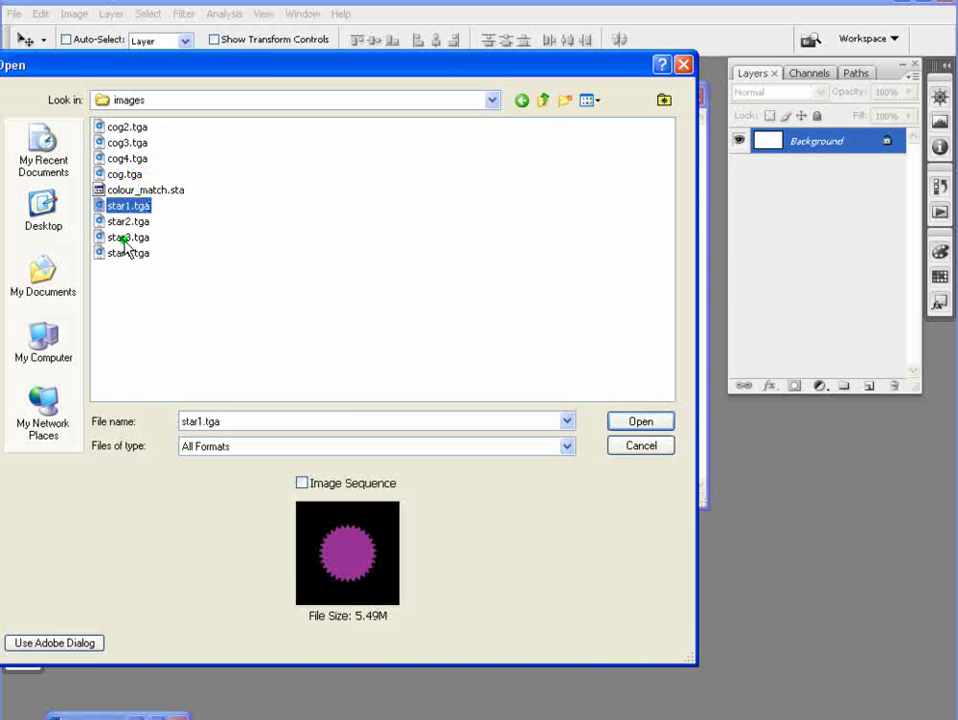
left_click(125, 253, "shift")
left_click(643, 421)
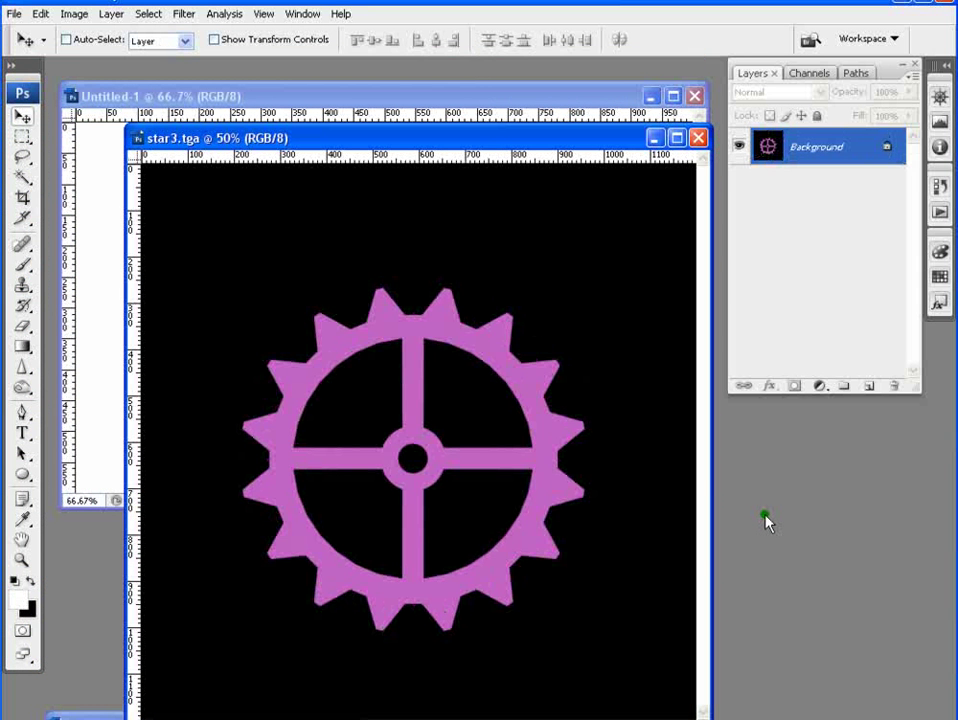
- Minimize the four star images and bring star3.tga back to the front
left_click(652, 139)
left_click(652, 139)
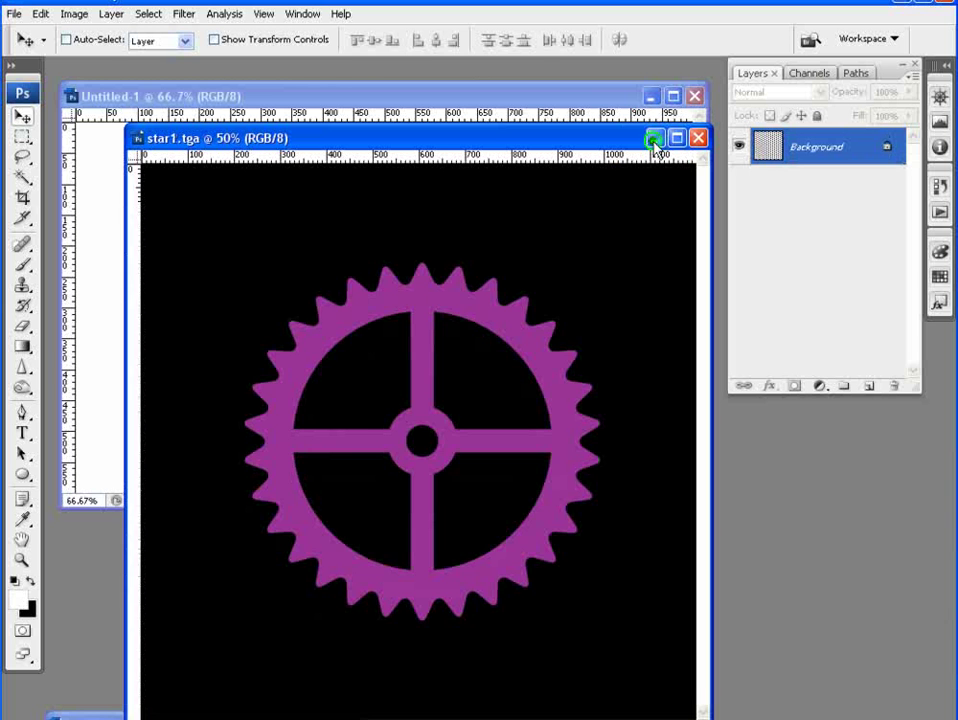
left_click(653, 139)
left_click(653, 139)
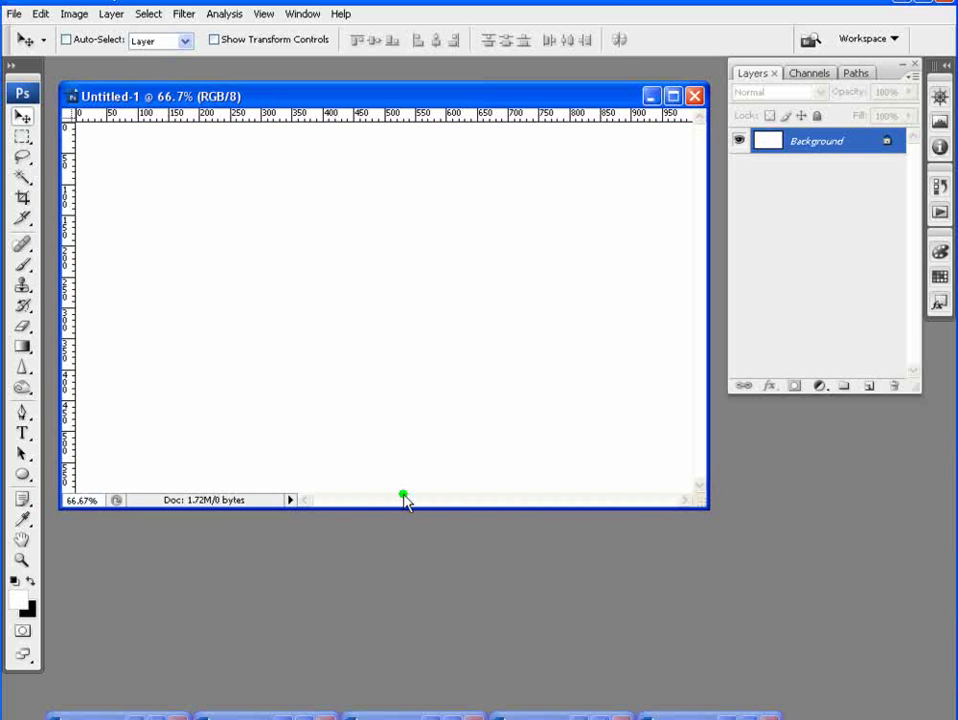
left_click(150, 716)
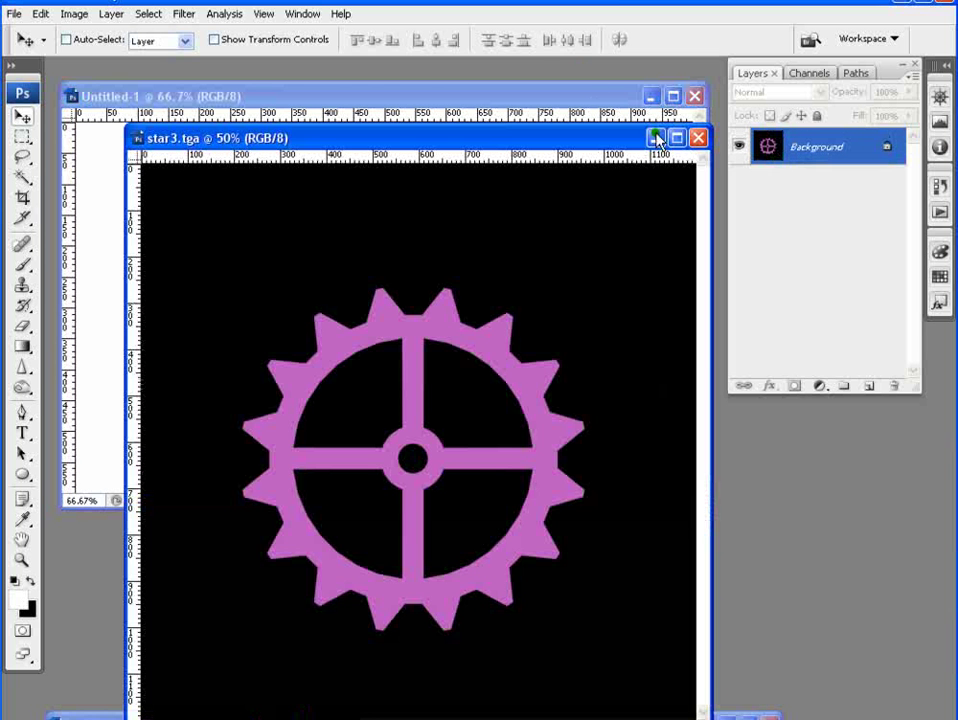
left_click_drag(510, 133, 475, 117)
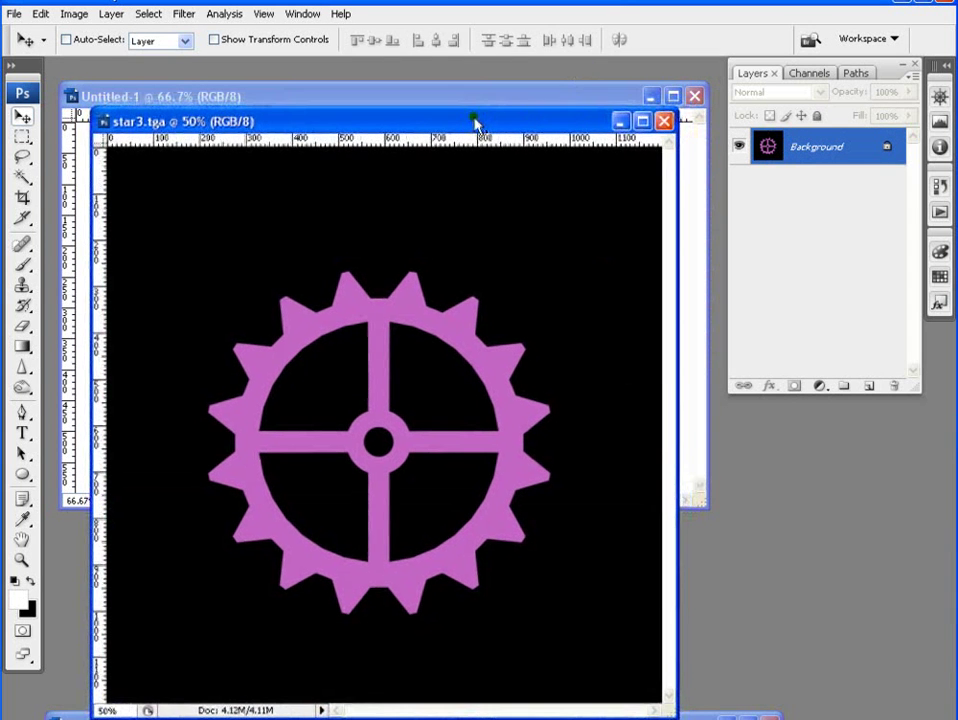
- Load the cog's saved selection in star3.tga and drag the gear into Untitled-1
left_click(68, 15)
mouse_move(110, 16)
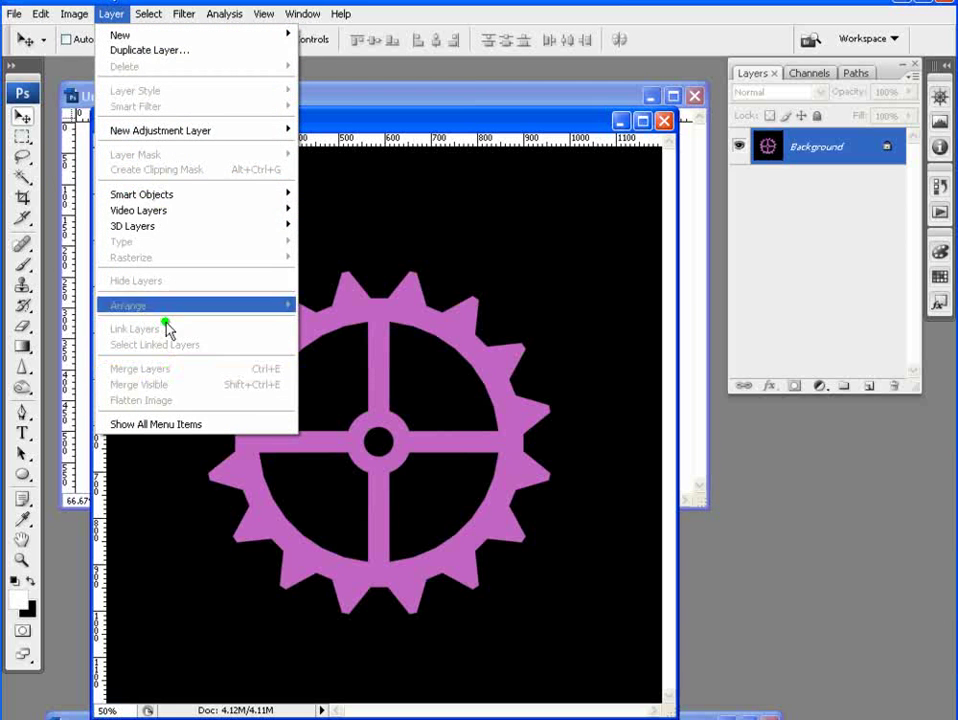
mouse_move(75, 18)
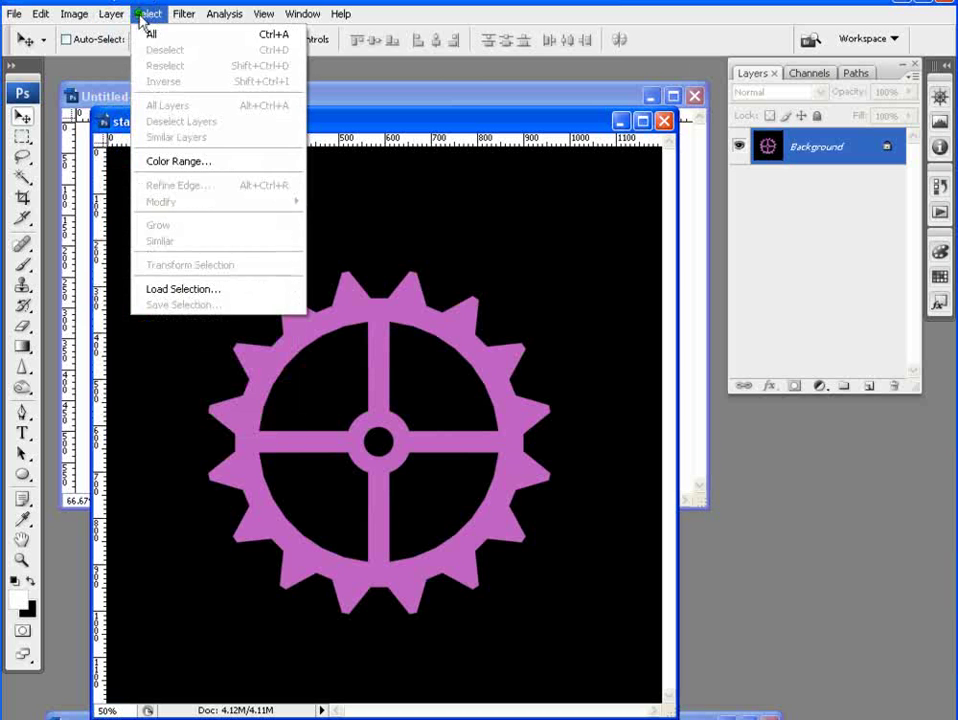
left_click(840, 573)
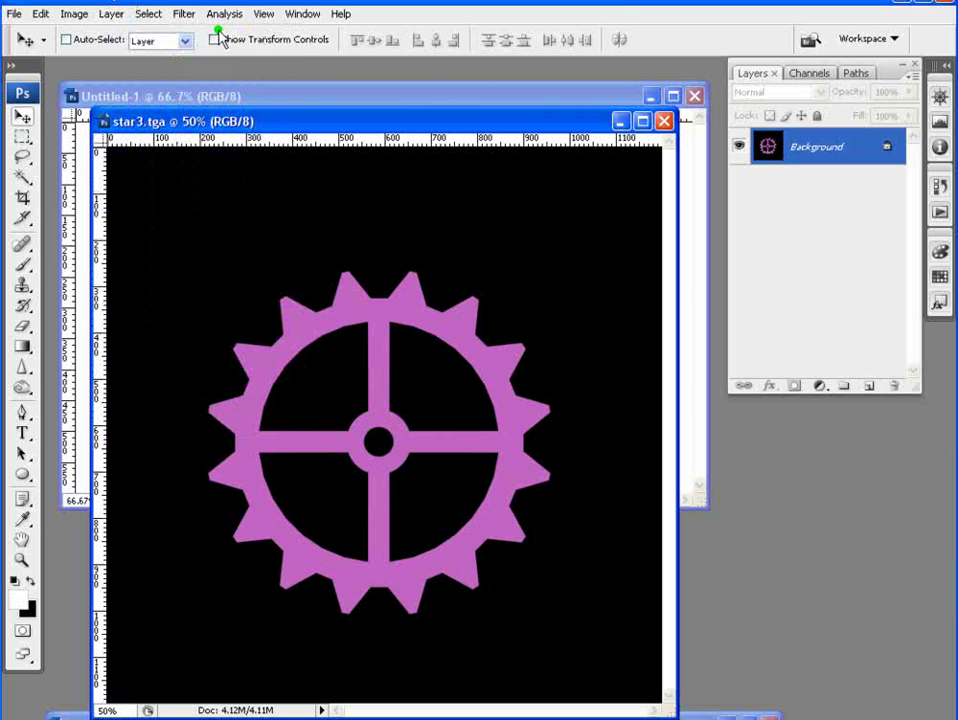
left_click(148, 14)
left_click(172, 292)
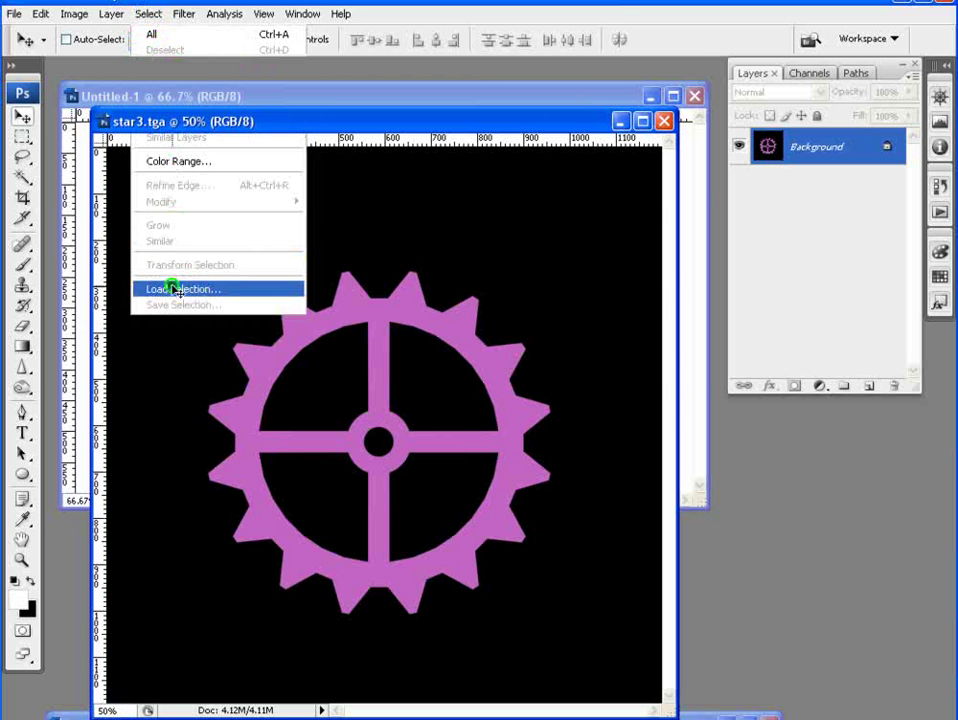
left_click(737, 181)
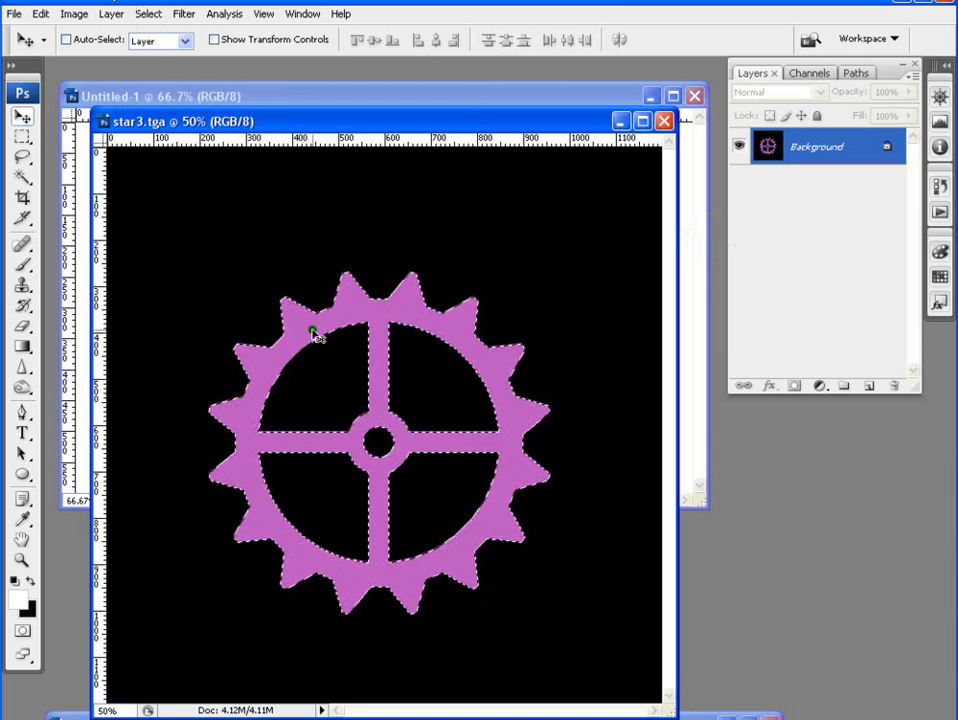
left_click_drag(475, 122, 855, 155)
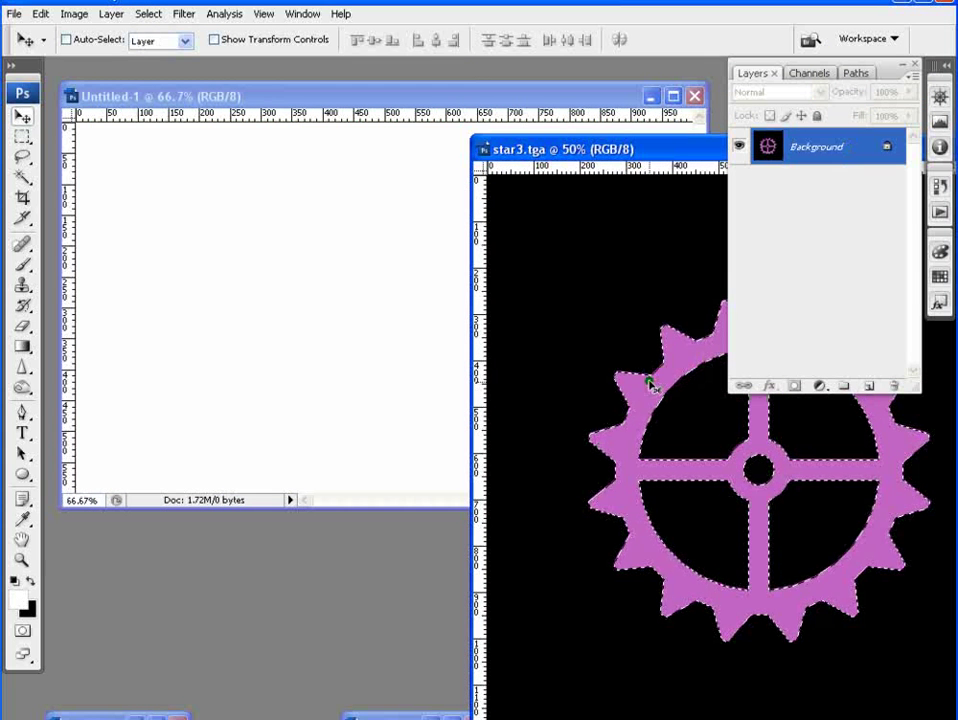
left_click_drag(639, 393, 421, 418)
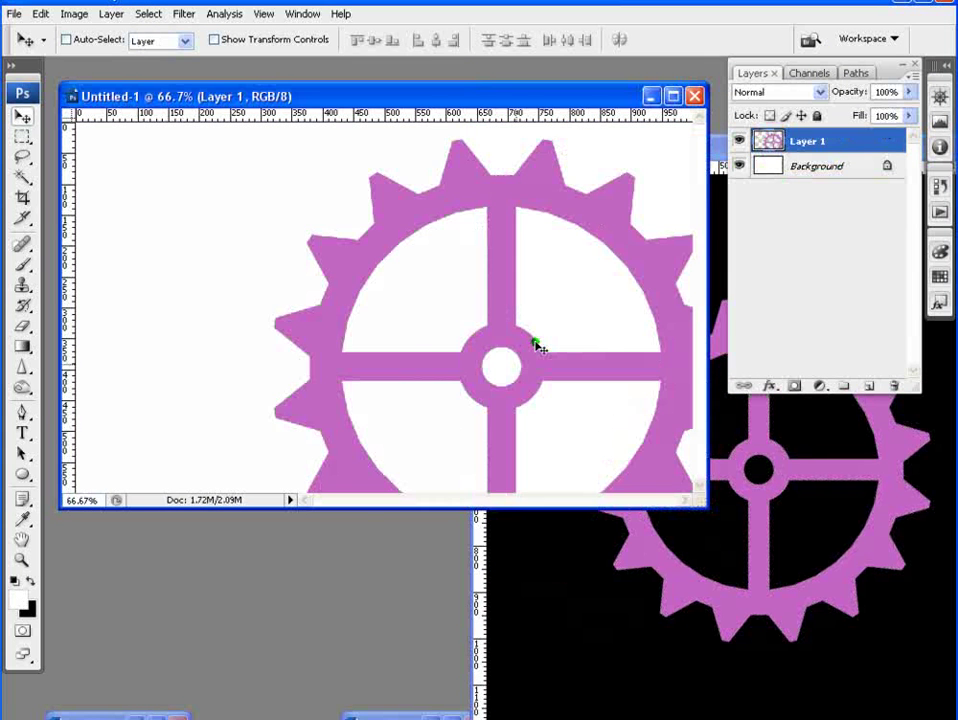
left_click_drag(560, 196, 517, 210)
- Scale the gear to about 72% with Free Transform and position it on the canvas
key("ctrl+t")
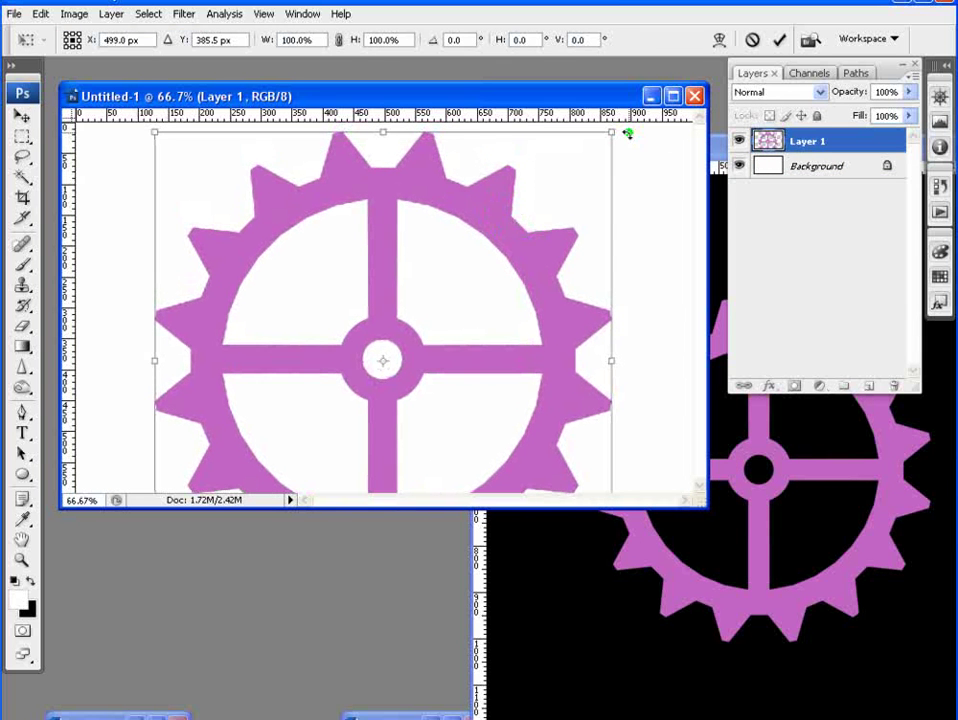
left_click_drag(610, 132, 571, 164, "shift")
left_click_drag(455, 259, 460, 207)
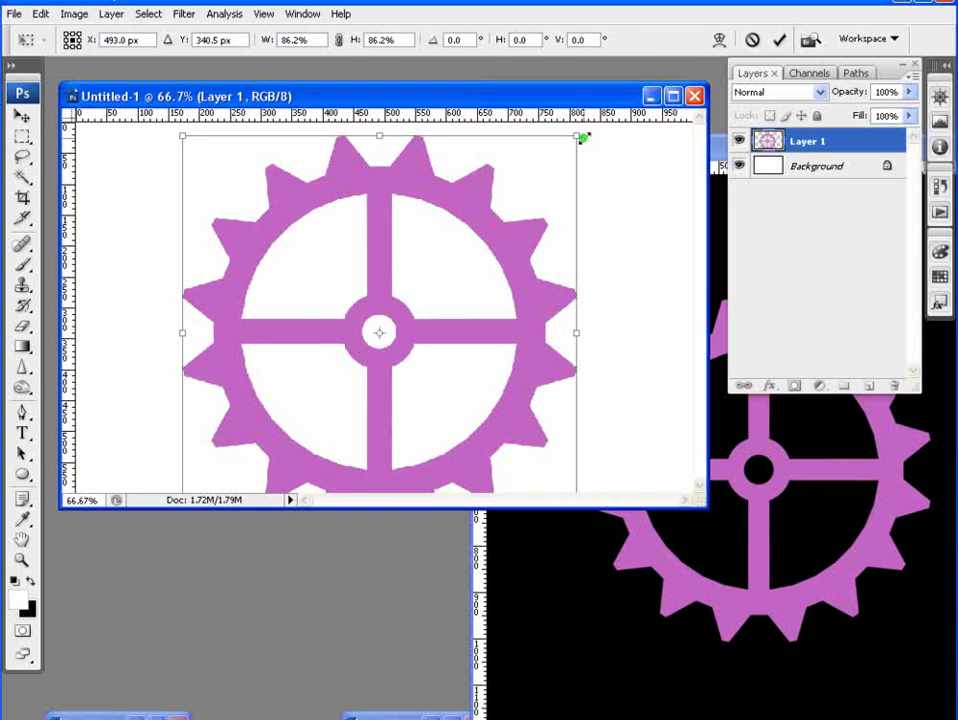
left_click_drag(582, 136, 557, 155, "shift")
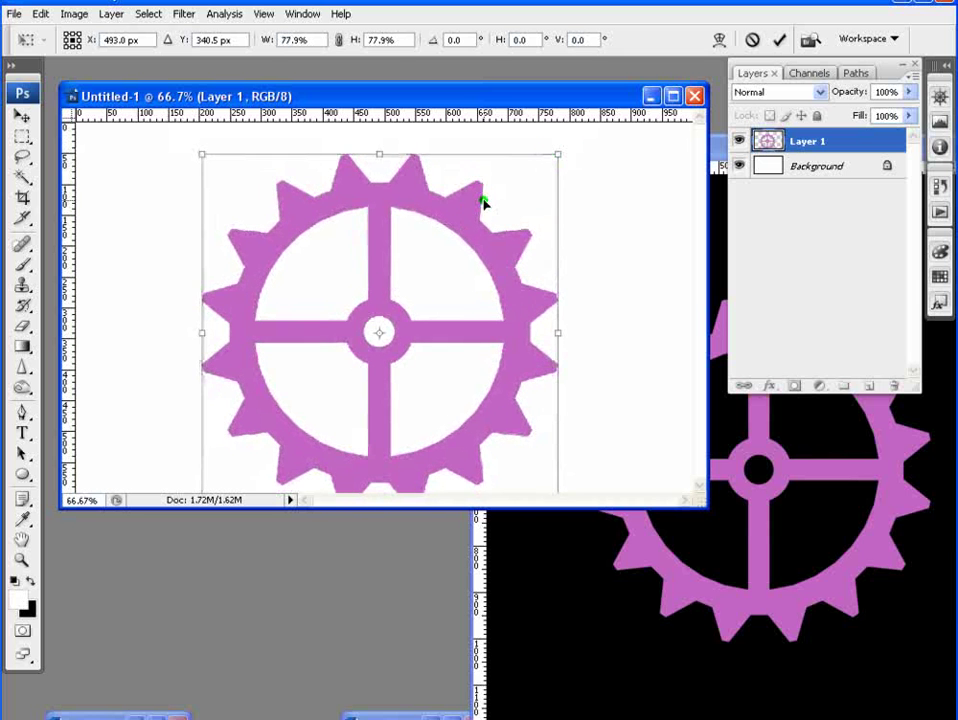
left_click_drag(483, 203, 474, 191)
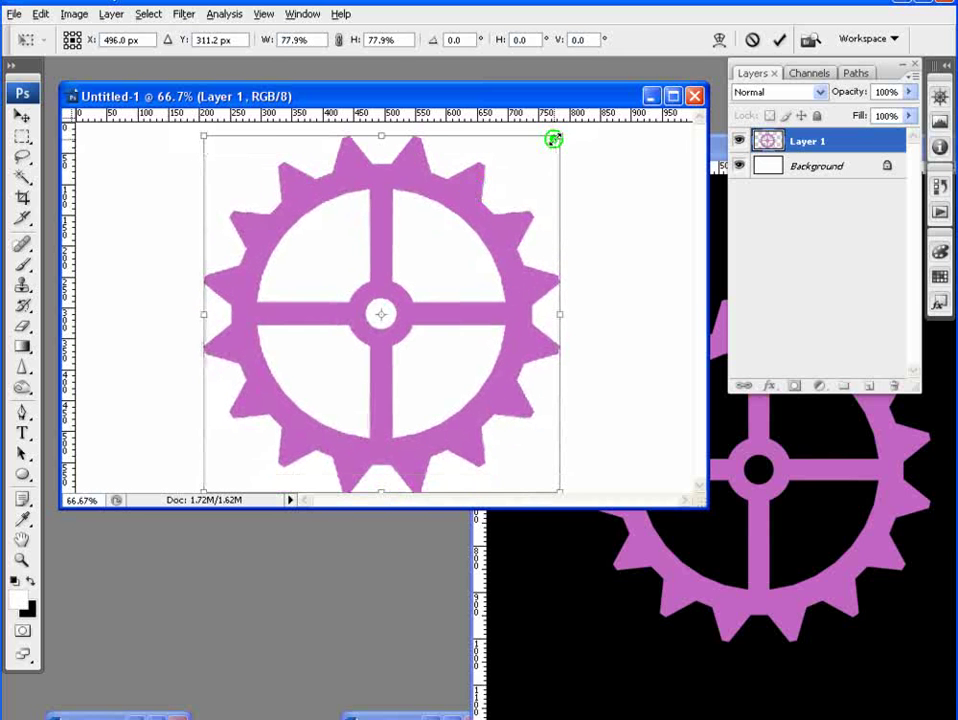
left_click_drag(554, 141, 545, 150, "shift")
left_click_drag(456, 203, 460, 189)
key("Return")
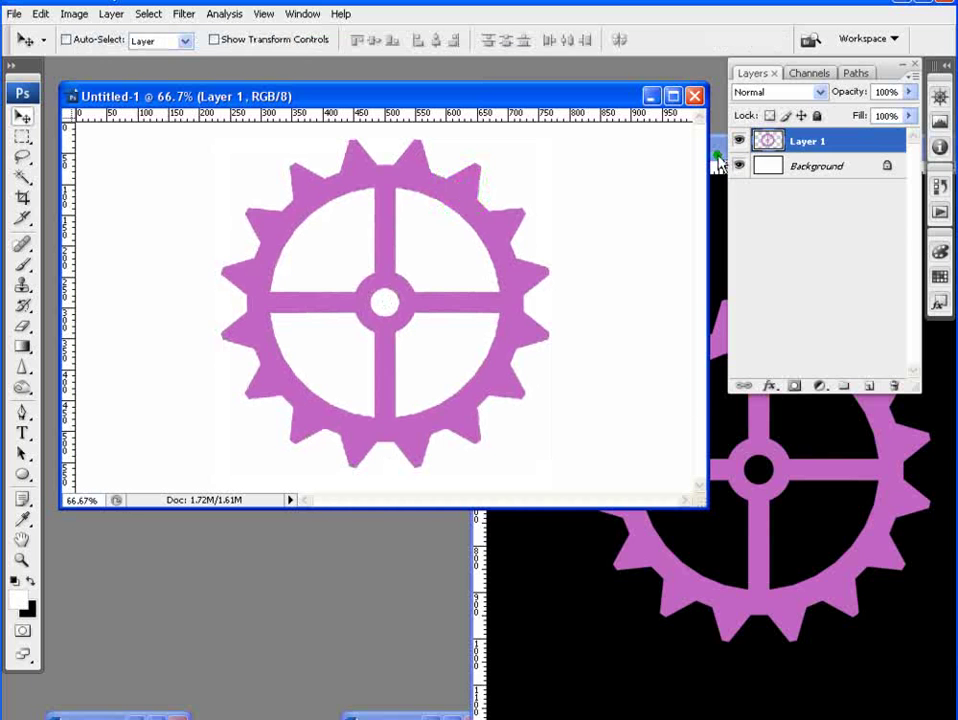
left_click_drag(718, 158, 339, 204)
- Close star3.tga and add a Bevel and Emboss style to Layer 1
left_click(663, 197)
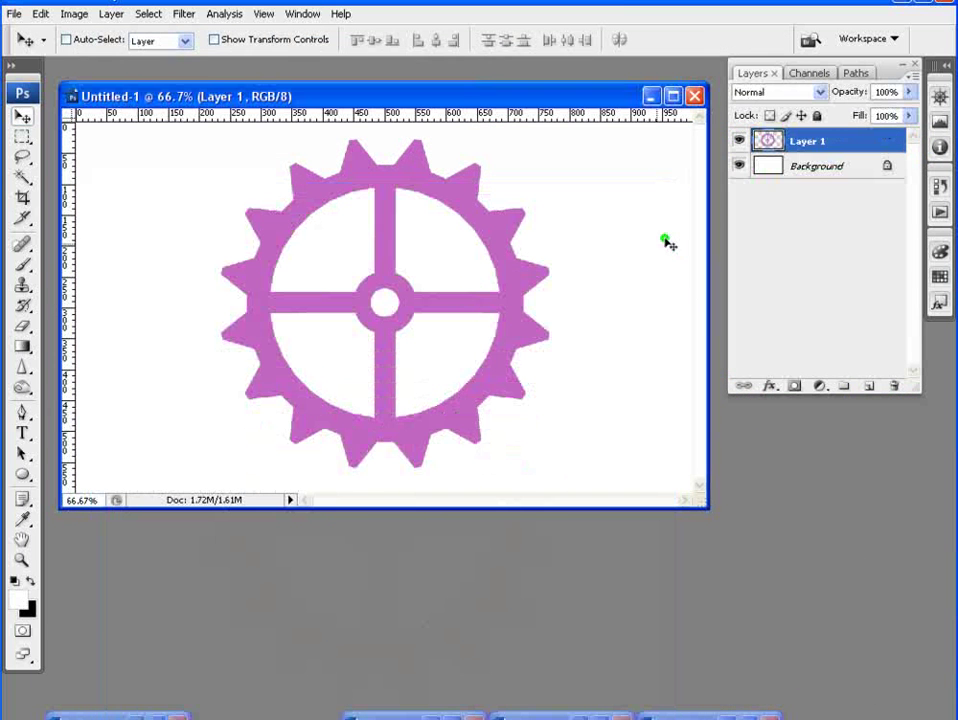
double_click(875, 140)
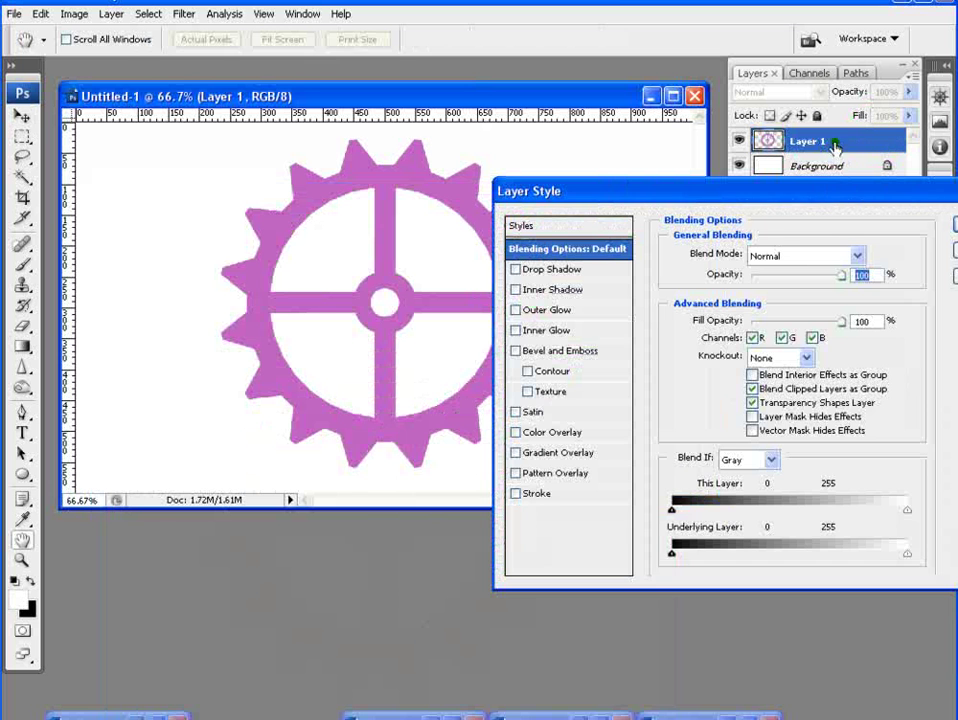
left_click_drag(774, 192, 690, 184)
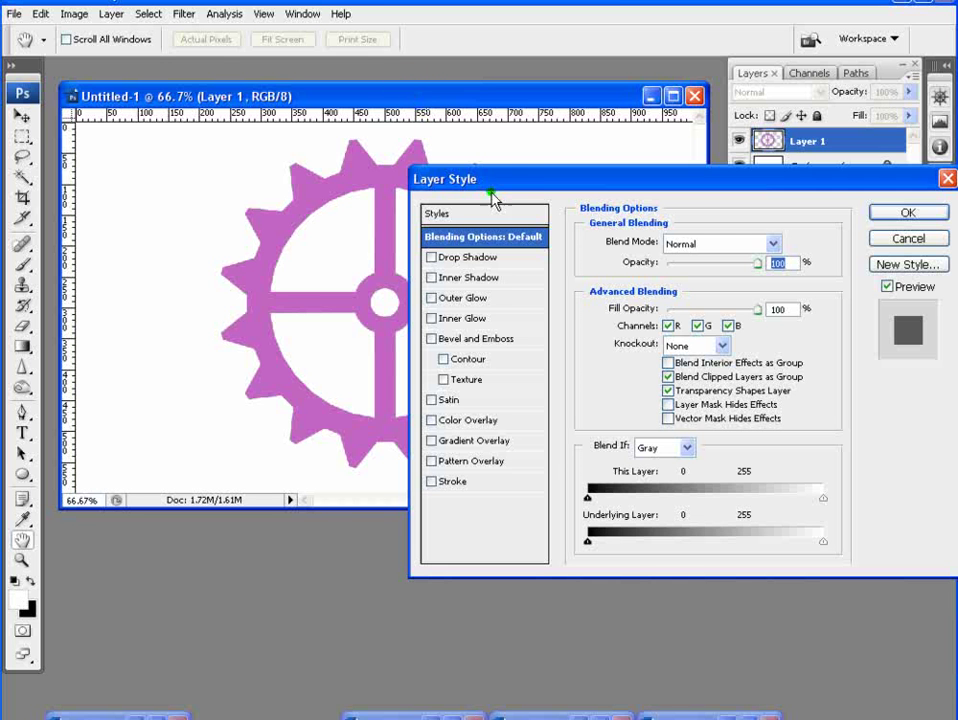
left_click_drag(507, 180, 524, 199)
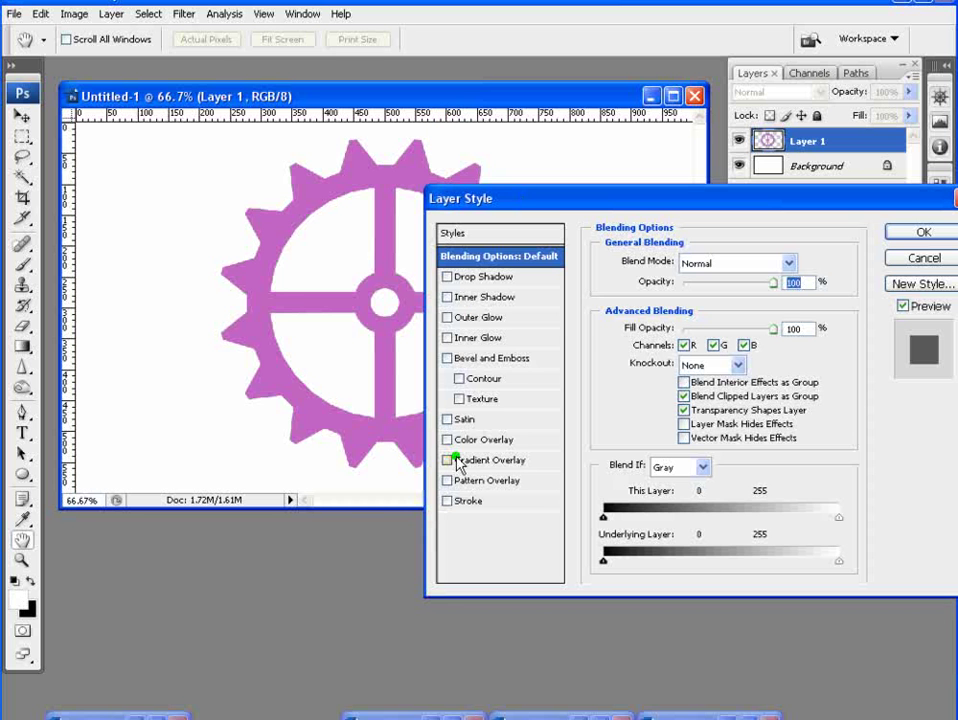
left_click(466, 359)
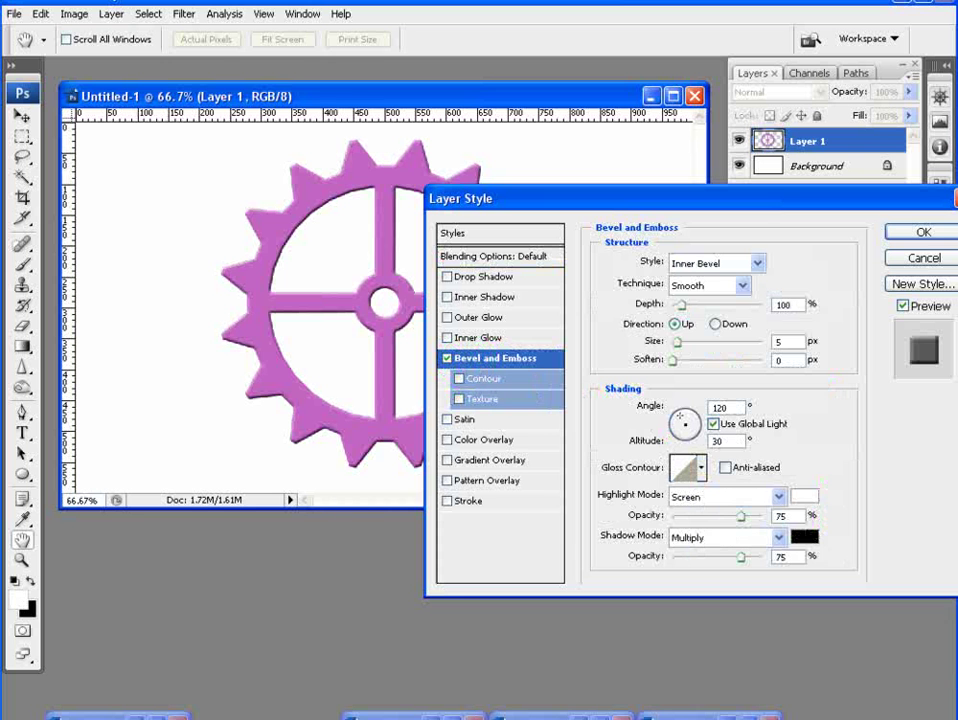
left_click_drag(535, 198, 567, 188)
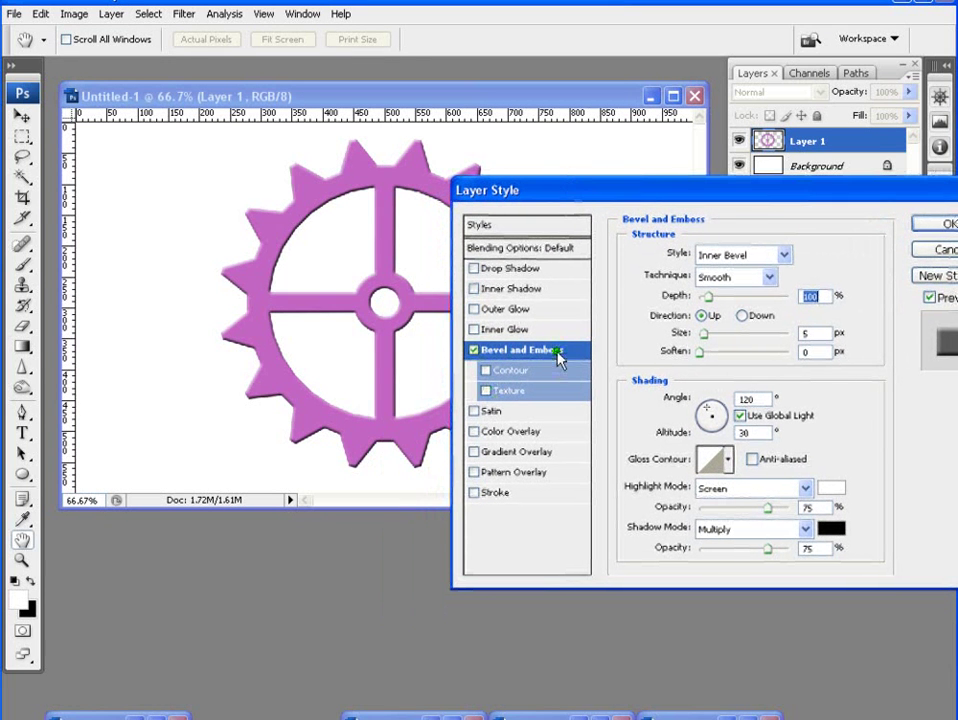
- Make the bevel Chisel Hard with Contour, size 3 px, depth 541%, and add Satin
left_click(486, 370)
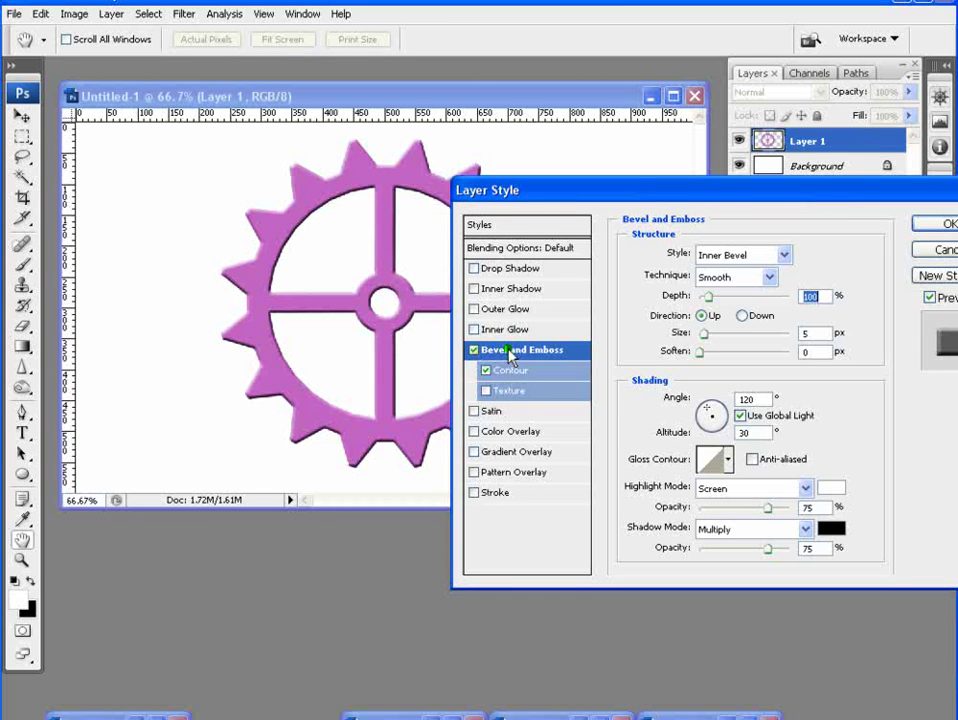
left_click(767, 277)
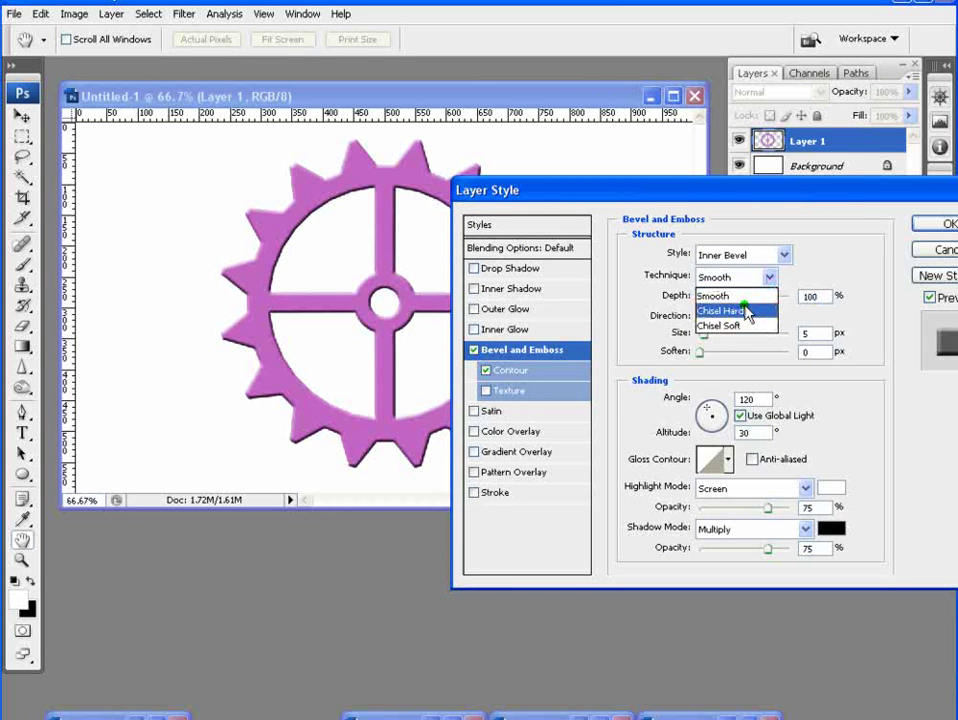
left_click(747, 313)
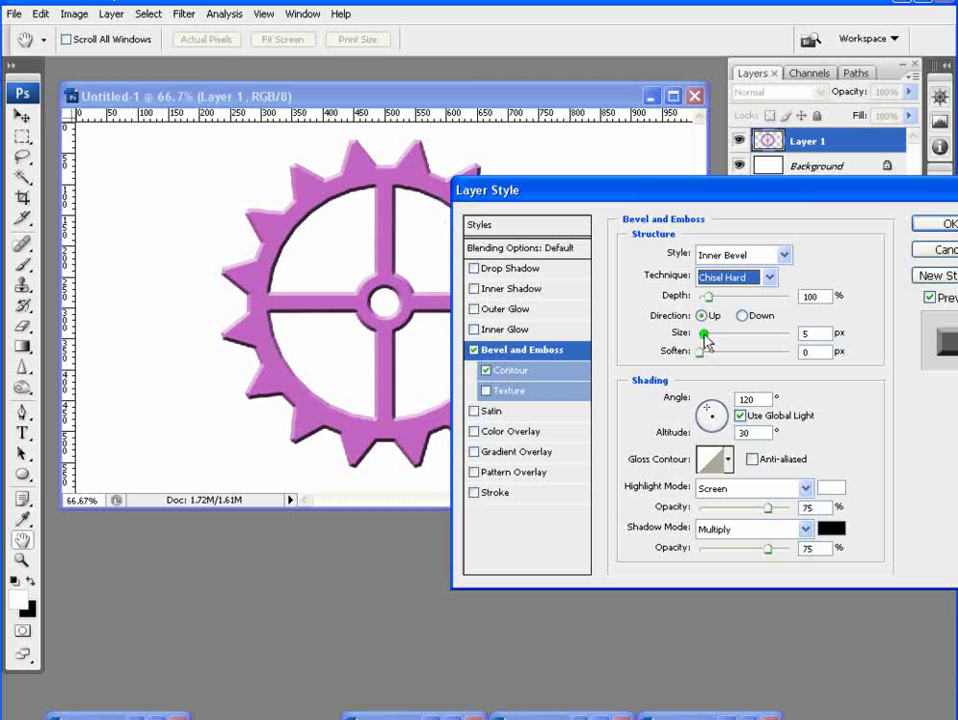
left_click_drag(704, 335, 702, 335)
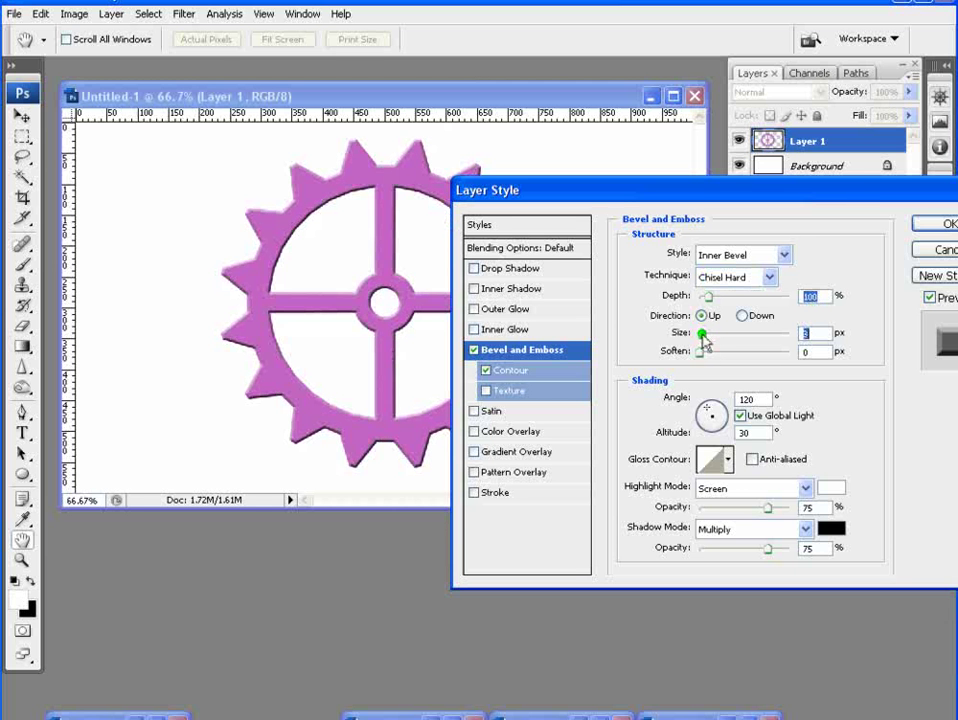
left_click_drag(709, 297, 768, 314)
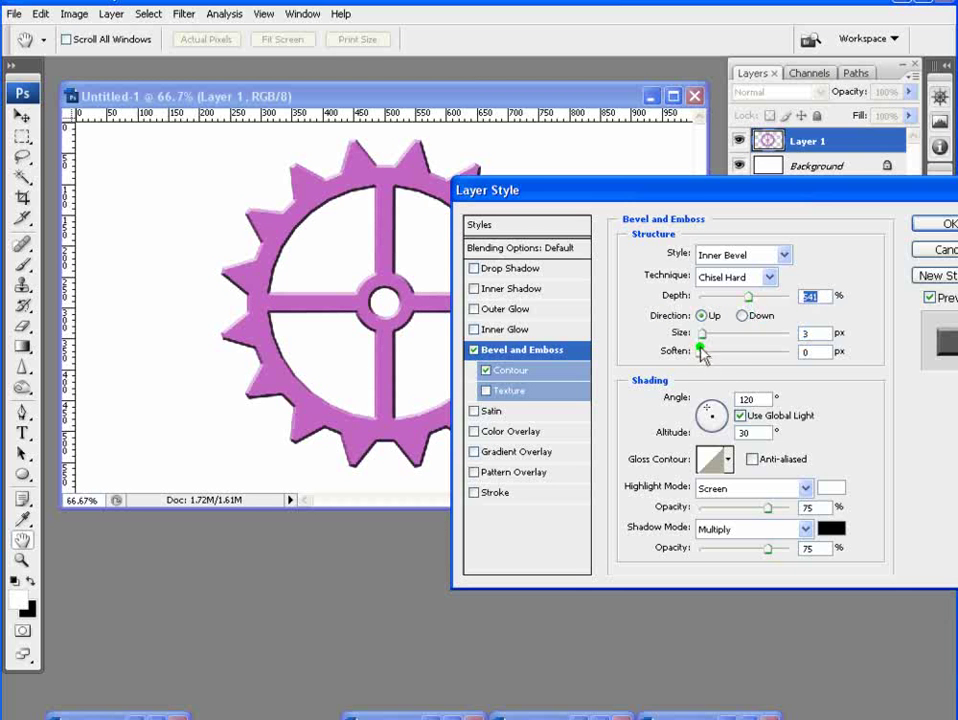
left_click(677, 352)
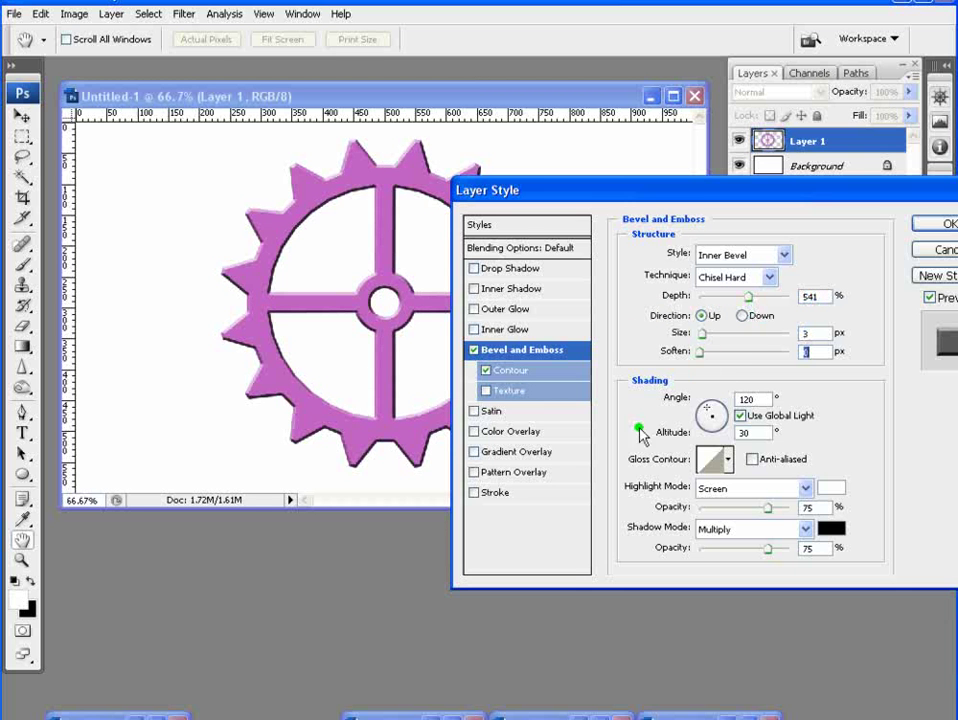
left_click(474, 412)
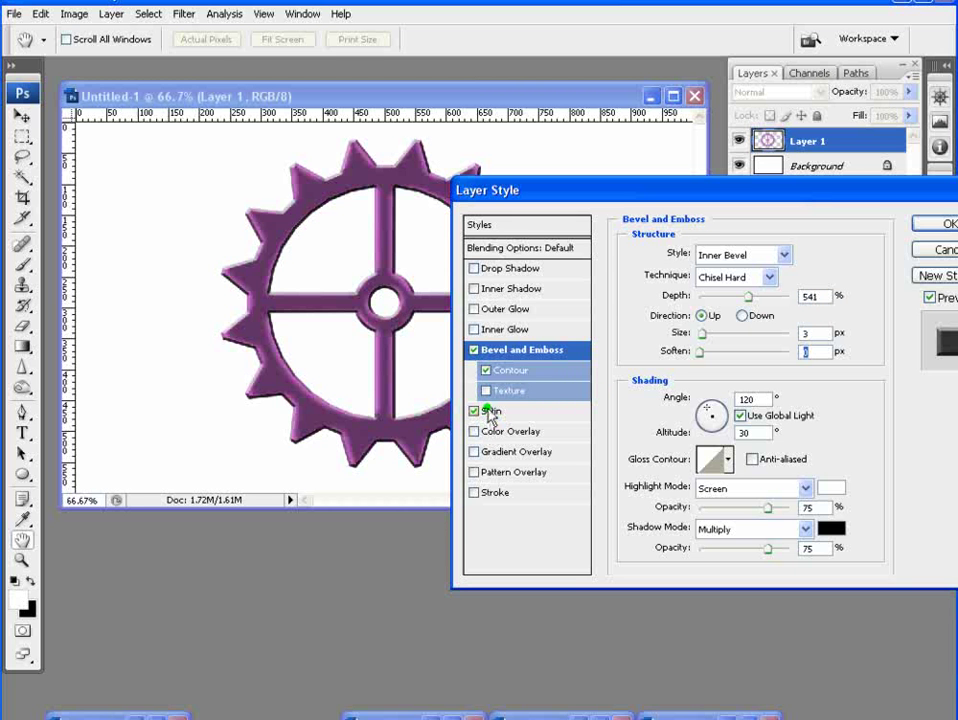
- Set the gear's Satin distance to 7 px and size to 3 px
left_click(493, 411)
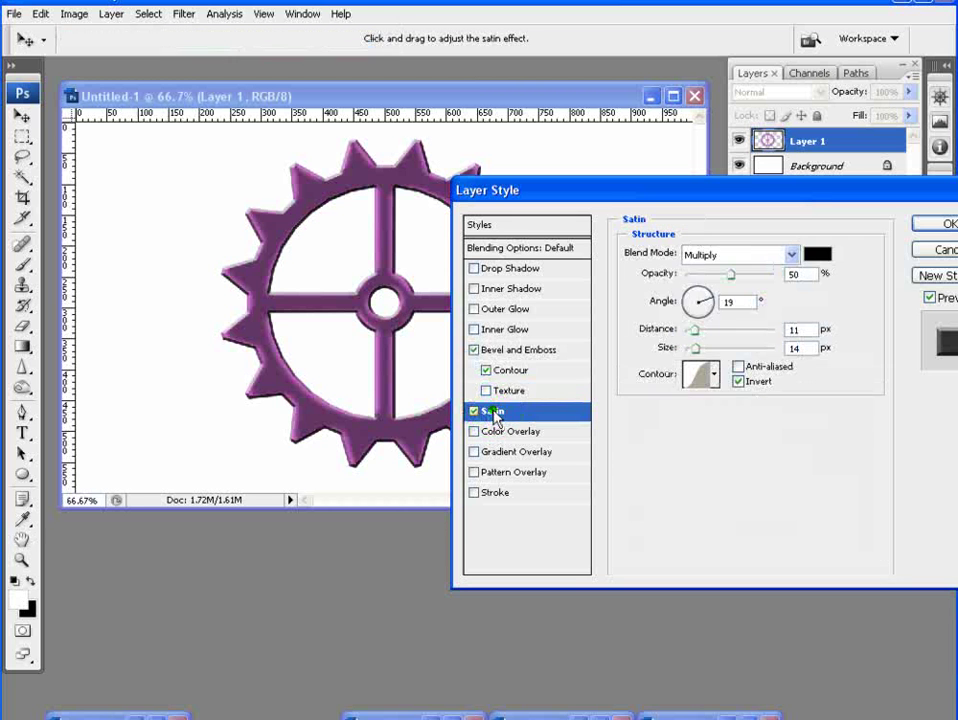
mouse_move(731, 278)
left_mouse_down()
mouse_move(778, 283)
mouse_move(740, 289)
left_mouse_up()
left_click_drag(695, 330, 690, 347)
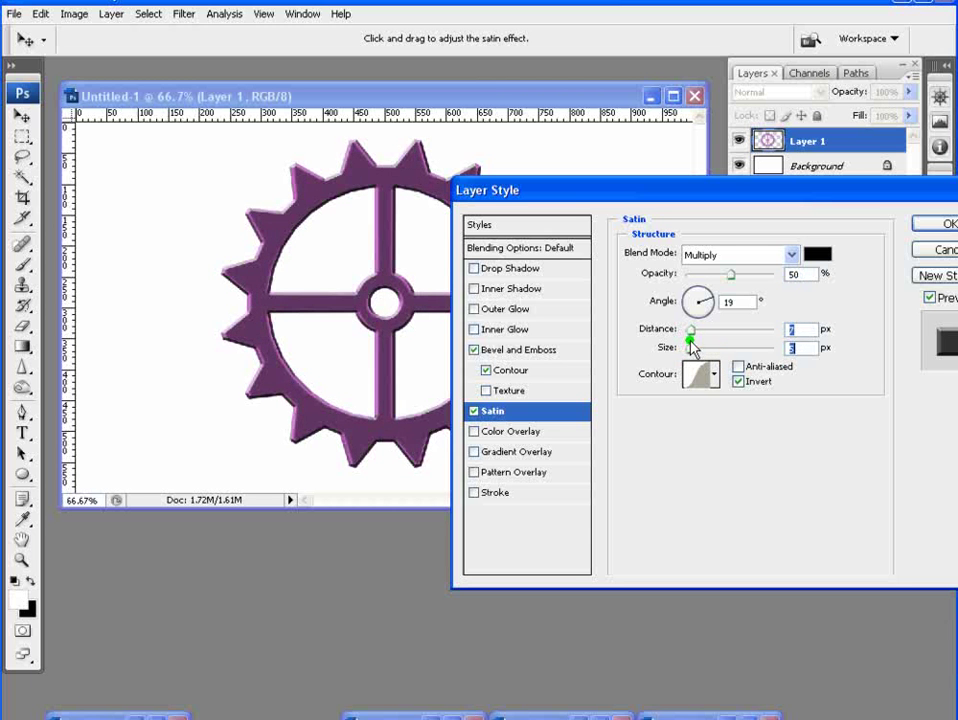
- Add a bronze-brown Color Overlay at Normal, 100% opacity to the gear
left_click(487, 435)
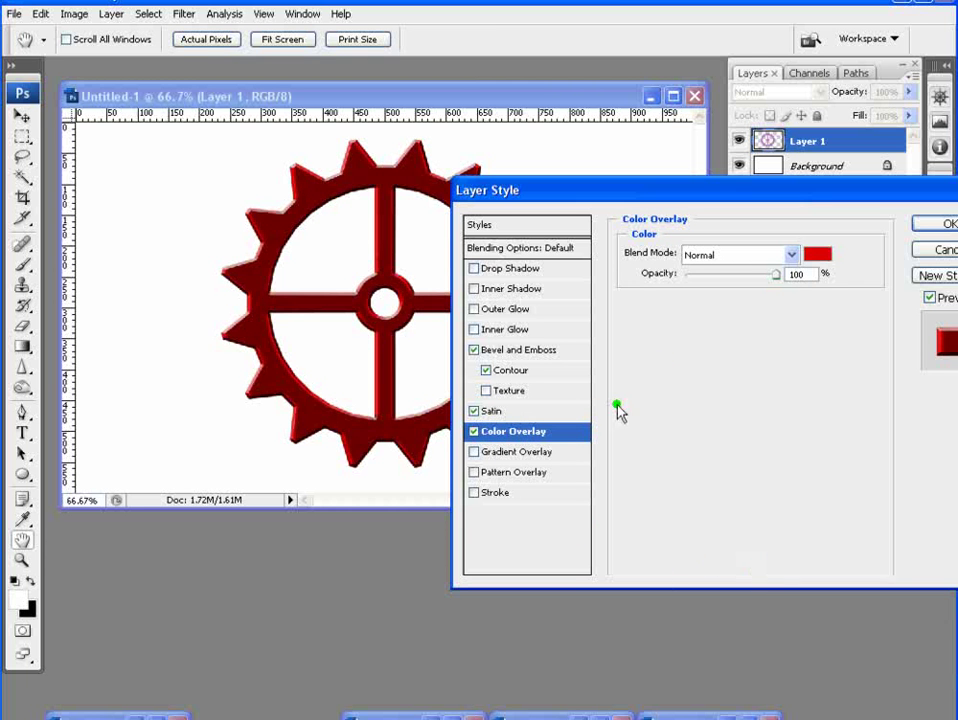
left_click(812, 256)
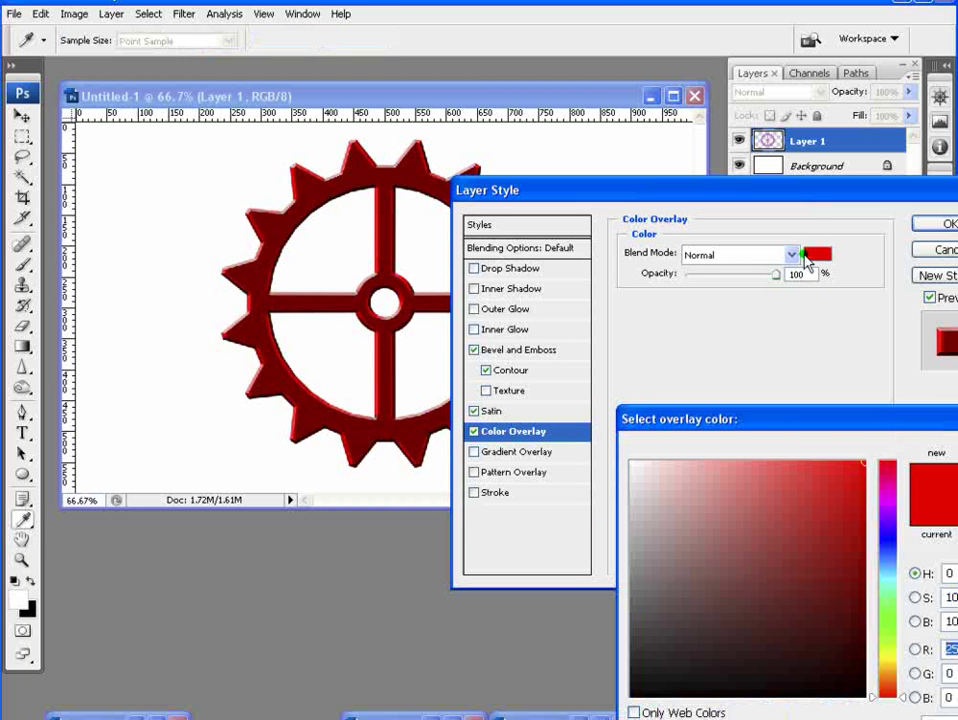
left_click_drag(885, 690, 894, 678)
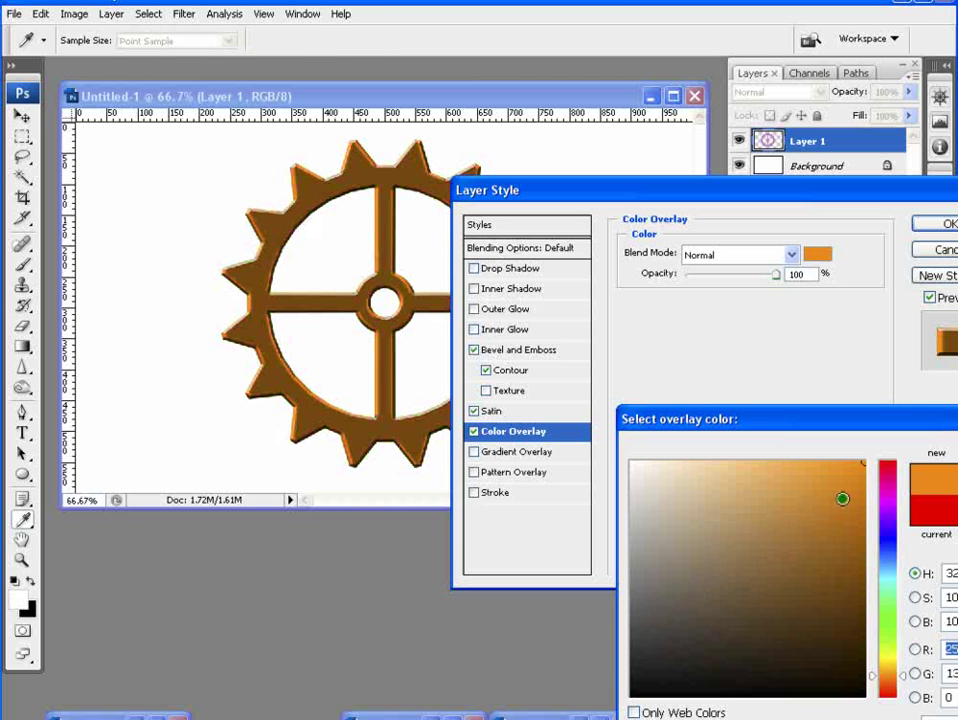
left_click_drag(842, 498, 816, 518)
key("Return")
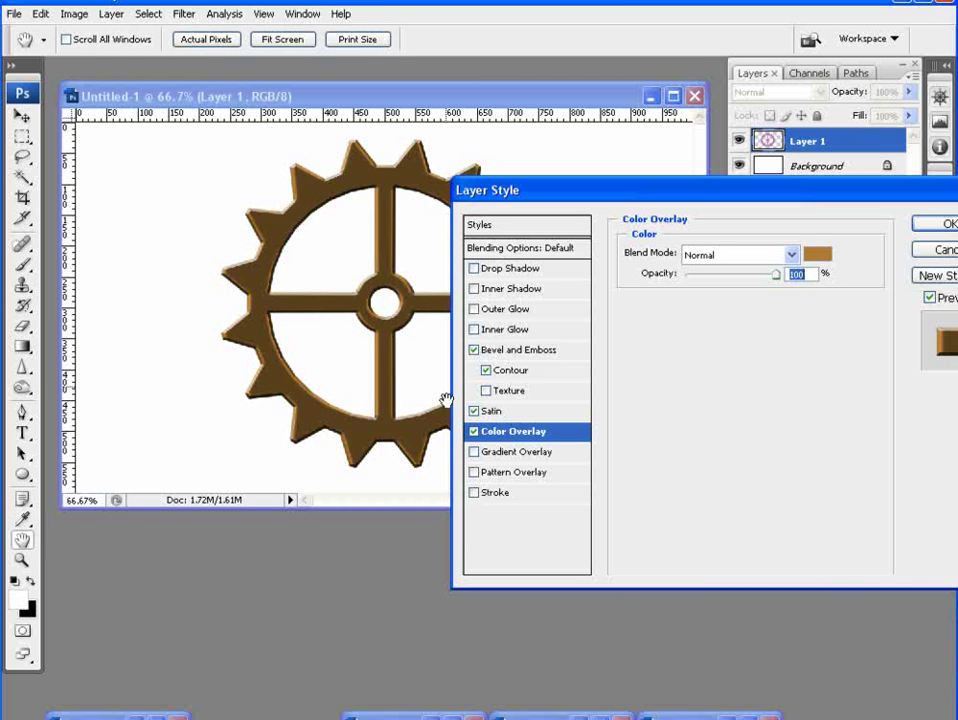
- Add a Gradient Overlay and set its left colour stop to dark olive
left_click(476, 452)
left_click(583, 456)
left_click(718, 300)
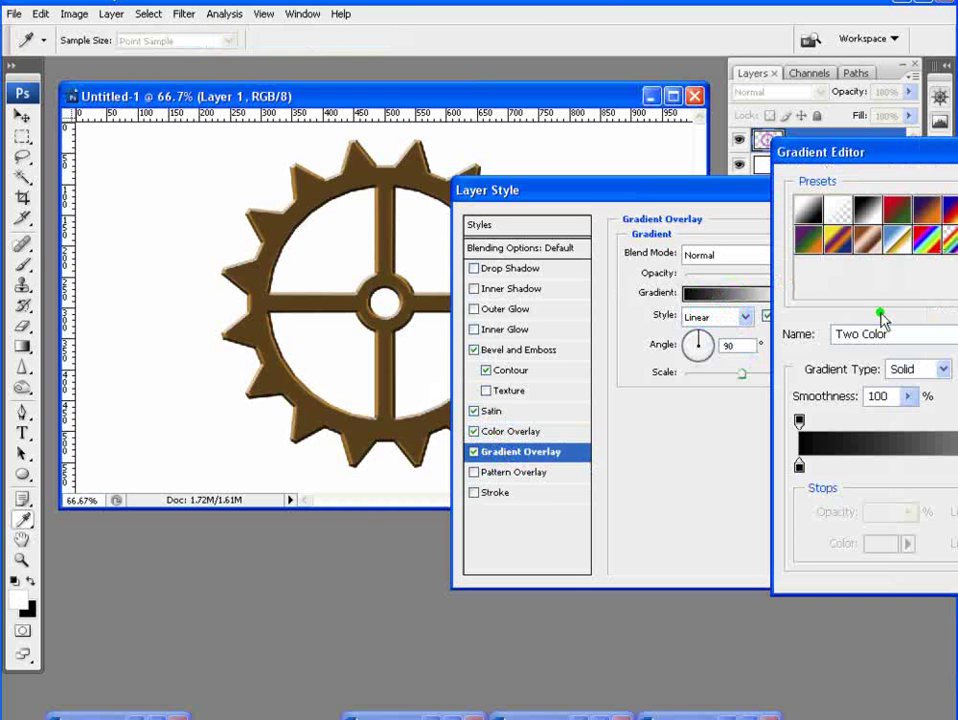
left_click(799, 466)
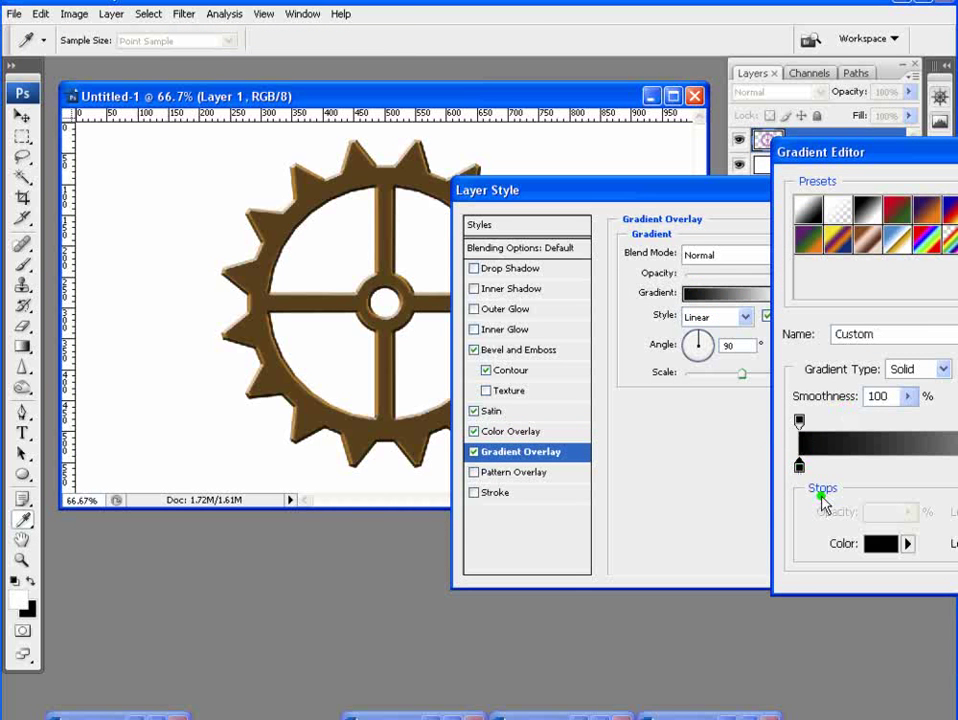
left_click(878, 543)
left_click_drag(887, 697, 887, 662)
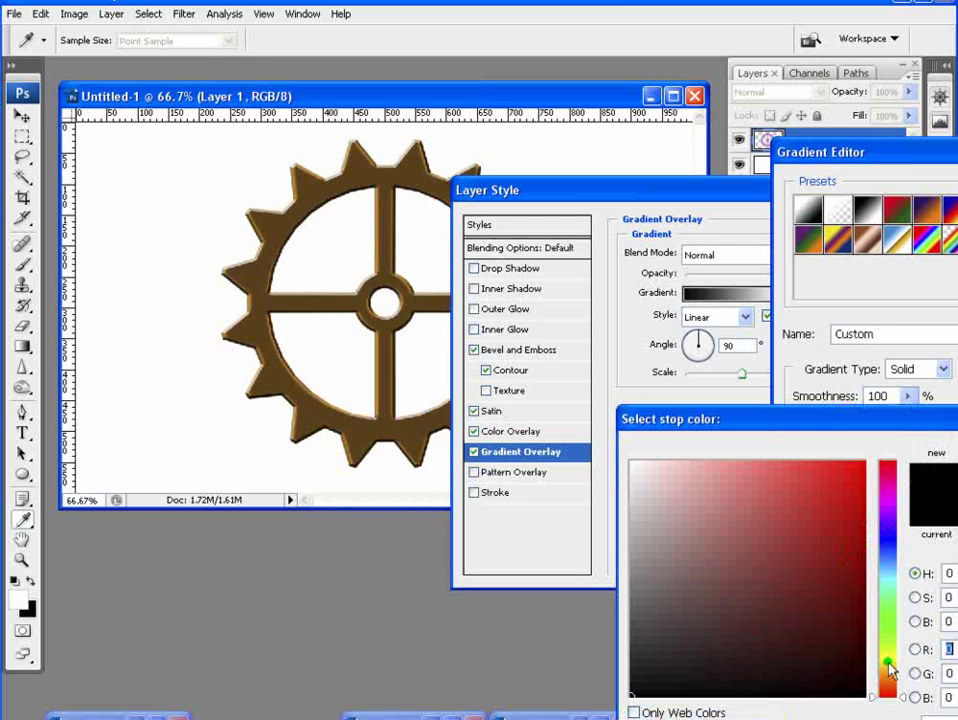
left_click(829, 541)
left_click(814, 628)
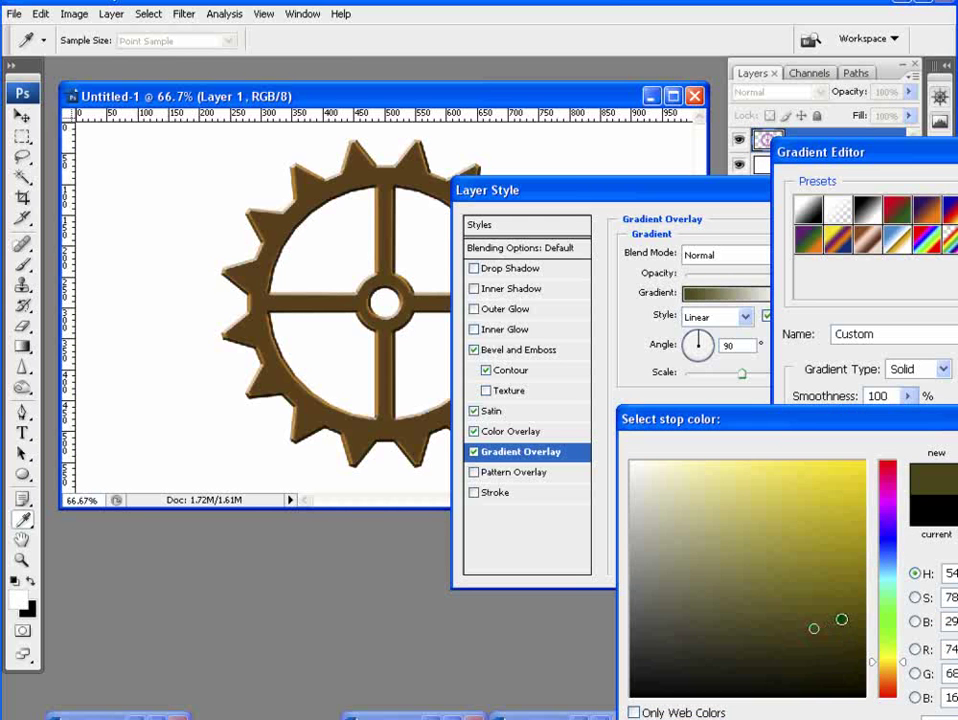
key("Return")
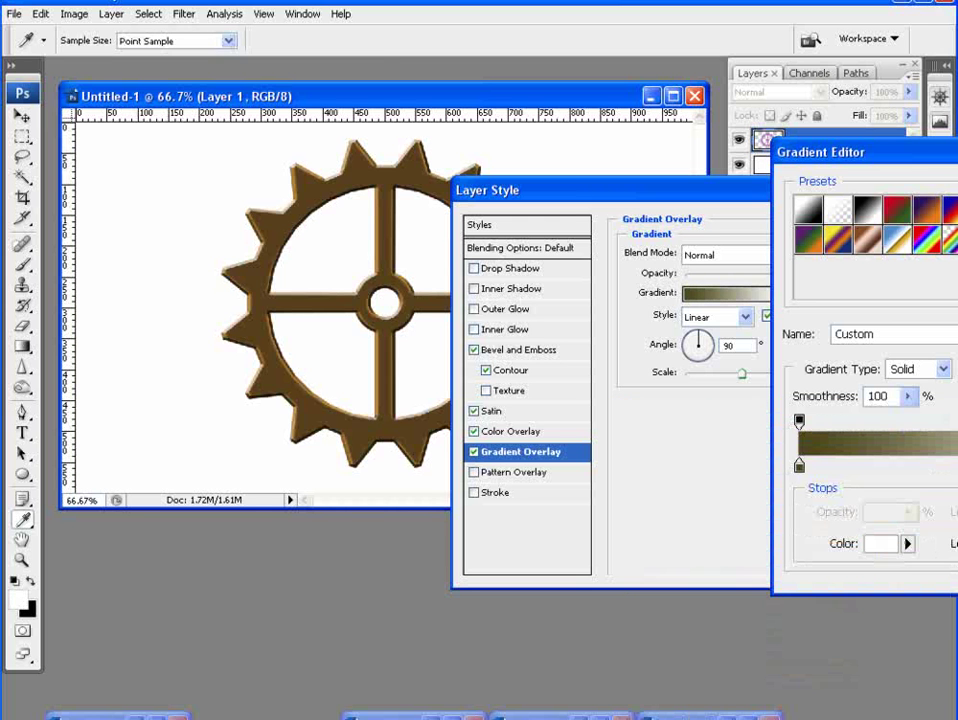
- Set the other gradient stop to brown
left_click(880, 543)
left_click(887, 678)
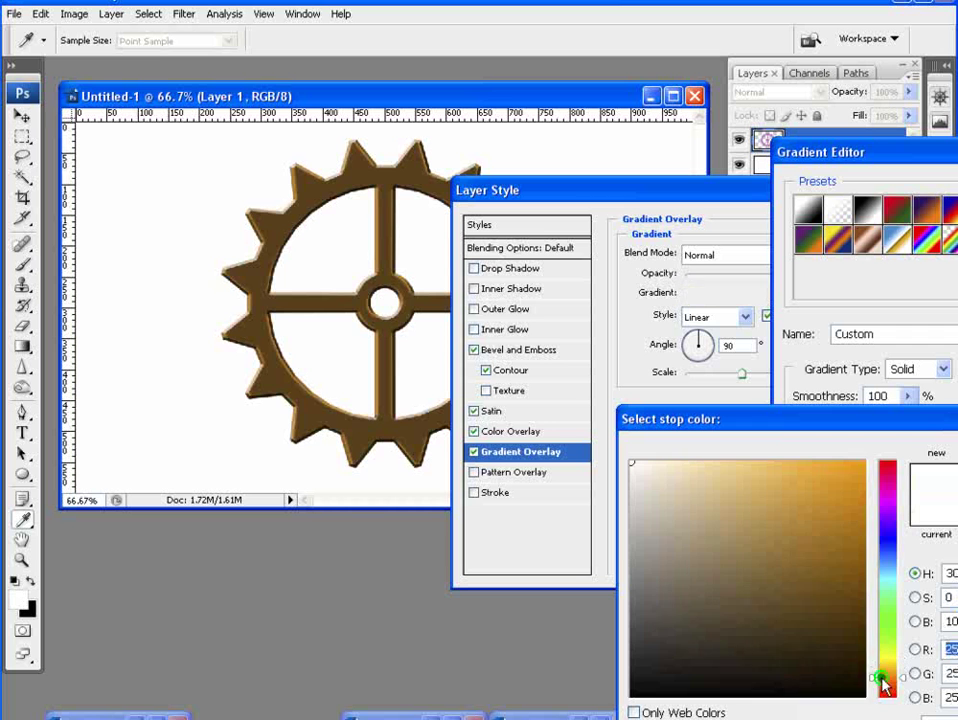
left_click(842, 575)
left_click(832, 520)
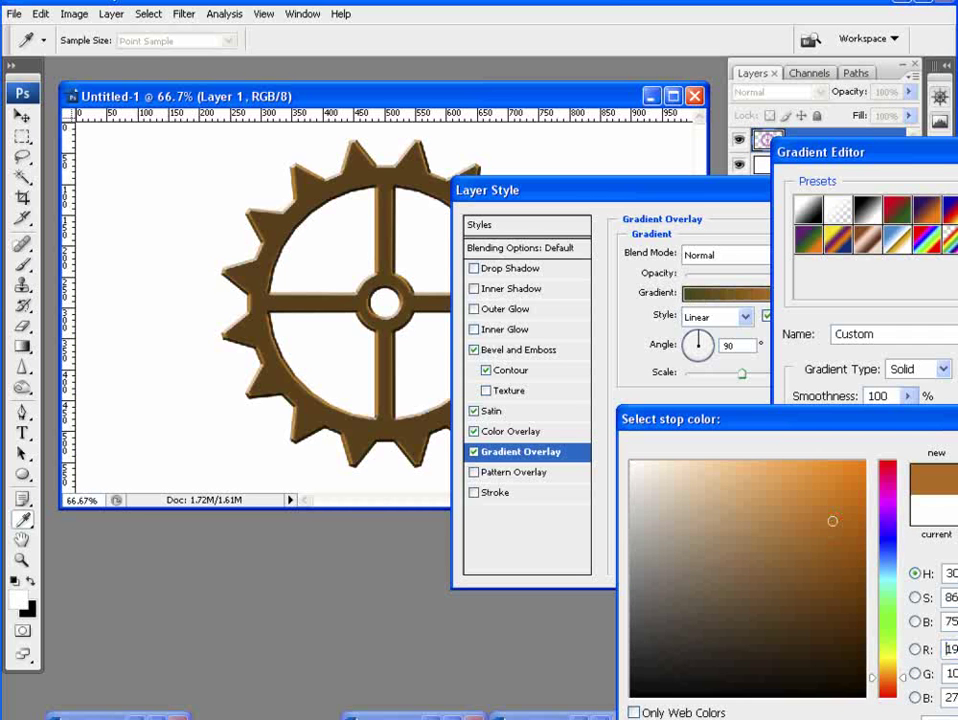
key("Return")
key("Return")
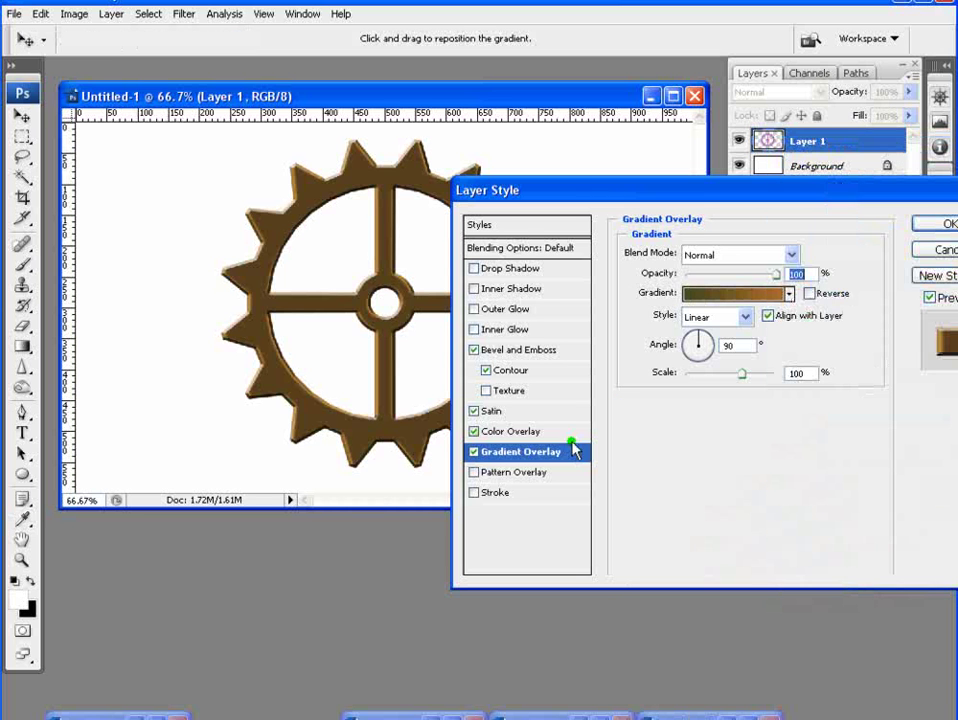
- Switch off Color Overlay, leaving only the Gradient Overlay on the gear
left_click(474, 431)
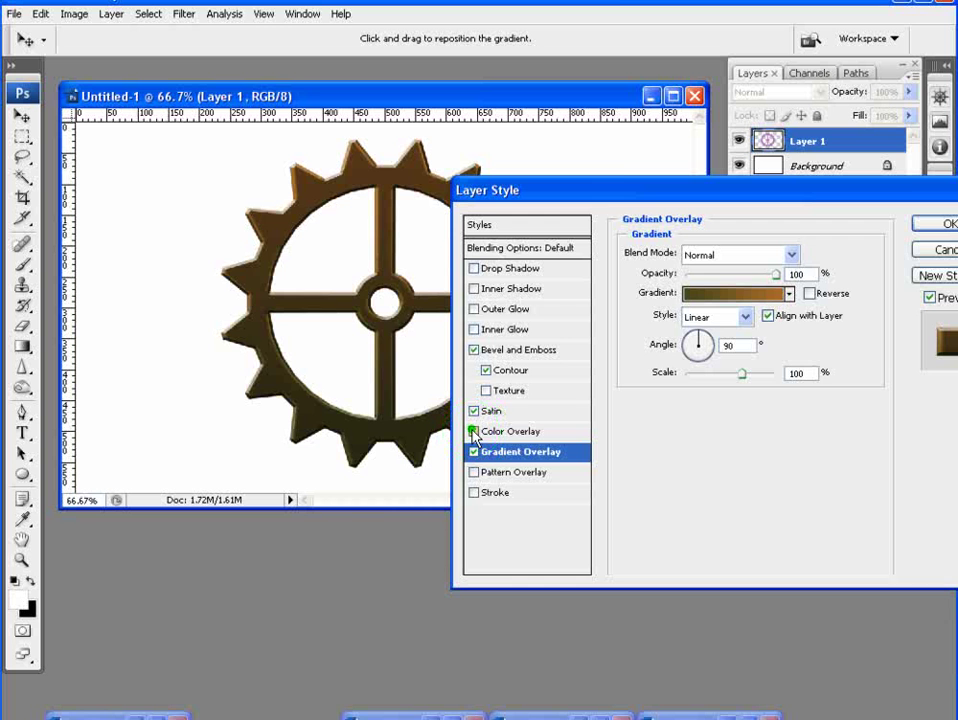
left_click_drag(594, 193, 556, 180)
left_click(436, 417)
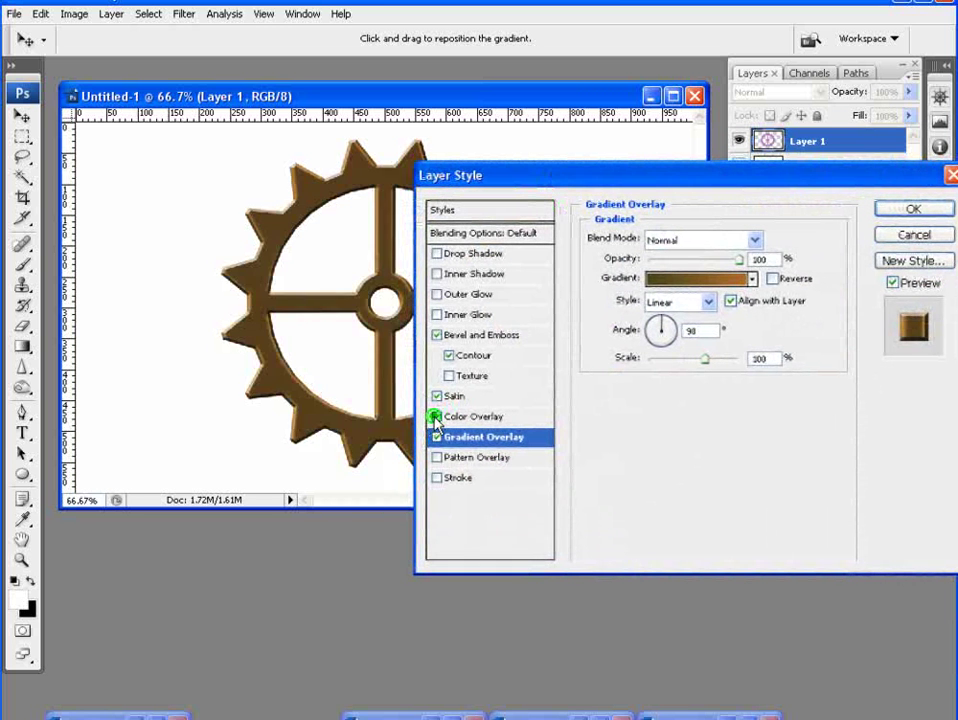
left_click(436, 417)
left_click(436, 417)
left_click(436, 437)
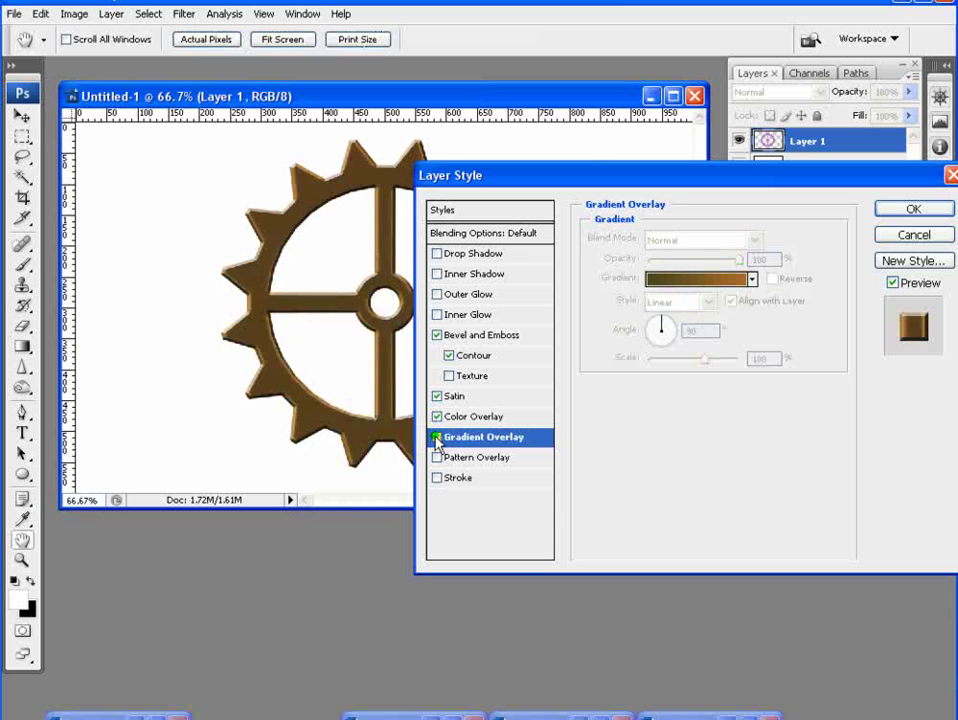
left_click(436, 437)
left_click(436, 437)
left_click(436, 437)
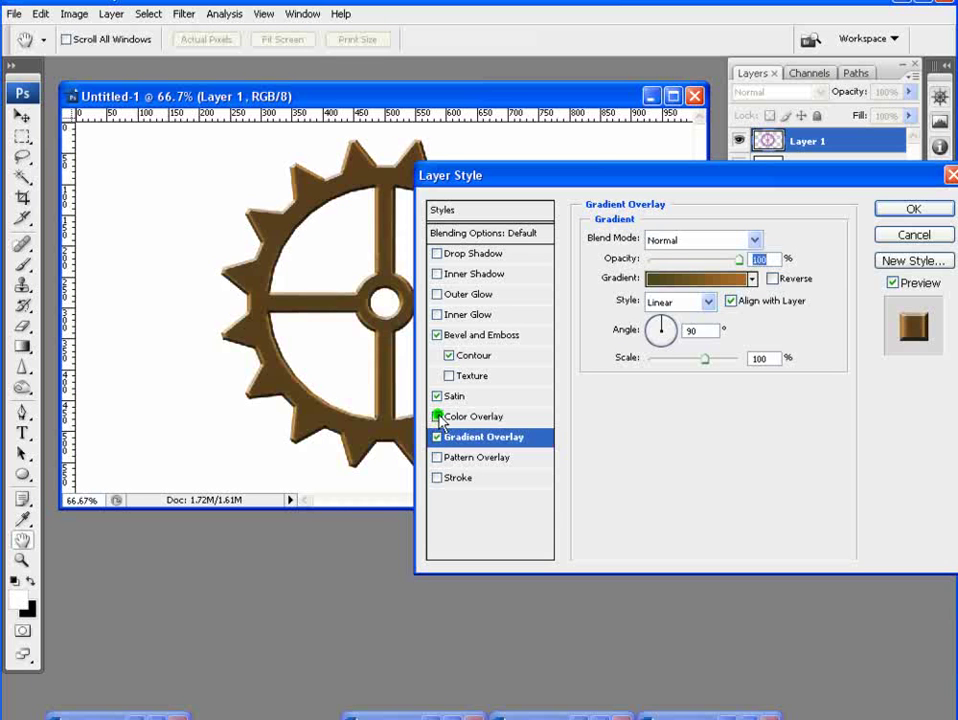
left_click(437, 417)
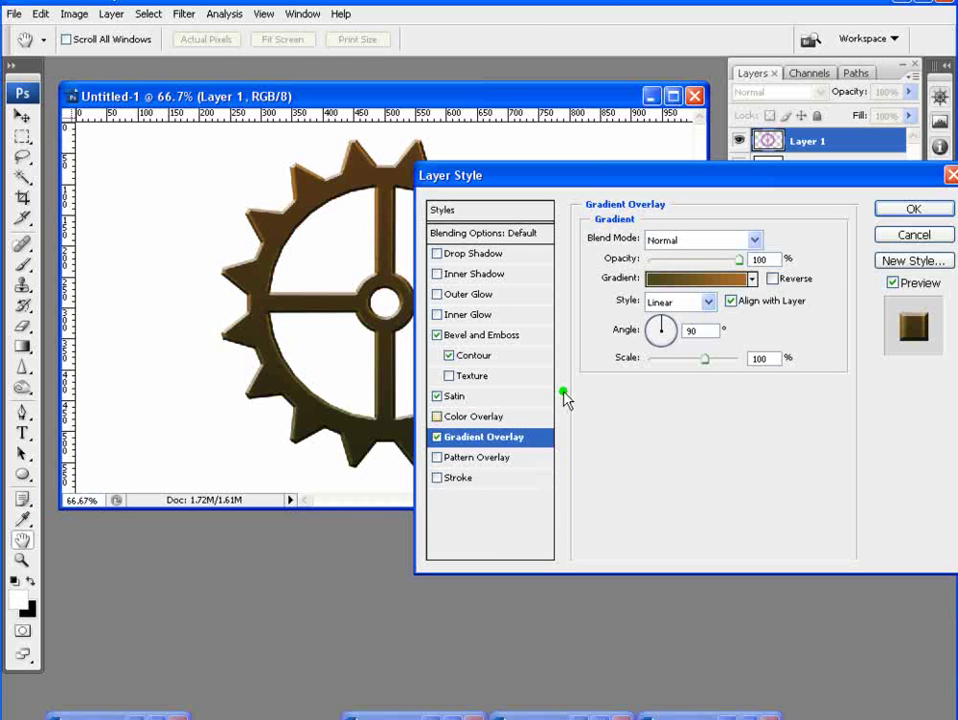
- Add a Drop Shadow at 100% opacity, 0 px distance and about 3 px size, then apply
left_click(458, 254)
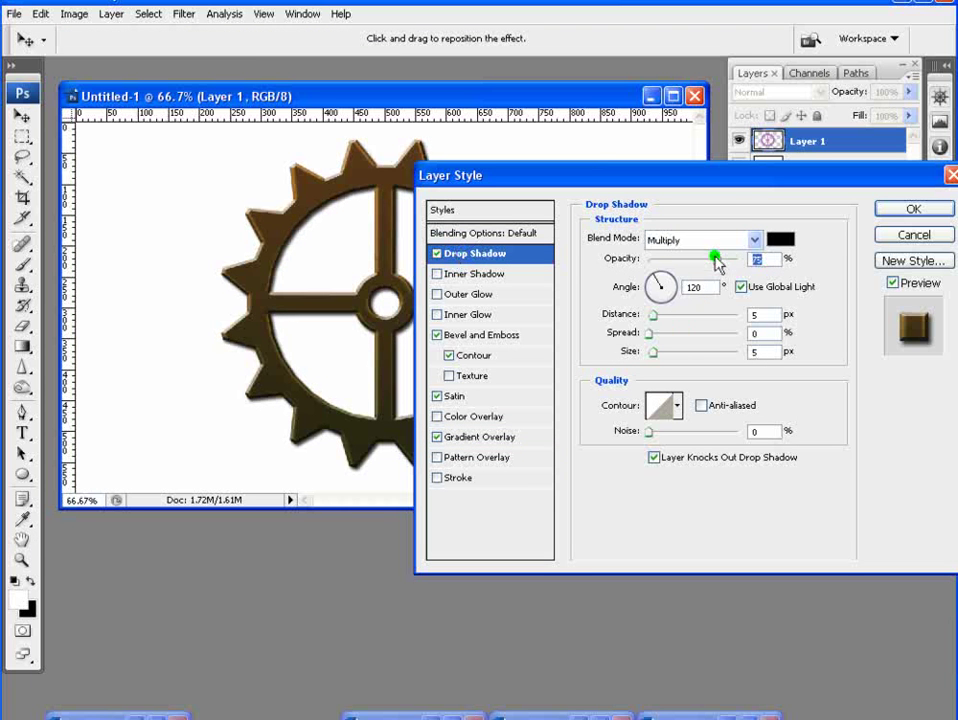
left_click_drag(716, 261, 802, 259)
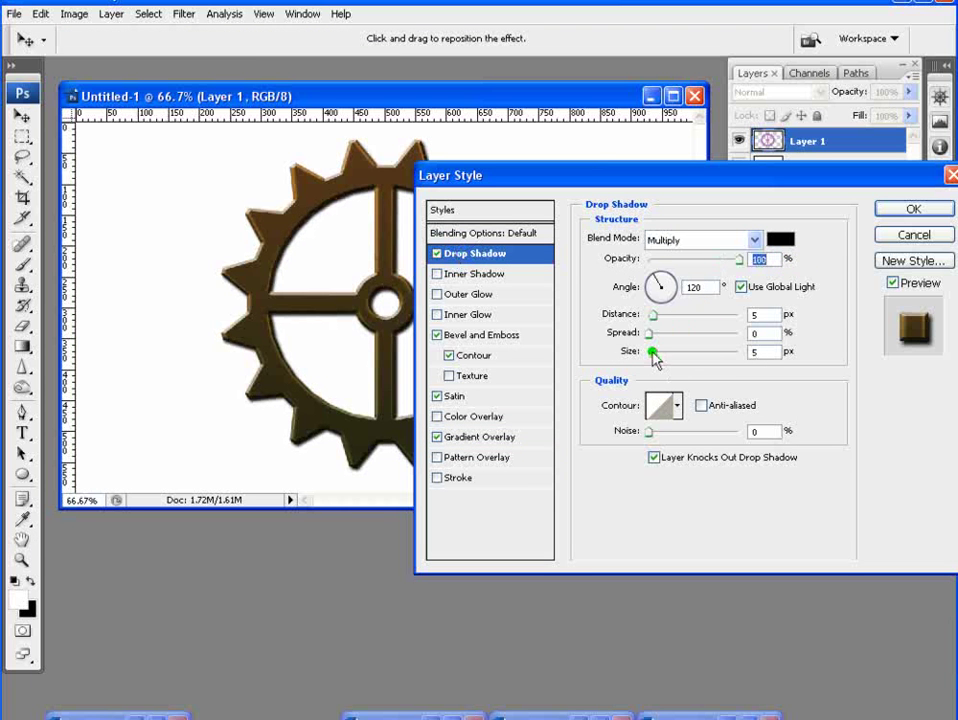
left_click_drag(653, 354, 647, 314)
left_click_drag(651, 358, 664, 355)
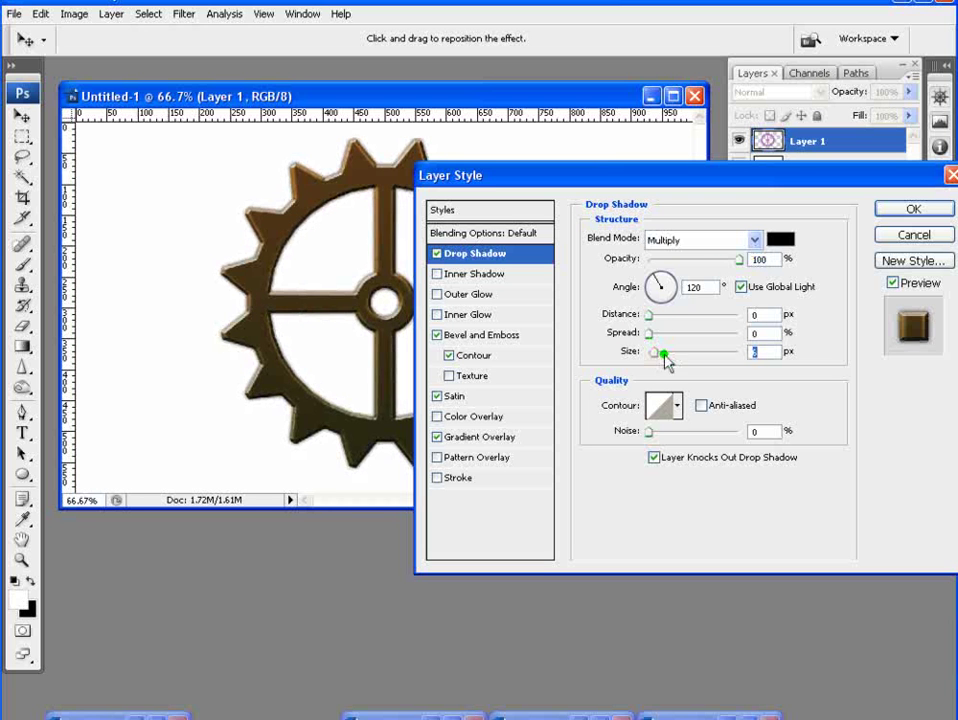
left_click(910, 209)
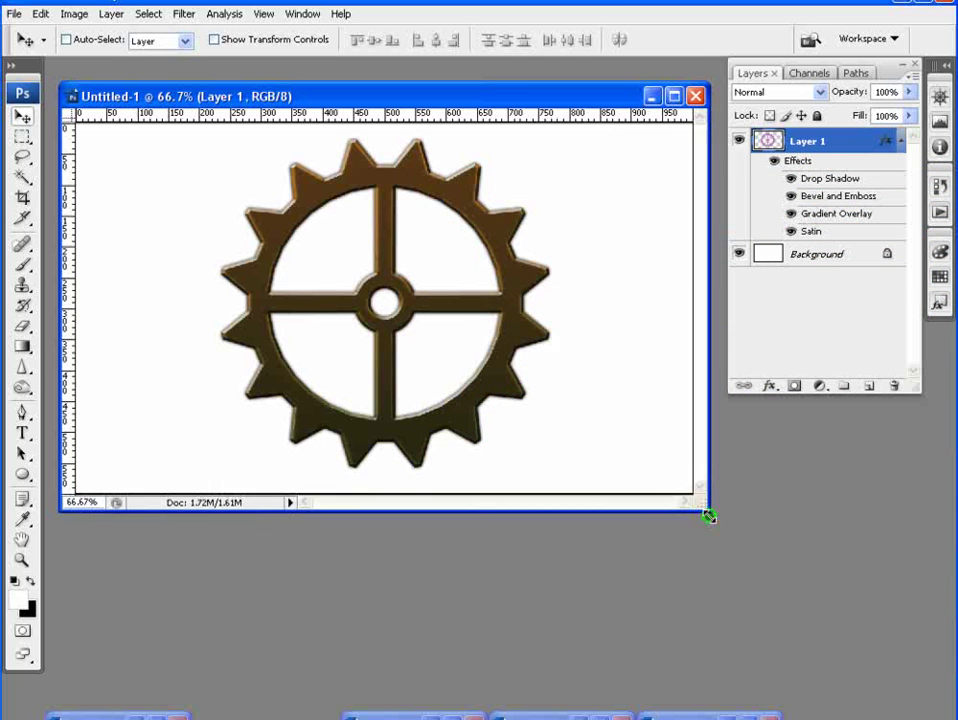
- Enlarge the document window, zoom to 100%, then back out to 66.7%
left_click_drag(708, 513, 744, 549)
key("ctrl+plus")
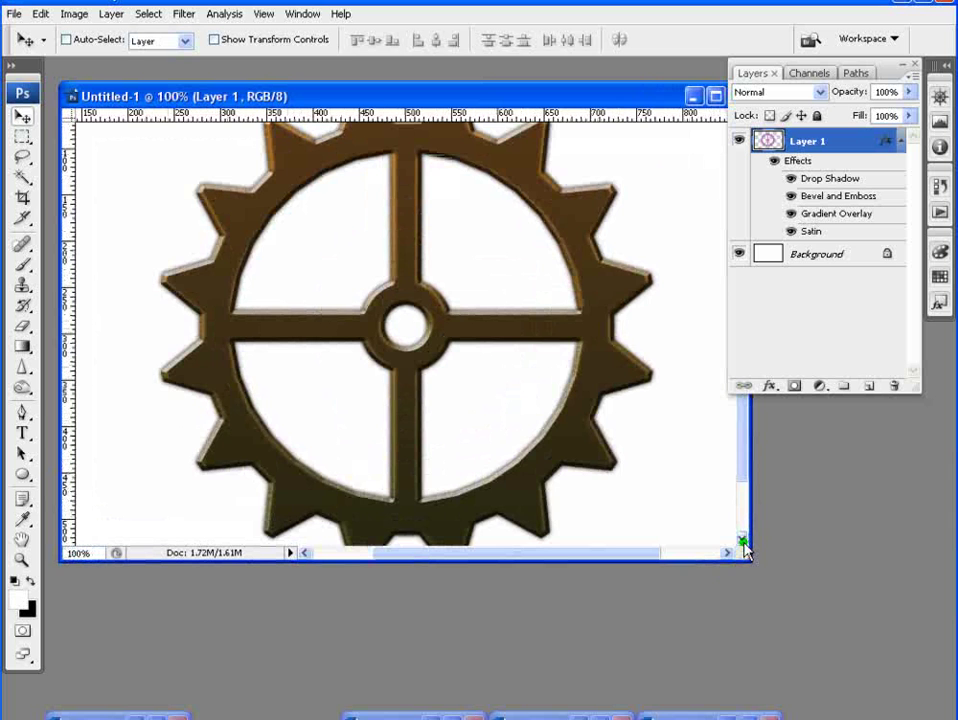
key("ctrl+minus")
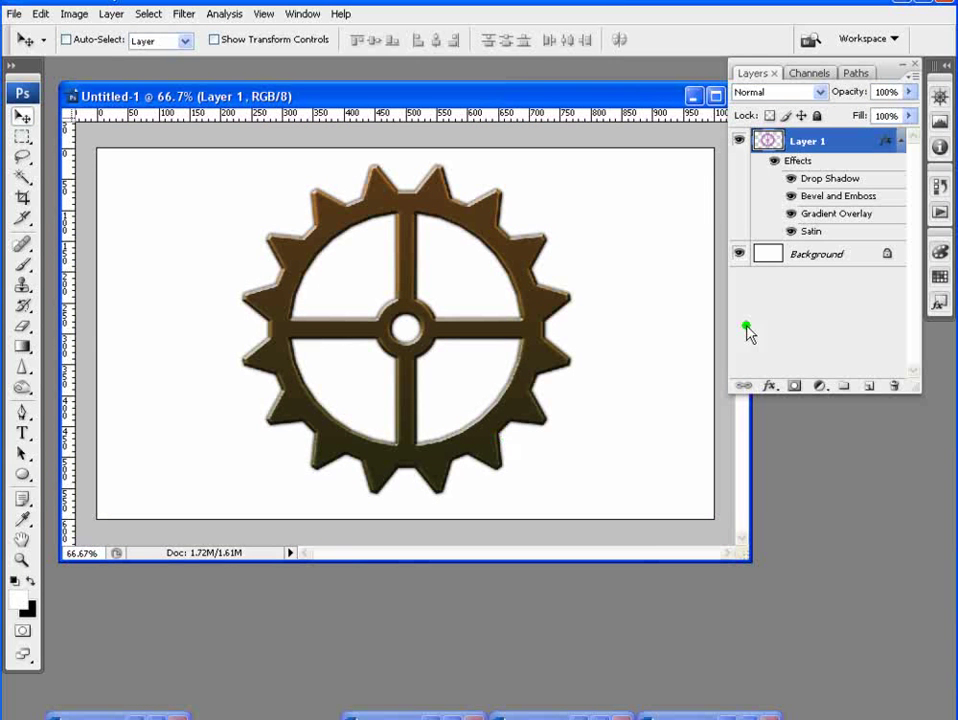
- Reopen Layer 1's styles and deepen the bevel to 867%
double_click(866, 140)
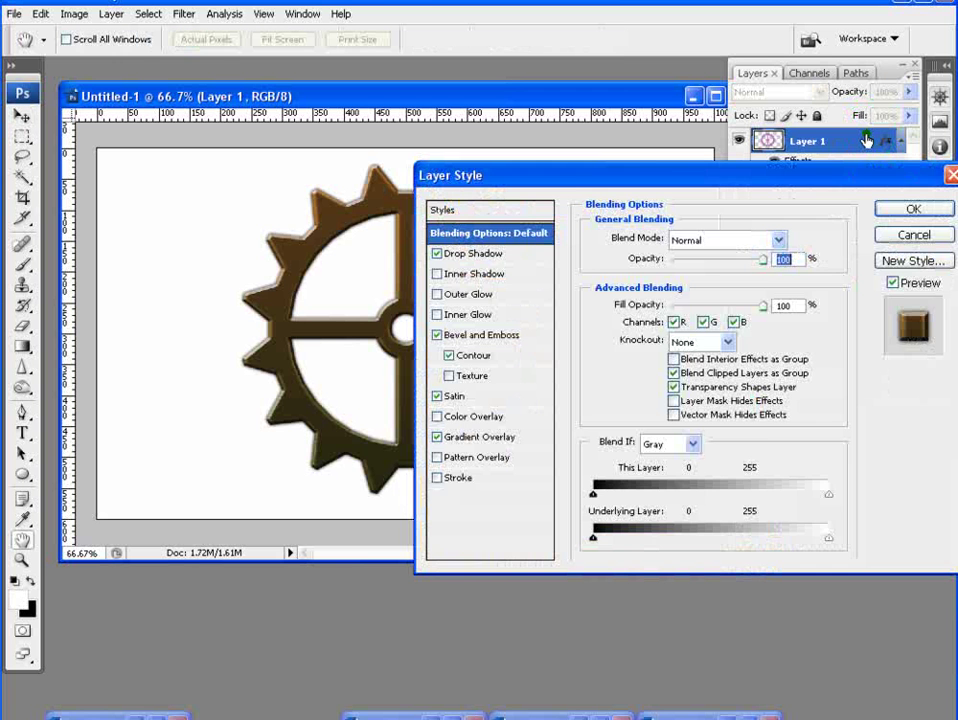
left_click_drag(560, 173, 684, 179)
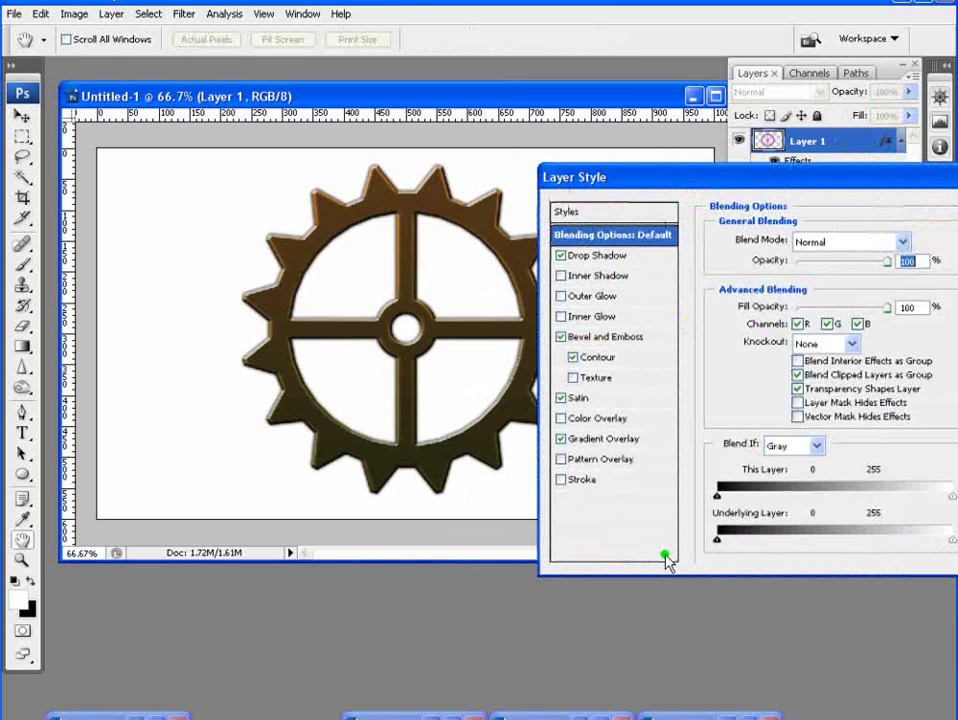
left_click(597, 340)
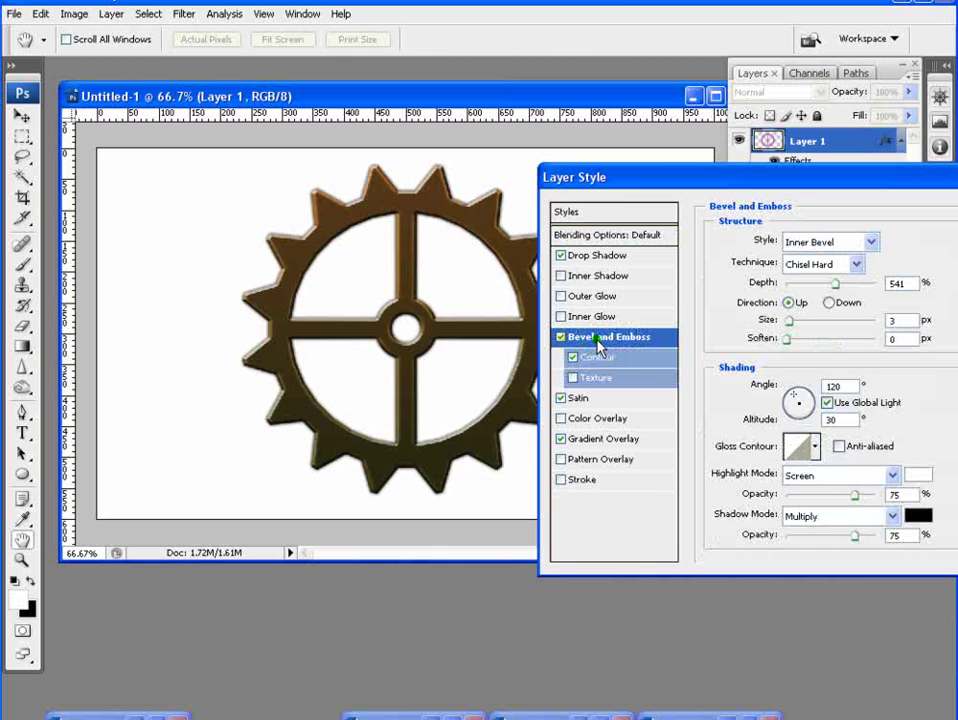
left_click(789, 321)
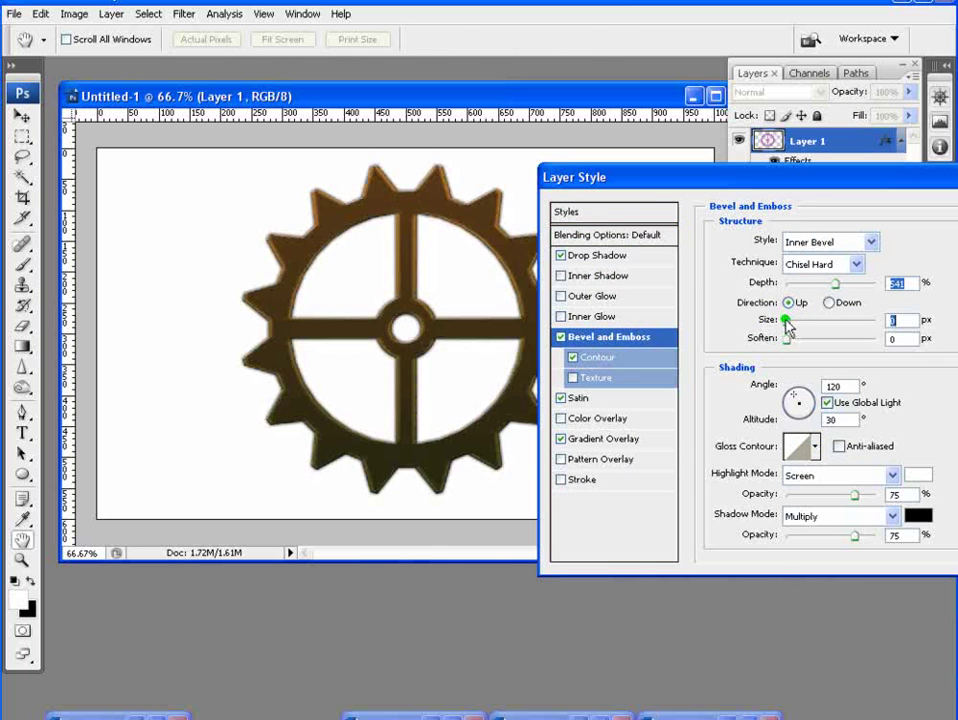
key("Down")
key("Down")
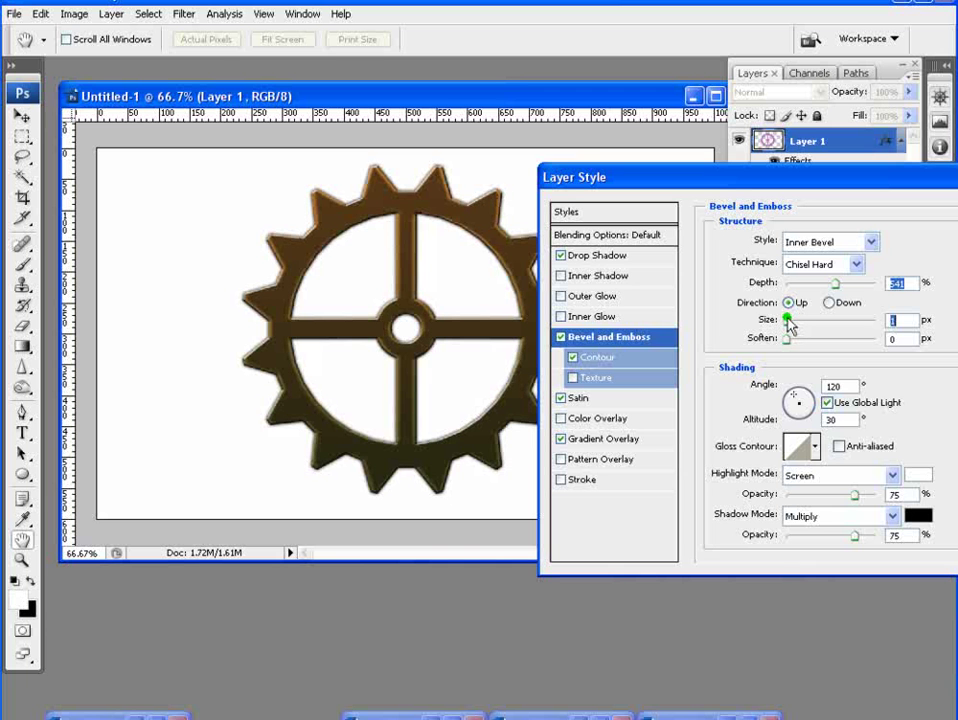
key("Up")
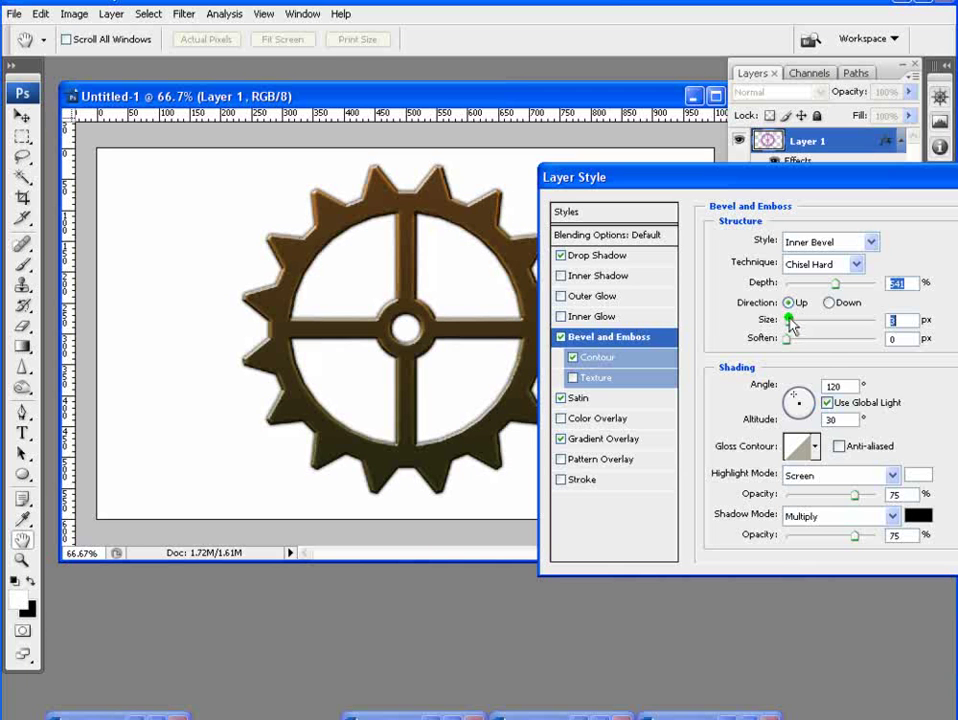
left_click_drag(837, 285, 868, 285)
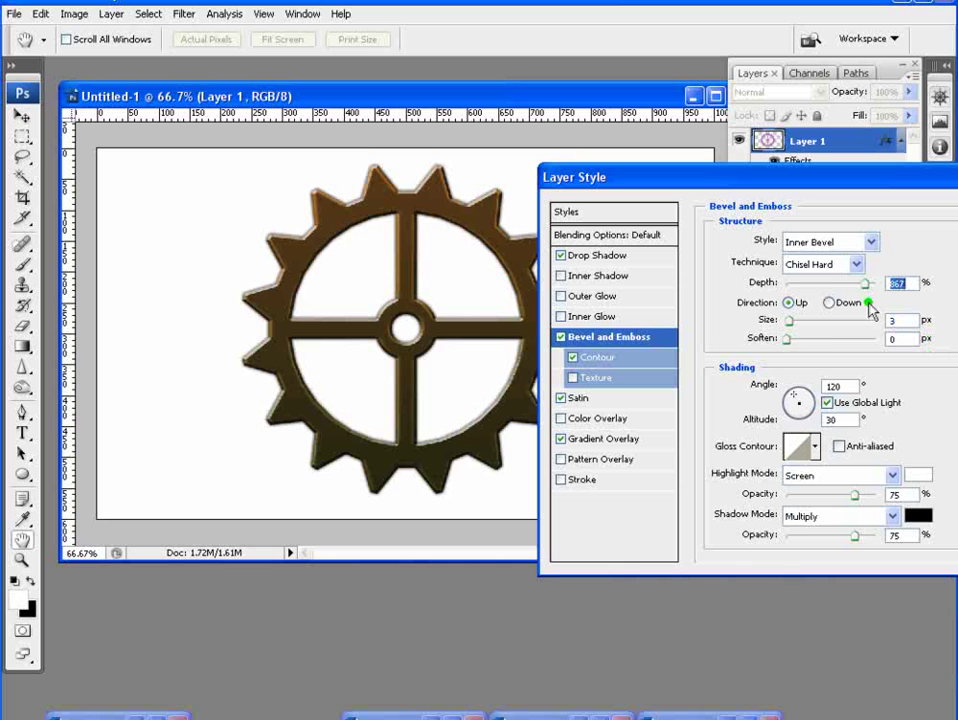
- Try Inner Shadow, Outer Glow and Inner Glow, removing each again
left_click(561, 277)
left_click(561, 277)
left_click(561, 297)
left_click(561, 297)
left_click(561, 317)
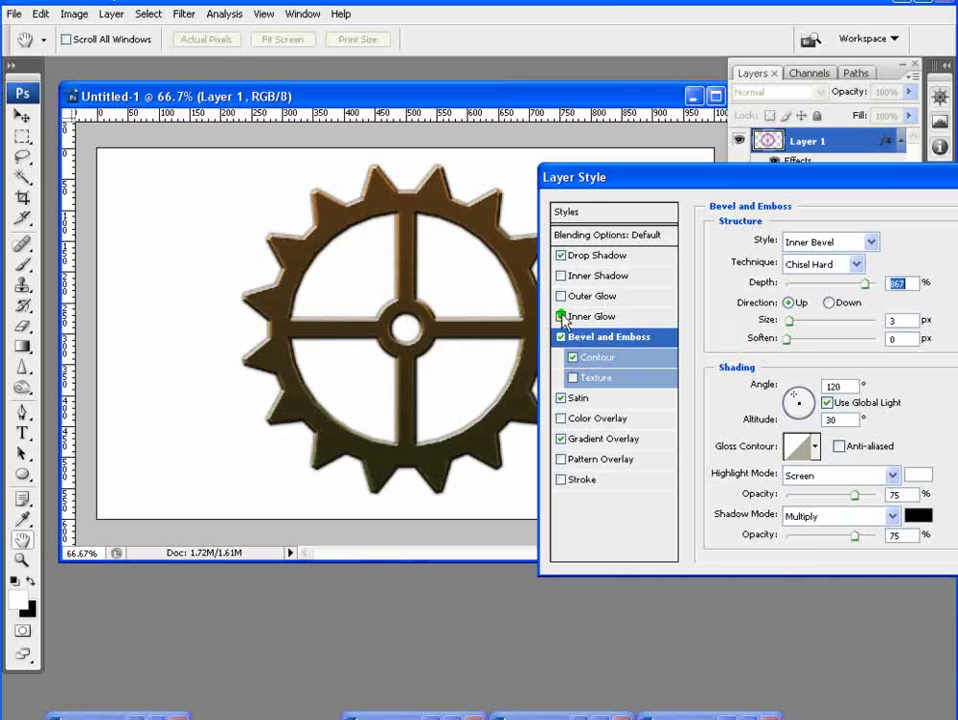
left_click(561, 317)
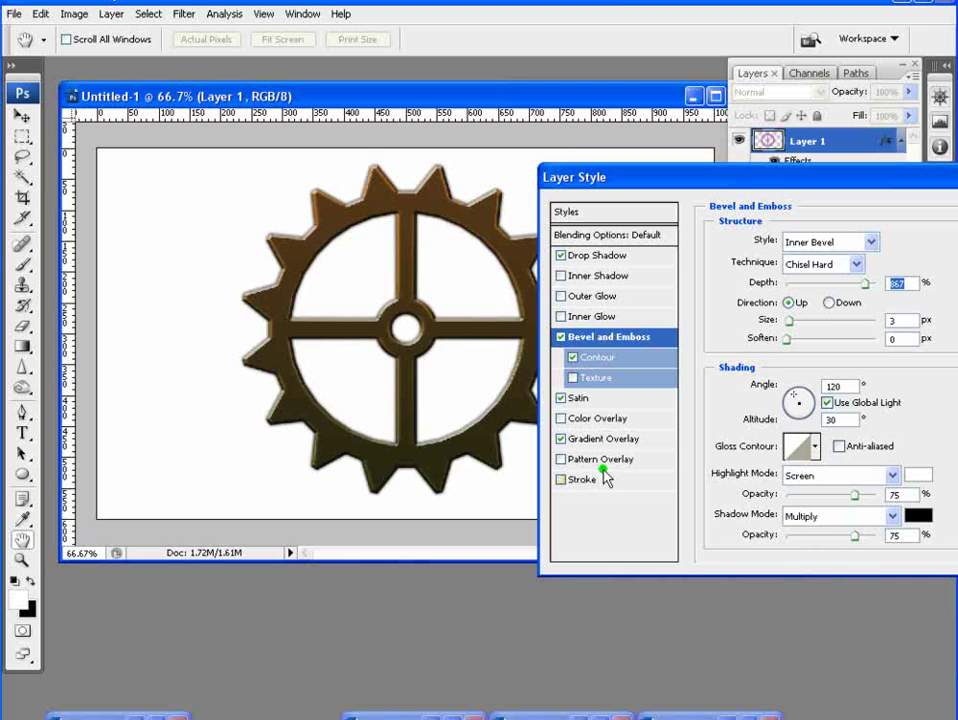
- Lower the satin distance to 3 px and increase the bevel contour range
left_click(576, 398)
left_click_drag(785, 320, 776, 322)
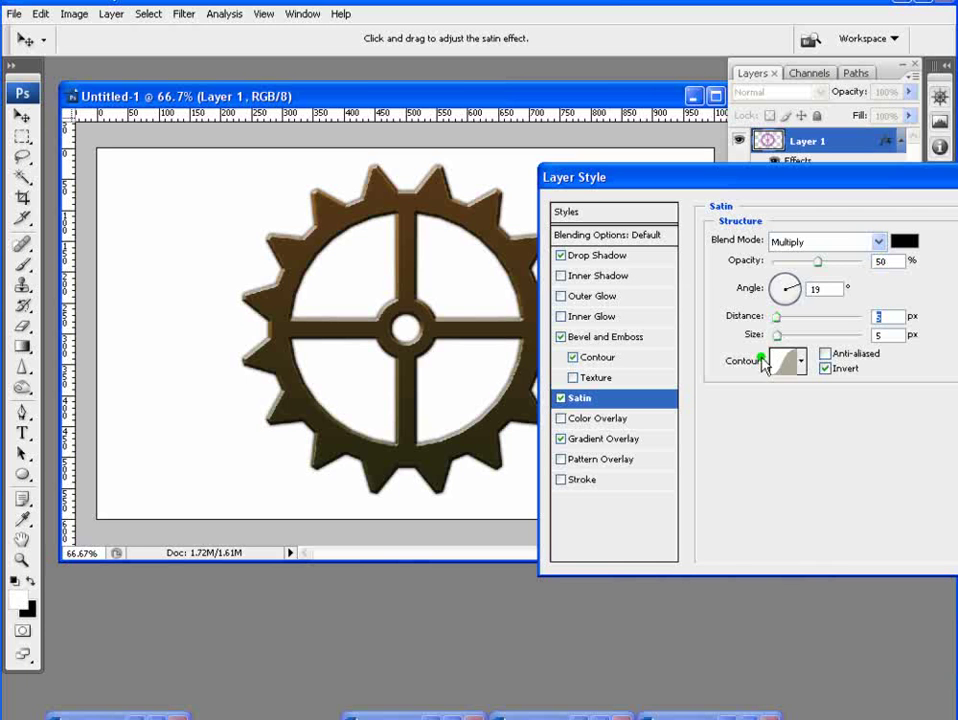
left_click(592, 357)
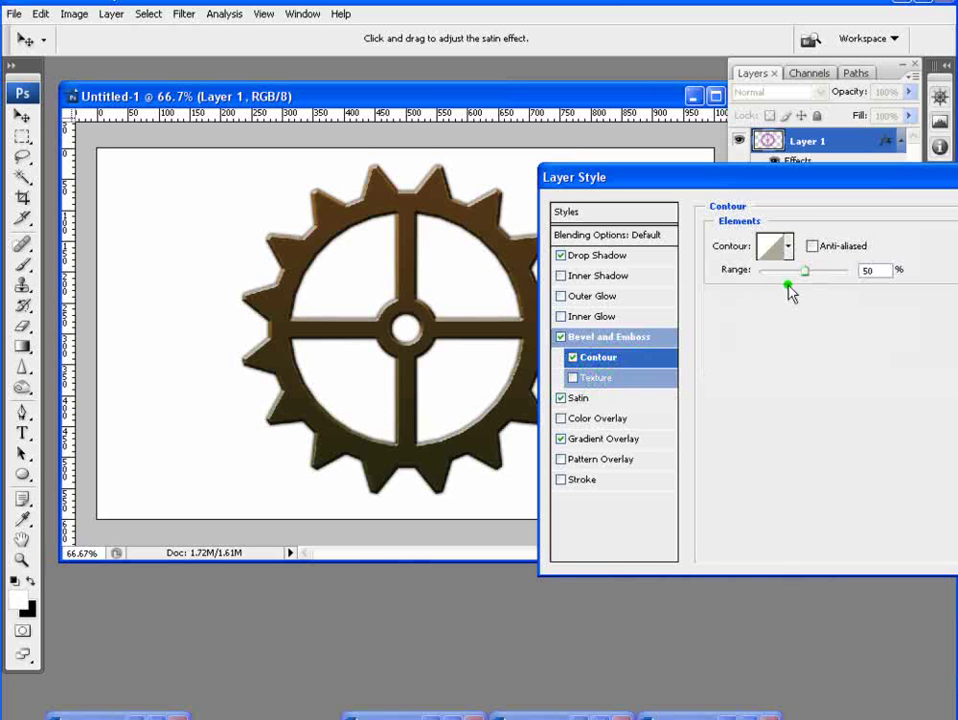
mouse_move(788, 286)
left_mouse_down()
mouse_move(787, 272)
mouse_move(881, 282)
mouse_move(793, 290)
mouse_move(797, 283)
left_mouse_up()
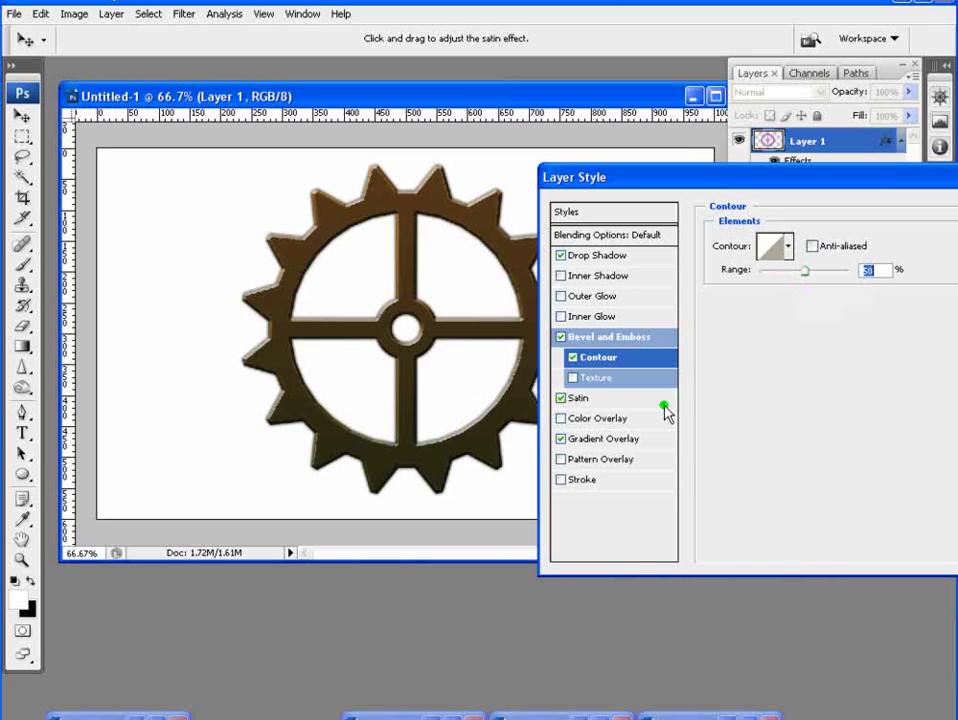